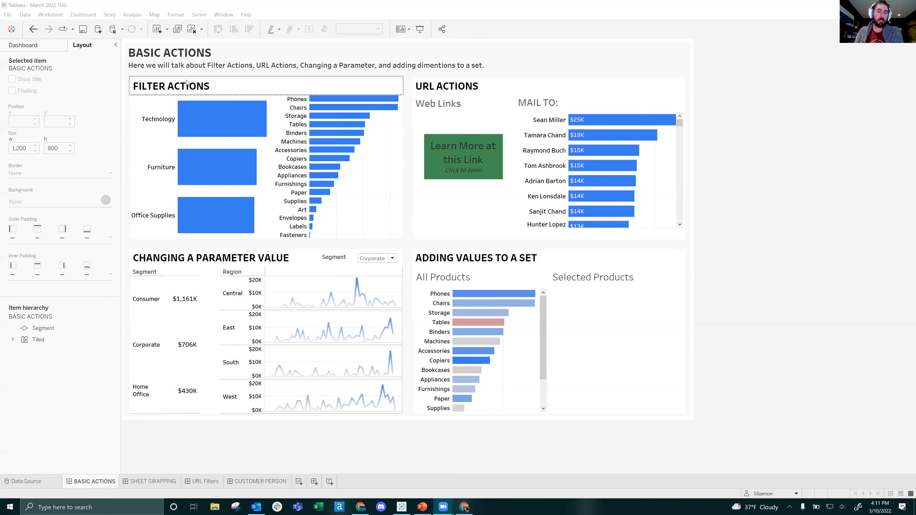
Open the dashboard's Actions dialog, review the action types that can be added, and close it without adding any.
left_click(133, 8)
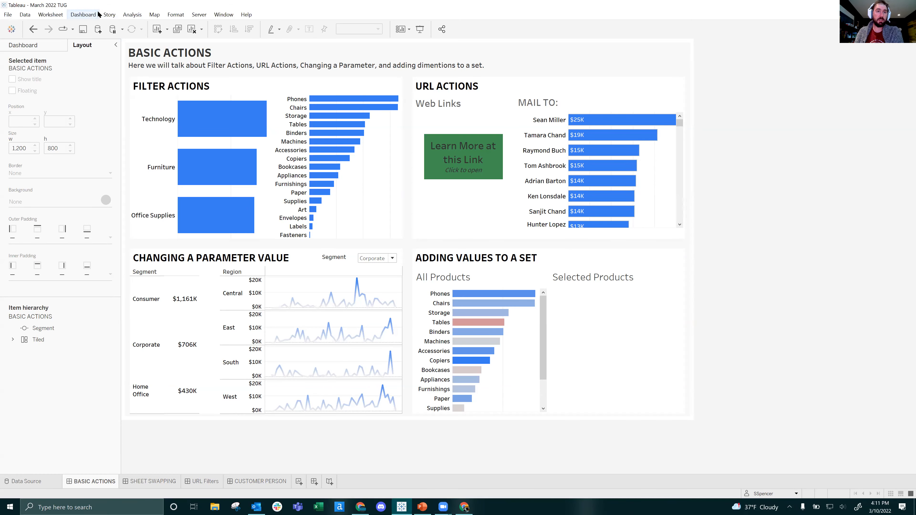
left_click(86, 16)
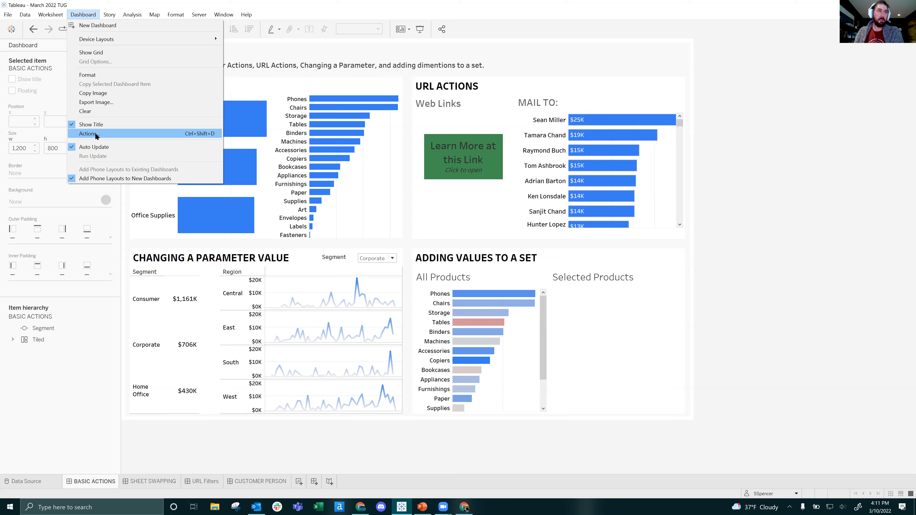
left_click(89, 134)
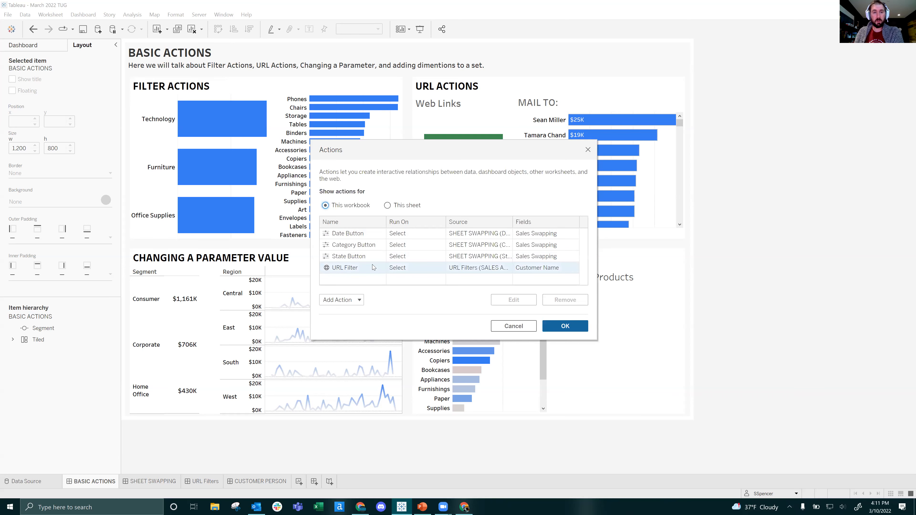
left_click_drag(501, 95, 512, 93)
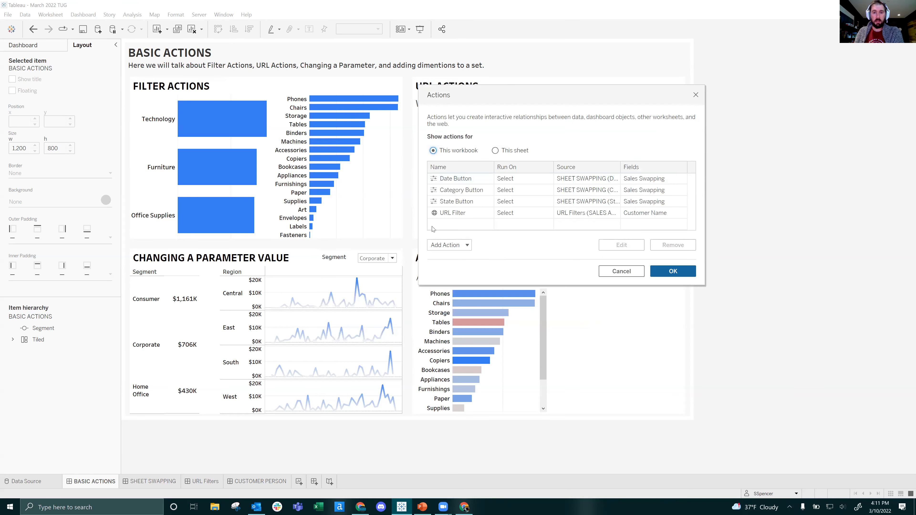
left_click(437, 246)
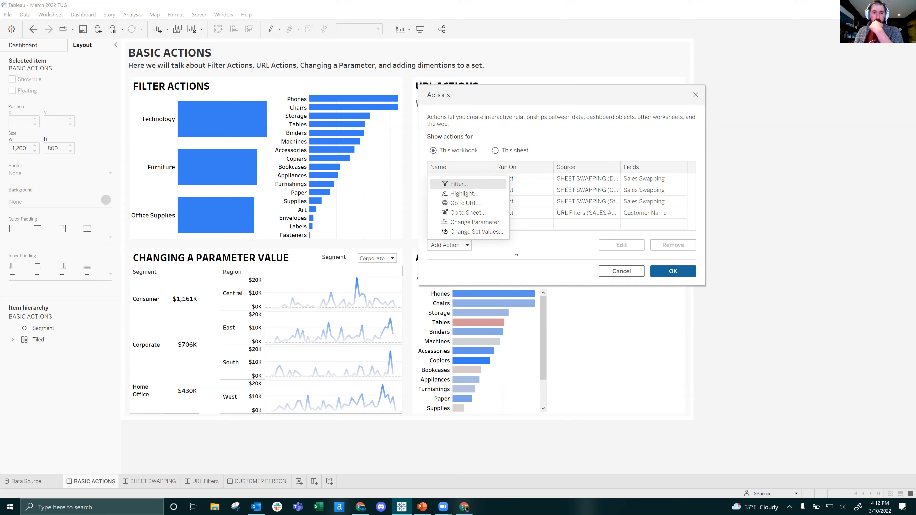
left_click(702, 92)
left_click(697, 95)
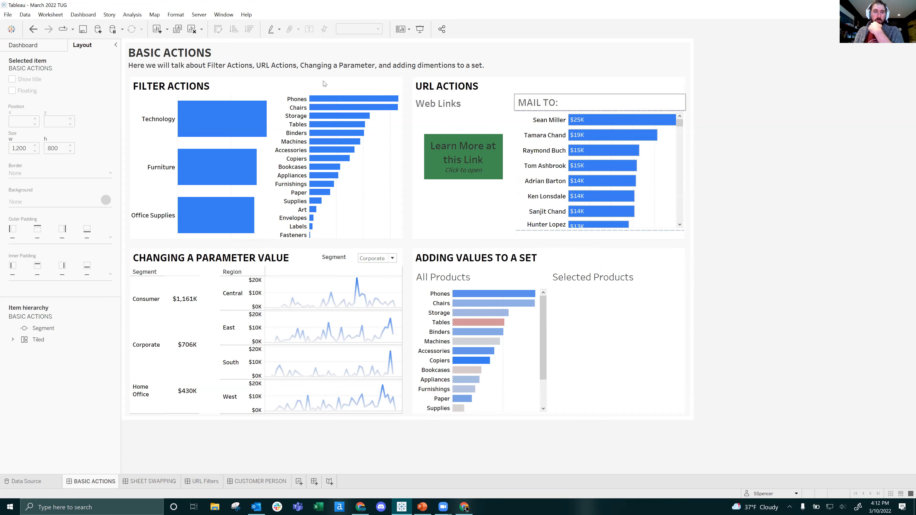
Examine how the sub-category chart responds to selecting Technology in the category chart, and clear the selection.
left_click(237, 95)
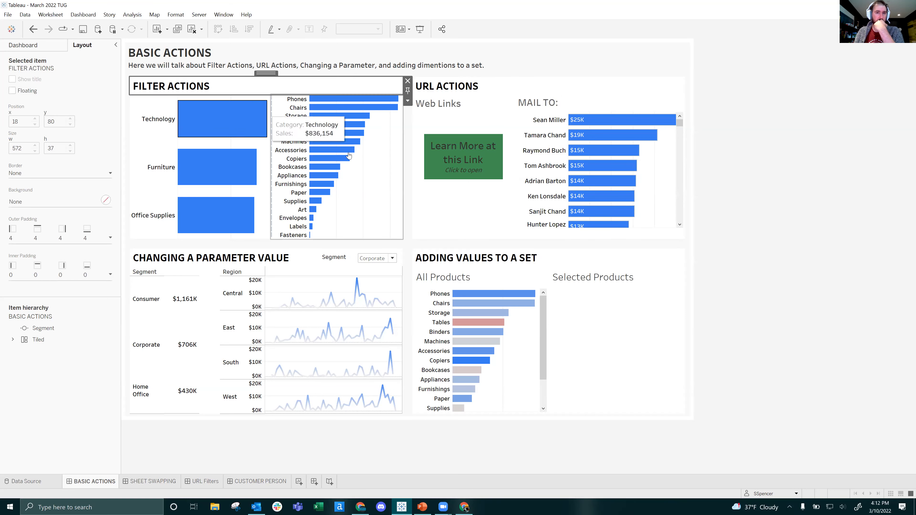
double_click(275, 73)
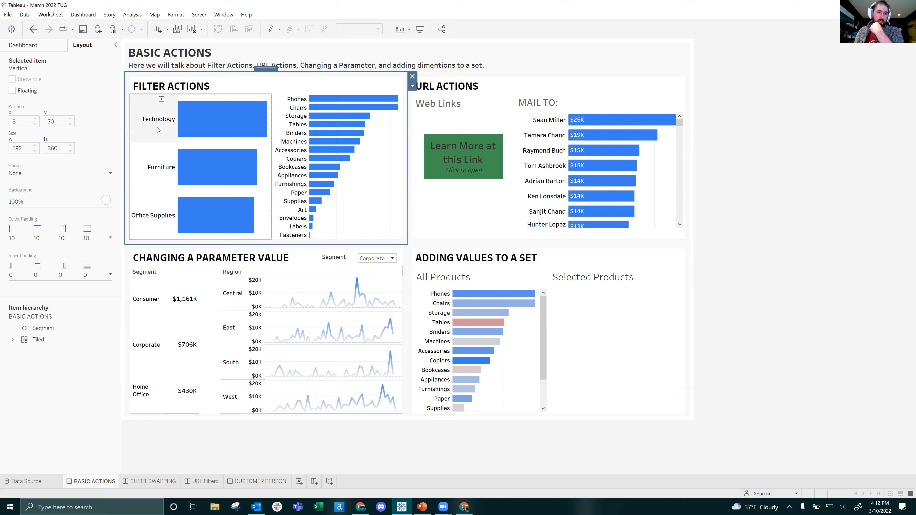
mouse_move(239, 118)
left_click(158, 119)
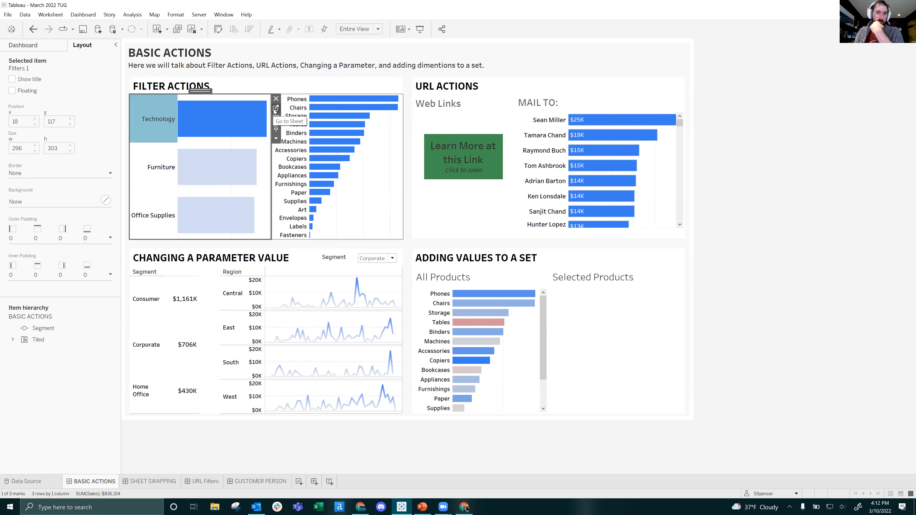
left_click(369, 150)
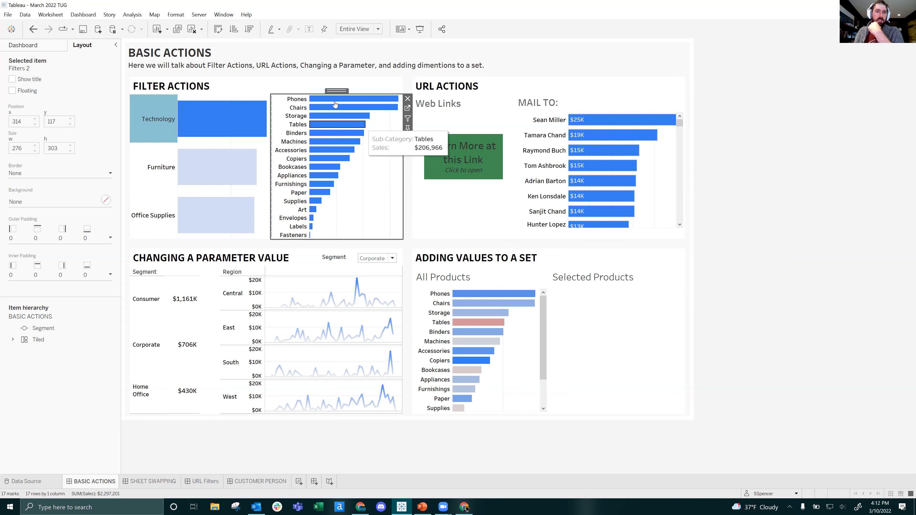
mouse_move(237, 127)
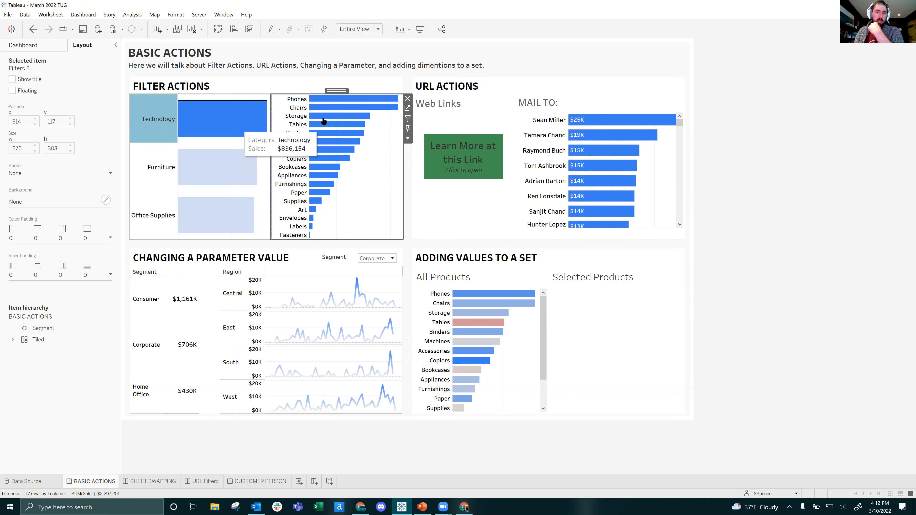
left_click(210, 120)
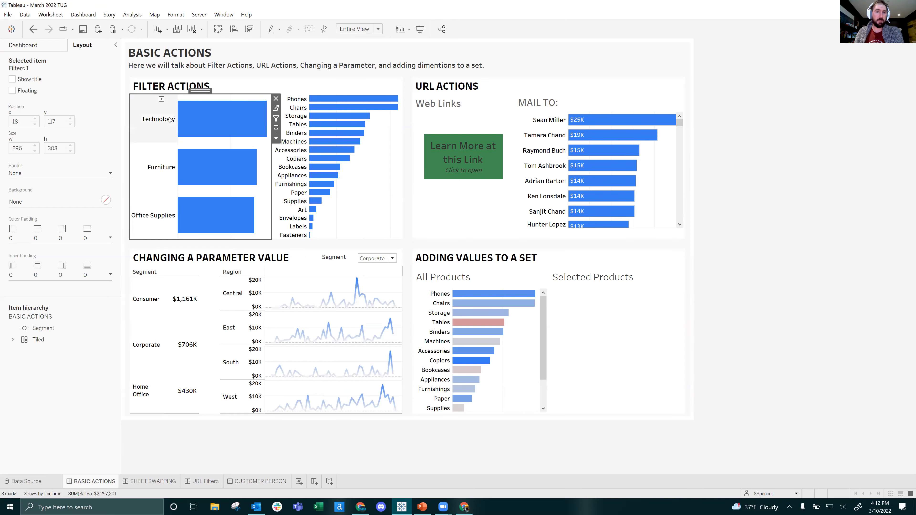
Try the category chart as a dashboard-wide filter with Office Supplies, Technology and Furniture, and turn the filter off.
left_click(277, 119)
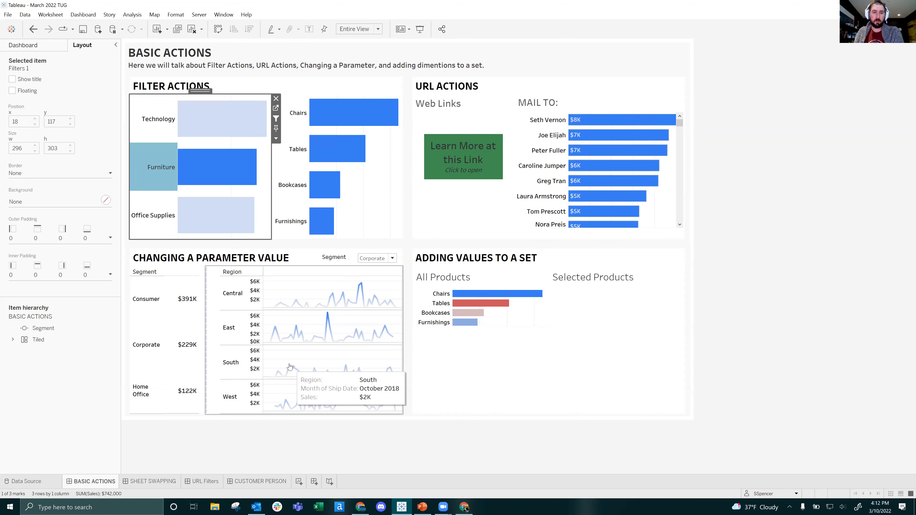
left_click(160, 200)
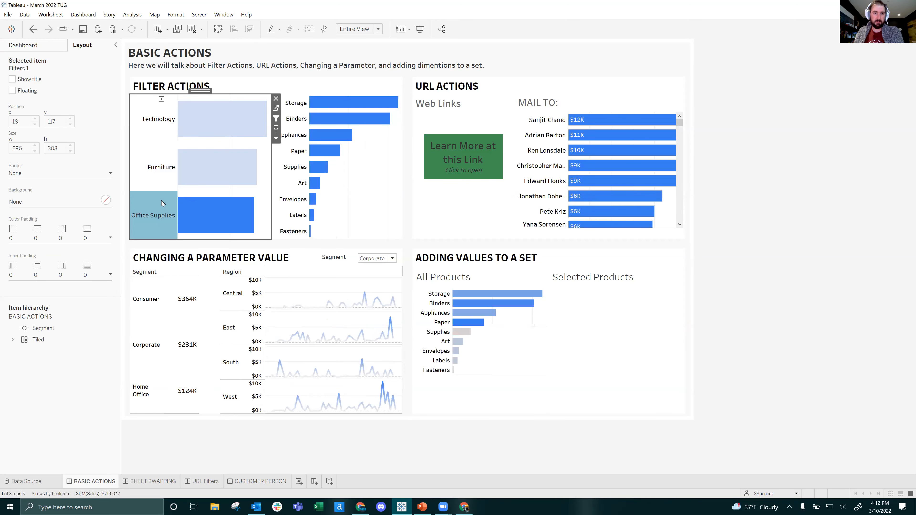
left_click(154, 131)
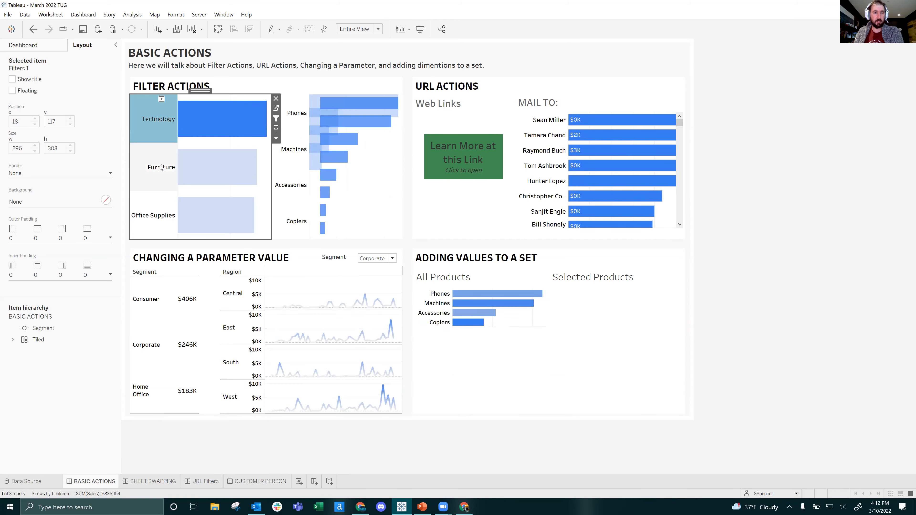
left_click(161, 167)
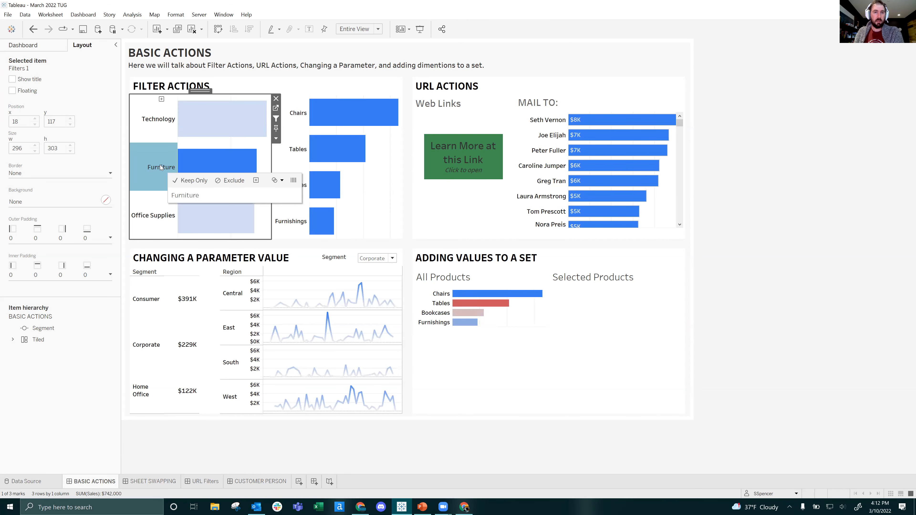
left_click(277, 119)
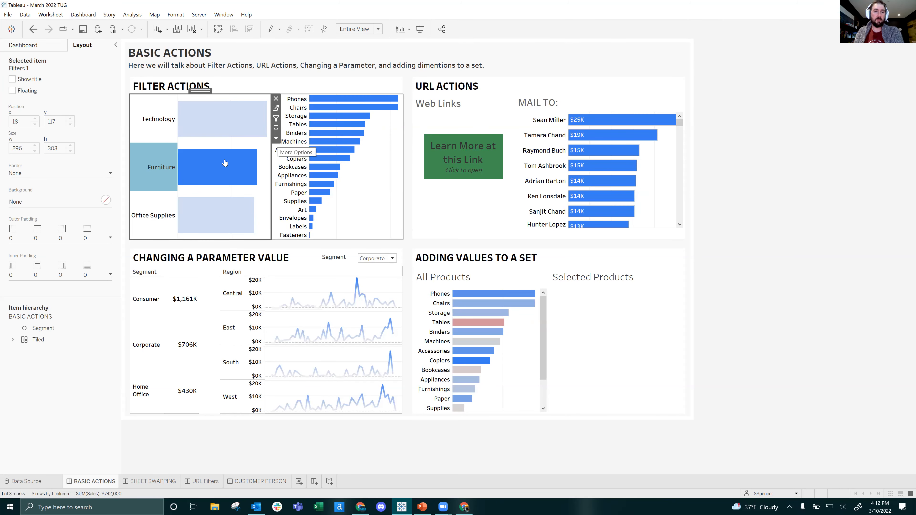
Add a dashboard filter action named "Our First Filter Action".
left_click(83, 15)
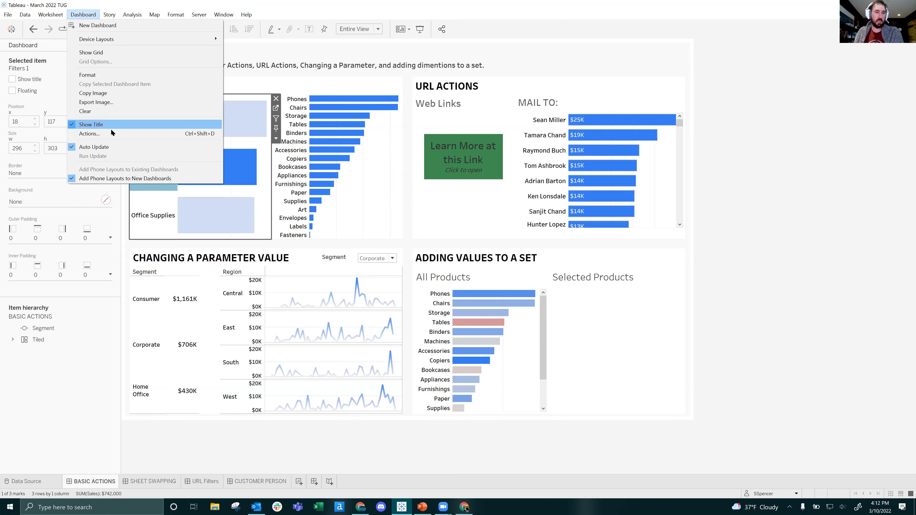
left_click(89, 134)
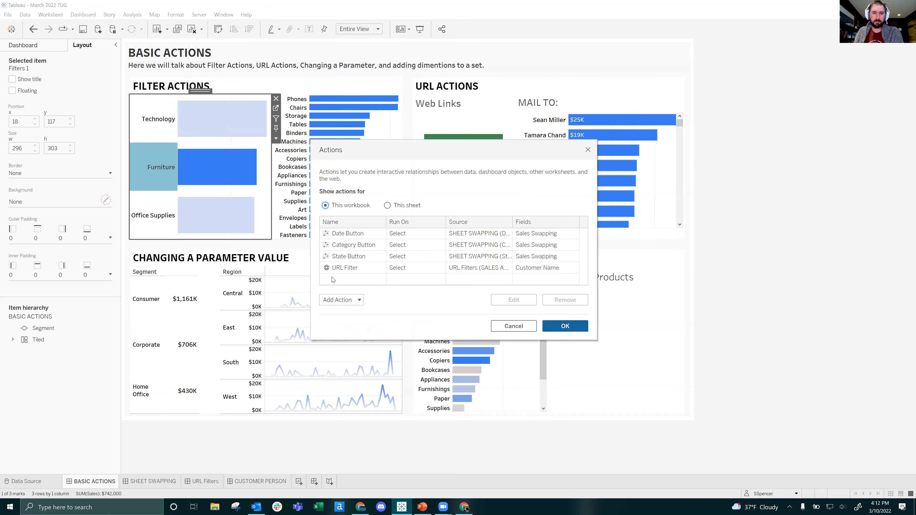
left_click(337, 301)
left_click(363, 238)
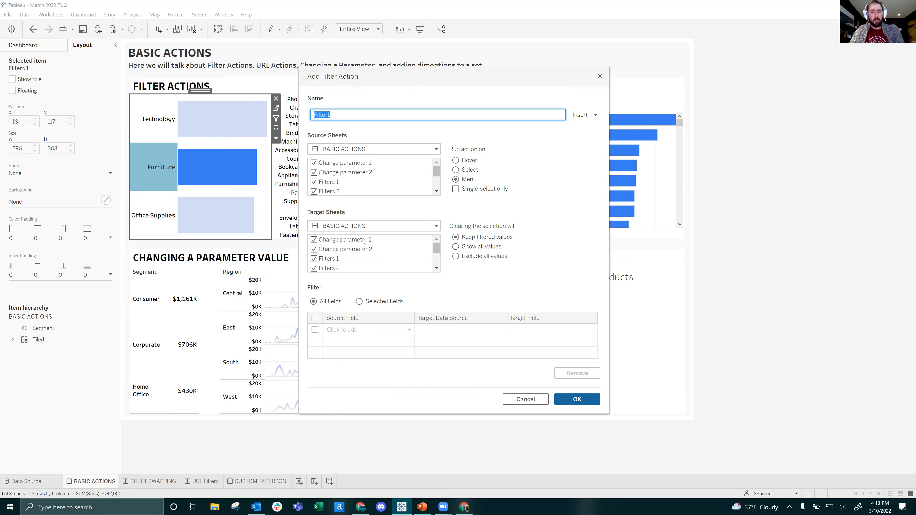
type("Our First Filter Action")
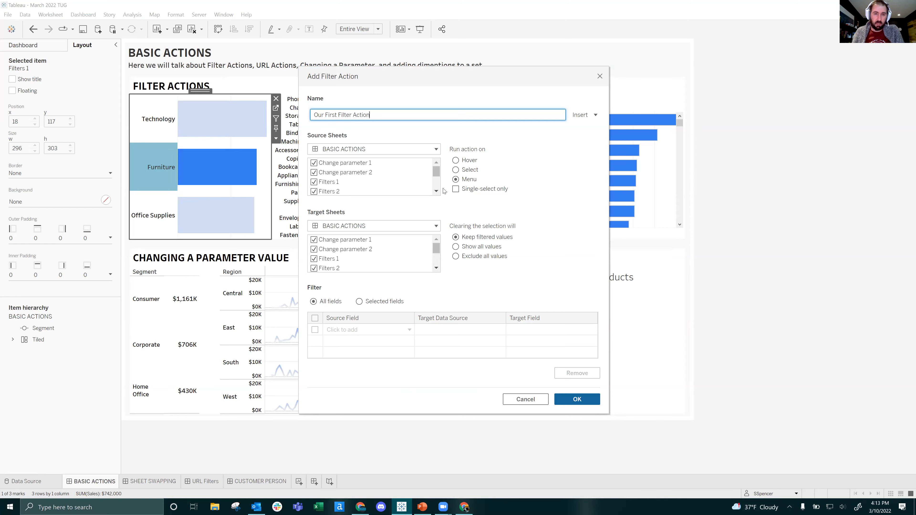
Limit the filter action's source sheets on BASIC ACTIONS to Filters 1 and set it to run on Select.
left_click(319, 162)
left_click(314, 172)
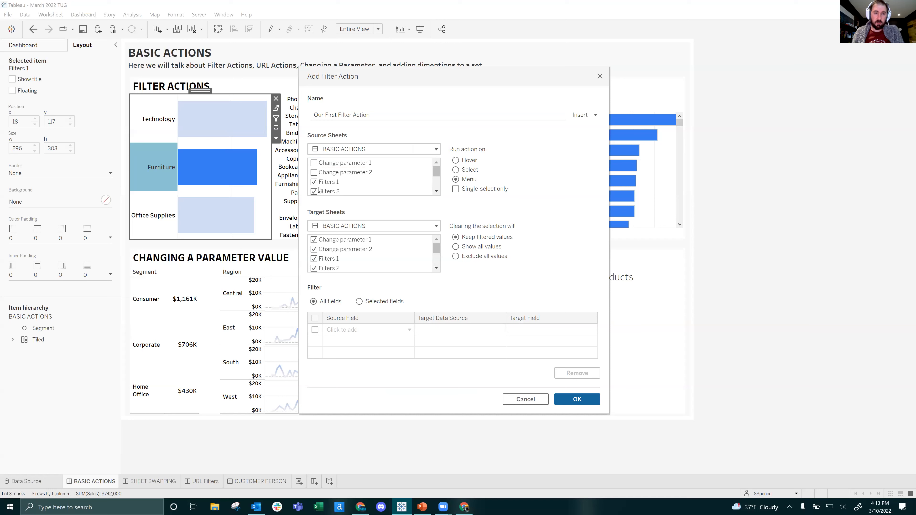
left_click(315, 192)
scroll(343, 186, "down", 1)
left_click(314, 181)
left_click(314, 172)
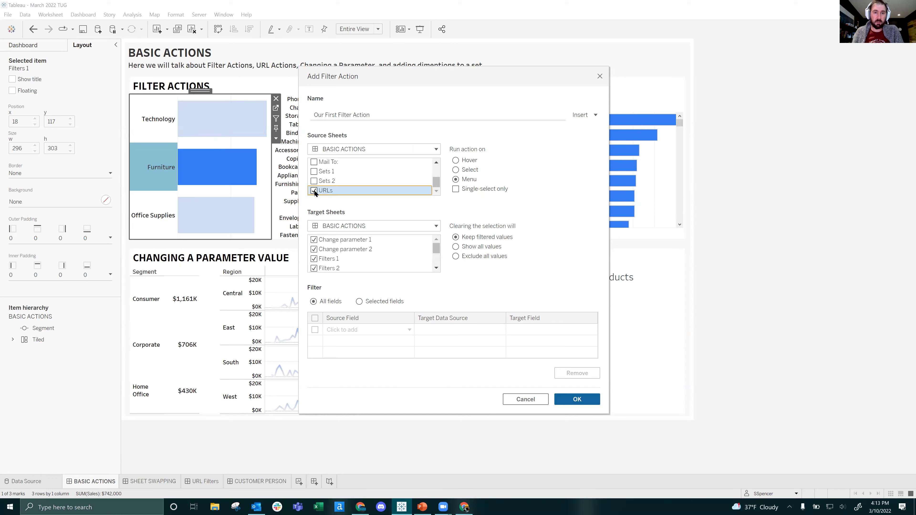
scroll(353, 188, "up", 1)
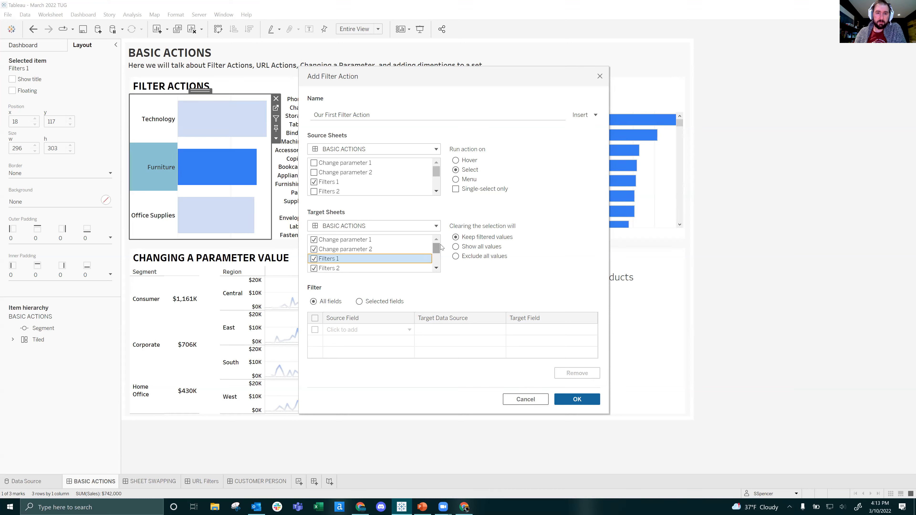
Limit the filter action's target sheets on BASIC ACTIONS to Filters 2 by excluding the other sheets.
mouse_move(437, 249)
left_mouse_down()
mouse_move(437, 264)
mouse_move(438, 247)
left_mouse_up()
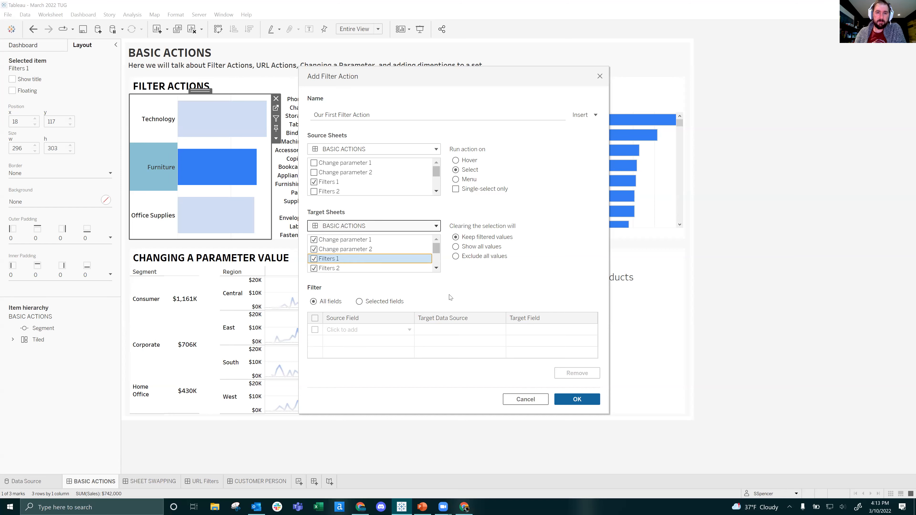
left_click(314, 240)
left_click(314, 249)
left_click(314, 259)
scroll(328, 265, "down", 2)
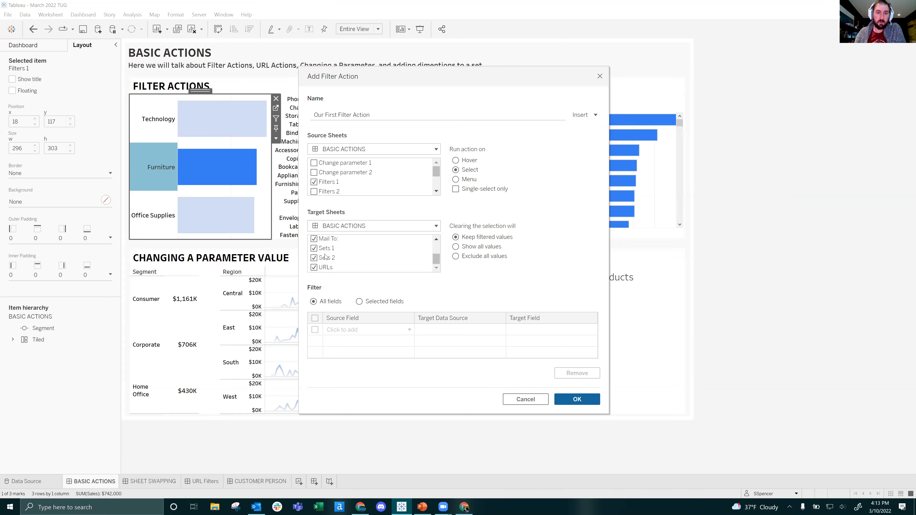
left_click(314, 239)
left_click(314, 250)
left_click(314, 258)
scroll(341, 256, "up", 2)
left_click(314, 268)
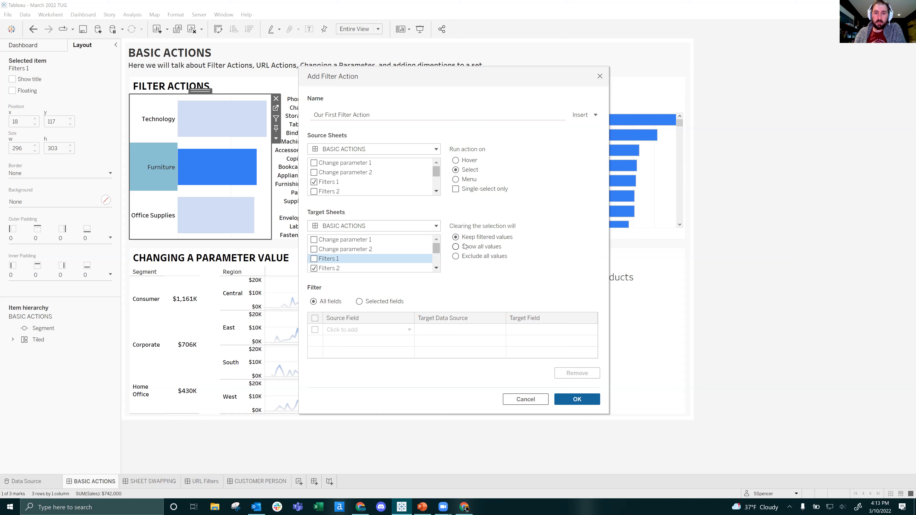
Make clearing the selection show all values, and save the filter action to the dashboard.
left_click(456, 247)
left_click(587, 400)
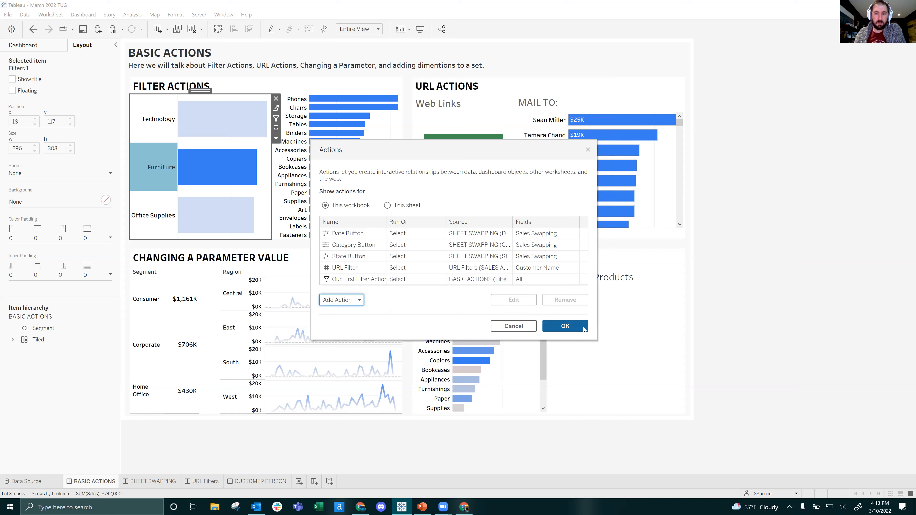
left_click(565, 326)
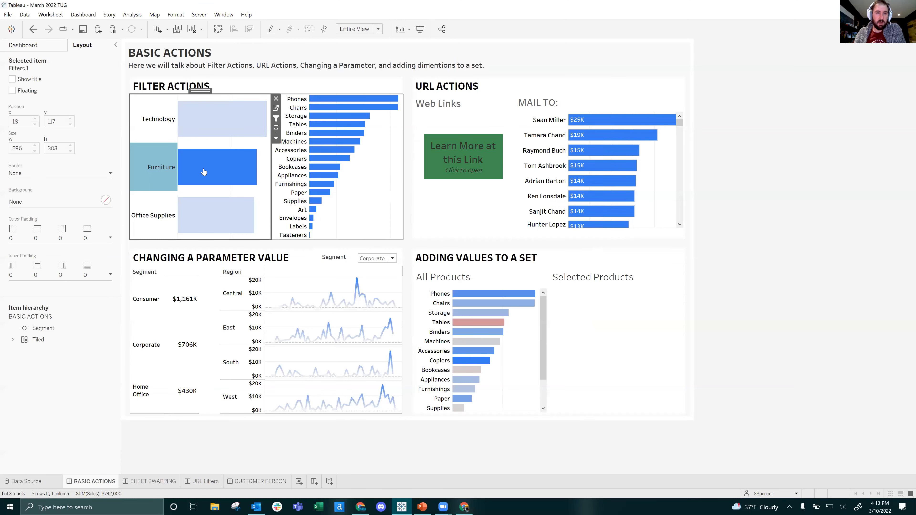
Test the filter action by selecting Technology, Furniture and Office Supplies in the category chart, and clear the selection.
left_click(148, 121)
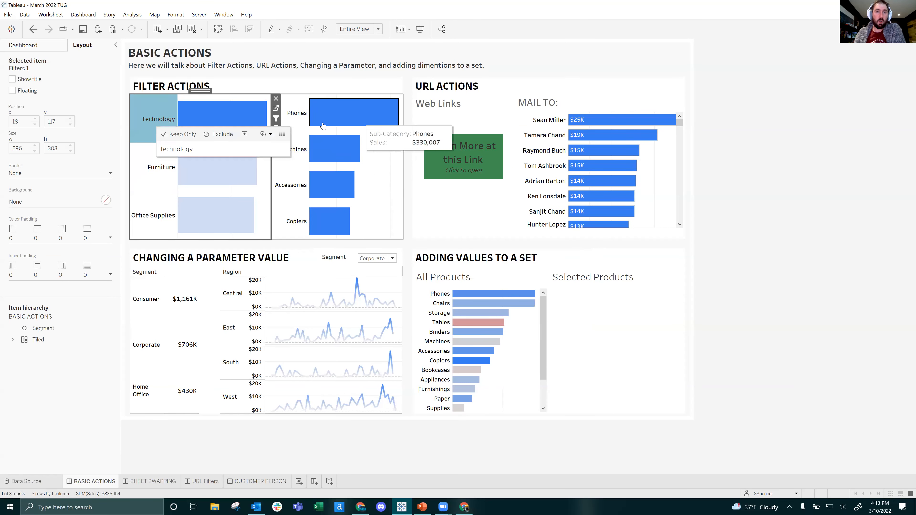
left_click(159, 202)
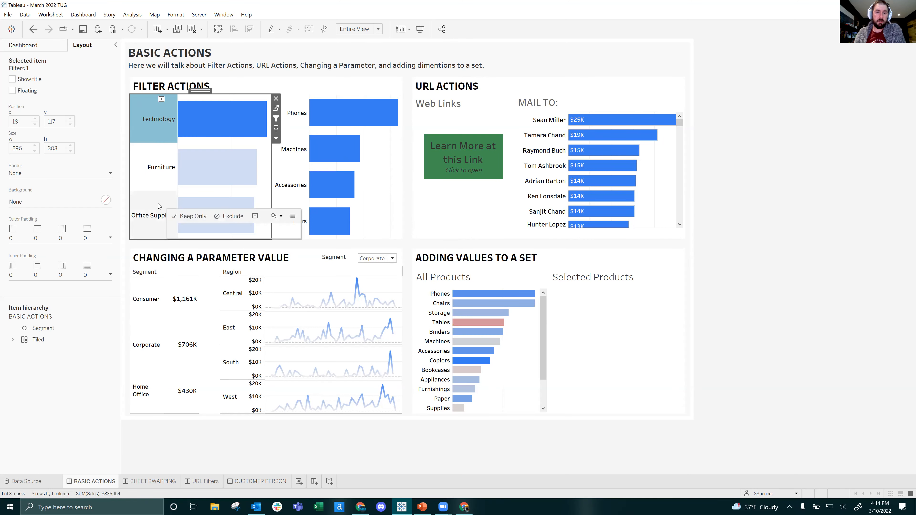
left_click(155, 167)
left_click(155, 129)
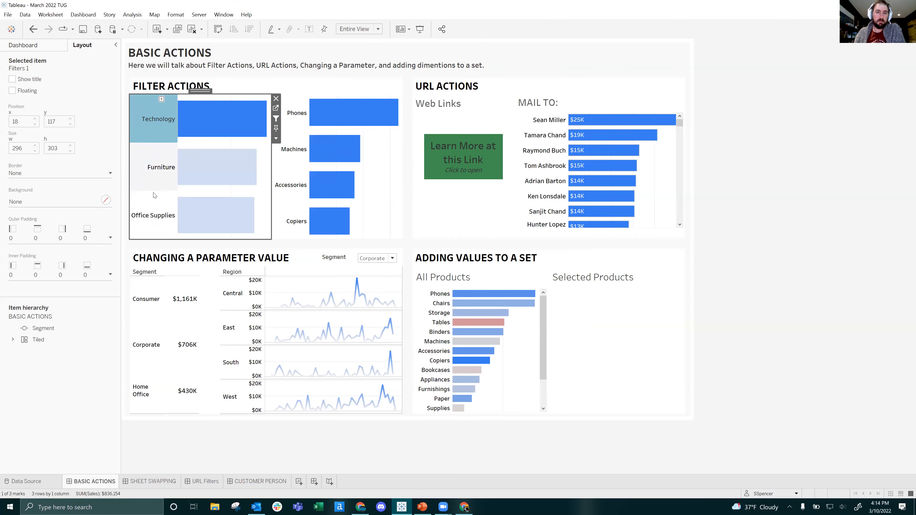
left_click(156, 169)
left_click(153, 212)
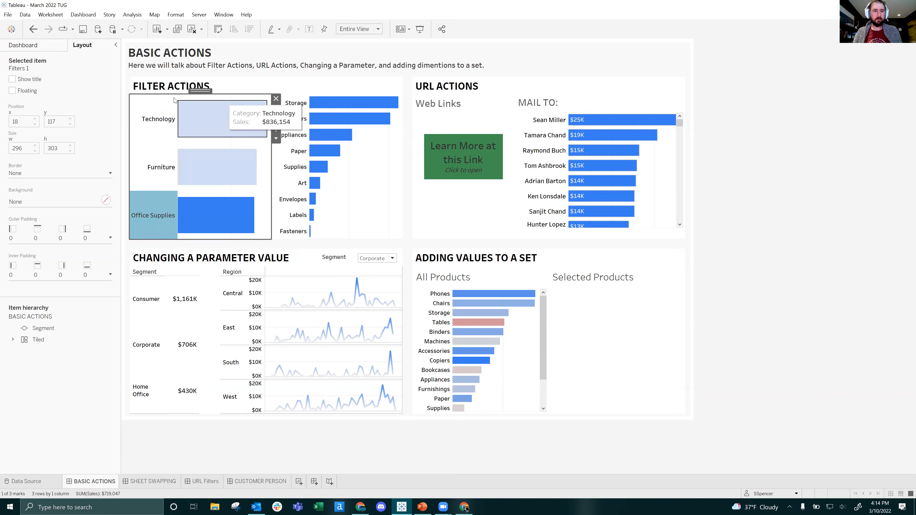
left_click(147, 198)
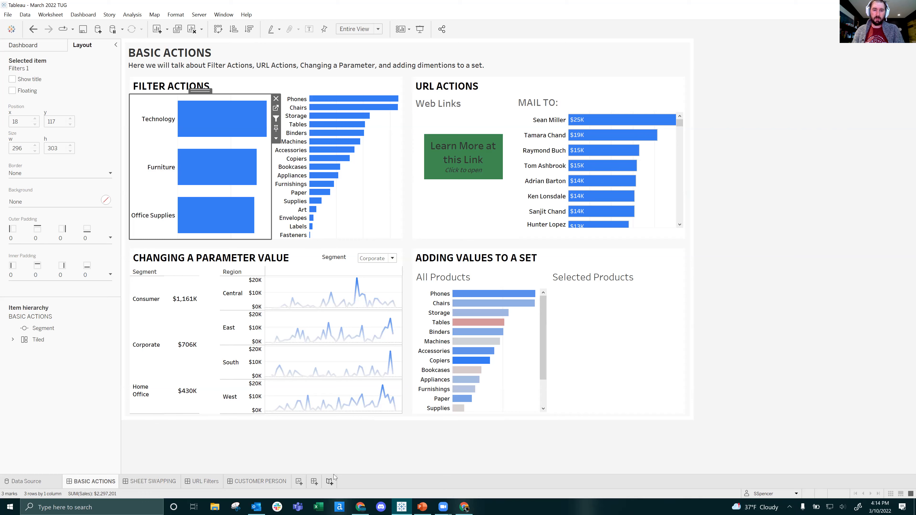
Switch to Chrome, search for "tableau url actions" in a new tab, and open Tableau's URL Actions help page.
left_click(360, 507)
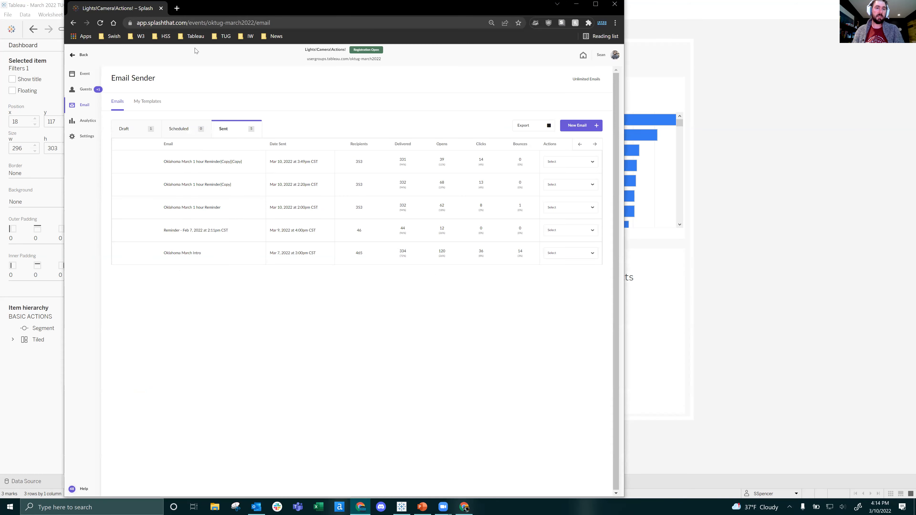
left_click(177, 8)
type("tablea")
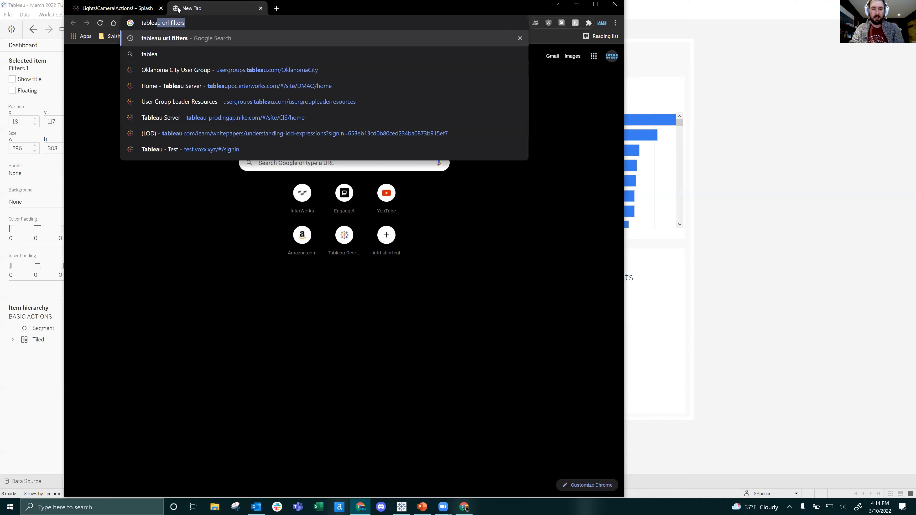
type("u url actions")
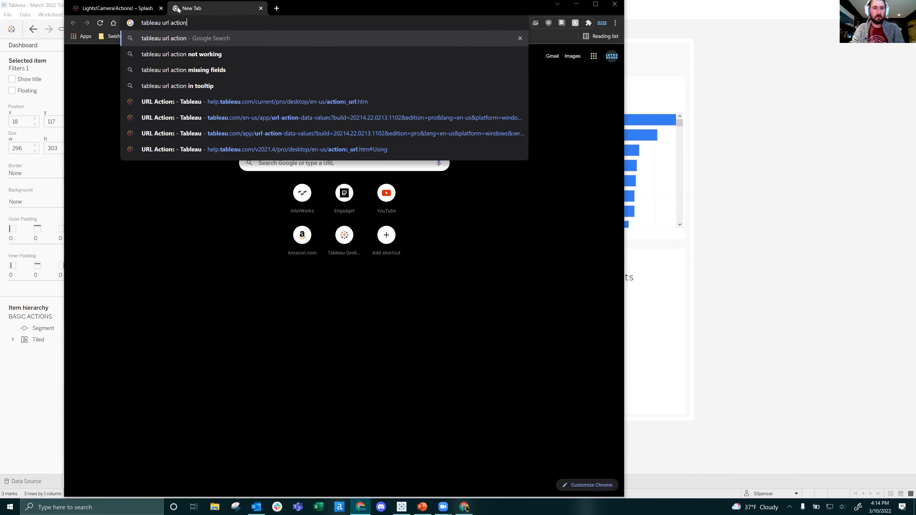
key("Return")
left_click(178, 129)
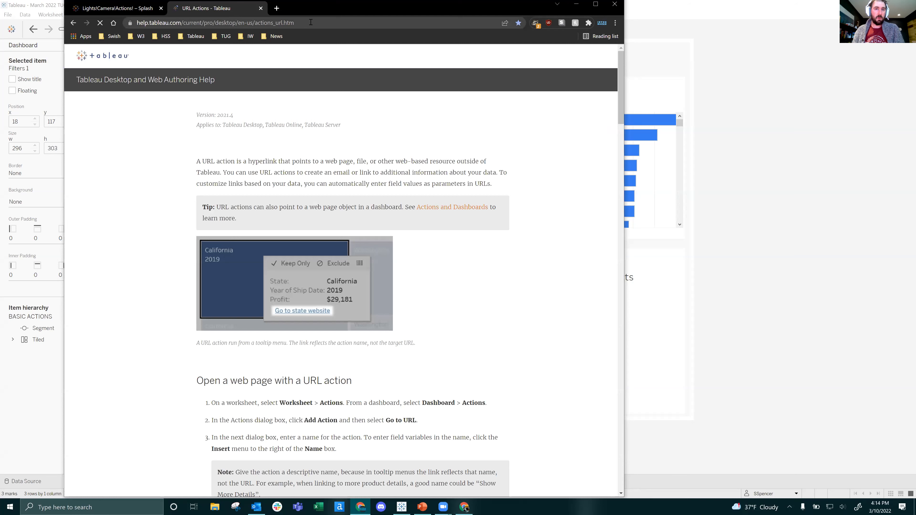
Copy the help page's address and return to the BASIC ACTIONS dashboard in Tableau.
left_click(311, 23)
key("ctrl+c")
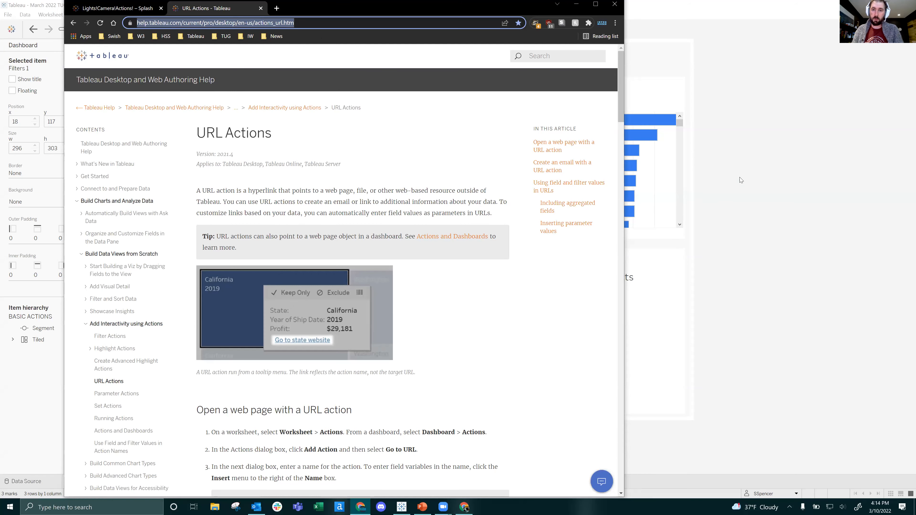
key("alt+Tab")
left_click(478, 160)
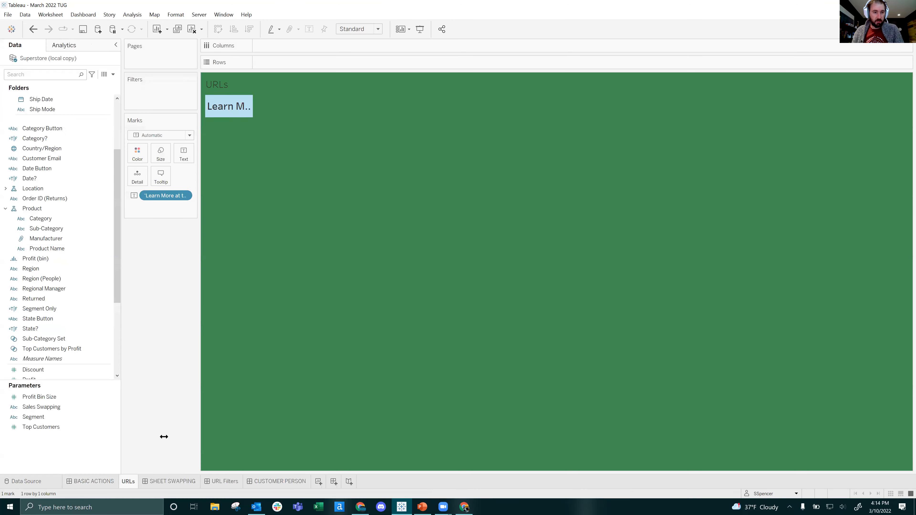
left_click(91, 482)
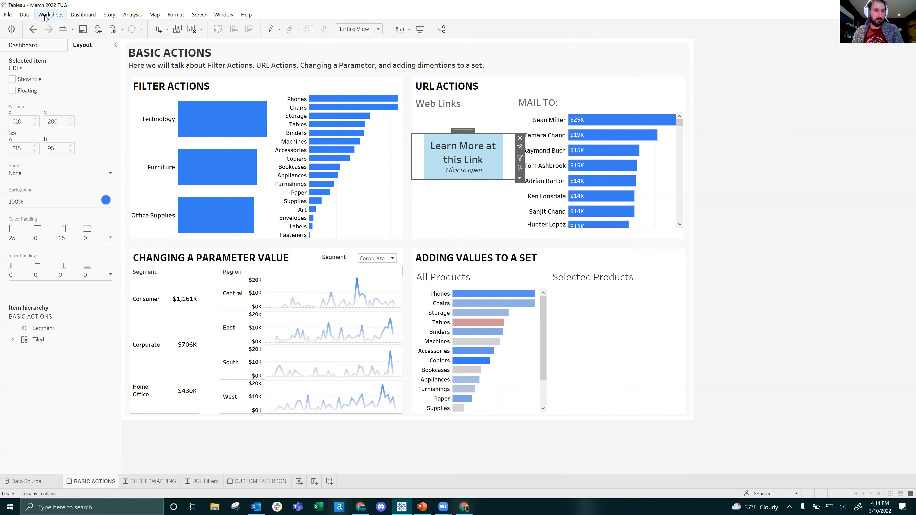
Start a new Go to URL action for the BASIC ACTIONS dashboard.
left_click(75, 15)
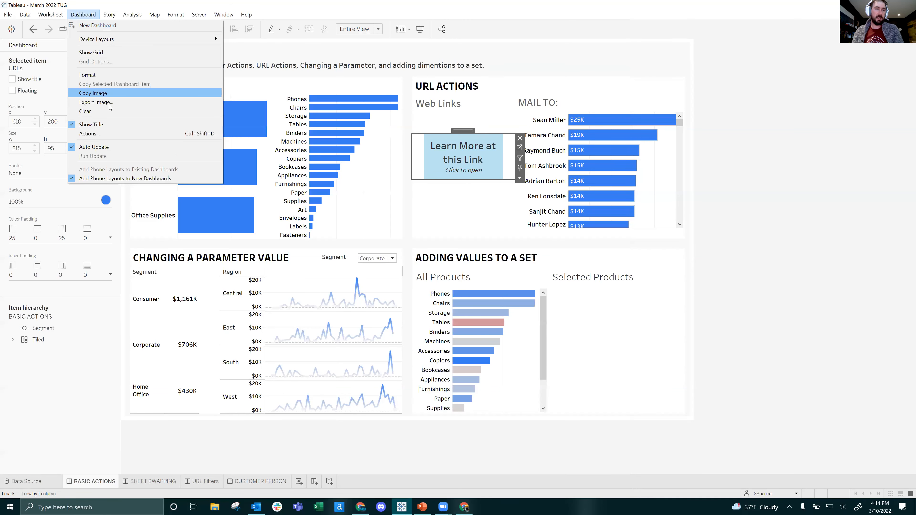
left_click(109, 135)
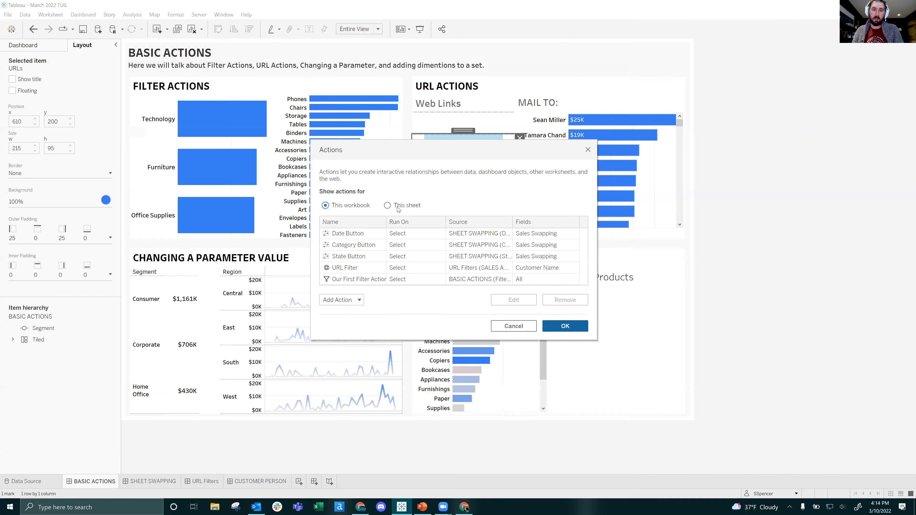
left_click(346, 303)
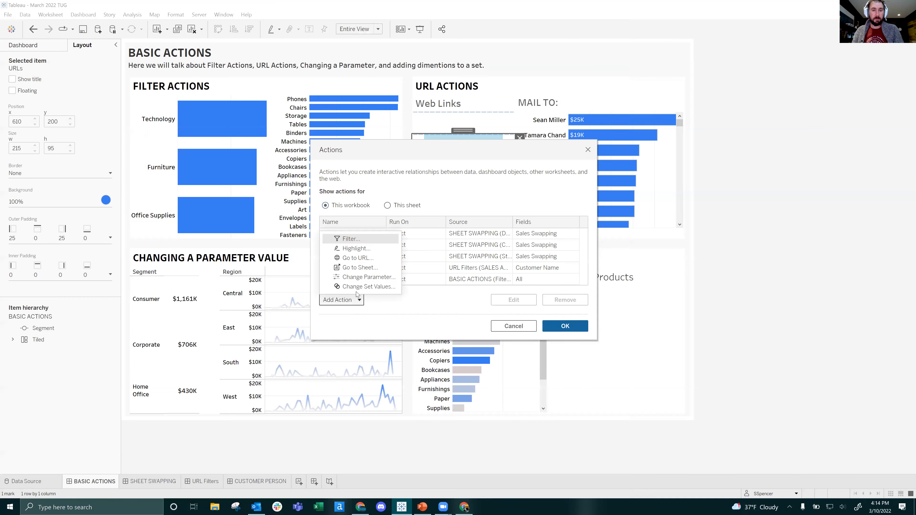
left_click(364, 258)
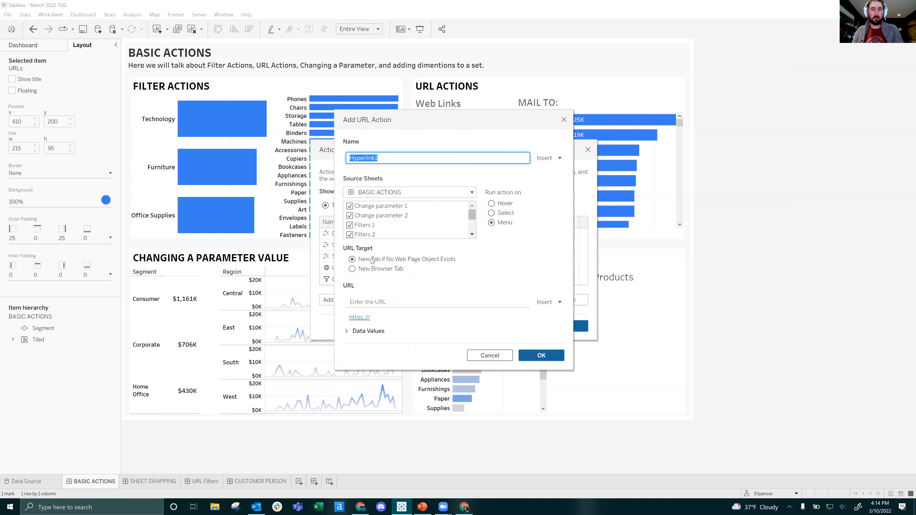
Limit the URL action's source sheets to URLs by excluding the other sheets, and set it to run on Select.
left_click(350, 206)
left_click(349, 216)
left_click(350, 225)
left_click(350, 235)
scroll(374, 234, "down", 2)
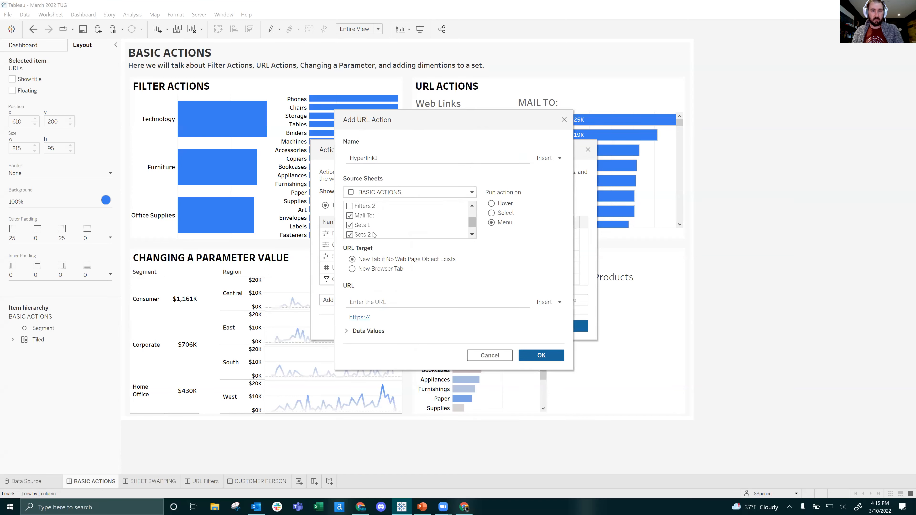
left_click(349, 206)
left_click(349, 215)
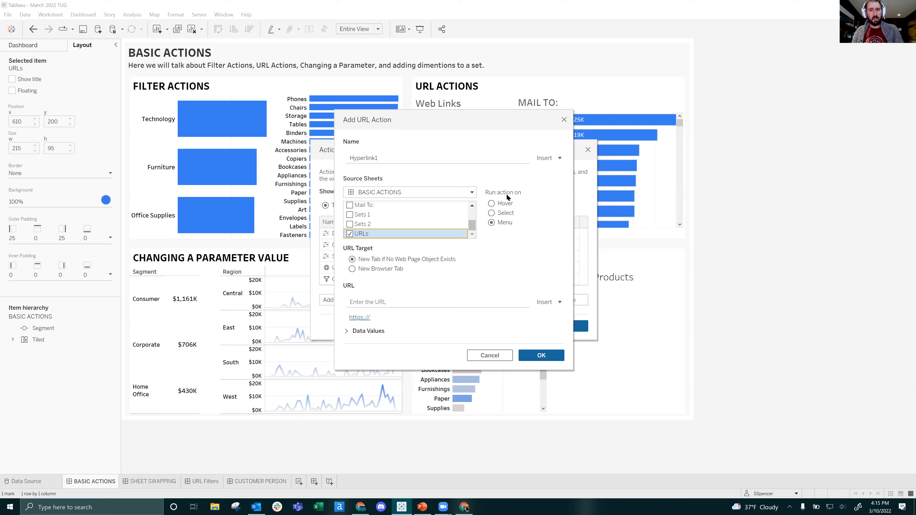
left_click(503, 213)
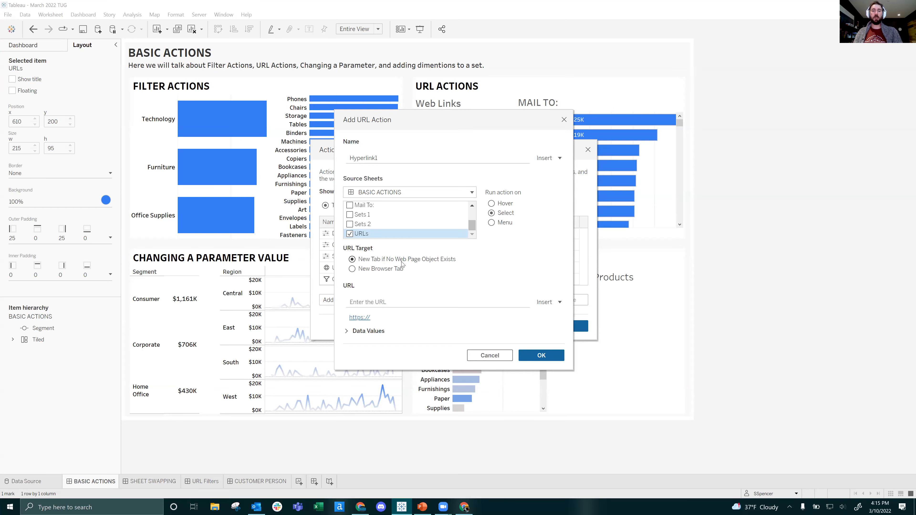
Paste the copied help page address as the action's URL and save the URL action to the dashboard.
left_click(393, 302)
left_click(393, 303)
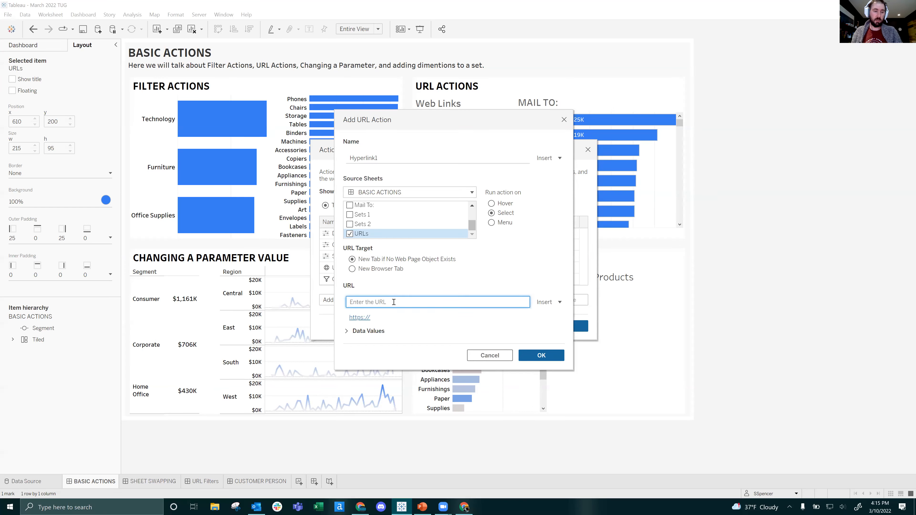
key("ctrl+v")
left_click(539, 355)
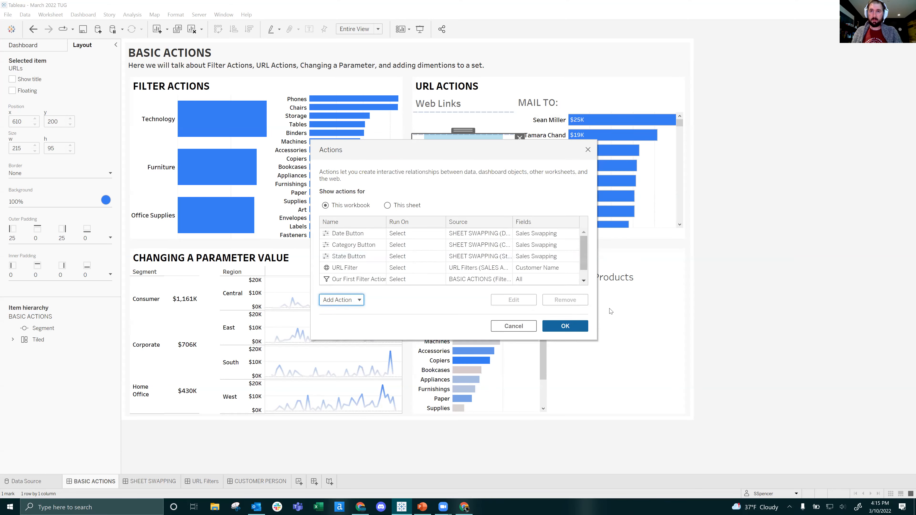
left_click(580, 326)
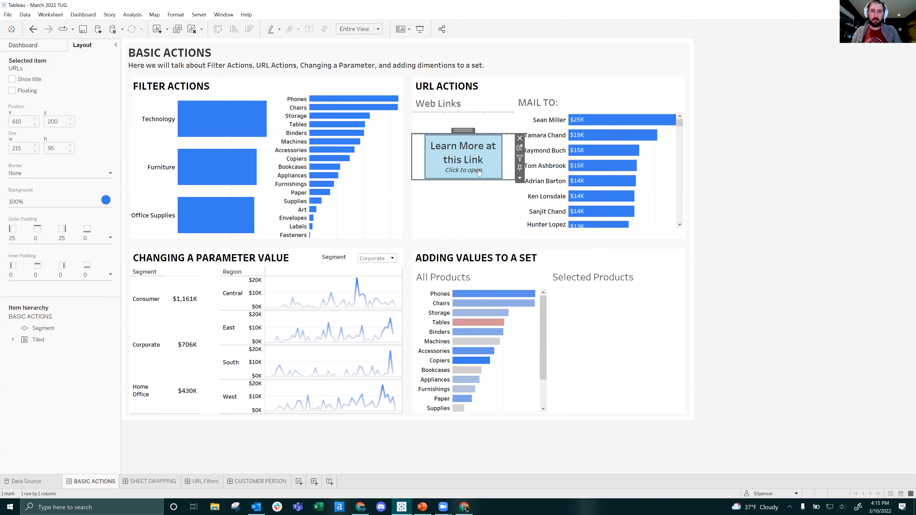
Test the Learn More link on the dashboard, close the browser tab it opens, and return to Tableau.
left_click(474, 156)
left_click(472, 166)
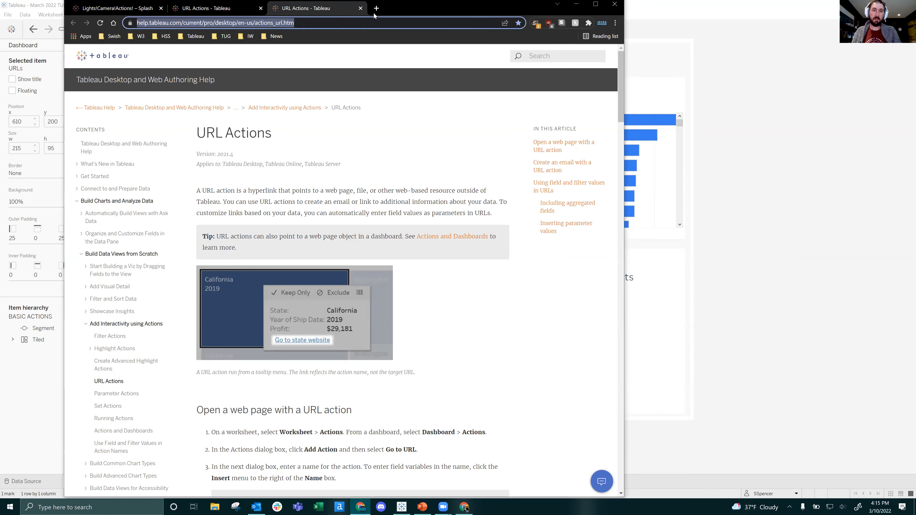
left_click(361, 8)
left_click(789, 127)
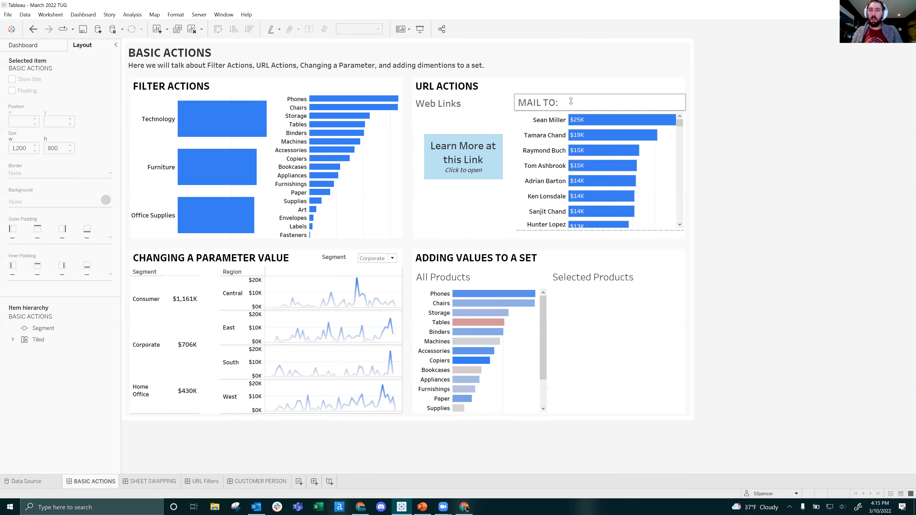
Inspect the fields used in the Mail To: worksheet and return to the BASIC ACTIONS dashboard.
left_click(656, 157)
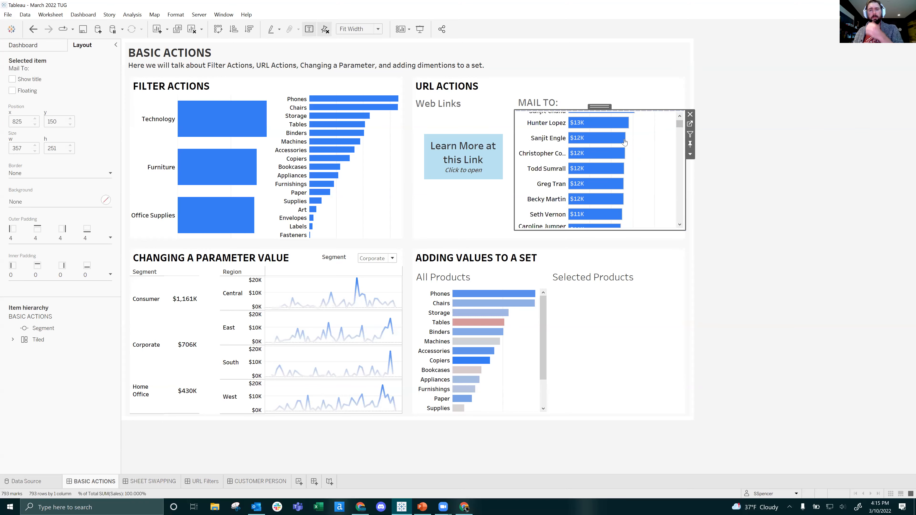
left_click(693, 126)
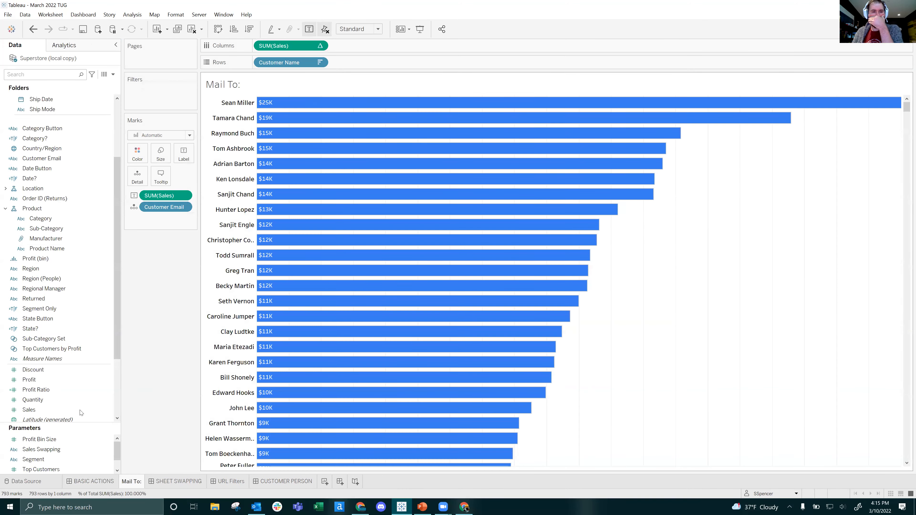
left_click(92, 482)
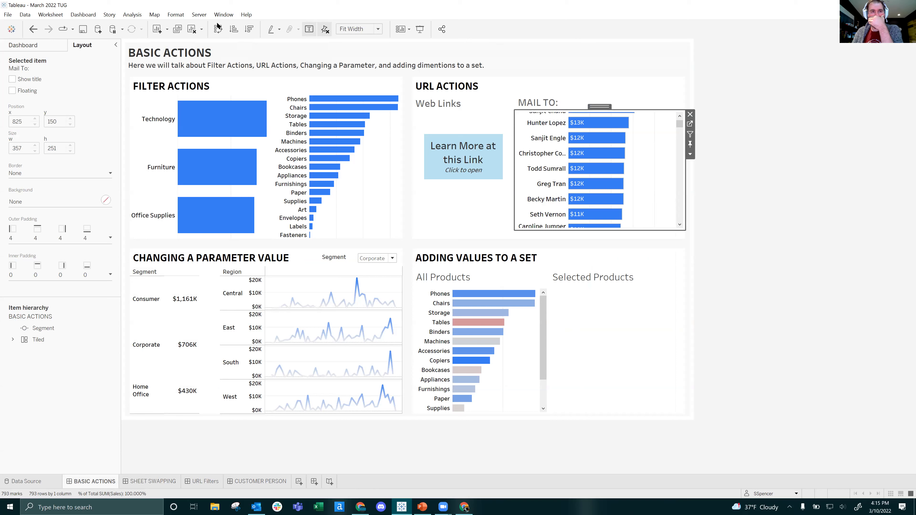
Add another Go to URL action to the BASIC ACTIONS dashboard and name it Mail To.
left_click(90, 17)
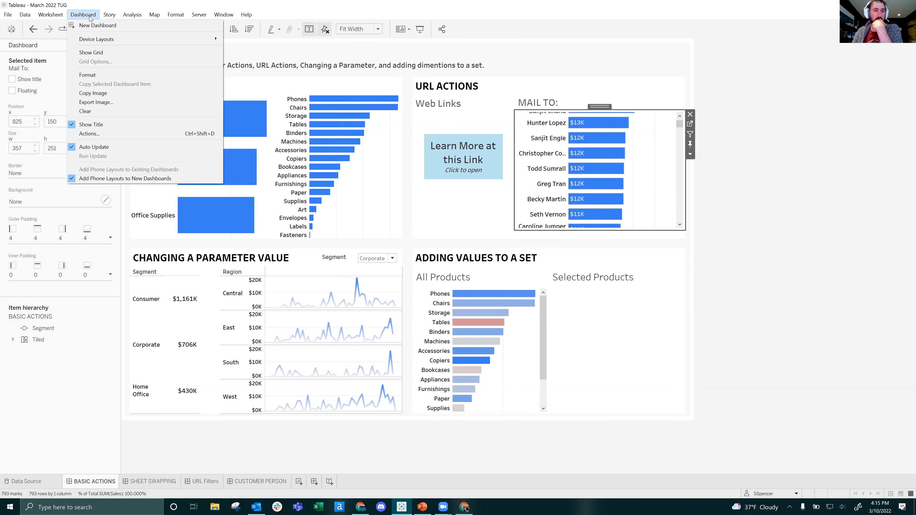
left_click(89, 134)
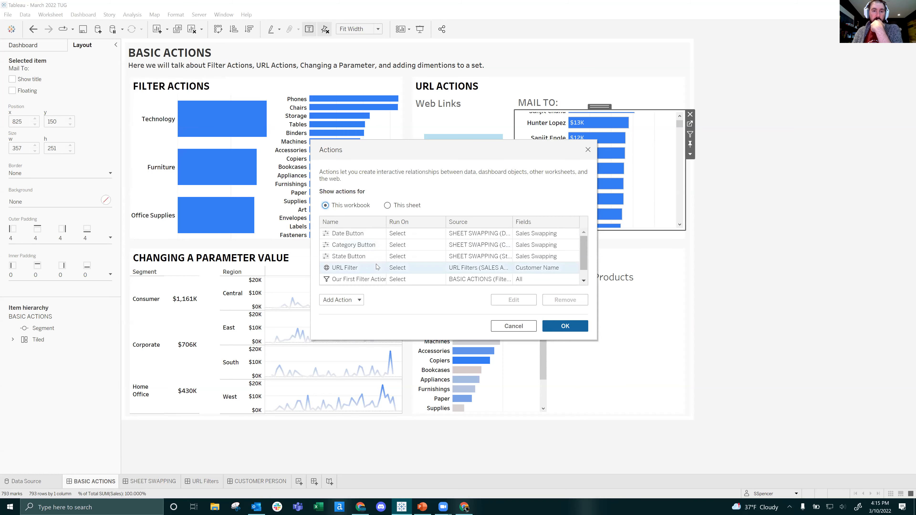
left_click(337, 300)
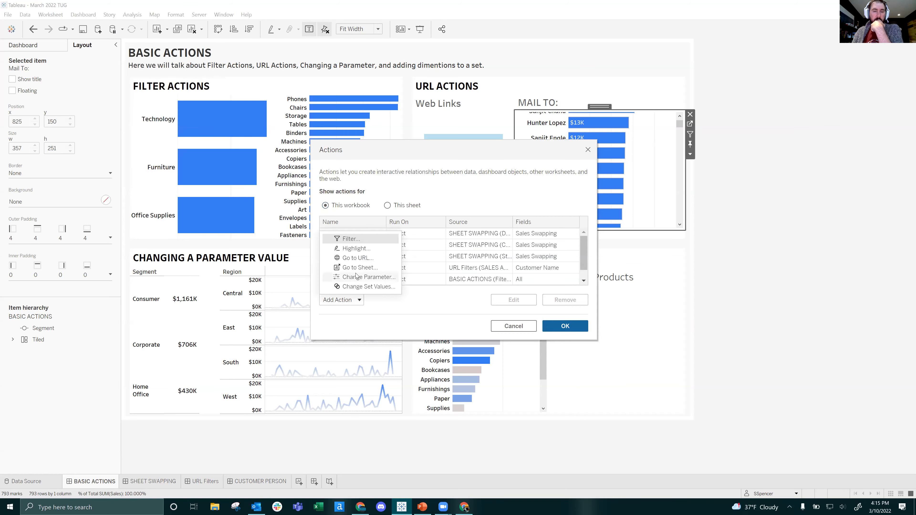
left_click(359, 258)
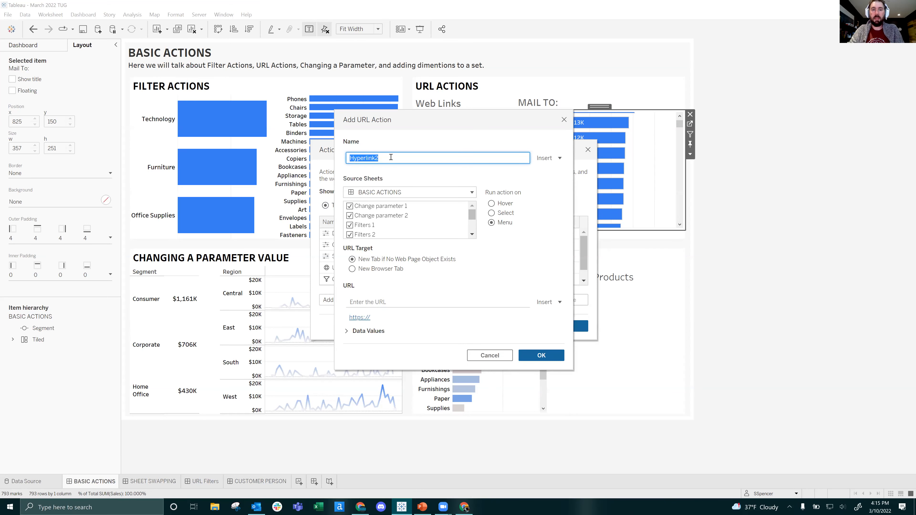
type("Mail To")
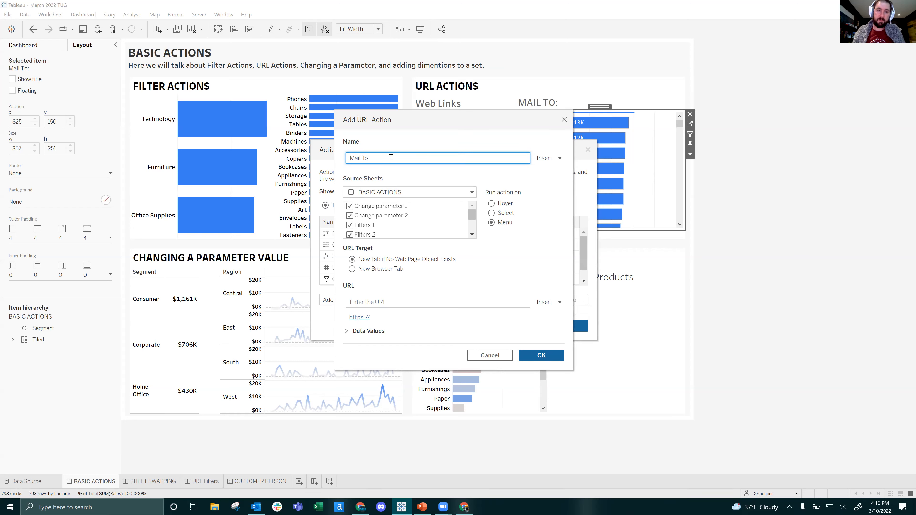
Limit the Mail To action's source sheets to the Mail To: sheet and set it to run on Select.
left_click(388, 206)
key("ctrl+a")
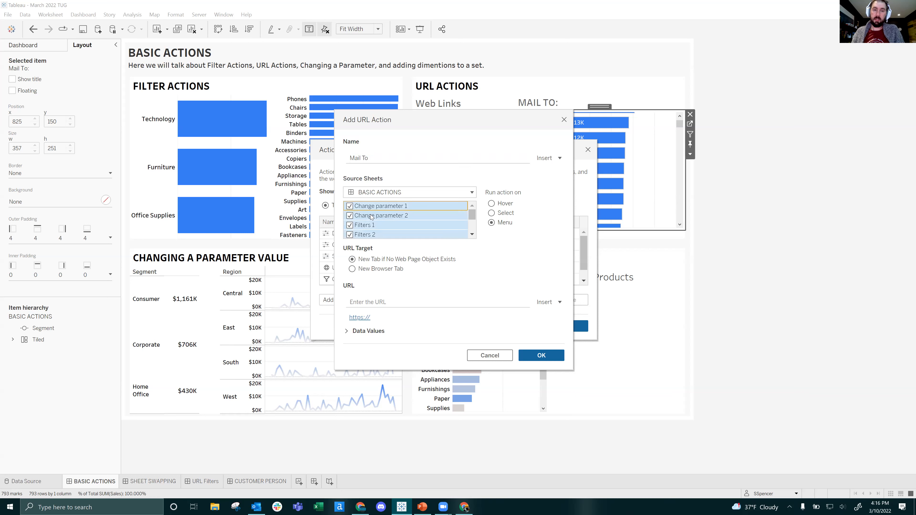
left_click(348, 206)
scroll(383, 216, "down", 2)
left_click(379, 225)
left_click(366, 233)
left_click(350, 205)
scroll(397, 220, "up", 2)
left_click(502, 214)
Set the Mail To action's URL to mailto:<Customer Email>, inserting the Customer Email field as the address.
left_click(383, 299)
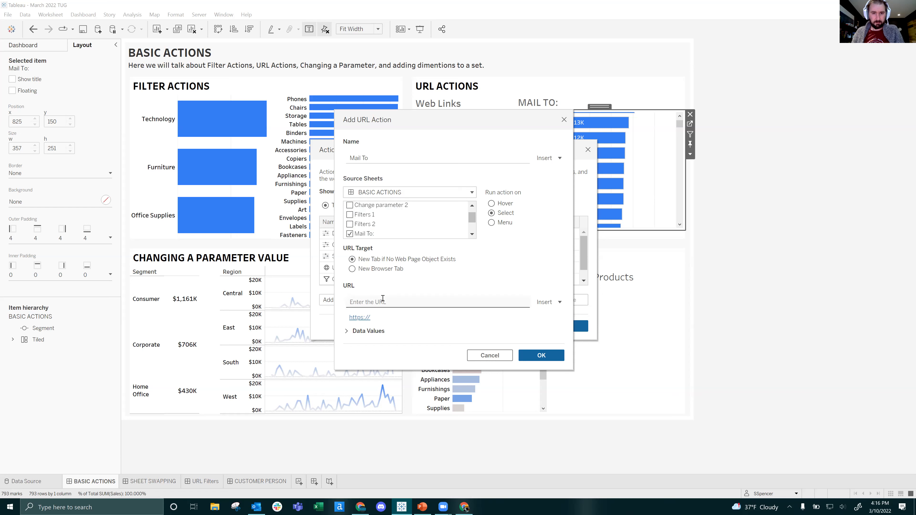
type("mailto:")
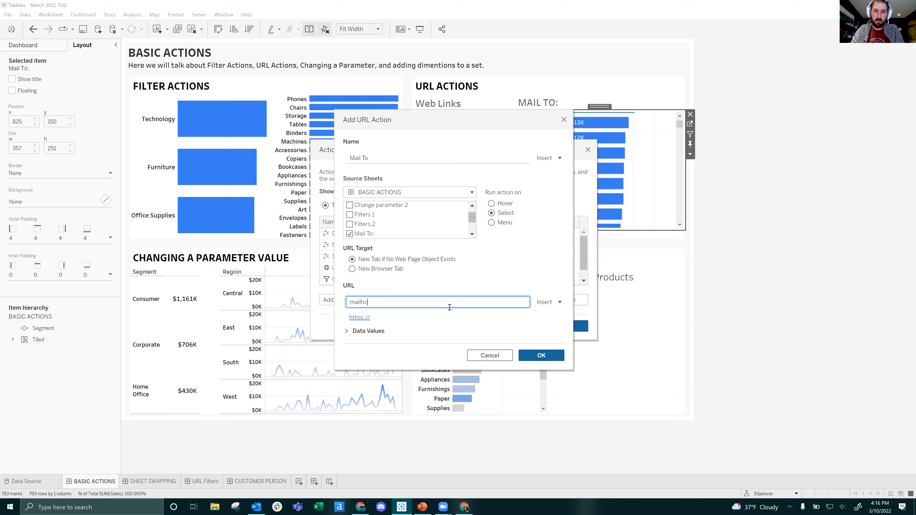
left_click(549, 303)
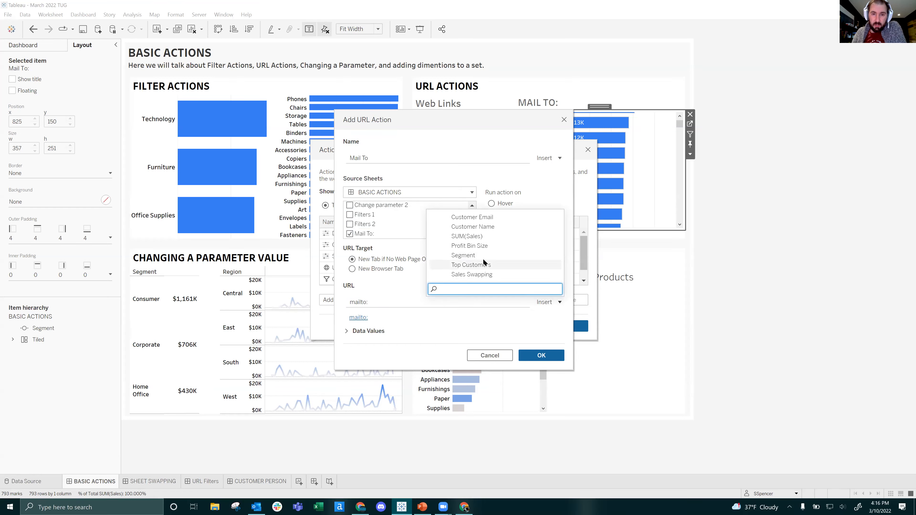
left_click(492, 218)
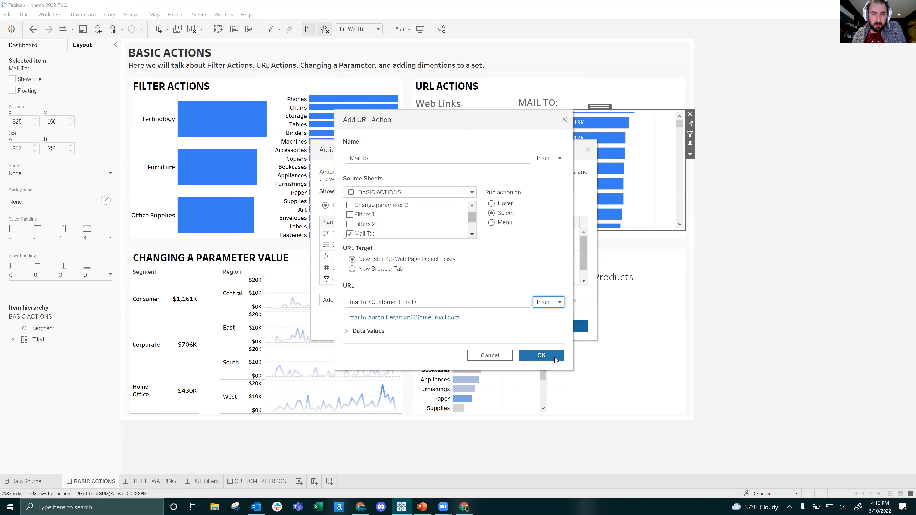
Save the Mail To action to the dashboard and test it by selecting the top customer in the MAIL TO: chart.
left_click(542, 356)
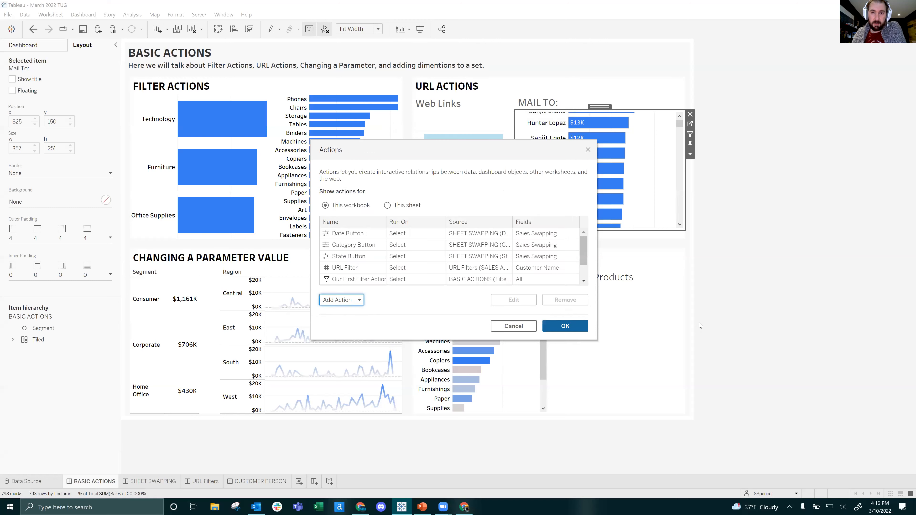
left_click(558, 327)
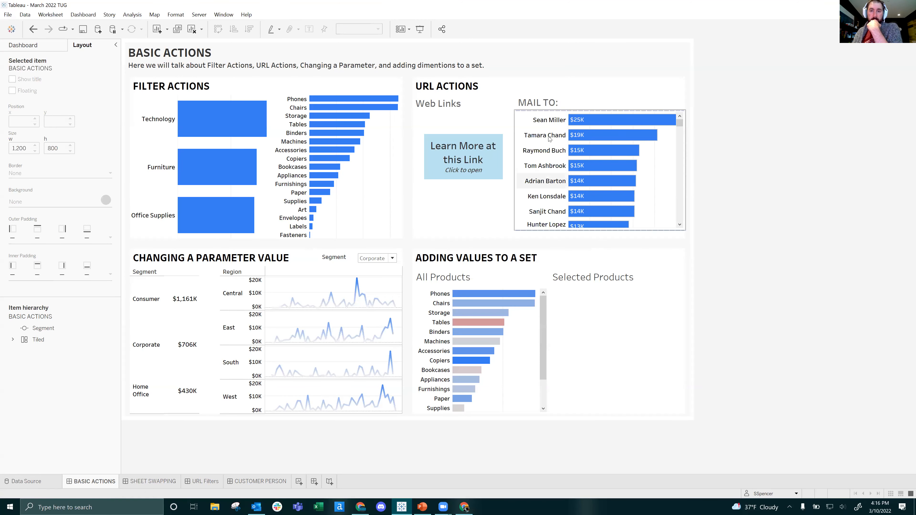
left_click(551, 123)
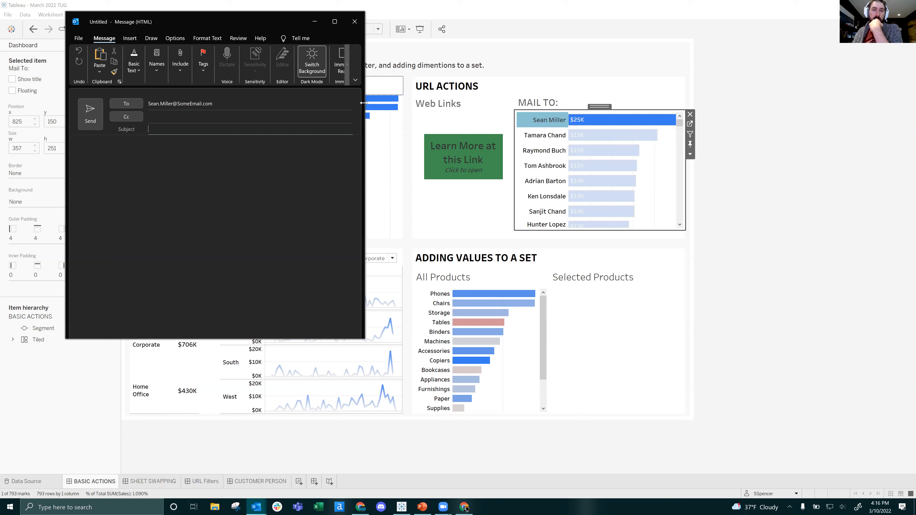
Widen the test e-mail draft window, close the draft without saving it, and return to the dashboard.
left_click_drag(468, 109, 466, 109)
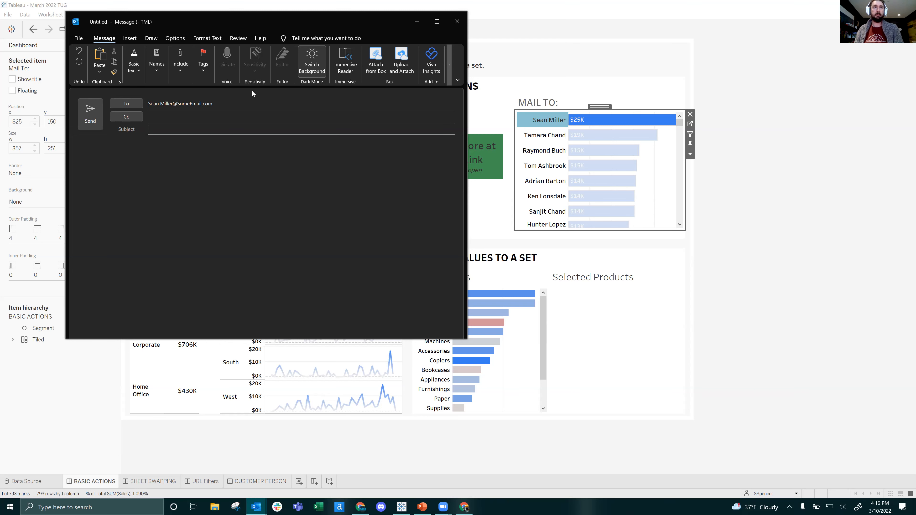
left_click(457, 21)
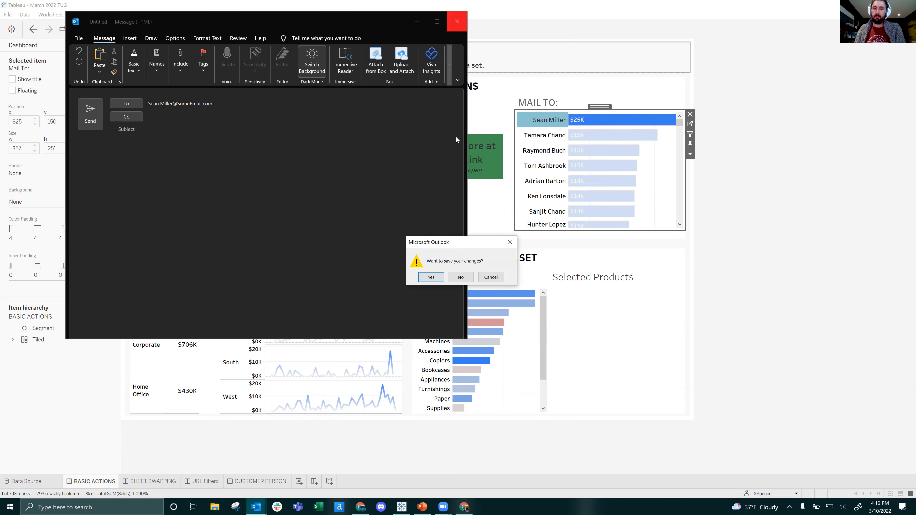
left_click(461, 276)
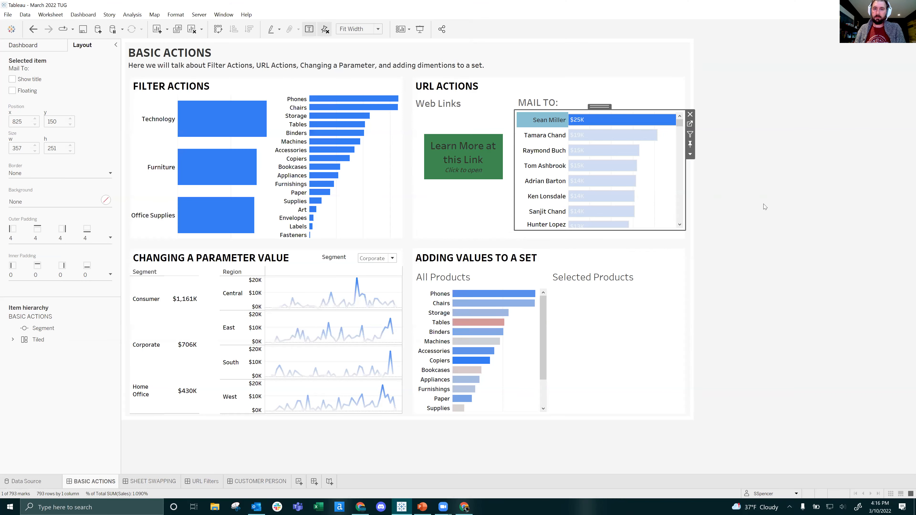
left_click(162, 432)
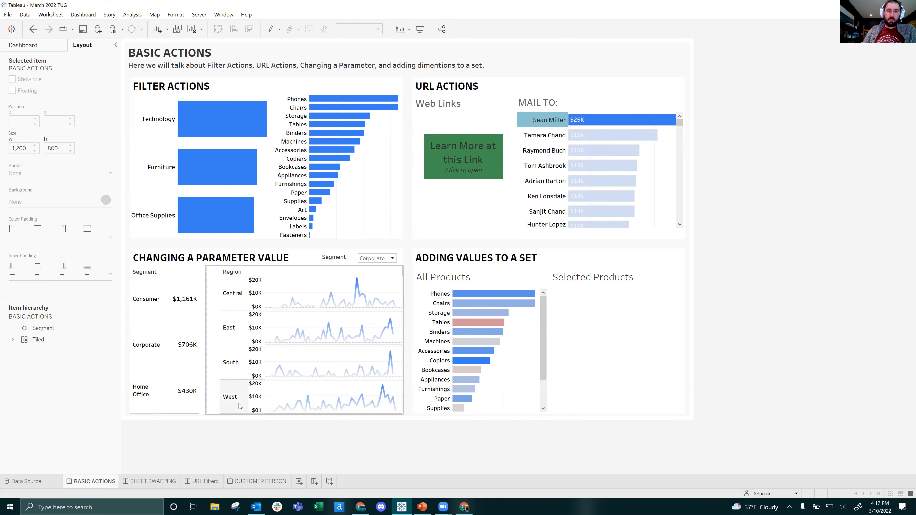
Examine the available values of the Segment parameter control in the CHANGING A PARAMETER VALUE section.
left_click(387, 259)
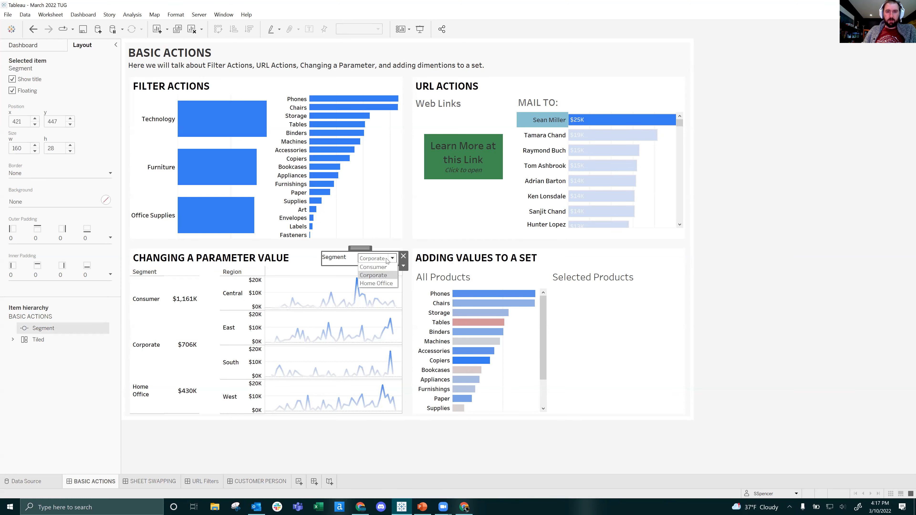
left_click(387, 260)
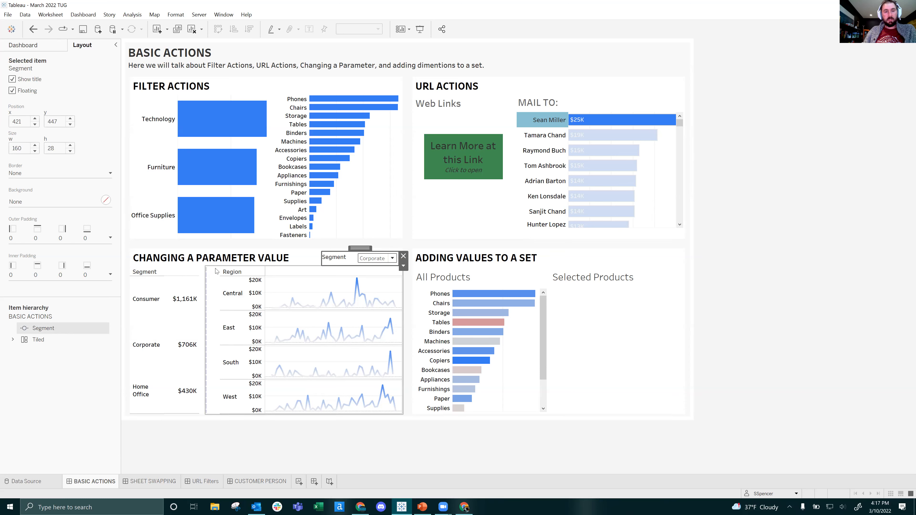
left_click(377, 259)
left_click(378, 260)
left_click(379, 261)
left_click(379, 260)
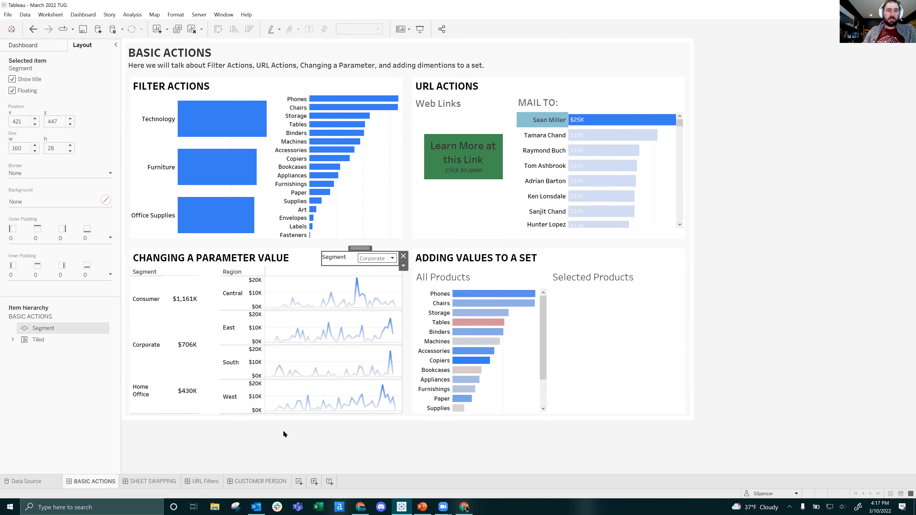
left_click(194, 445)
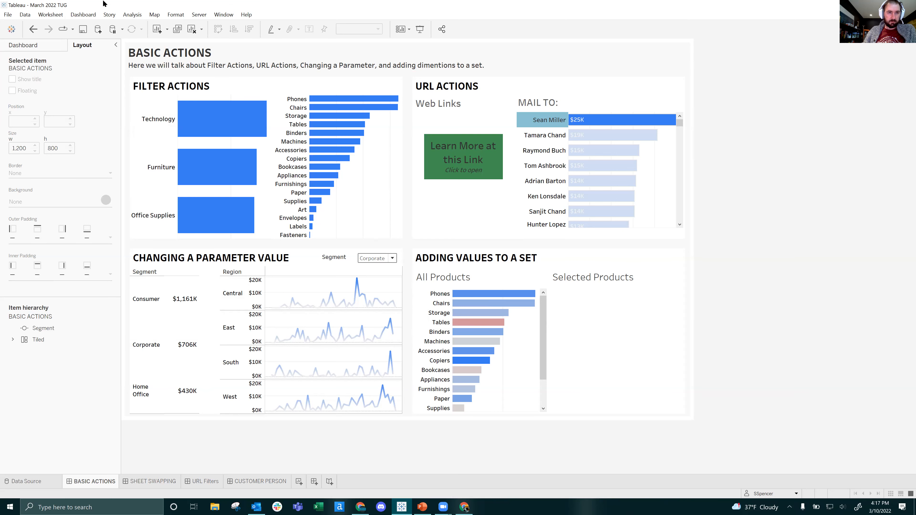
Add a Change Parameter action to the BASIC ACTIONS dashboard and name it Parameter Change.
left_click(83, 15)
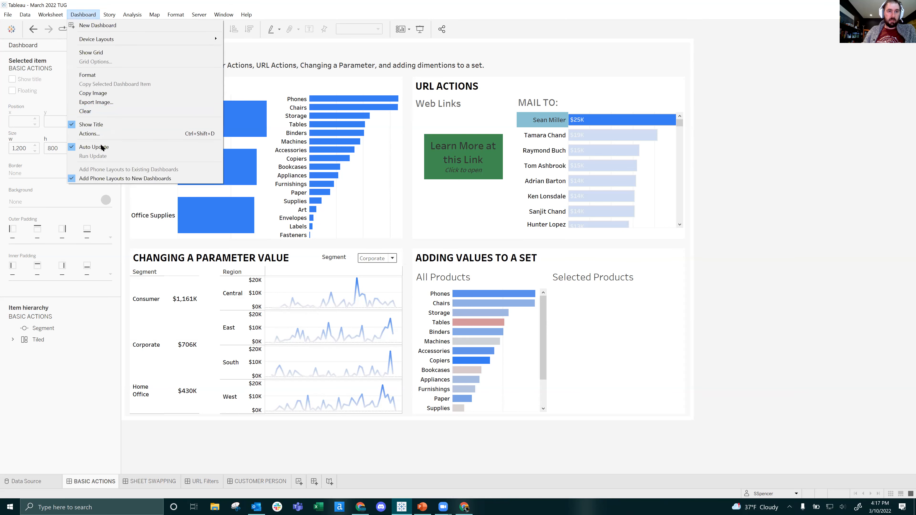
left_click(88, 133)
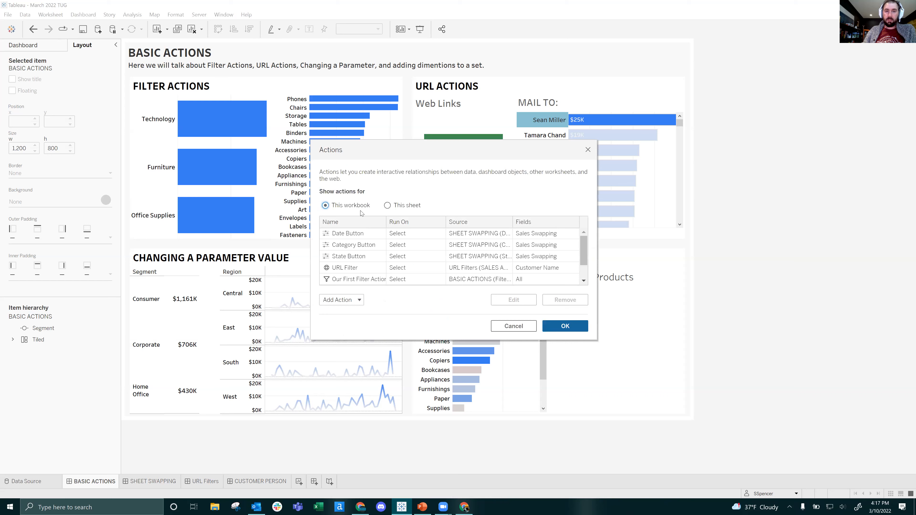
left_click(356, 302)
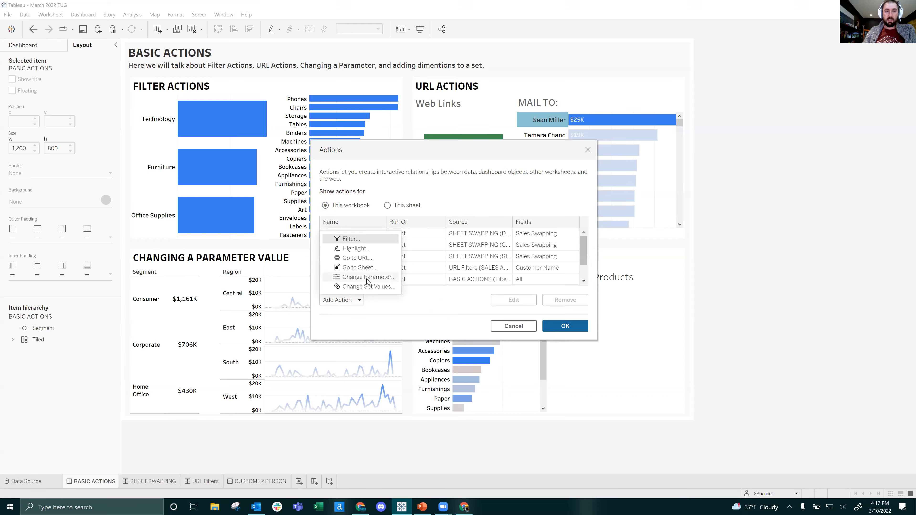
left_click(368, 278)
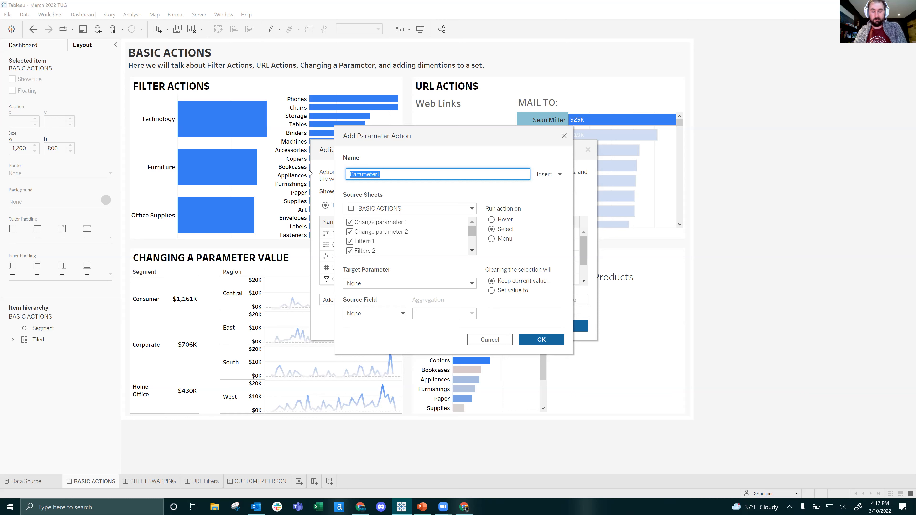
type("Para")
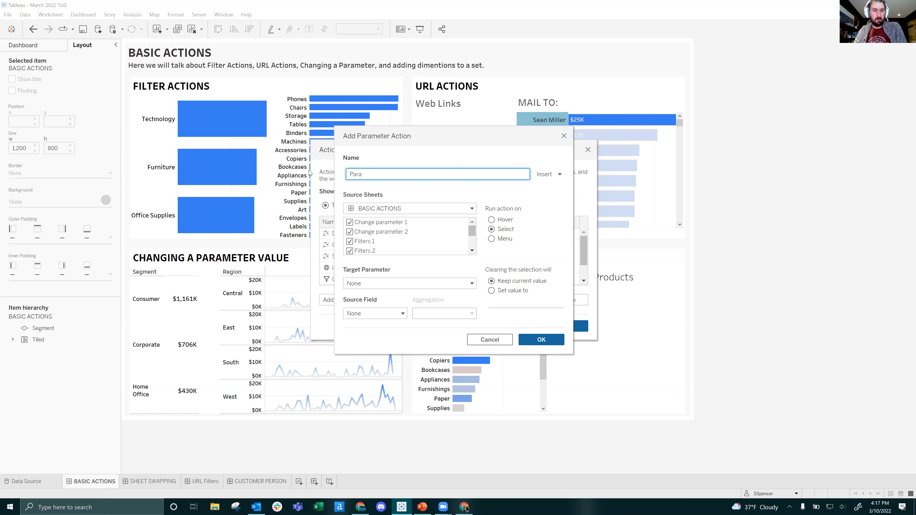
type("meter Change")
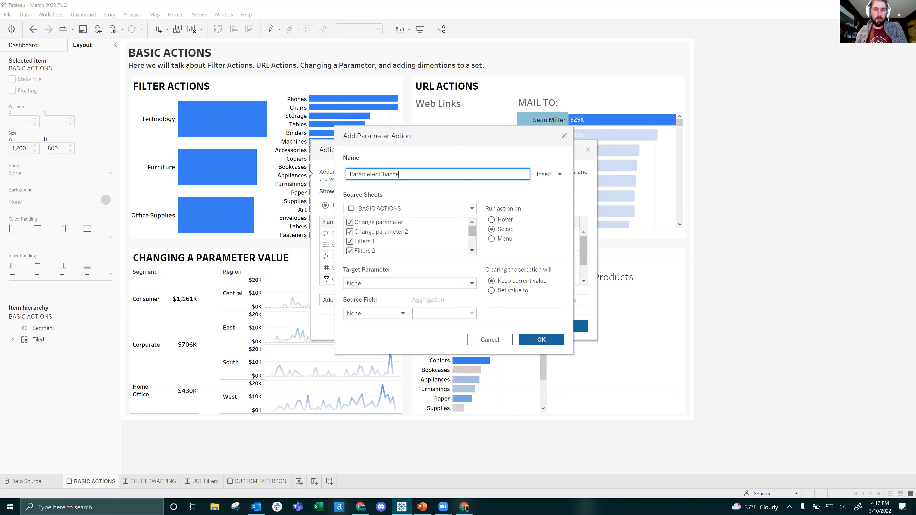
Limit the Parameter Change action's source sheets to Change parameter 1.
left_click(376, 234)
key("ctrl+a")
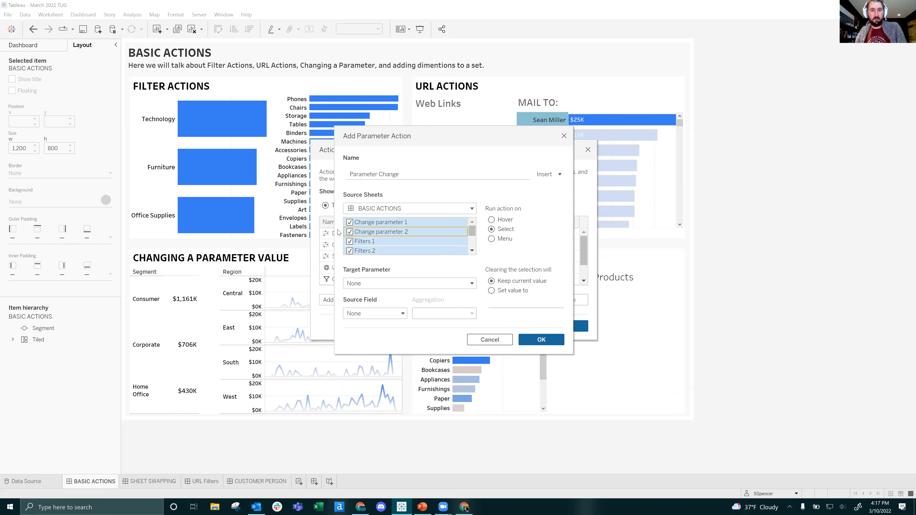
left_click(349, 232)
left_click(349, 222)
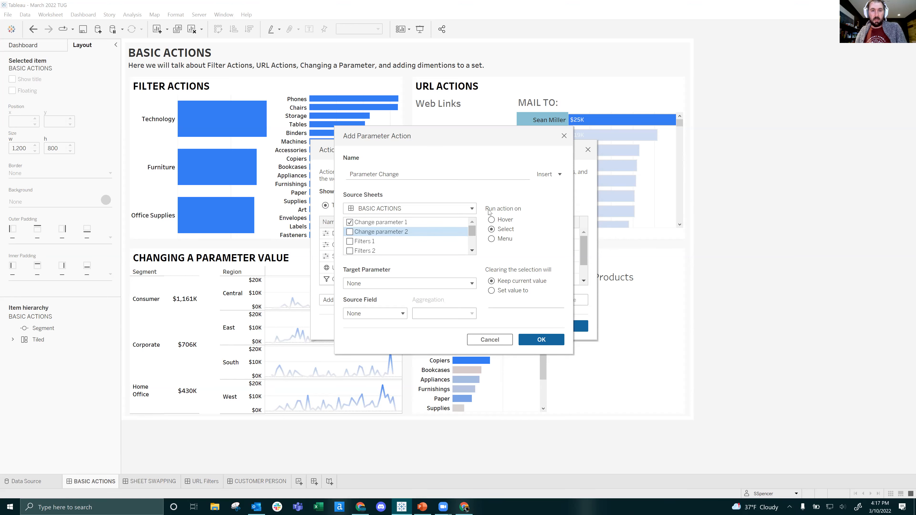
Target the Segment parameter with the source field Segment (Superstore (local copy)), keep aggregation at None, and save the action to the dashboard.
left_click(383, 284)
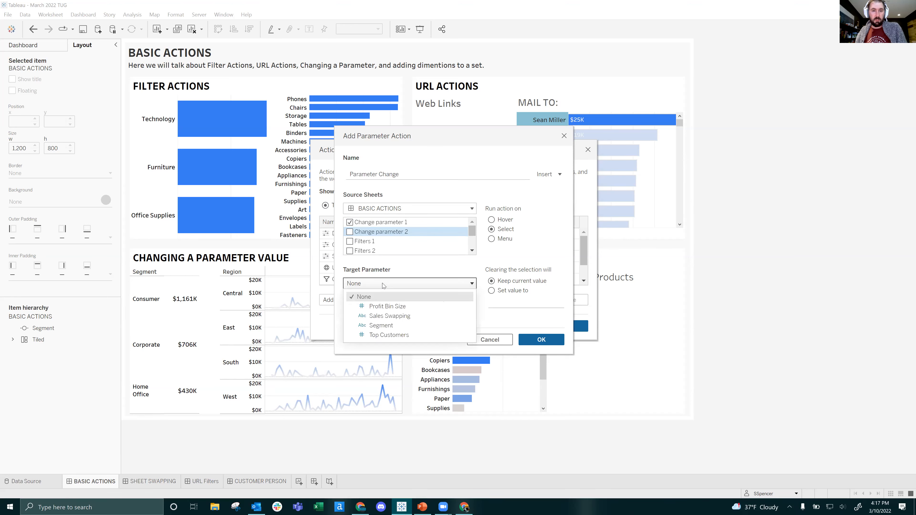
left_click(397, 326)
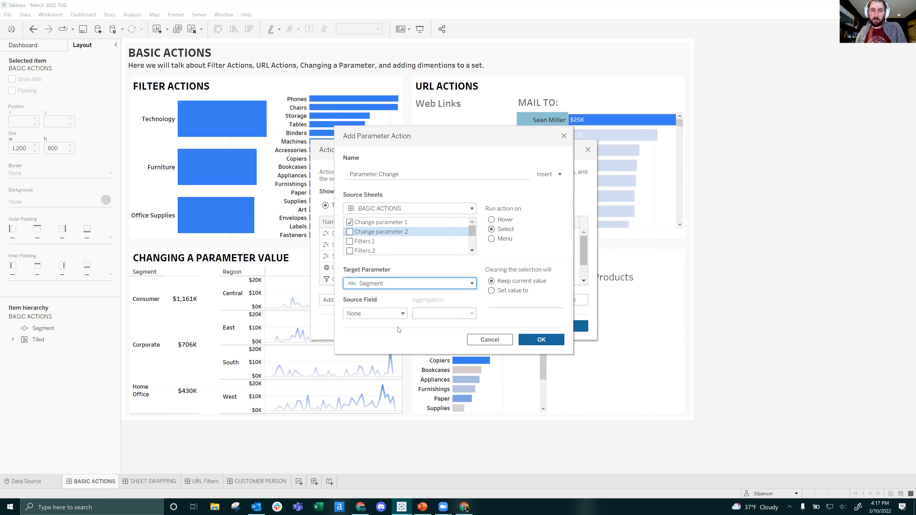
left_click(382, 313)
left_click(386, 302)
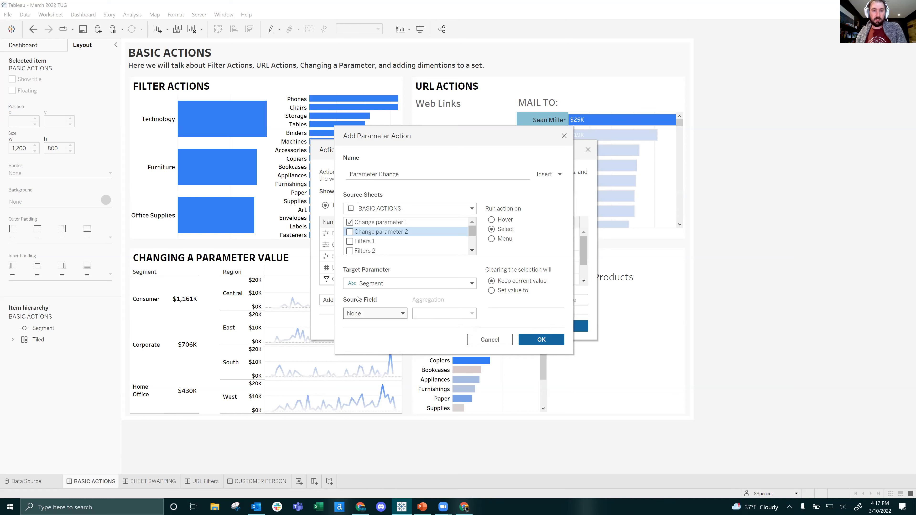
left_click(372, 317)
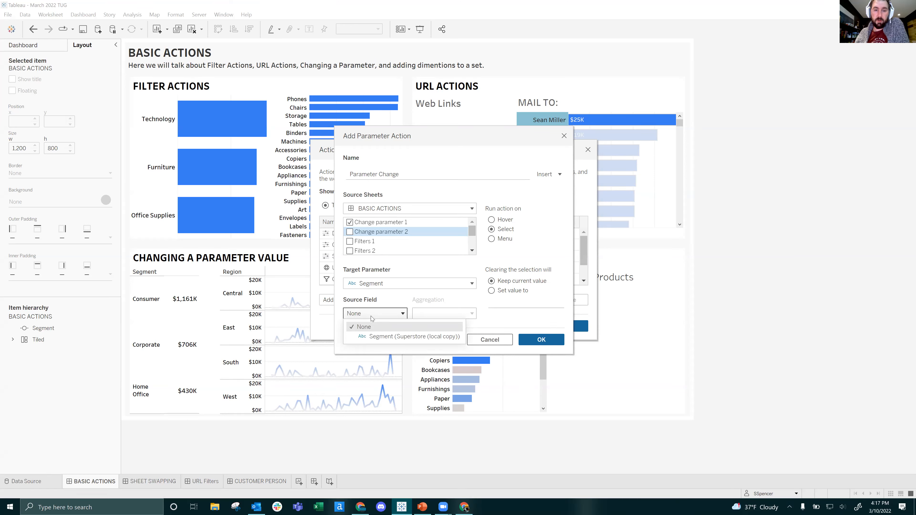
left_click(397, 338)
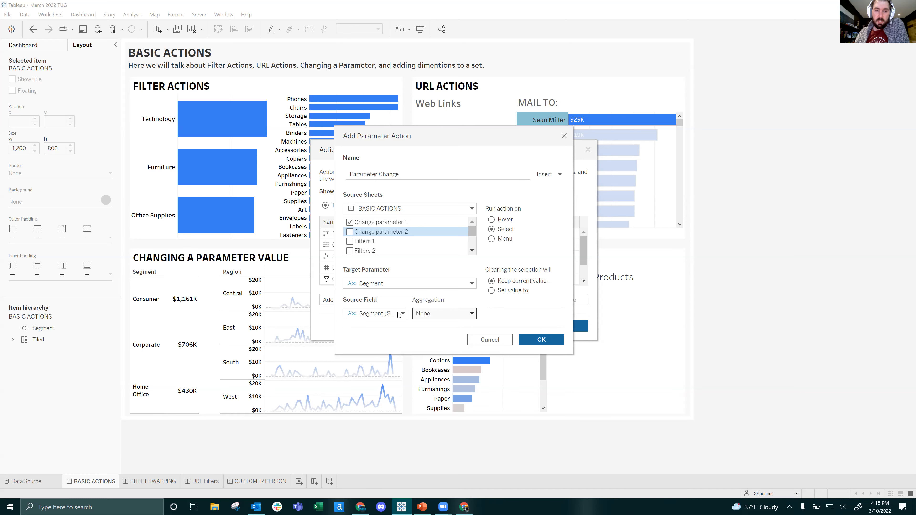
left_click(443, 317)
left_click(443, 317)
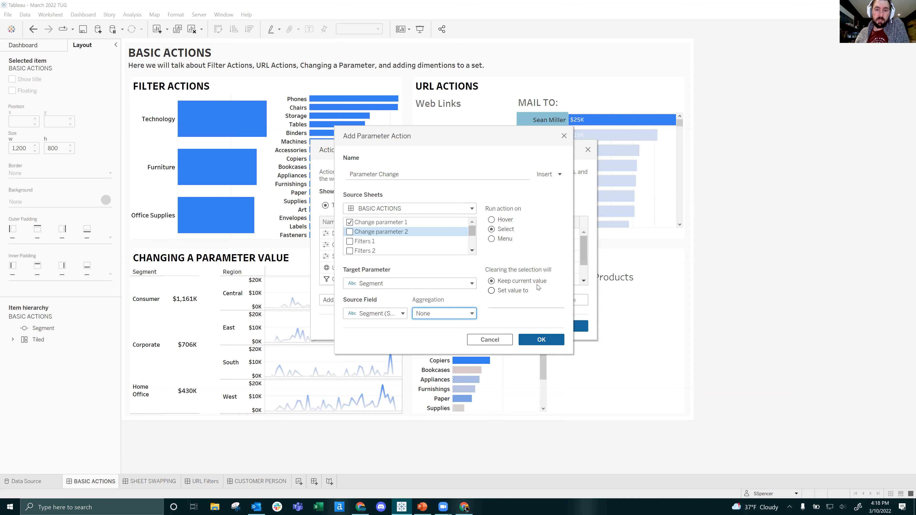
left_click(540, 340)
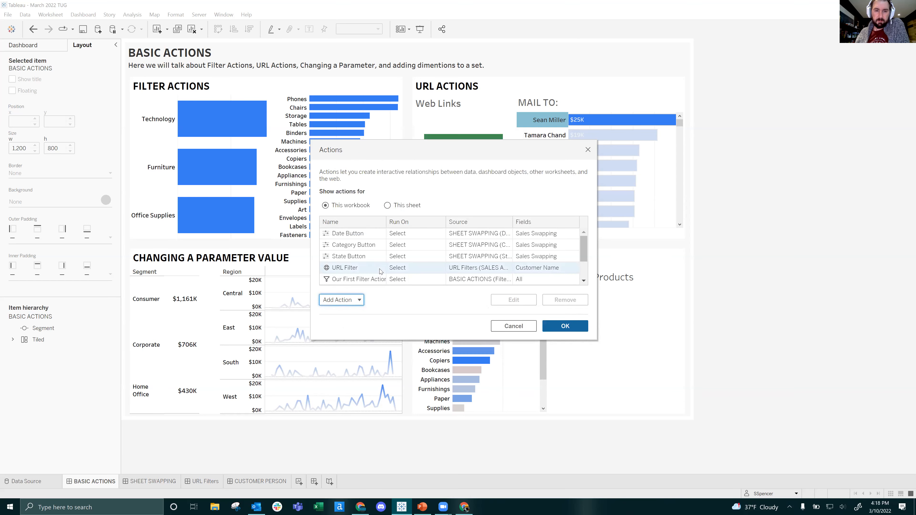
left_click(565, 326)
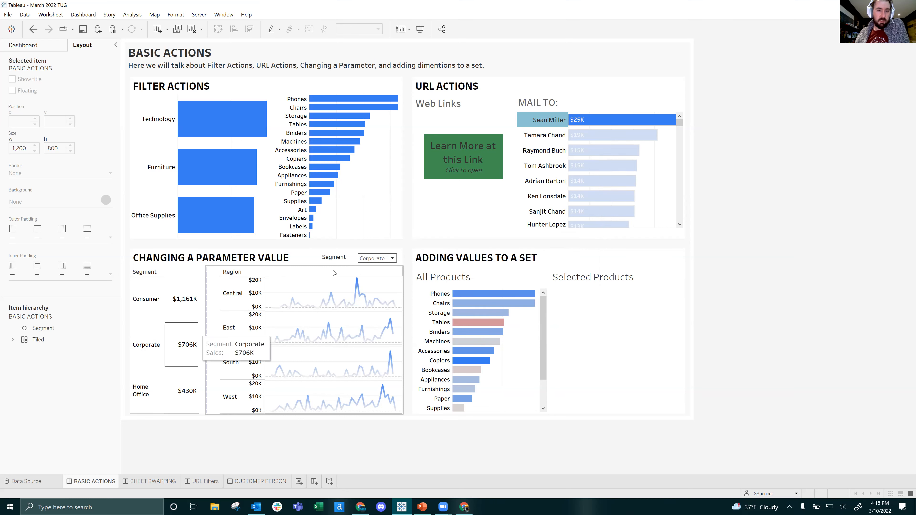
Test the parameter action by switching between Consumer and Home Office in the segment table, ending on Home Office.
left_click(147, 303)
left_click(147, 305)
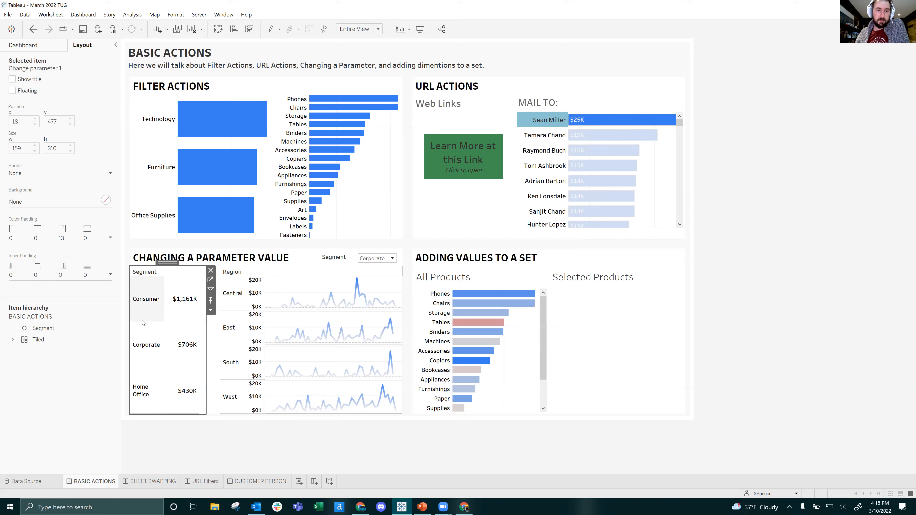
left_click(147, 391)
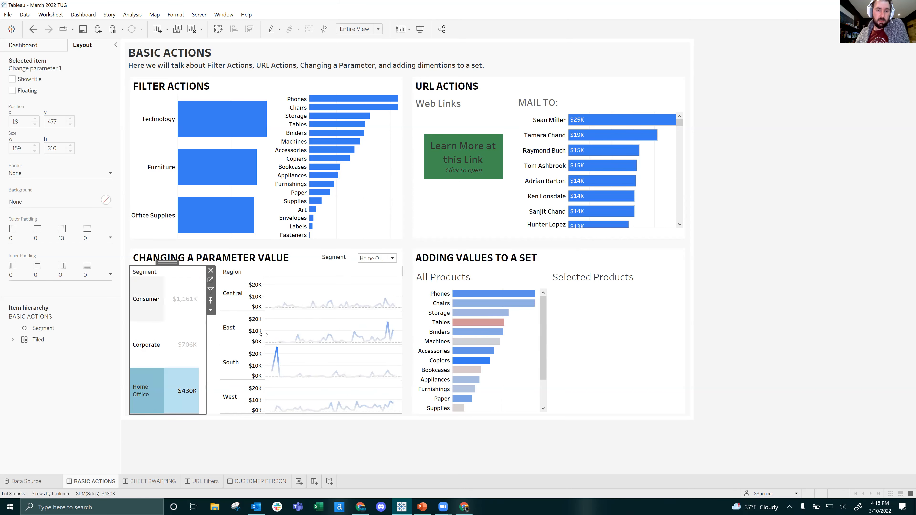
left_click(147, 304)
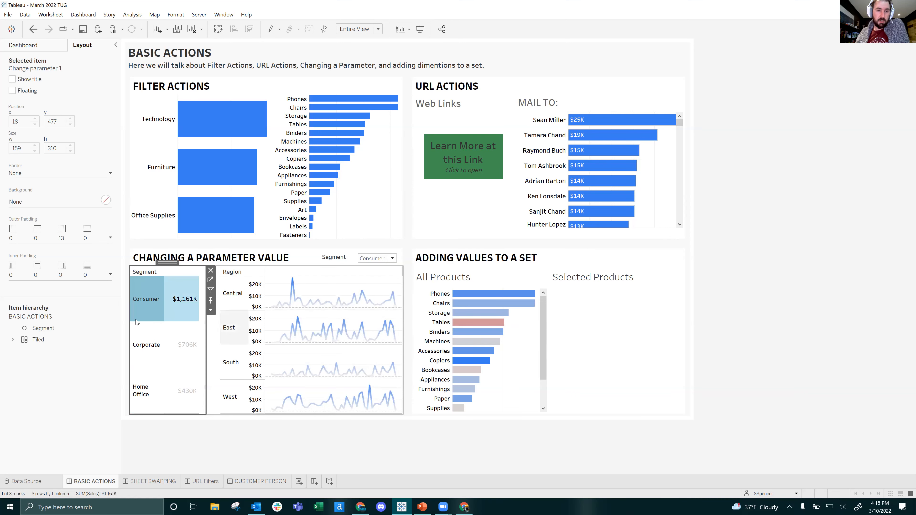
left_click(144, 399)
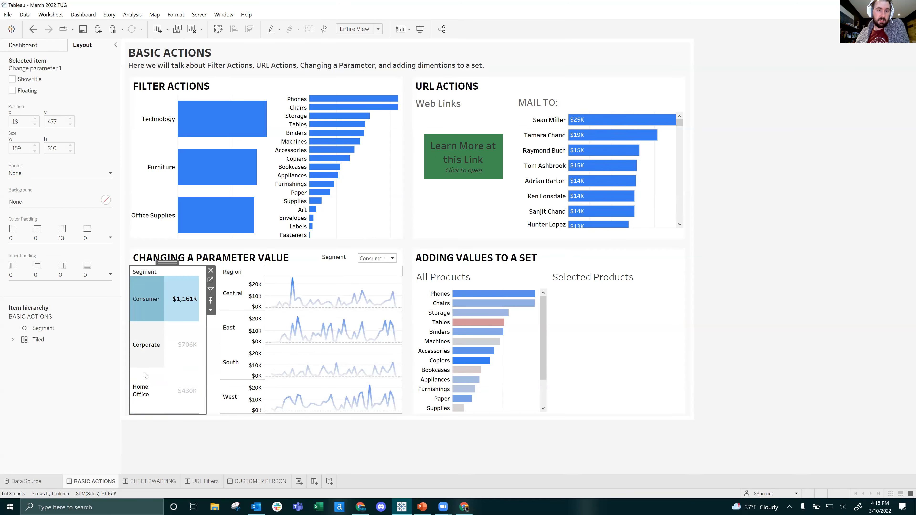
left_click(146, 395)
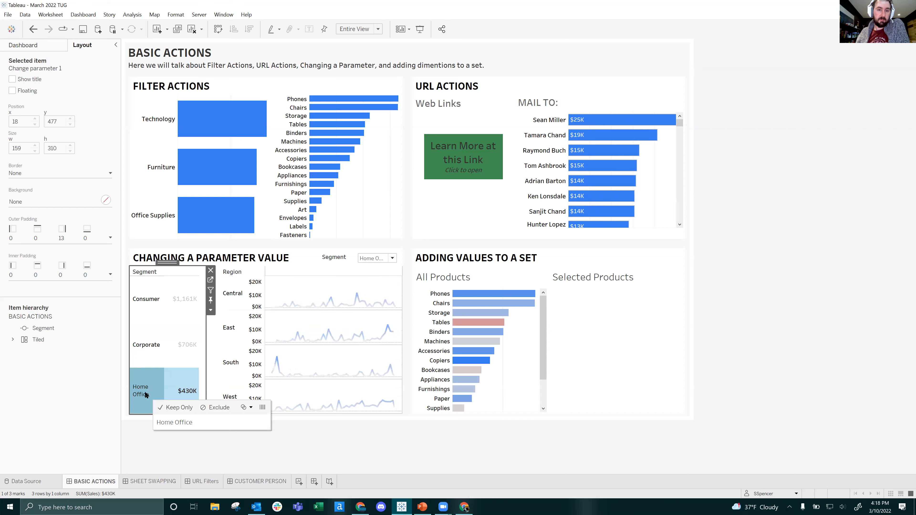
left_click(347, 437)
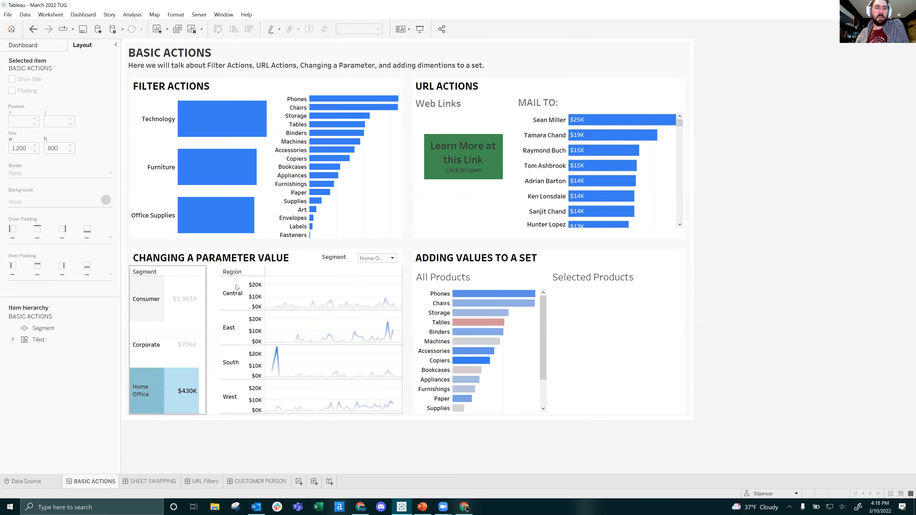
Check the Segment parameter's value list and clear the Home Office selection in the segment table.
left_click(370, 260)
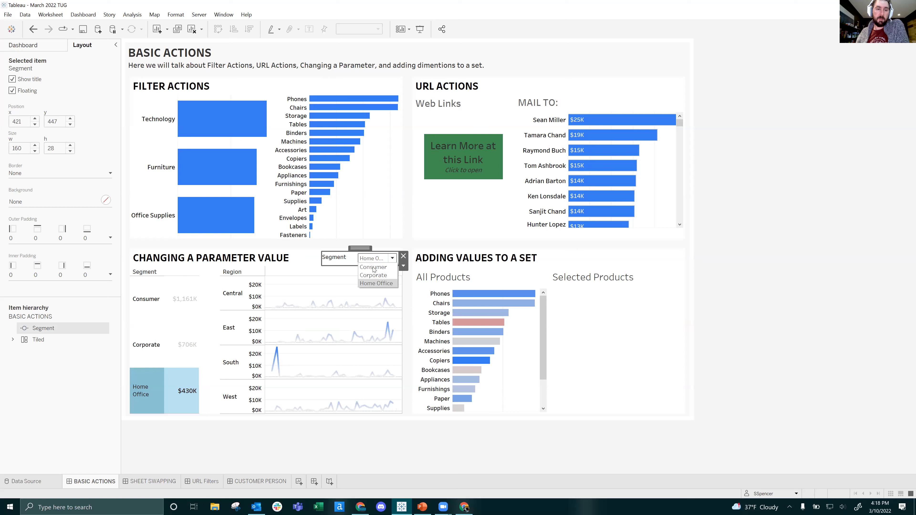
left_click(184, 436)
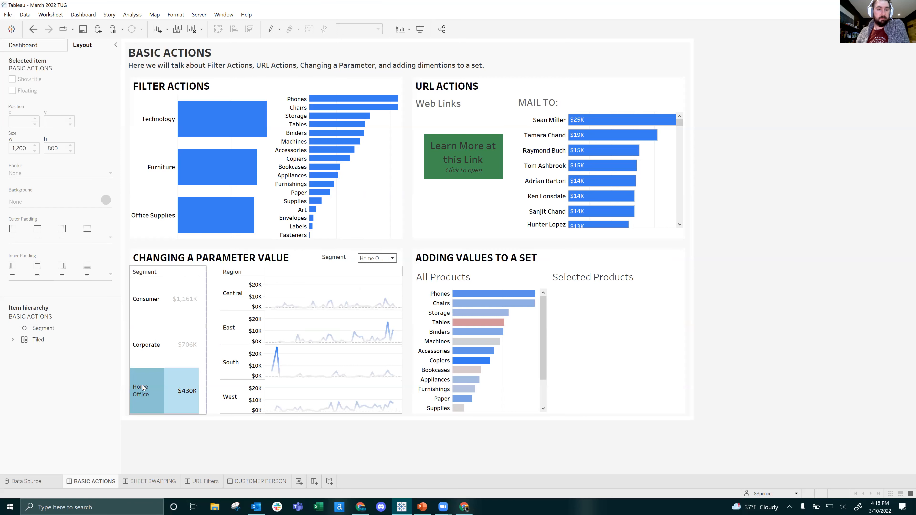
left_click(154, 387)
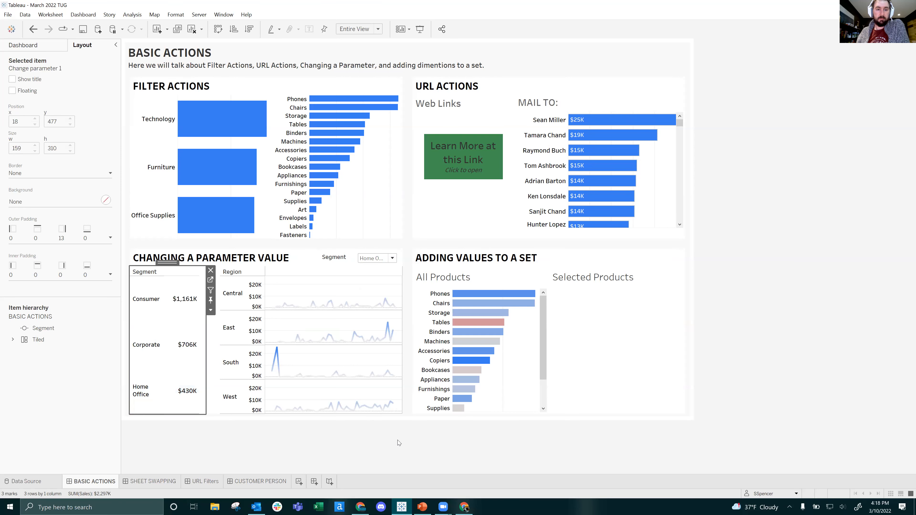
Add a Change Set Values action to the BASIC ACTIONS dashboard with Sets 1 as its only source sheet.
left_click(613, 368)
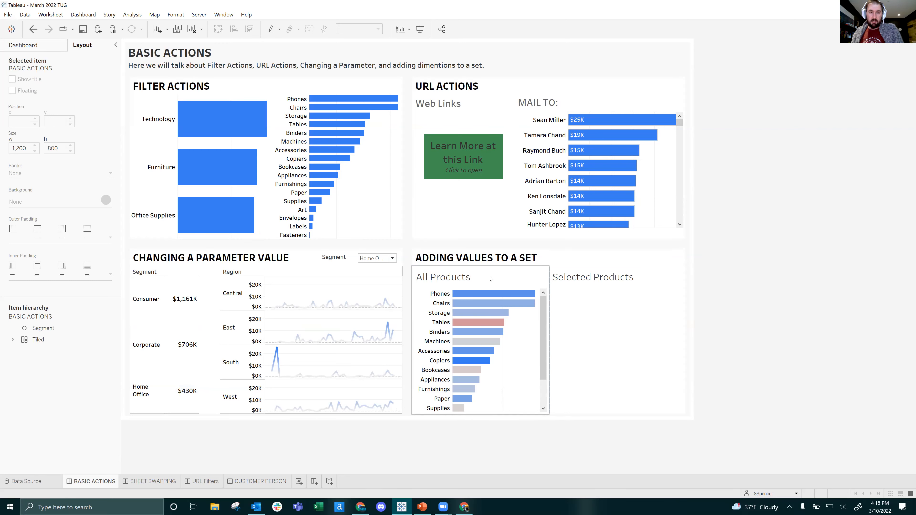
left_click(91, 15)
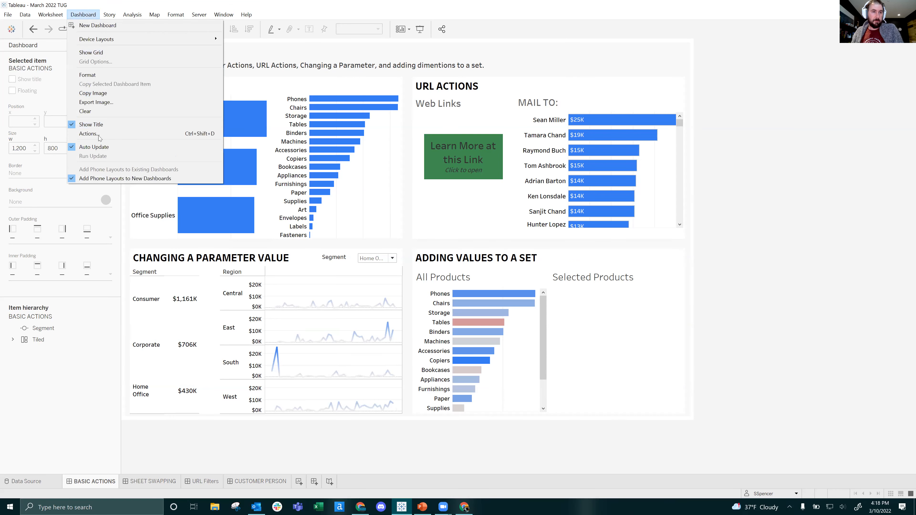
left_click(100, 138)
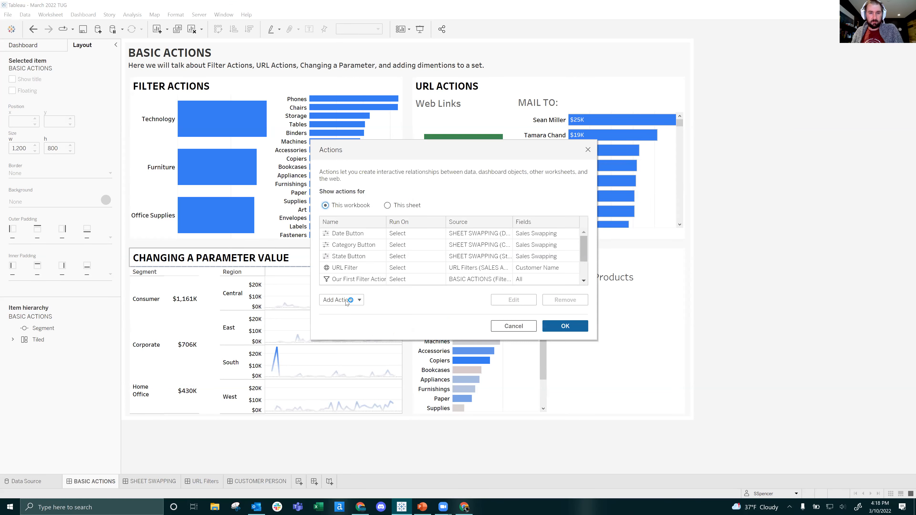
left_click(347, 301)
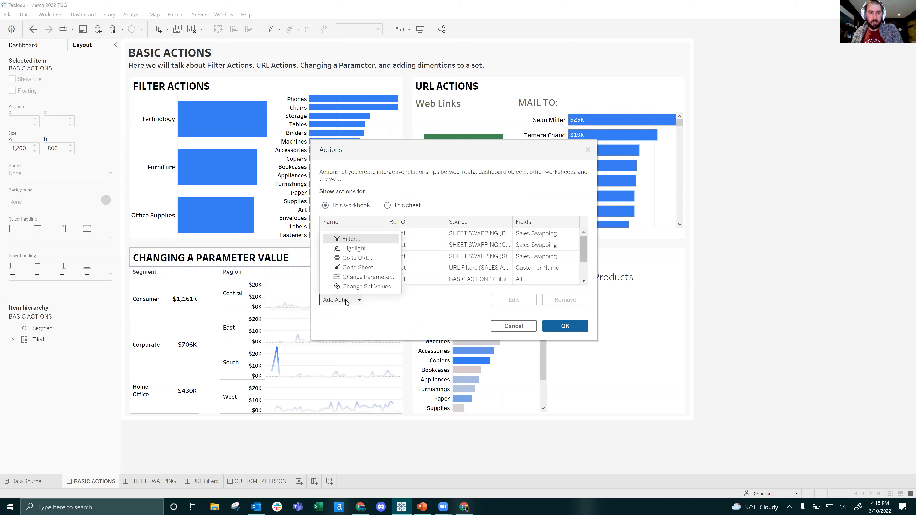
left_click(369, 288)
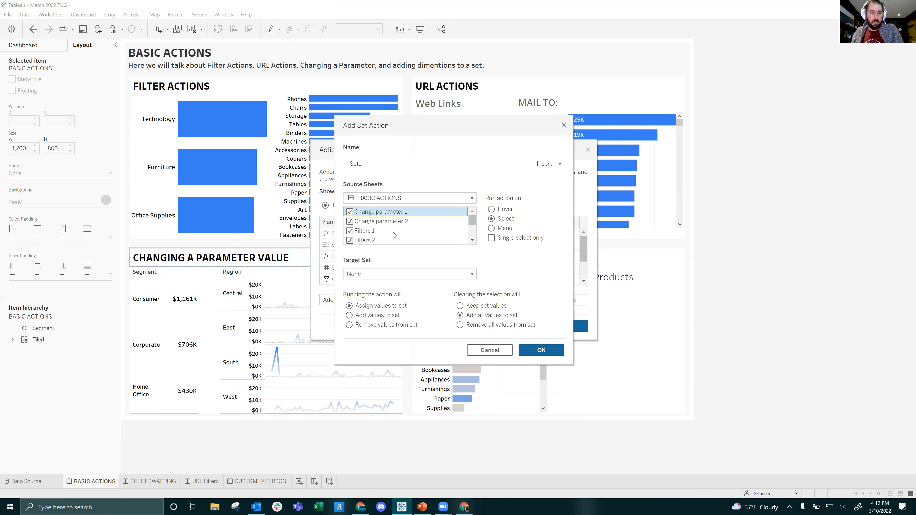
scroll(393, 233, "down", 1)
scroll(390, 228, "up", 1)
key("ctrl+a")
left_click(350, 221)
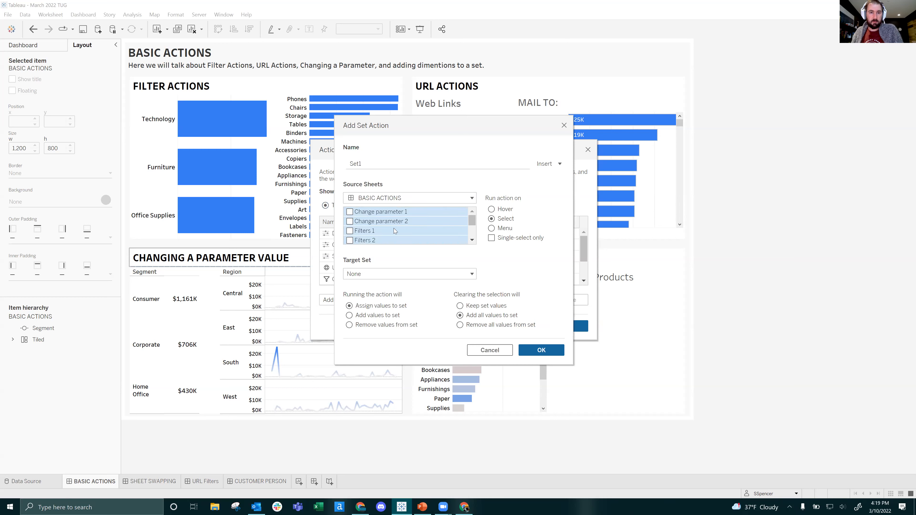
scroll(395, 231, "down", 2)
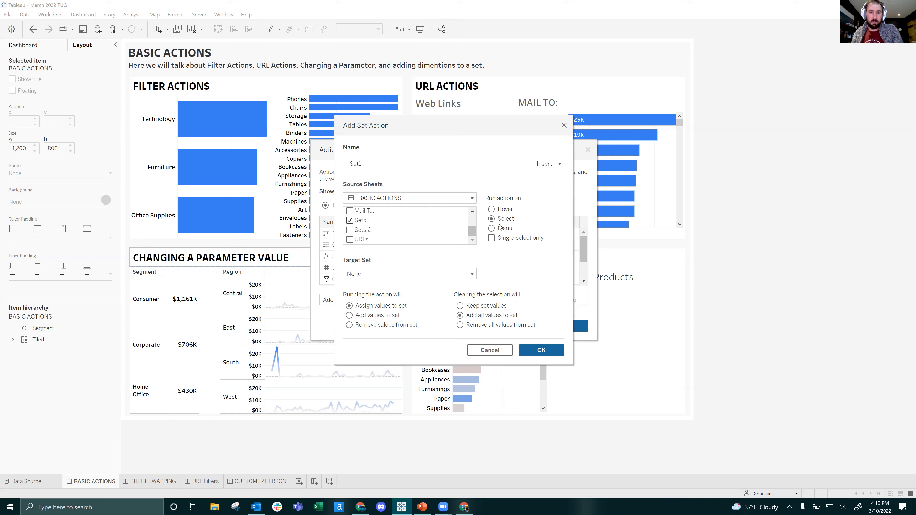
Target the Sub-Category Set of Superstore (local copy), choose the action's run and clear-selection behaviours, and save the set action.
left_click(372, 275)
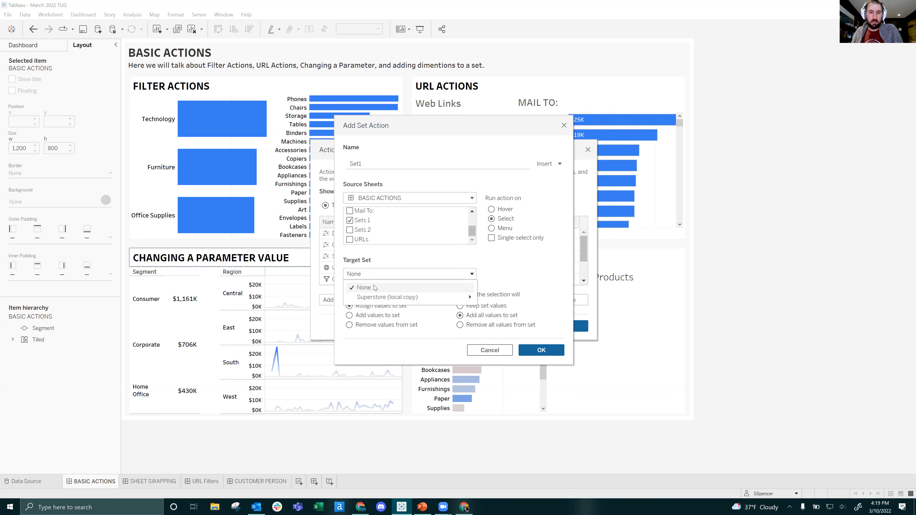
mouse_move(389, 300)
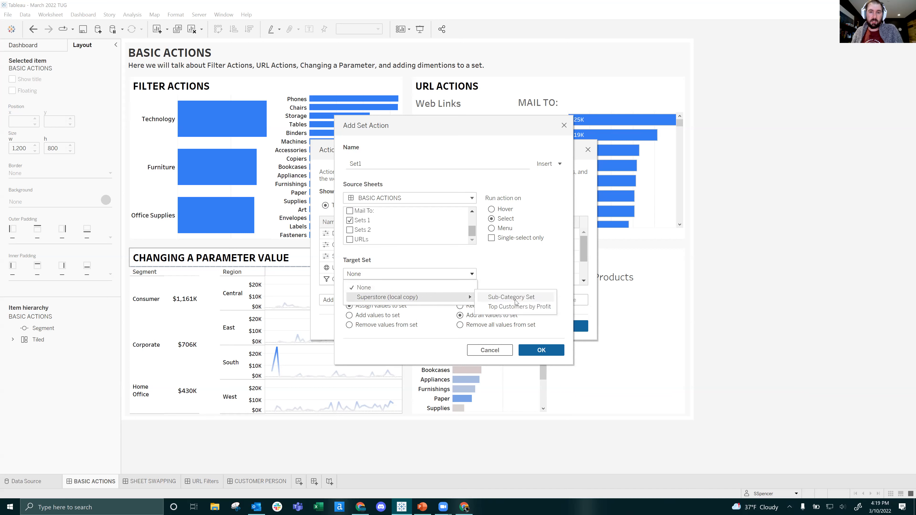
left_click(525, 298)
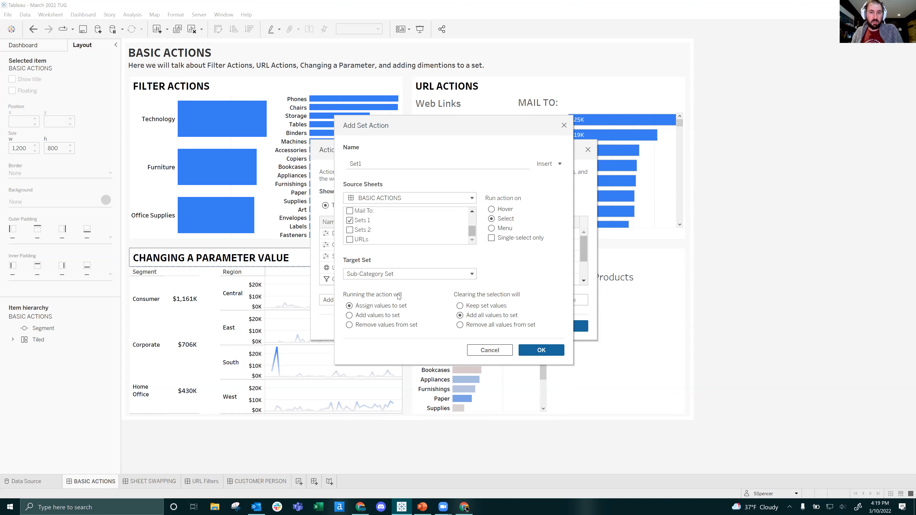
left_click(349, 315)
left_click(461, 306)
left_click(544, 350)
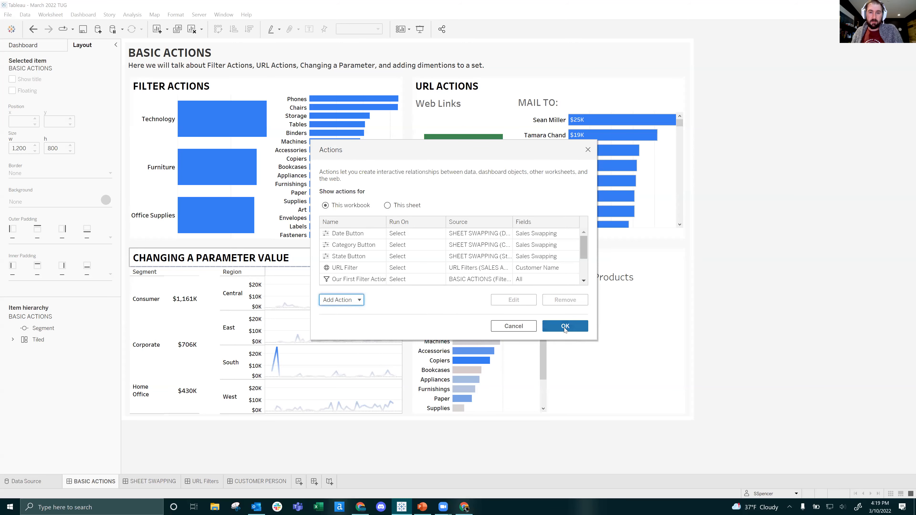
left_click(565, 327)
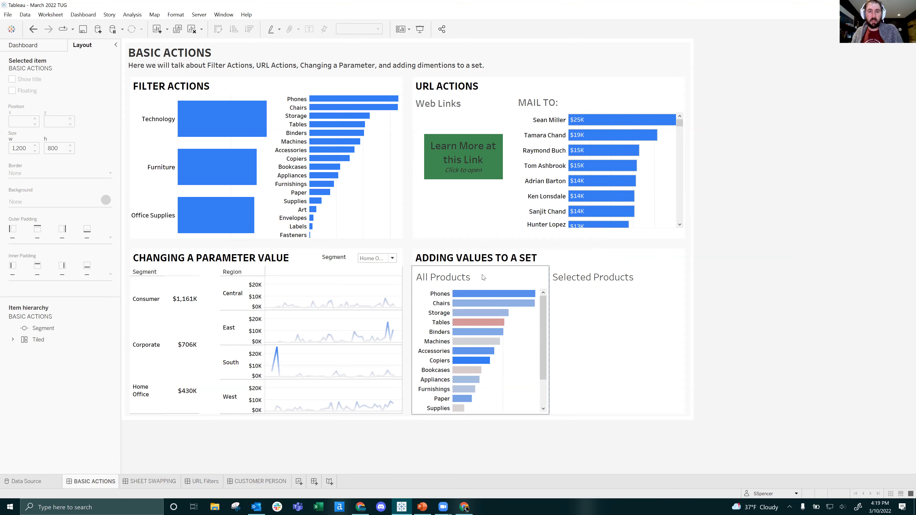
Test the set action by selecting Chairs, Tables, Copiers and Paper together in the All Products chart.
left_click(525, 279)
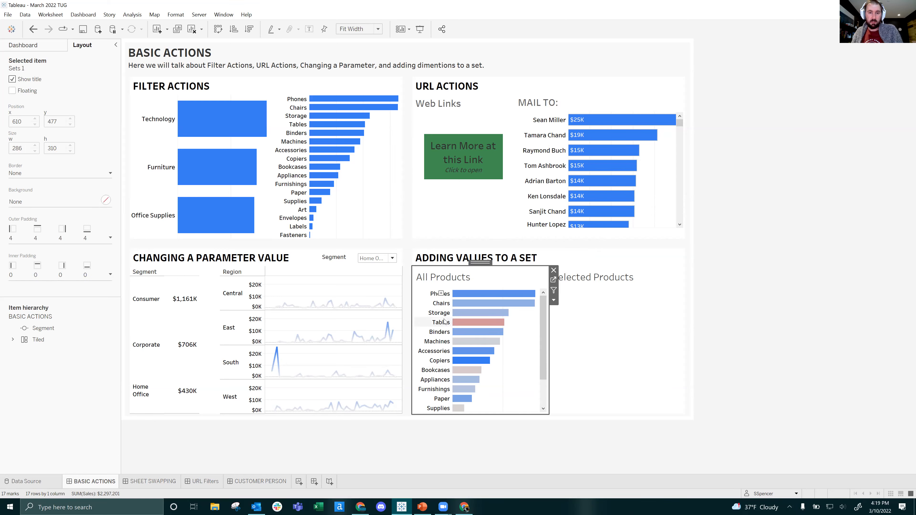
left_click(446, 304)
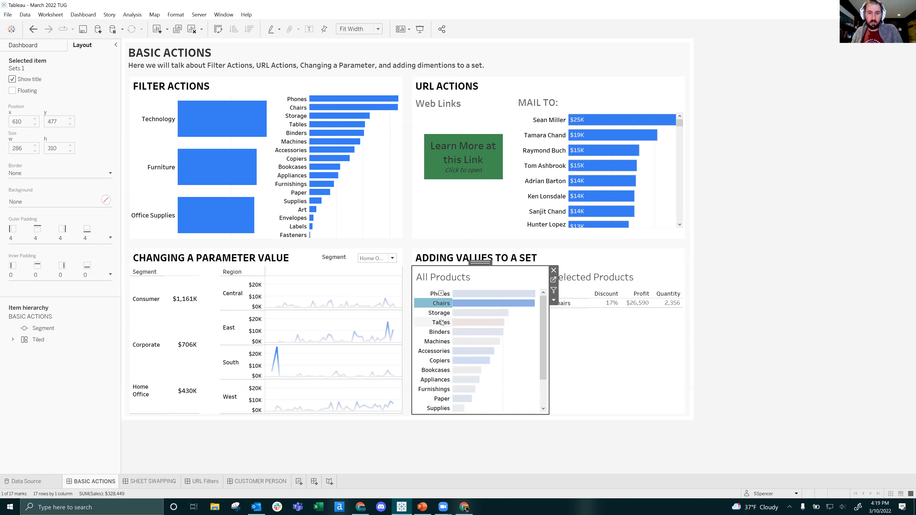
left_click(442, 322, "ctrl")
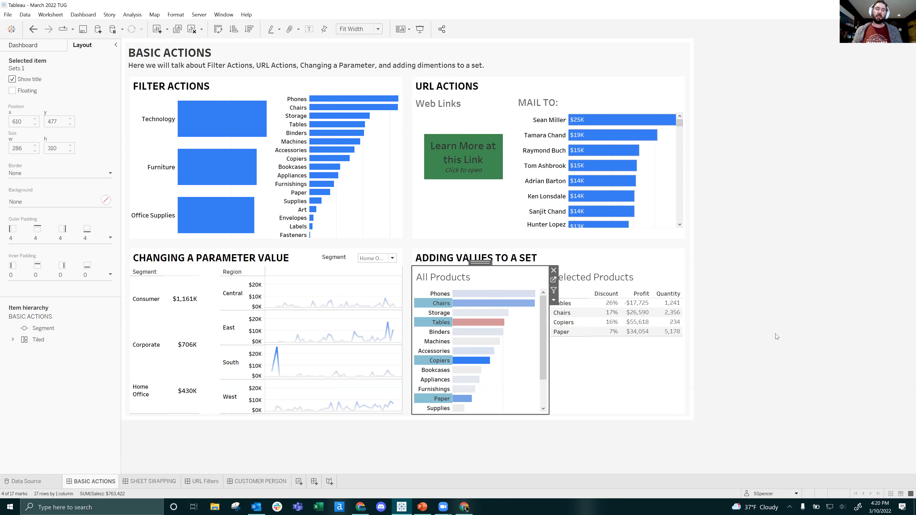
left_click(773, 270)
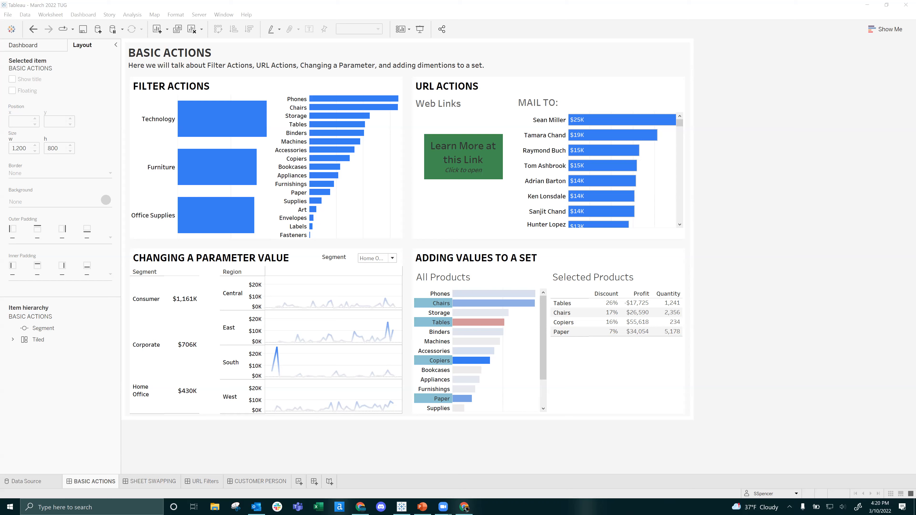
Test the filter action by selecting Technology in the category chart, and clear that selection.
left_click(346, 429)
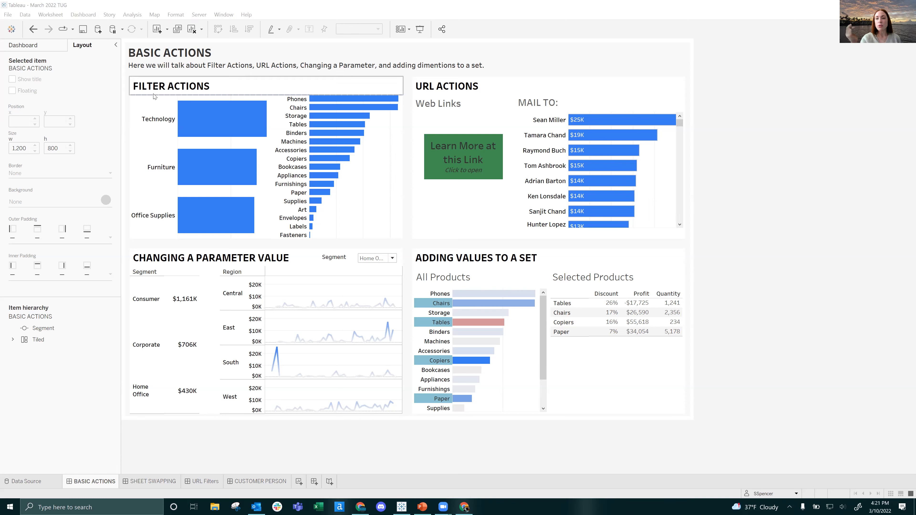
mouse_move(162, 115)
left_click(255, 119)
left_click(151, 130)
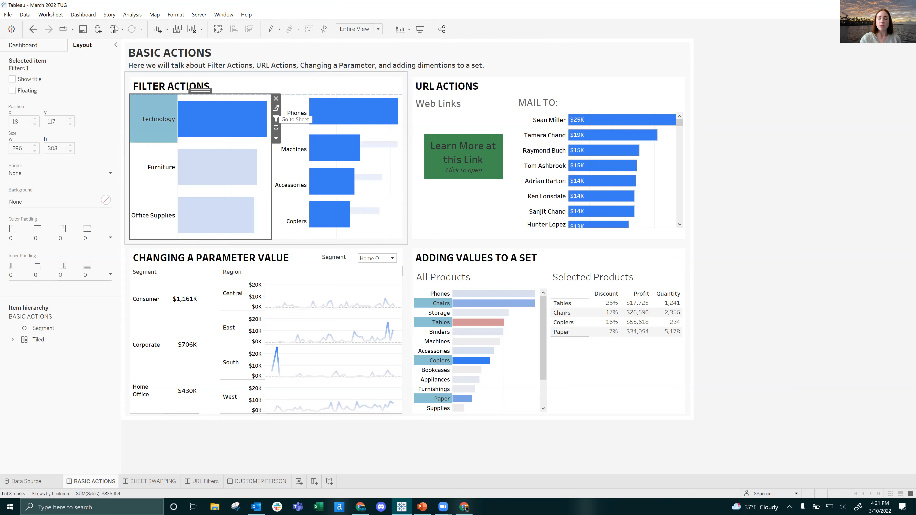
key("Escape")
Review the settings of Our First Filter Action, including its clearing-the-selection option, and return to the dashboard.
left_click(83, 14)
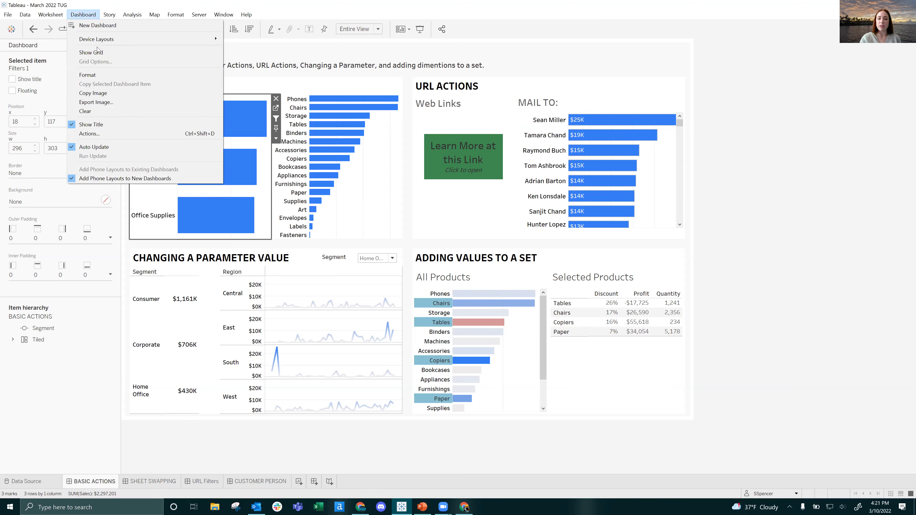
left_click(102, 137)
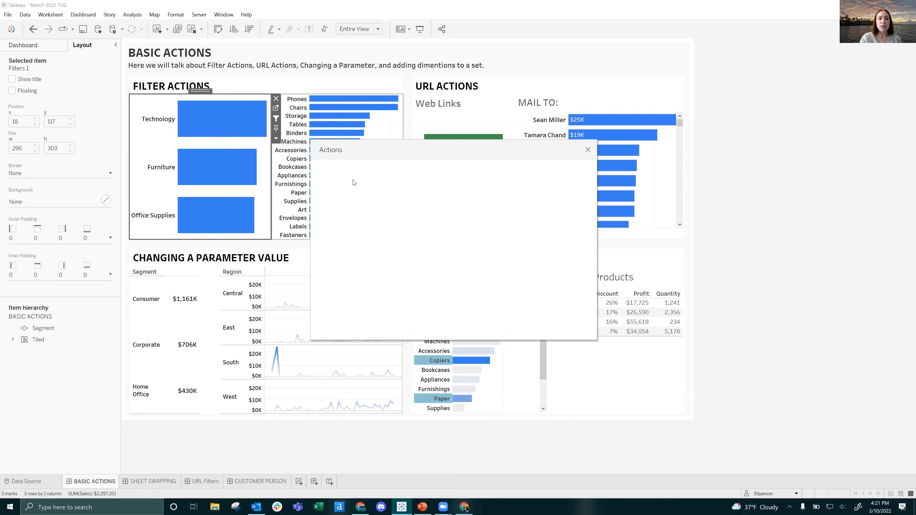
double_click(367, 280)
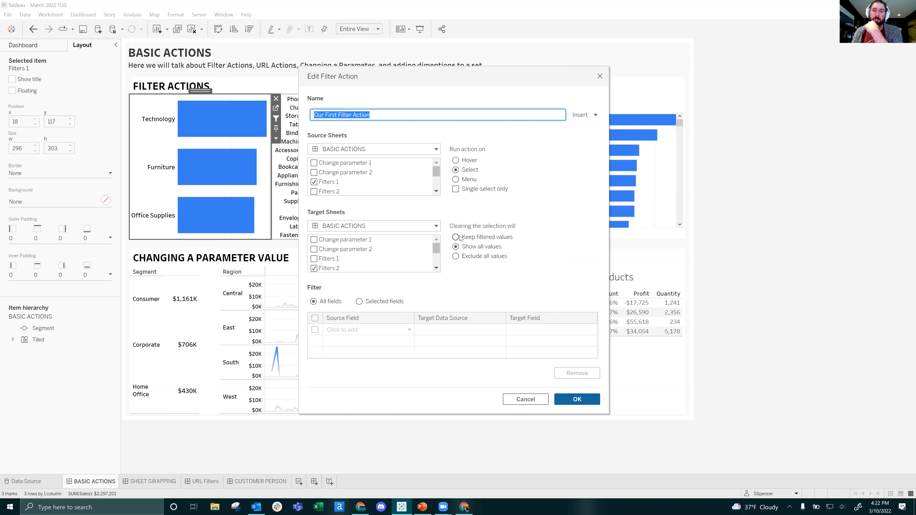
left_click(577, 399)
left_click(565, 326)
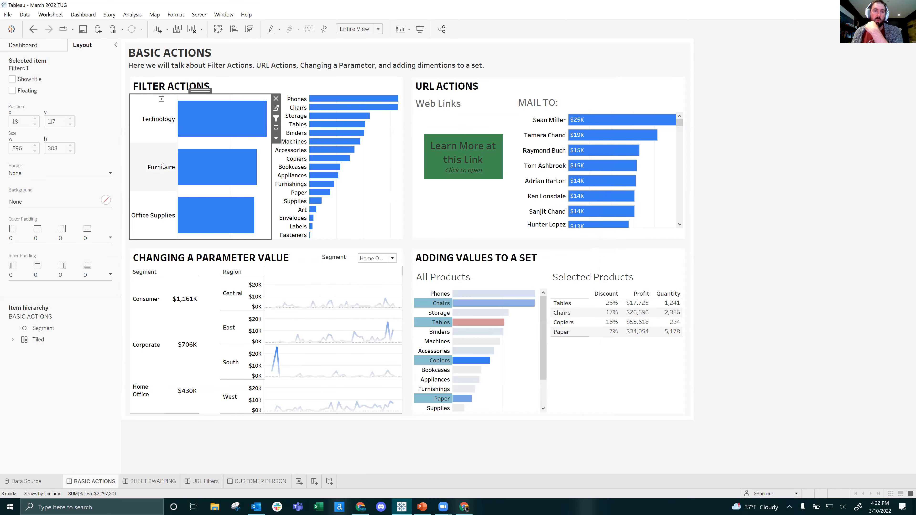
Test the filter action with Furniture in the category chart, and clear the dashboard selections to check the sub-category chart.
left_click(184, 172)
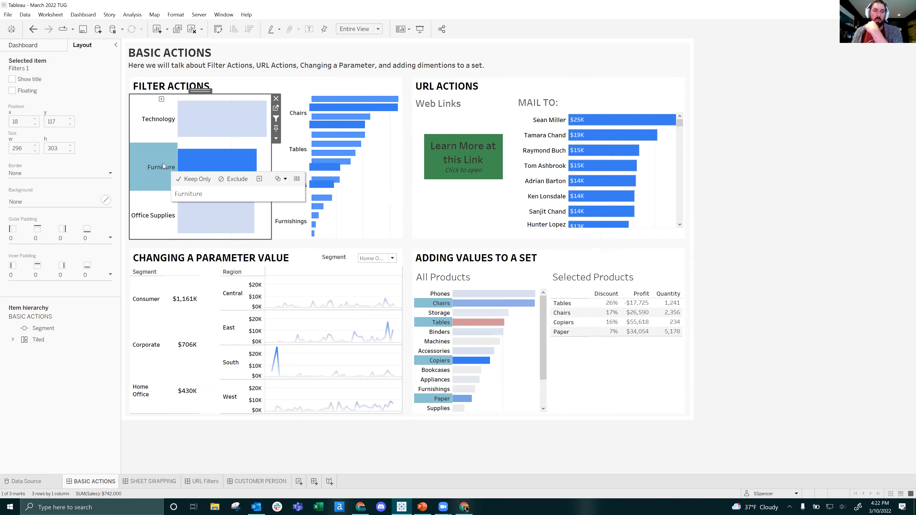
left_click(792, 198)
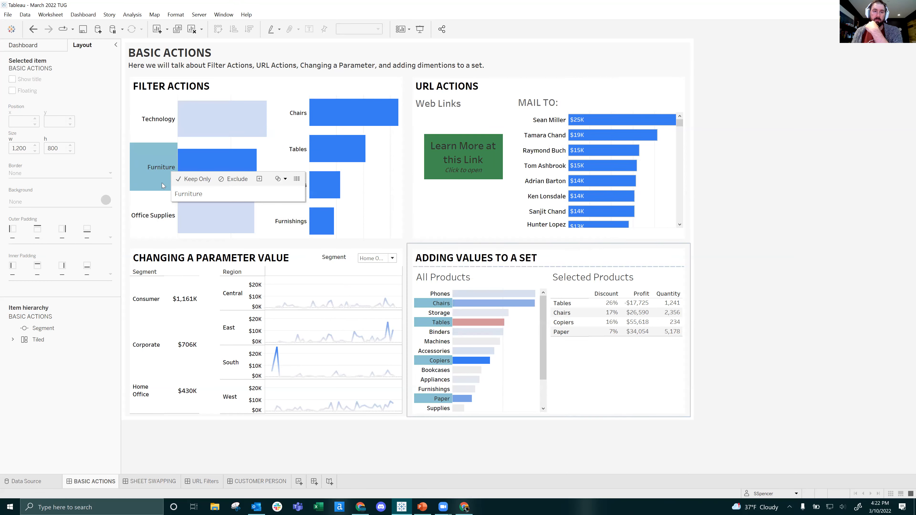
left_click(161, 176)
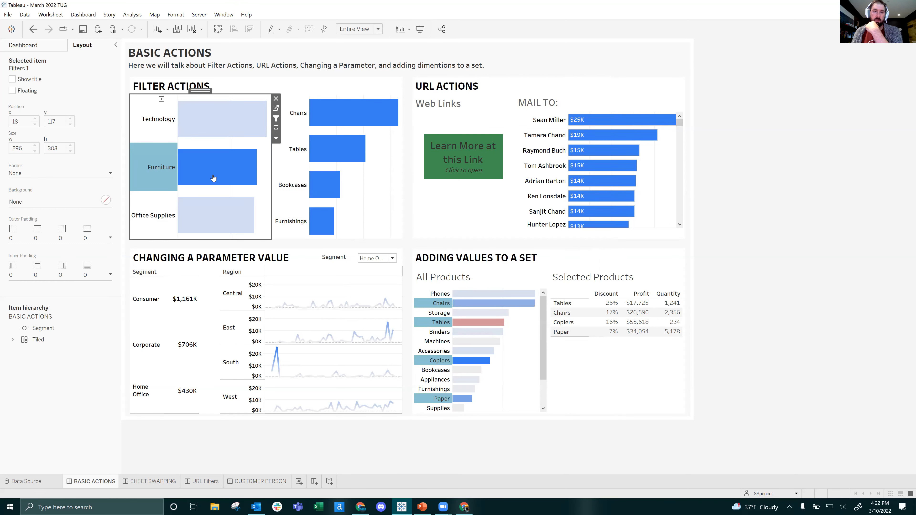
left_click(158, 169)
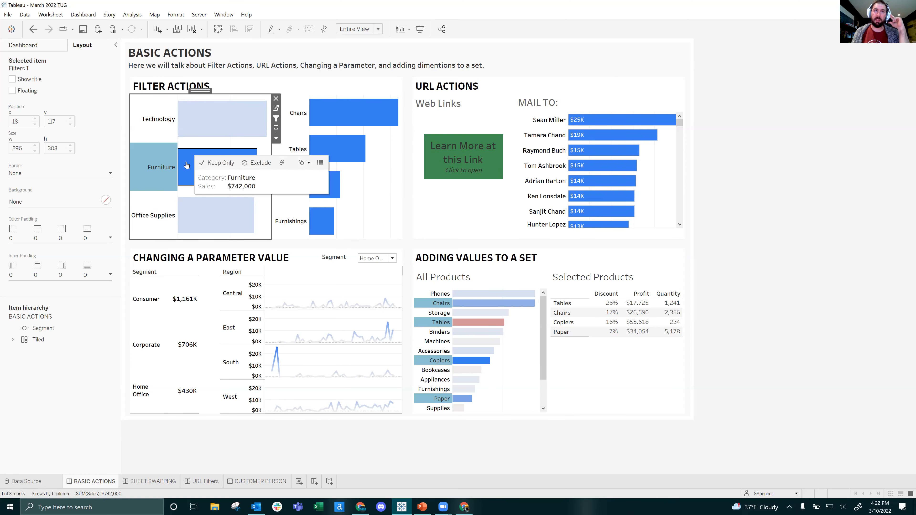
left_click(732, 171)
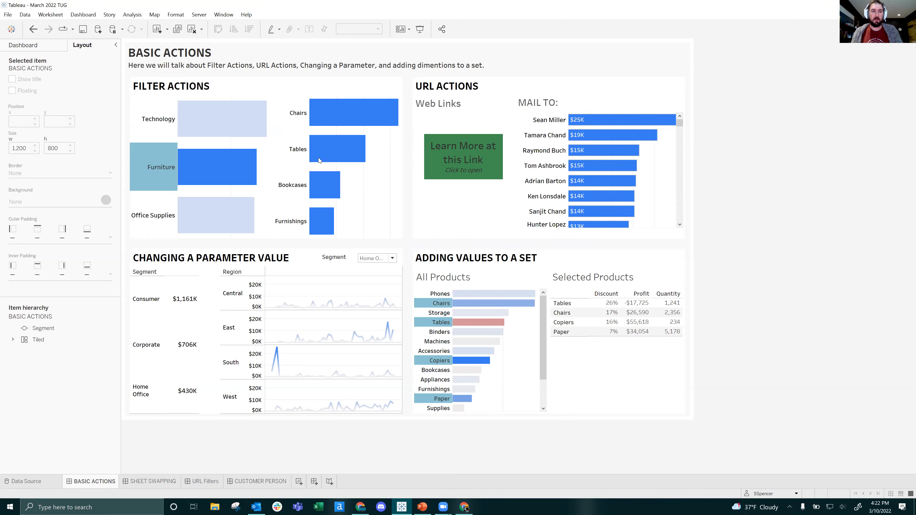
left_click(190, 167)
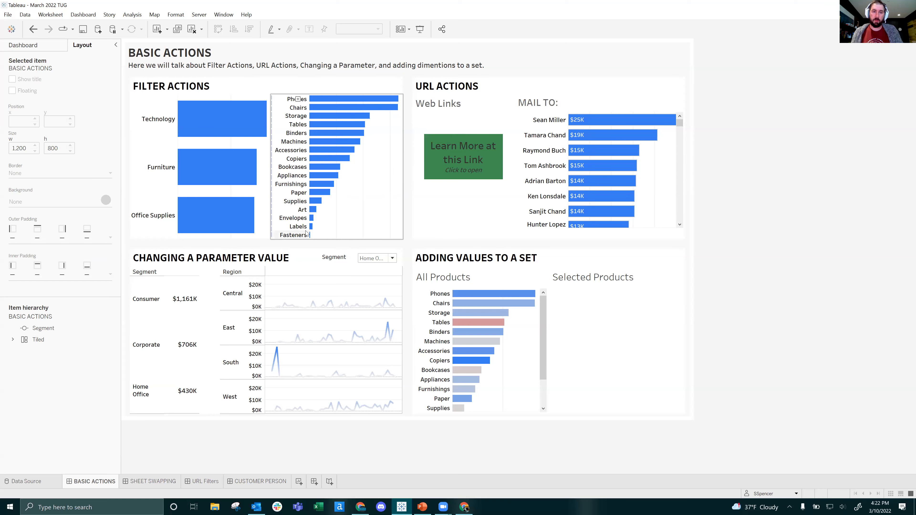
Set Our First Filter Action to keep filtered values when the selection is cleared, and save the change.
left_click(83, 14)
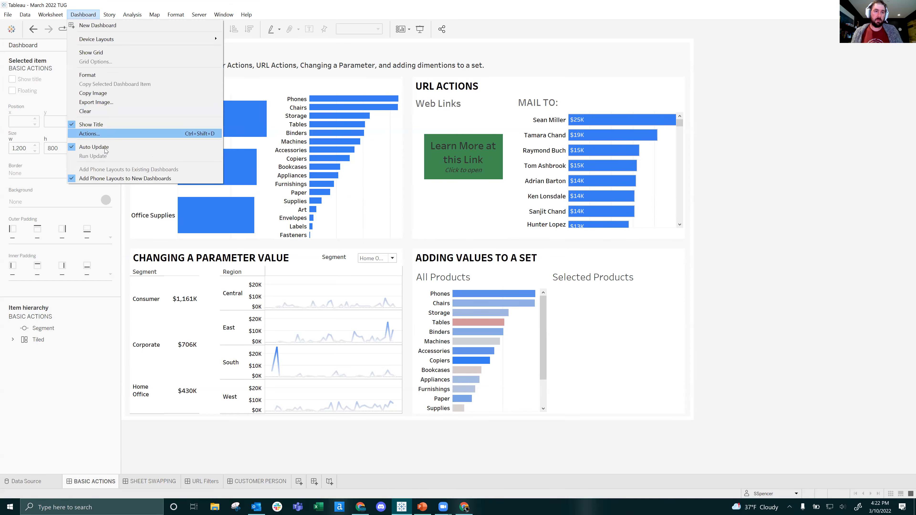
left_click(104, 134)
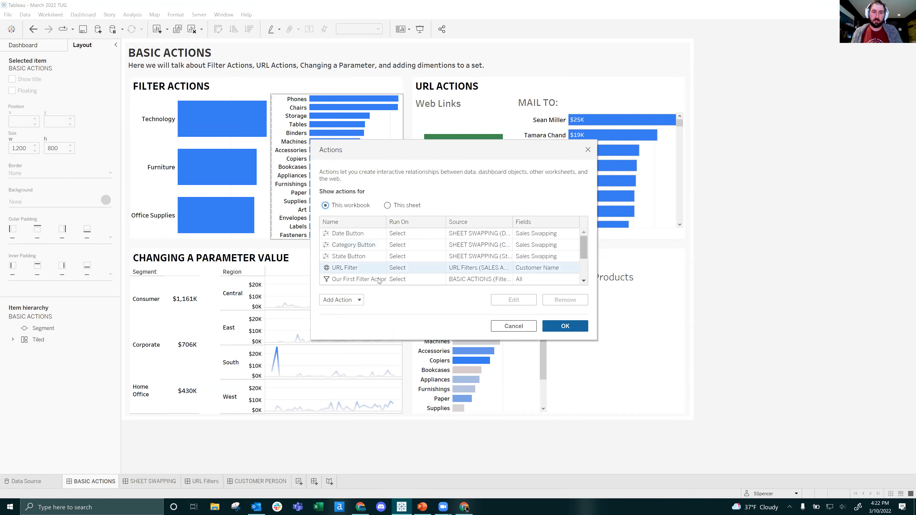
double_click(379, 279)
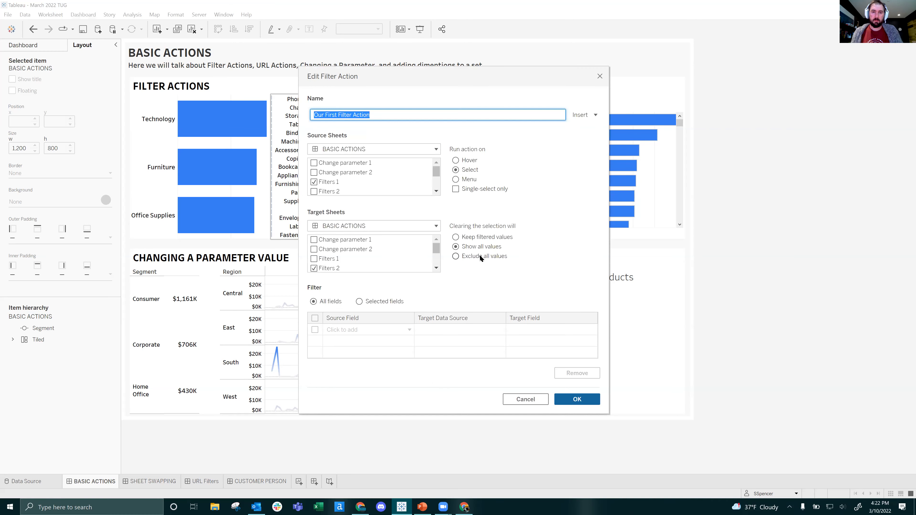
left_click(480, 239)
left_click(578, 399)
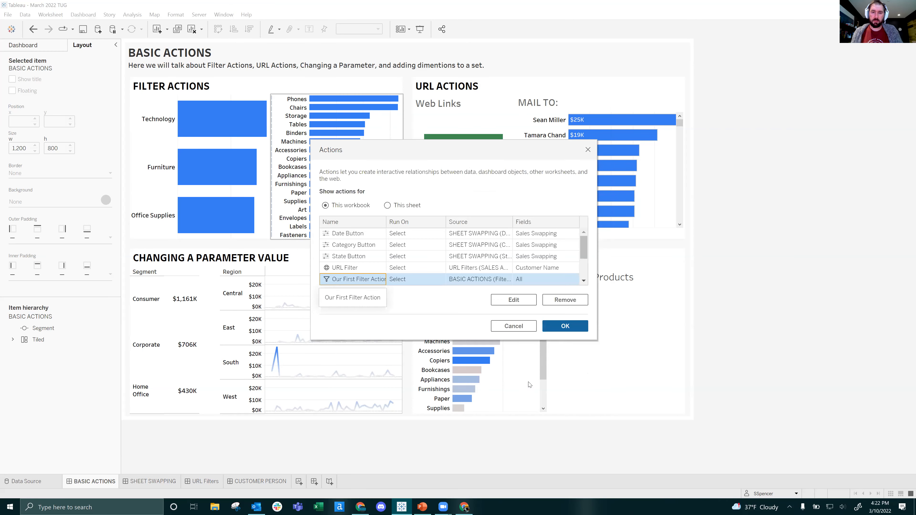
left_click(565, 326)
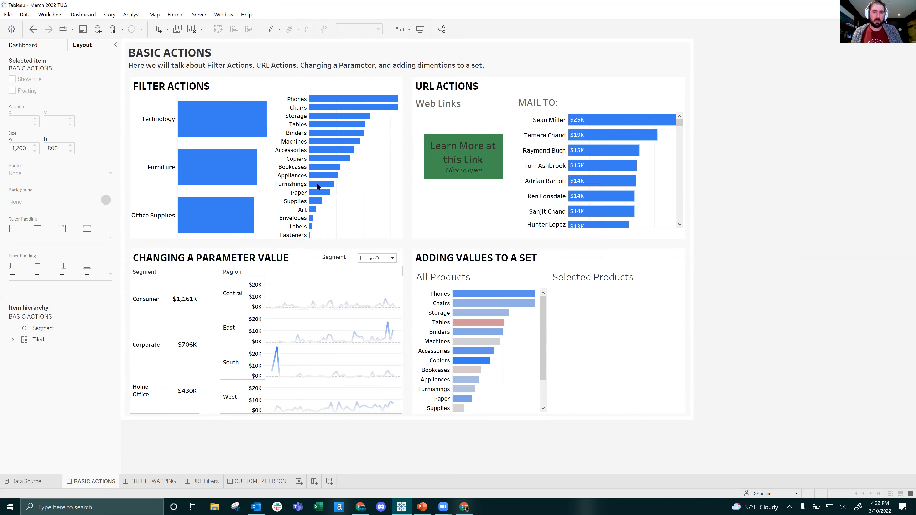
Test the edited filter action by selecting Furniture, clearing the selection, and selecting Technology in the category chart.
left_click(161, 167)
left_click(265, 184)
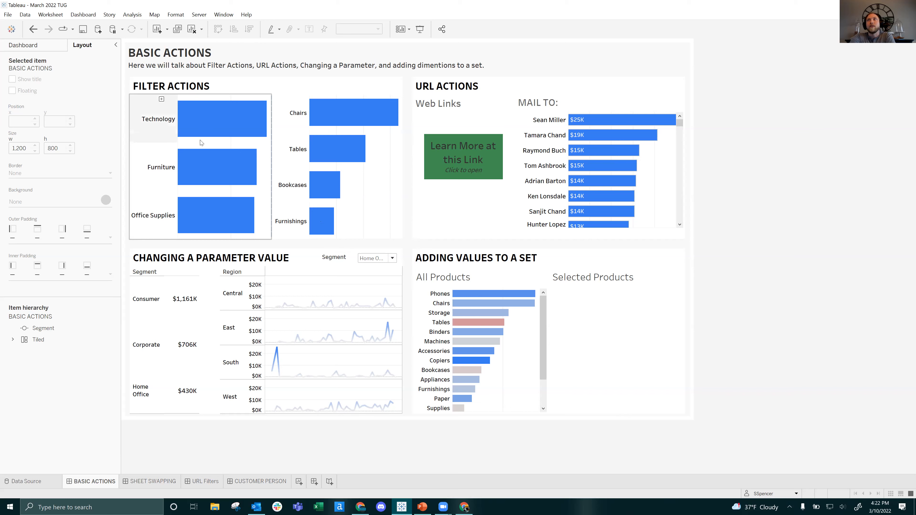
left_click(155, 123)
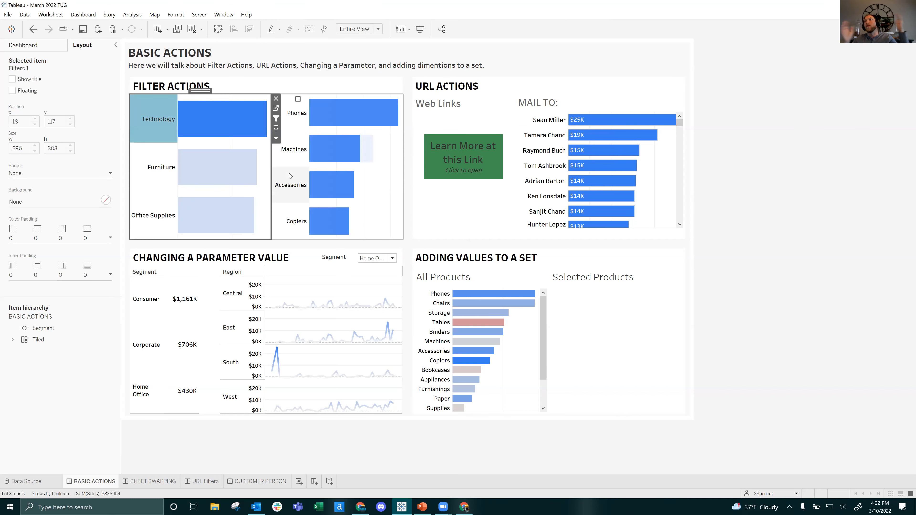
Test the filter action by selecting each category in turn, finishing with Office Supplies, and clear the selection to check the sub-category chart.
left_click(158, 219)
left_click(151, 129)
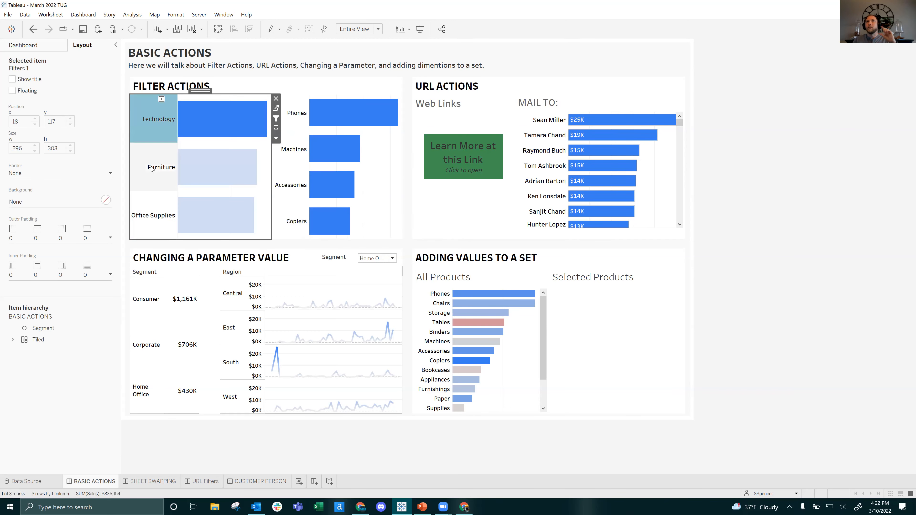
left_click(152, 169)
left_click(154, 217)
left_click(154, 124)
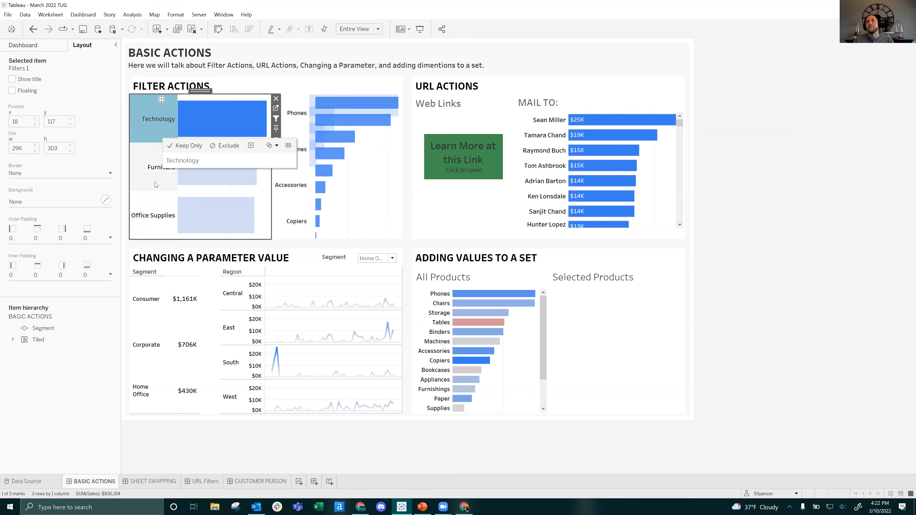
left_click(154, 181)
left_click(147, 214)
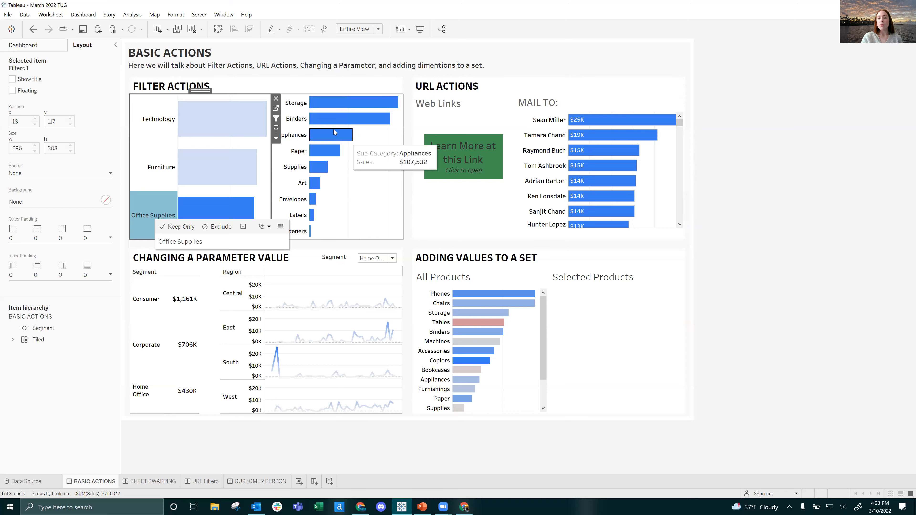
left_click(161, 199)
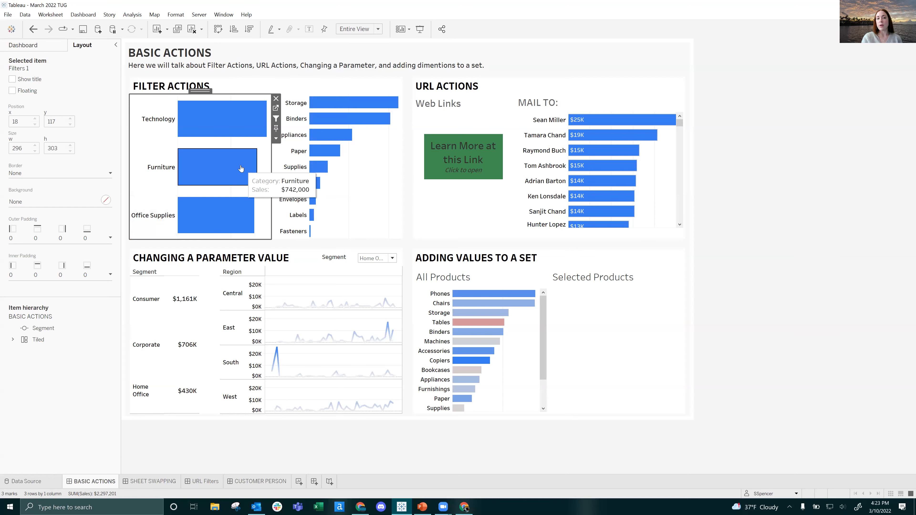
left_click(353, 216)
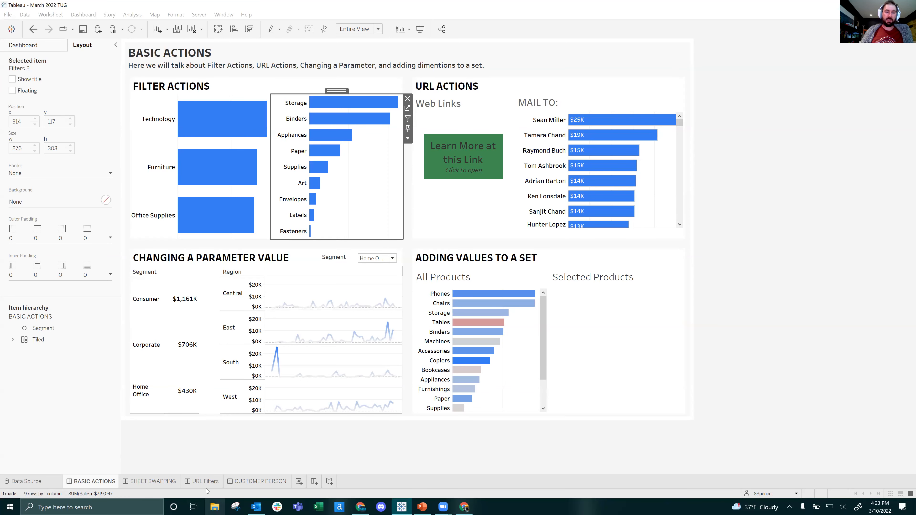
Open the URL Filters dashboard and run its URL action for the tenth customer in the Sales and Profit by Customer chart.
left_click(208, 480)
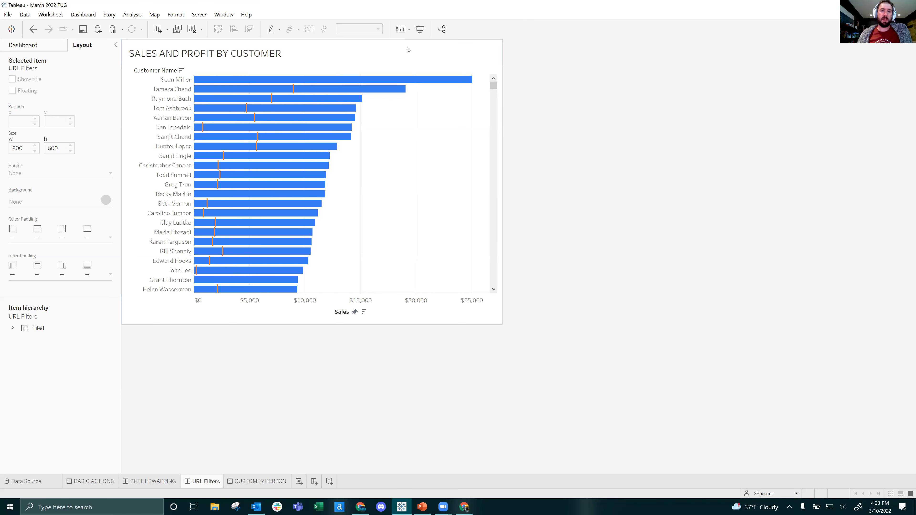
left_click(471, 58)
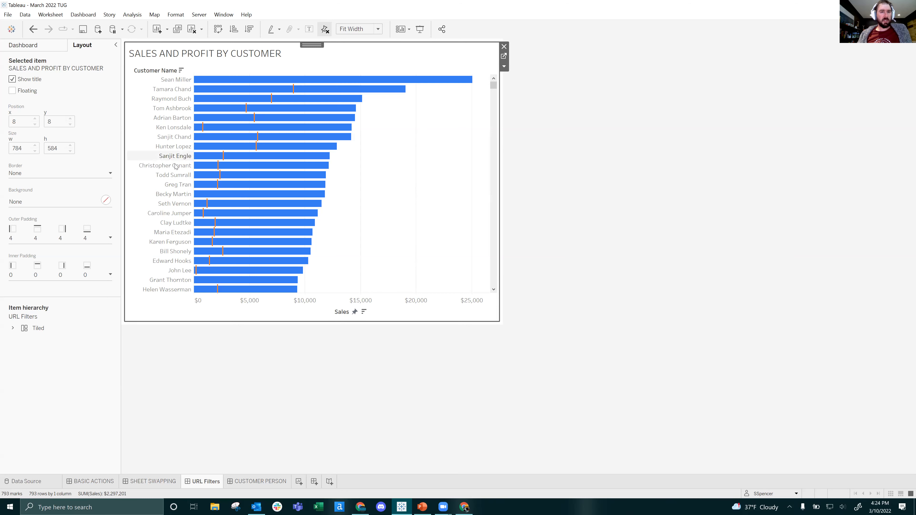
left_click(153, 169)
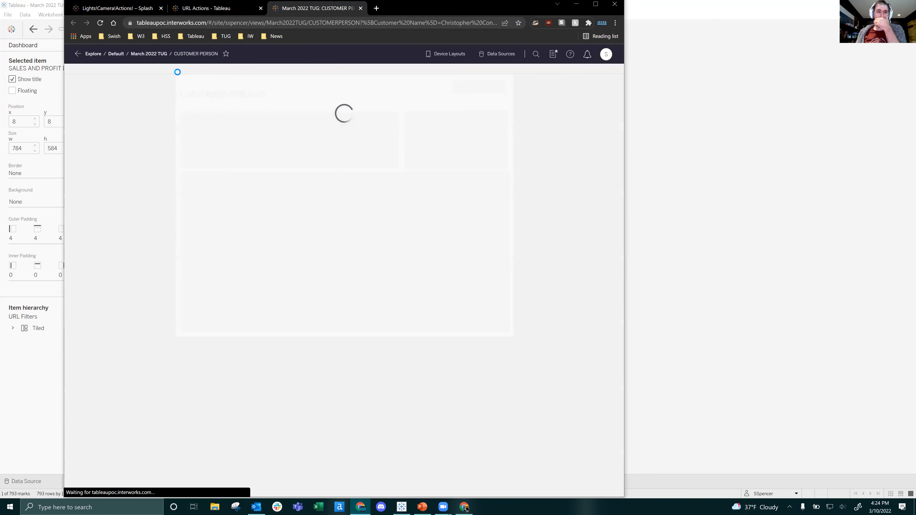
Examine the customer filter portion of the opened CUSTOMER PERSON page's URL and its Customer Name filter list.
left_click_drag(141, 22, 543, 22)
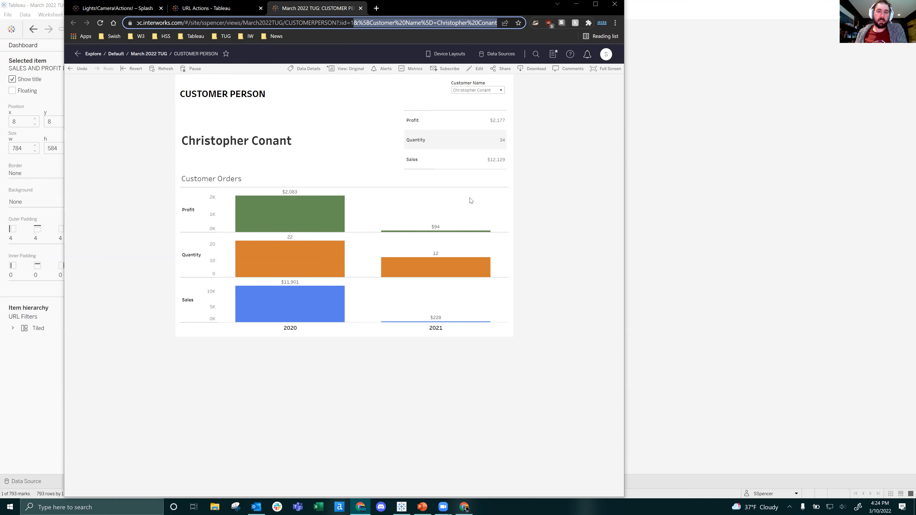
left_click(486, 91)
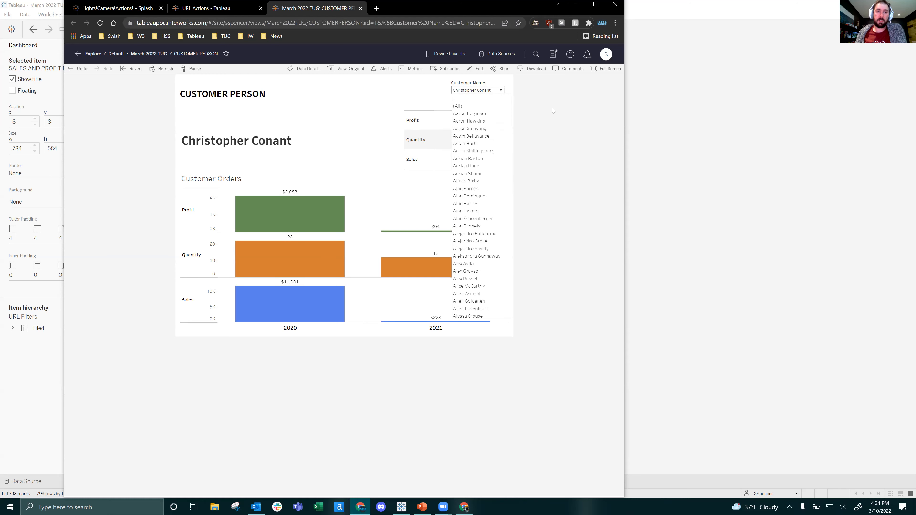
left_click(573, 133)
Return to the Tableau workbook, run the URL action for the sixth customer in the chart, and switch back to the workbook.
left_click(675, 160)
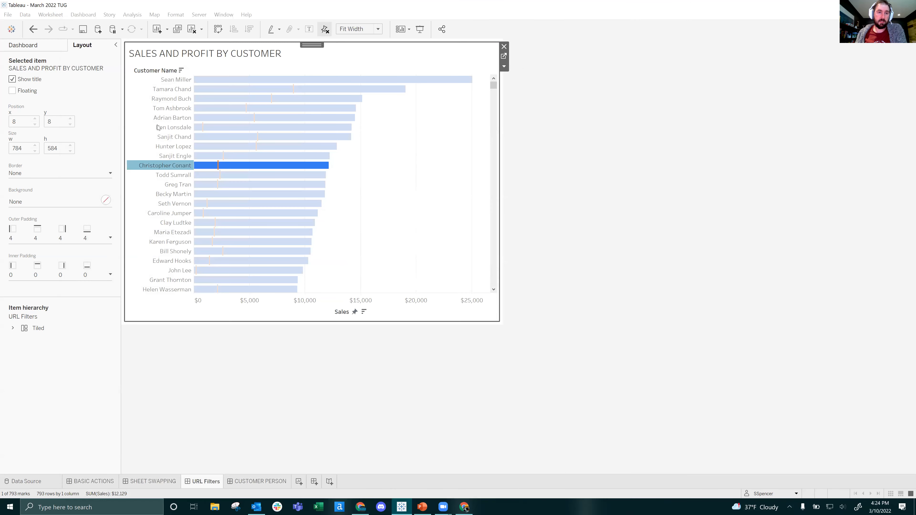
left_click(169, 128)
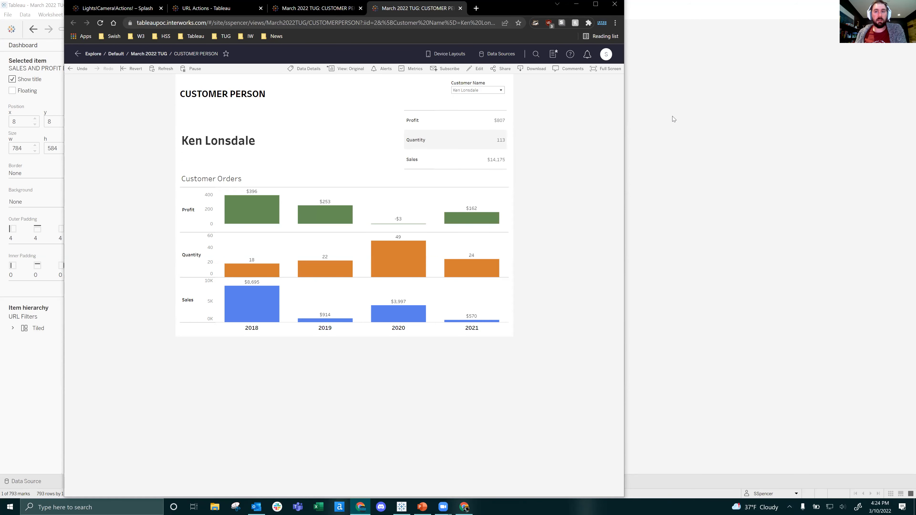
left_click(50, 7)
Open the workbook's URL Filter action for editing from the dashboard actions, and reposition its dialog over the chart.
left_click(95, 16)
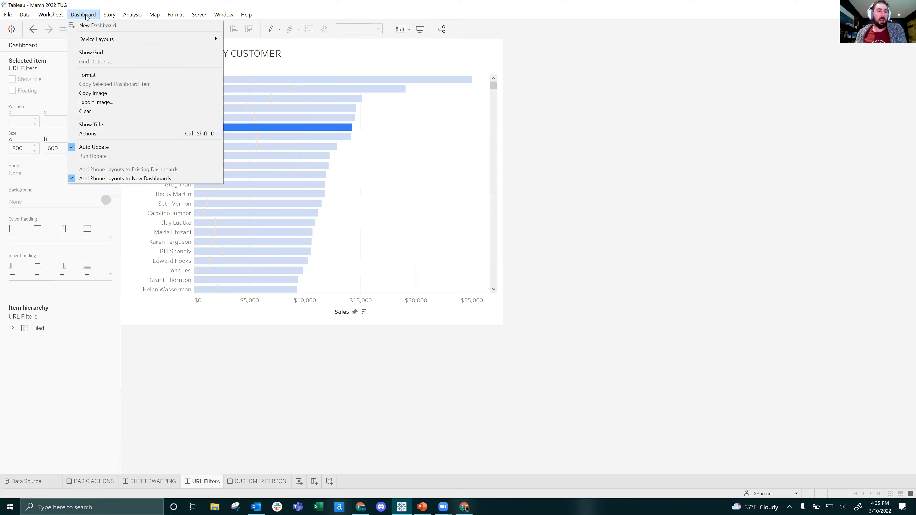
left_click(96, 135)
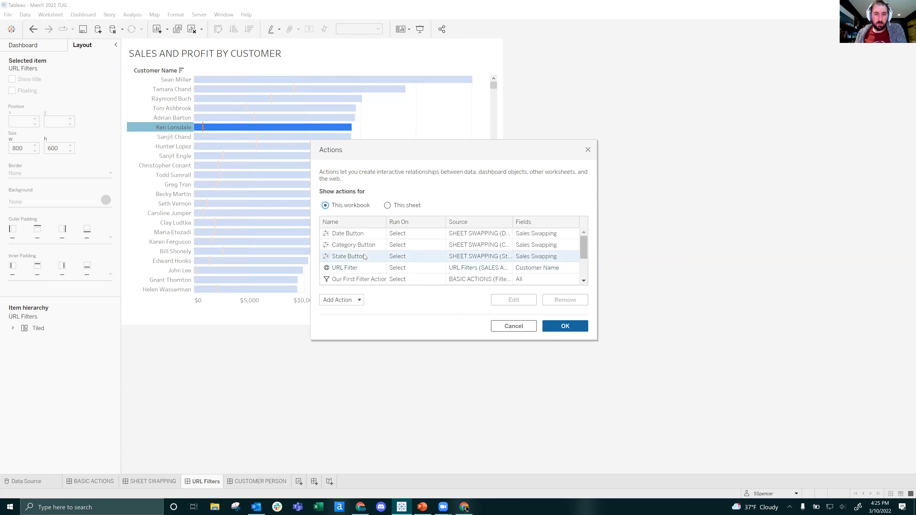
double_click(363, 268)
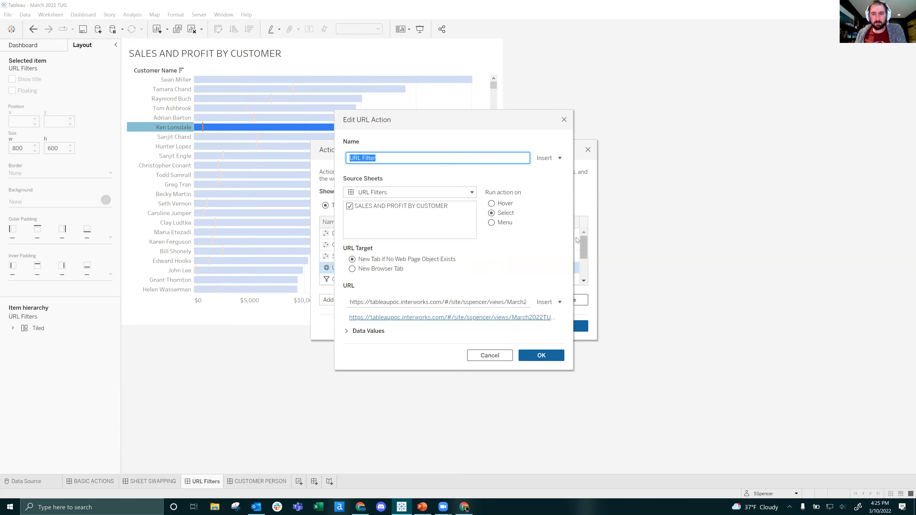
left_click_drag(509, 119, 456, 89)
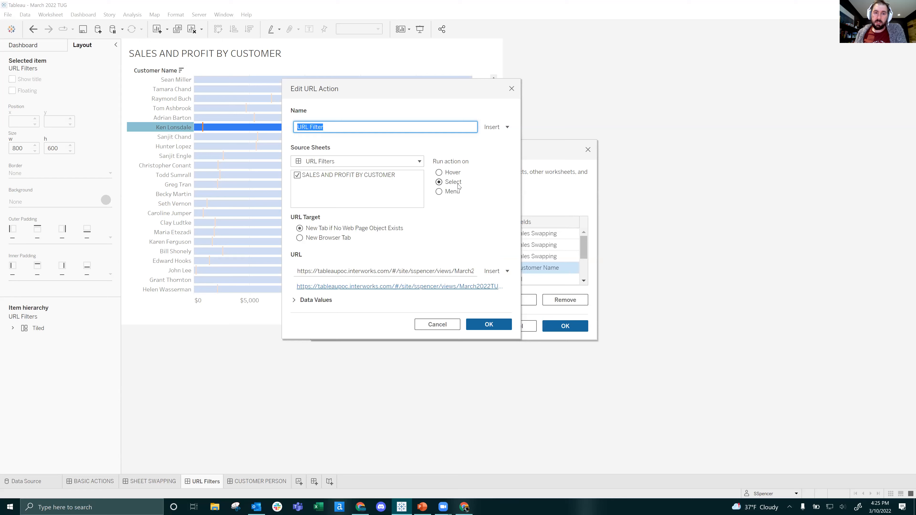
Examine the URL Filter action's address, highlighting the March2022TUG/CUSTOMERPERSON portion that identifies the target view.
left_click(381, 271)
left_click(408, 271)
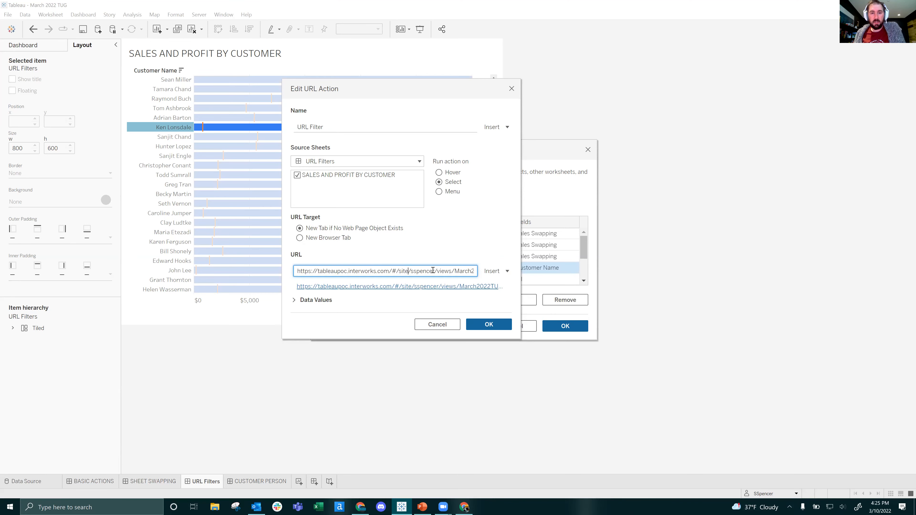
key("ctrl+Right")
key("ctrl+Right")
key("ctrl+Right")
key("ctrl+Right")
key("ctrl+Right")
key("ctrl+Right")
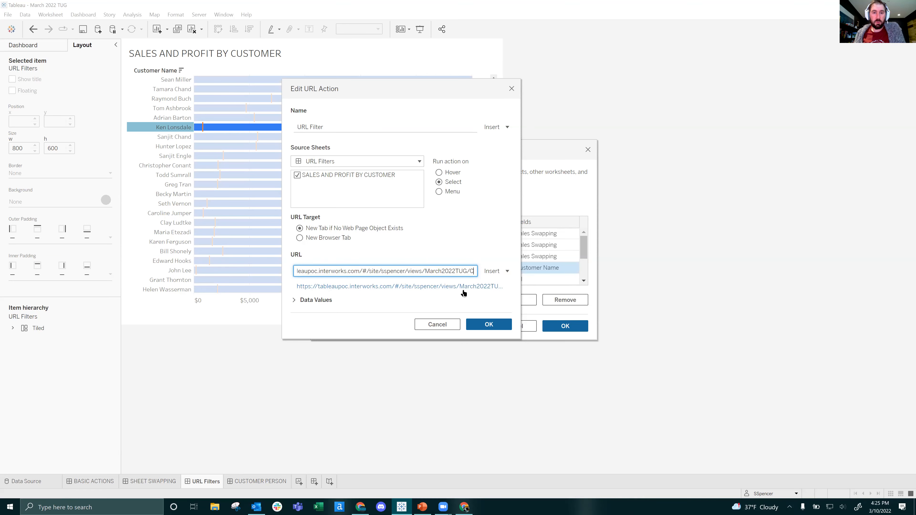
key("ctrl+shift+Left")
key("ctrl+shift+Left")
key("ctrl+shift+Left")
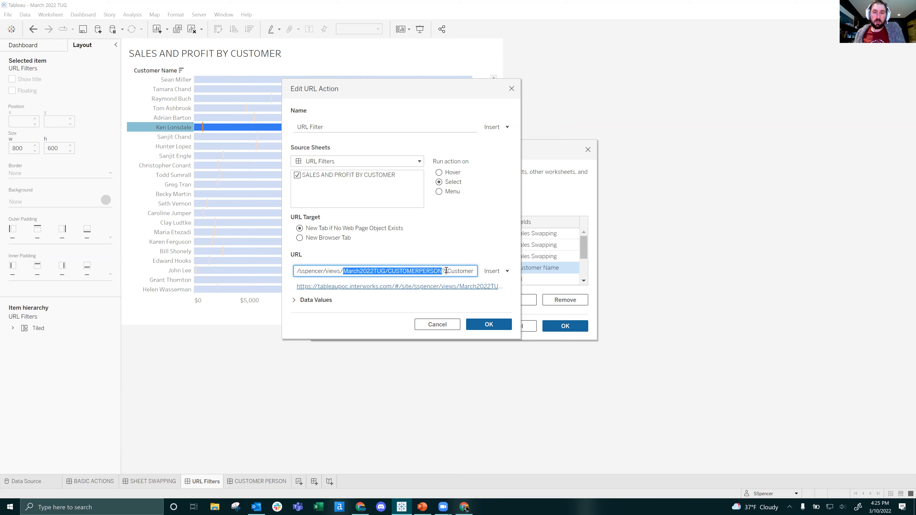
left_click_drag(447, 270, 419, 271)
left_click(429, 279)
left_click(470, 276)
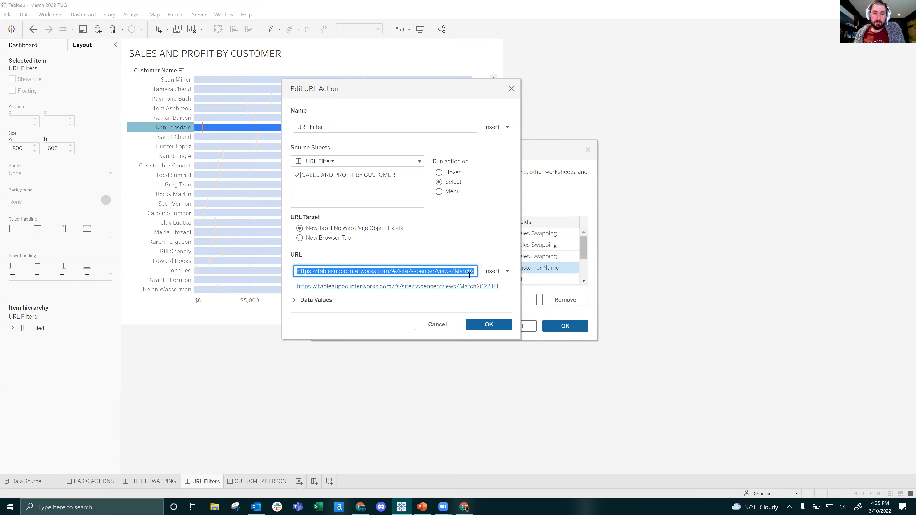
Examine the [Customer Name]=<Customer Name> ending of the action's URL and the list of fields available to insert.
key("End")
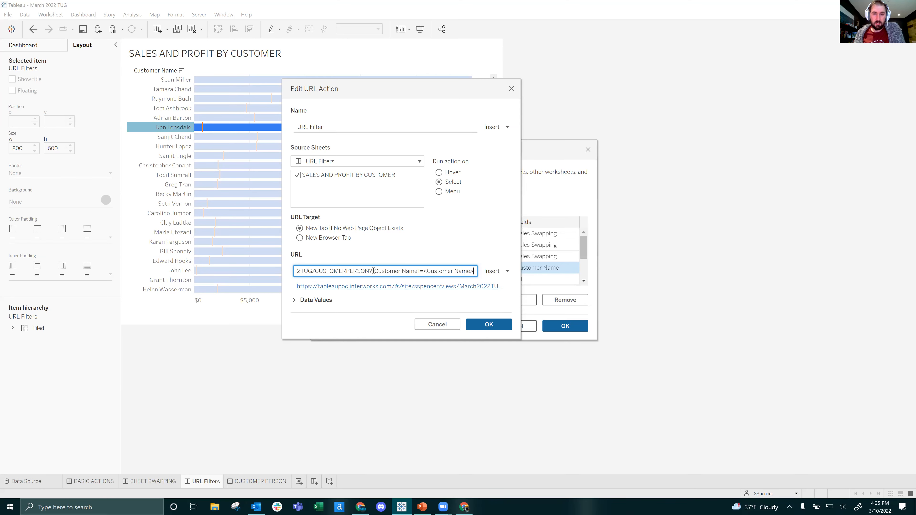
left_click_drag(404, 272, 478, 276)
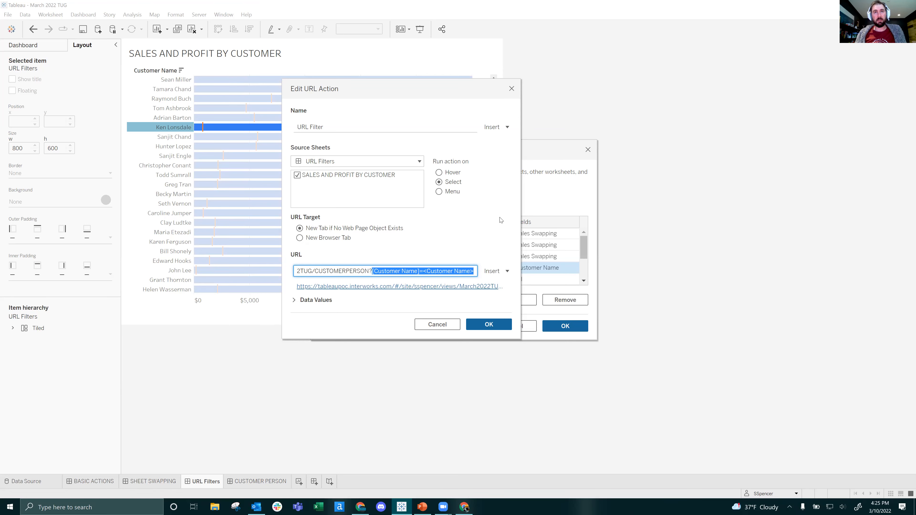
left_click(419, 272)
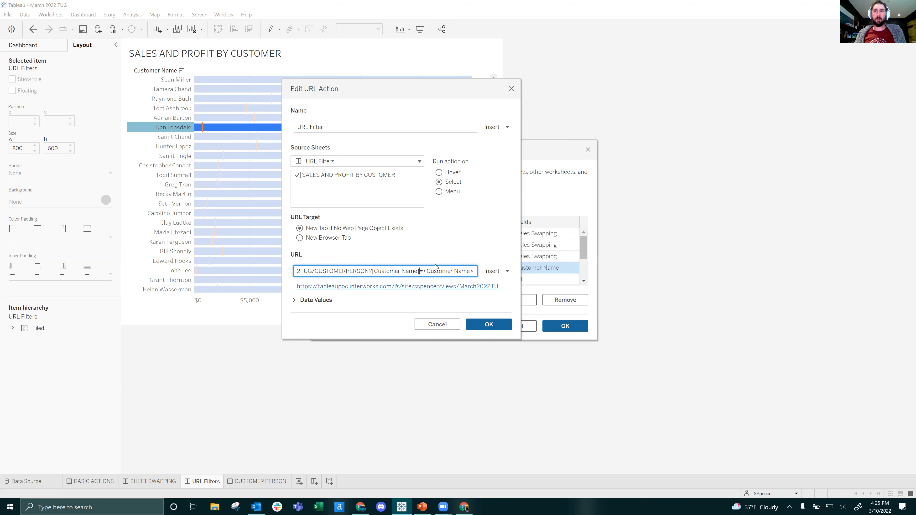
left_click_drag(424, 270, 489, 278)
left_click(500, 271)
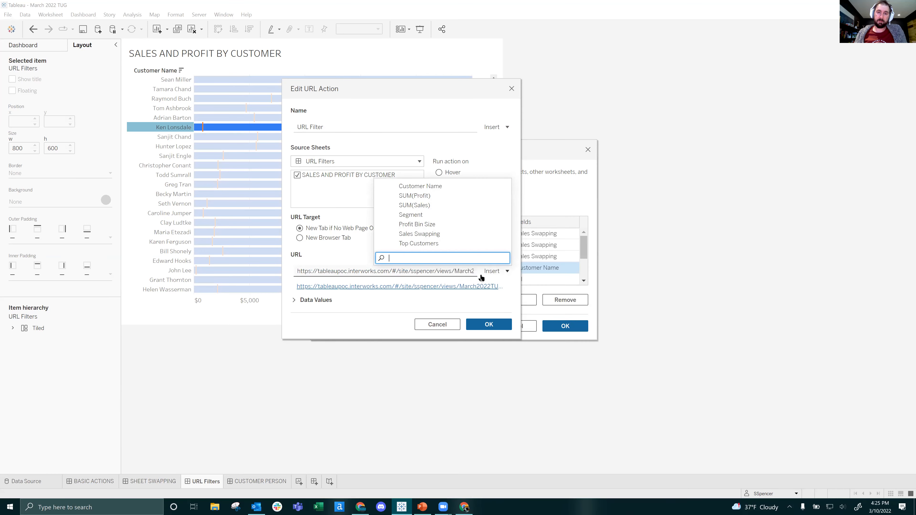
left_click(494, 162)
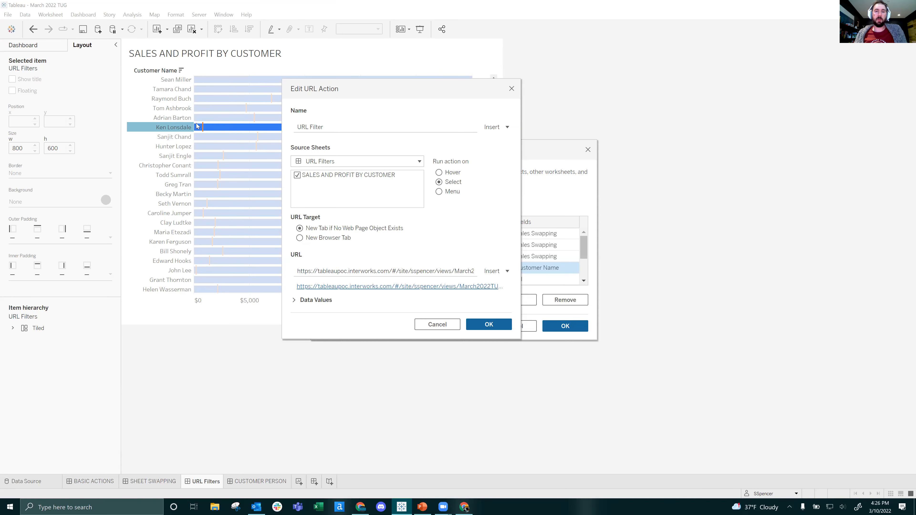
Close the URL action settings and the actions list without changes, returning to the URL Filters dashboard.
left_click(511, 90)
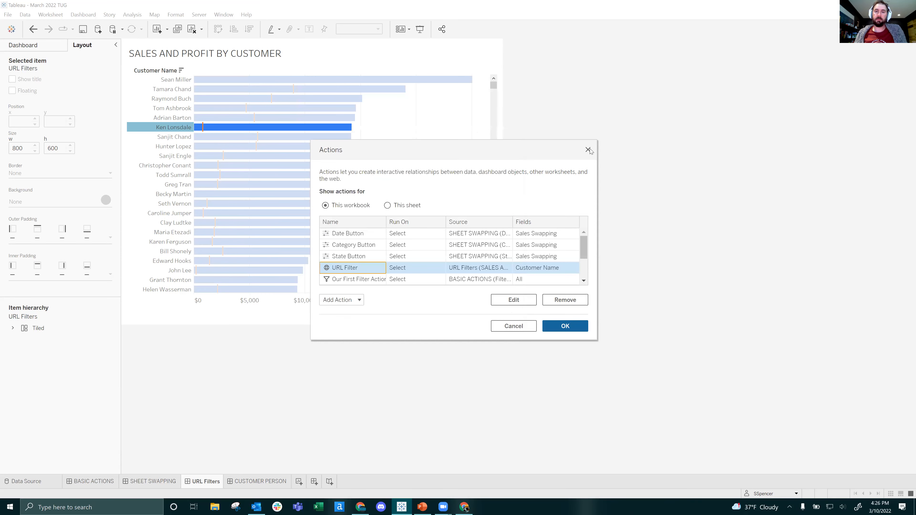
left_click(588, 150)
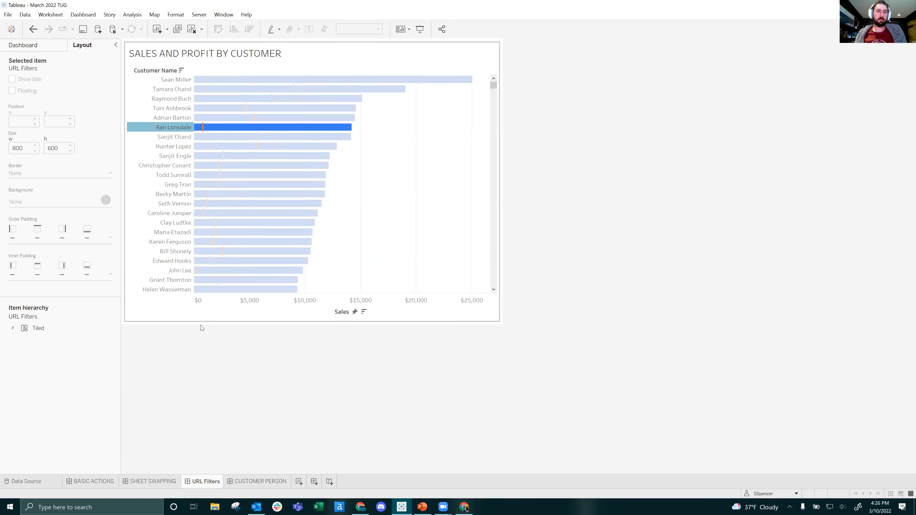
left_click(233, 340)
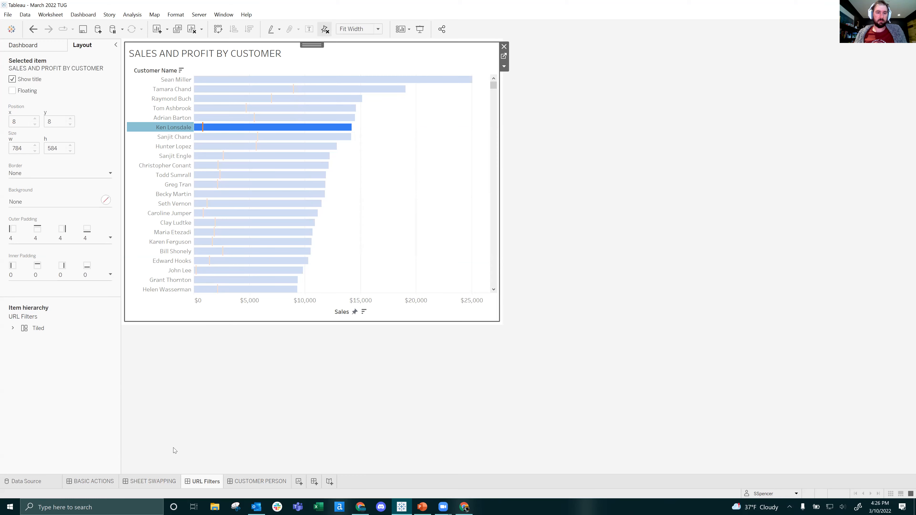
Open the SHEET SWAPPING dashboard and test swapping the sales chart between State, Date and Category, ending on Category.
left_click(160, 481)
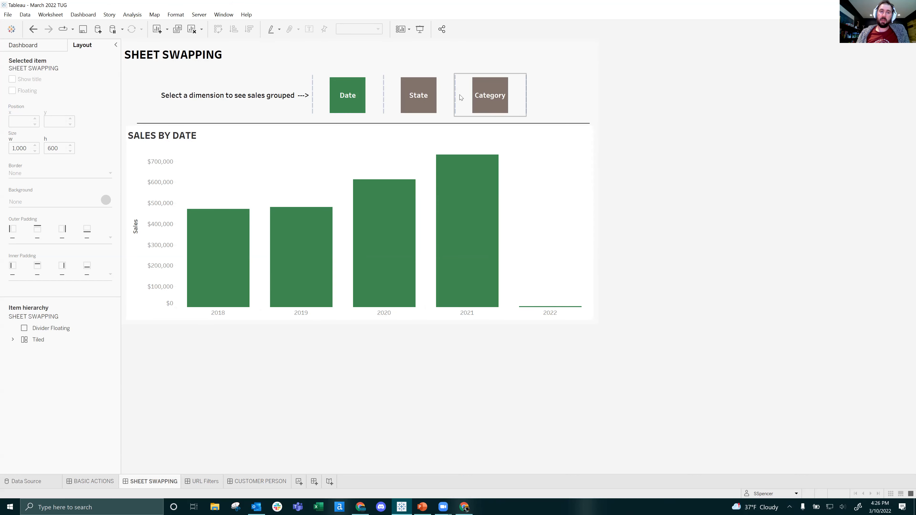
left_click(420, 104)
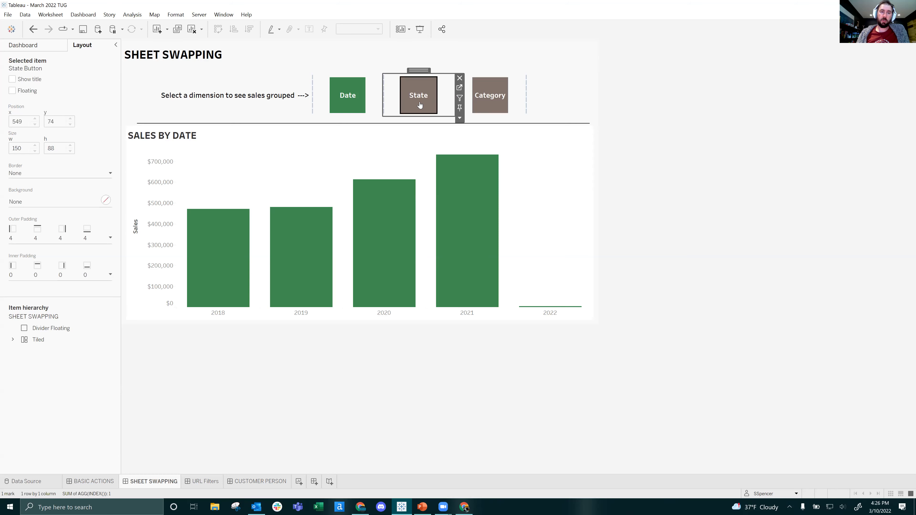
left_click(420, 104)
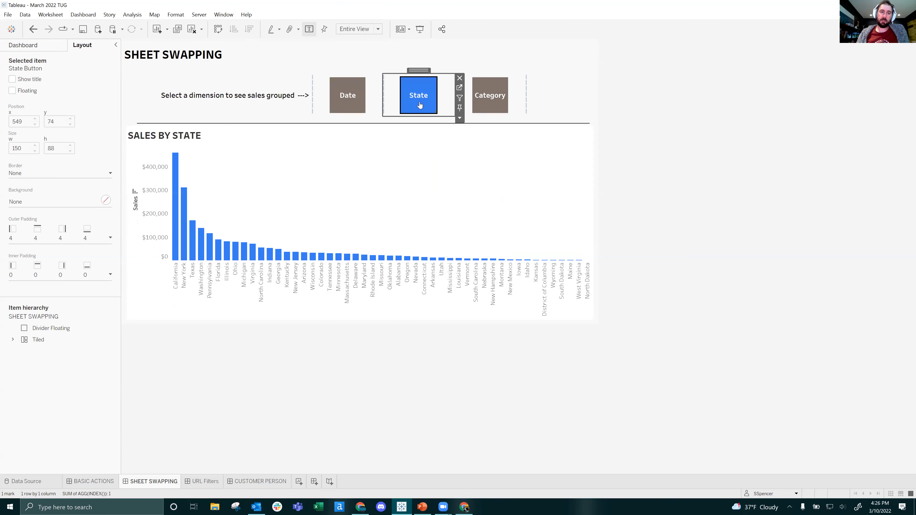
left_click(487, 94)
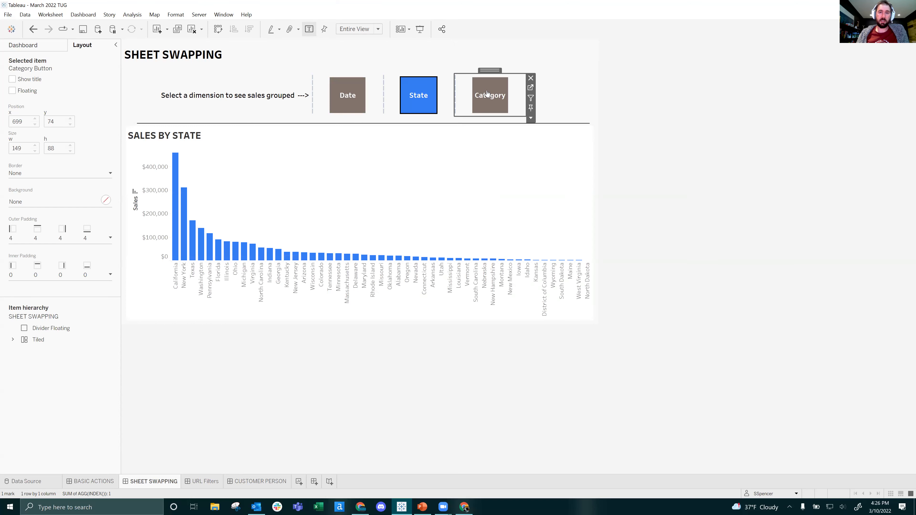
left_click(348, 99)
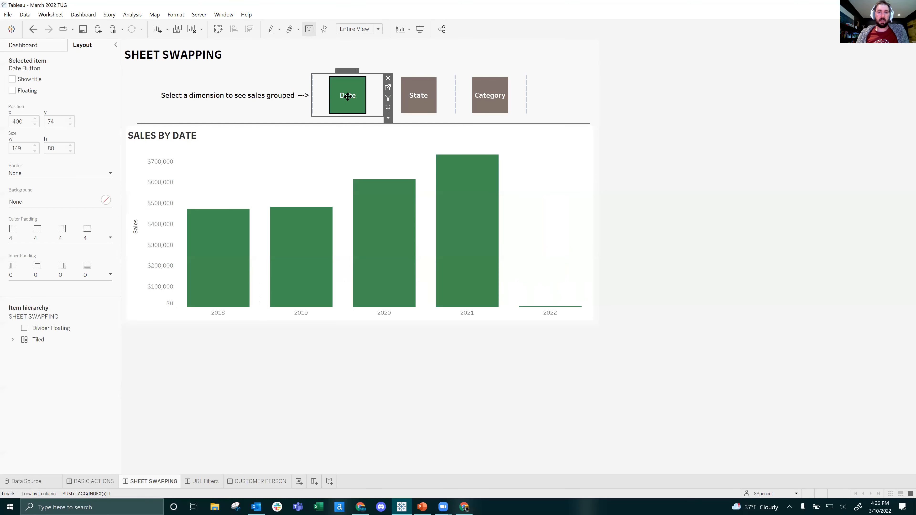
left_click(406, 99)
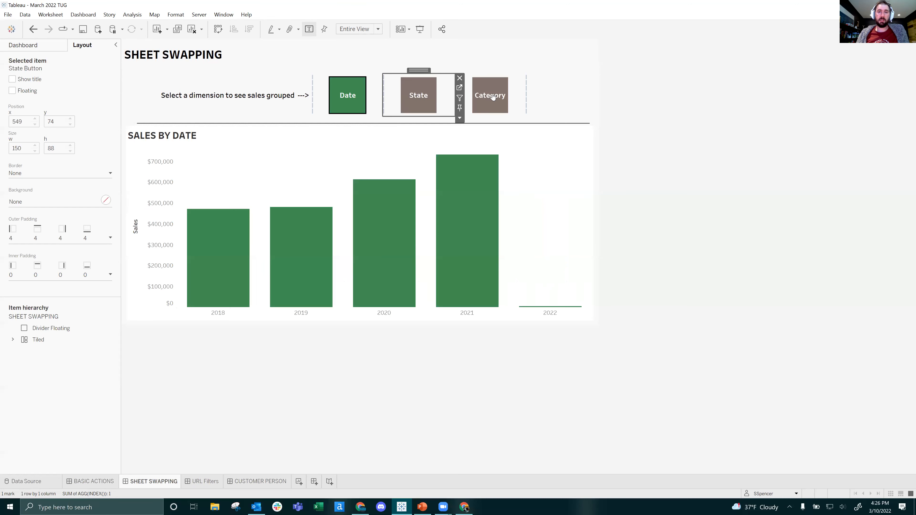
left_click(493, 94)
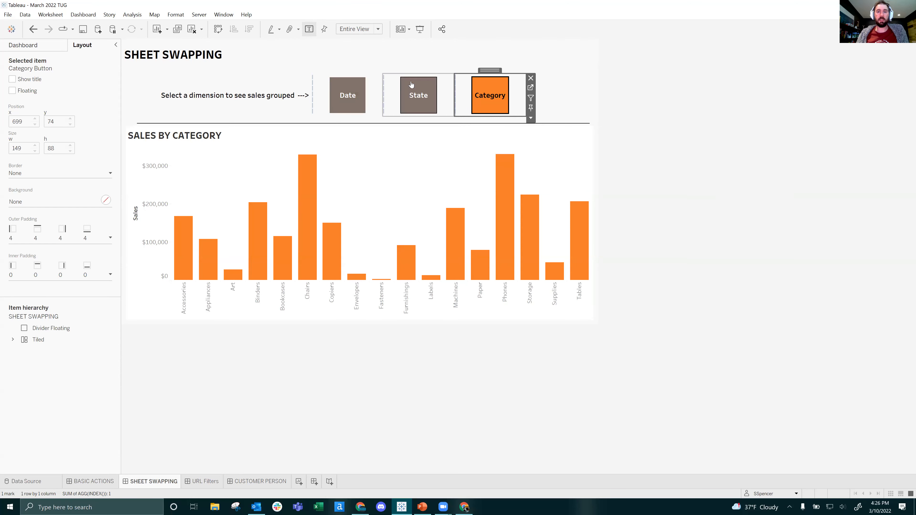
Swap the sales chart to the Date grouping and clear the selection on the SHEET SWAPPING dashboard.
left_click(413, 93)
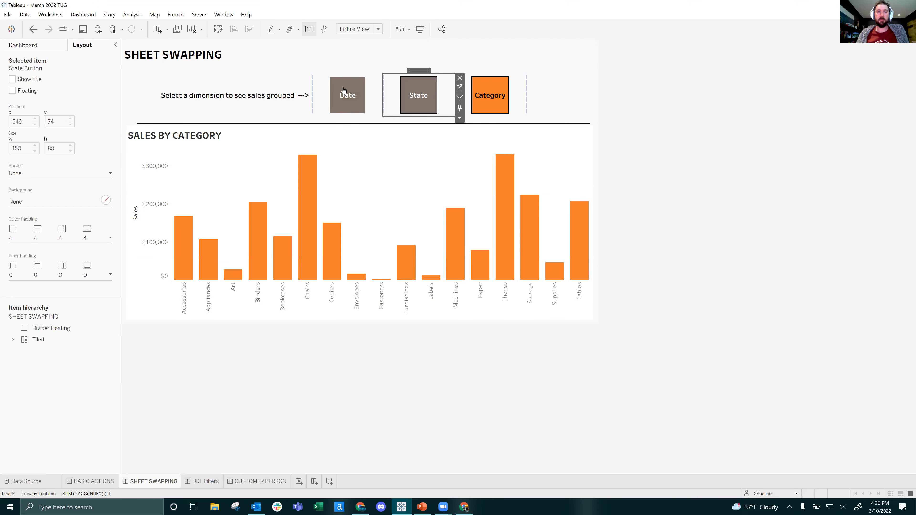
left_click(353, 92)
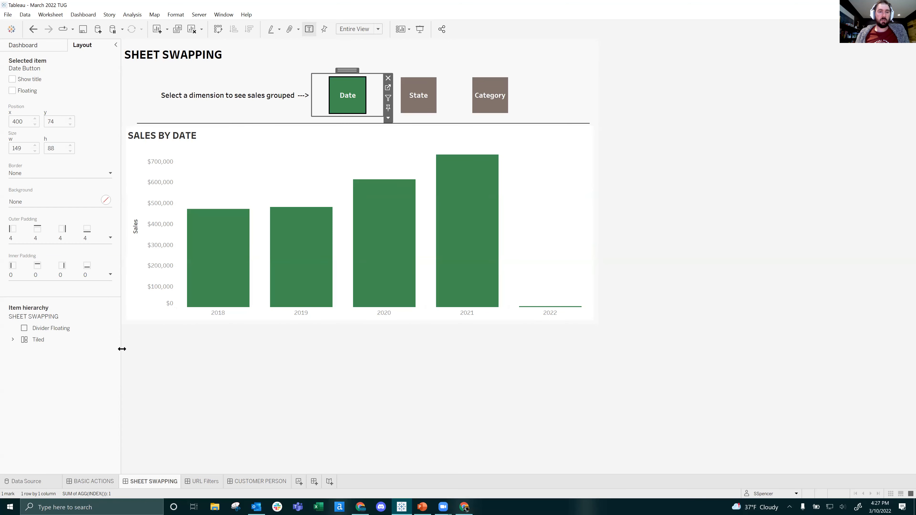
left_click_drag(122, 350, 126, 349)
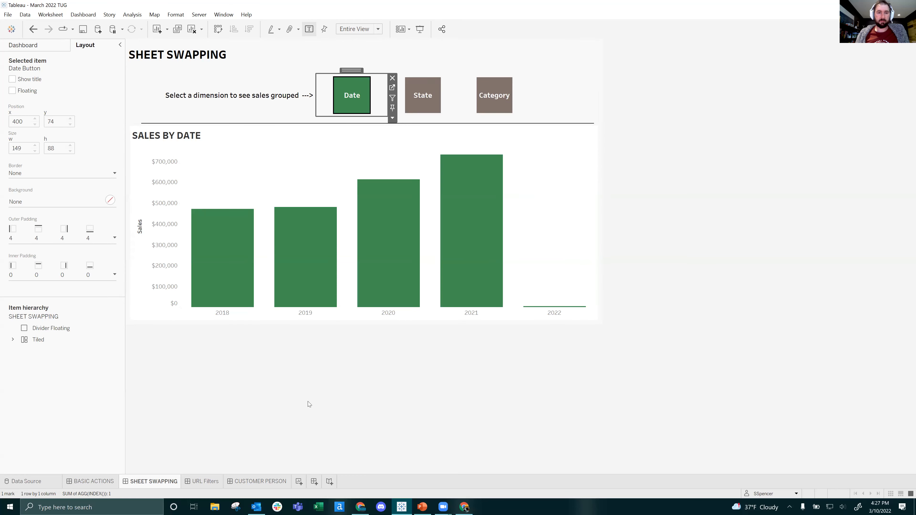
left_click(272, 360)
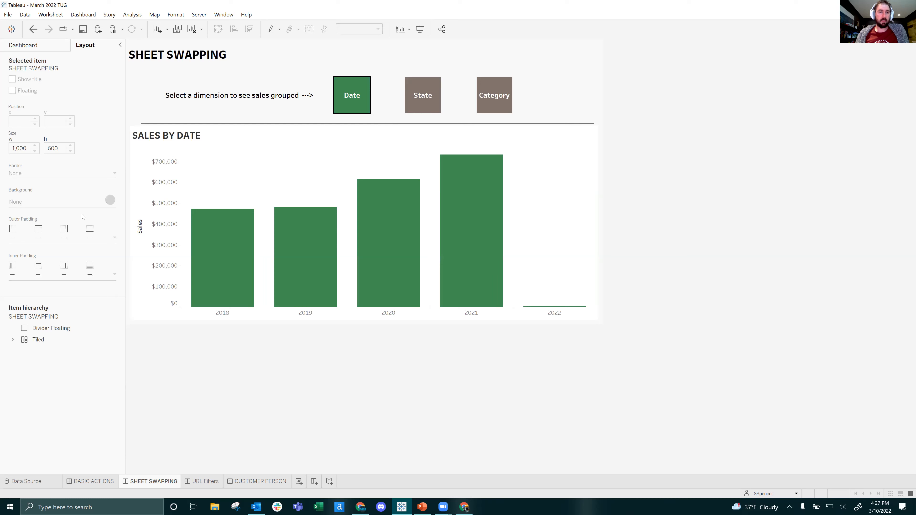
right_click(162, 483)
left_click(334, 402)
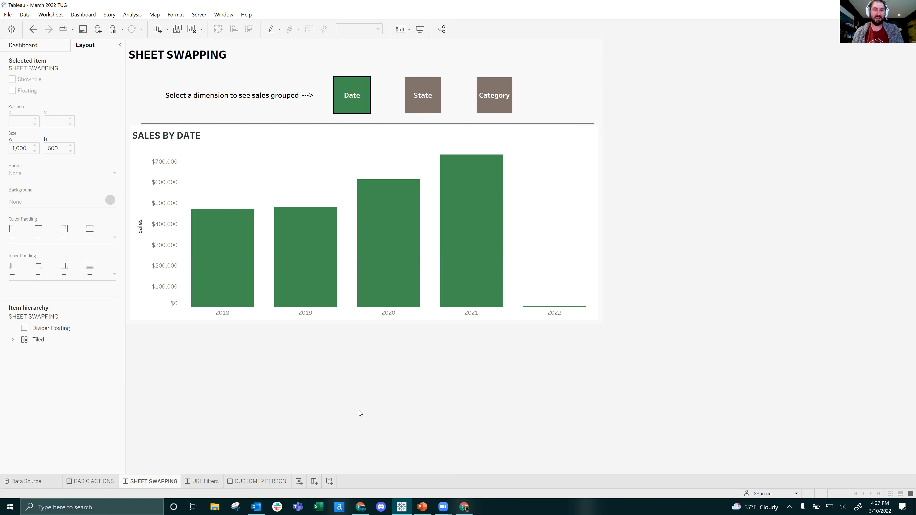
Create a new dashboard named "New Sheet Swap PAge" and show its dashboard size, sheets and objects options.
left_click(317, 484)
double_click(314, 482)
type("New Sheet Swap PAge")
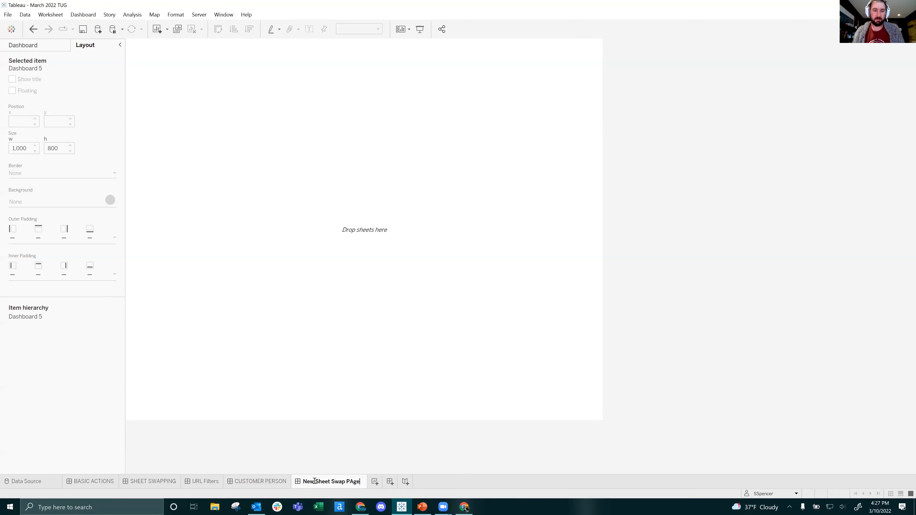
key("Return")
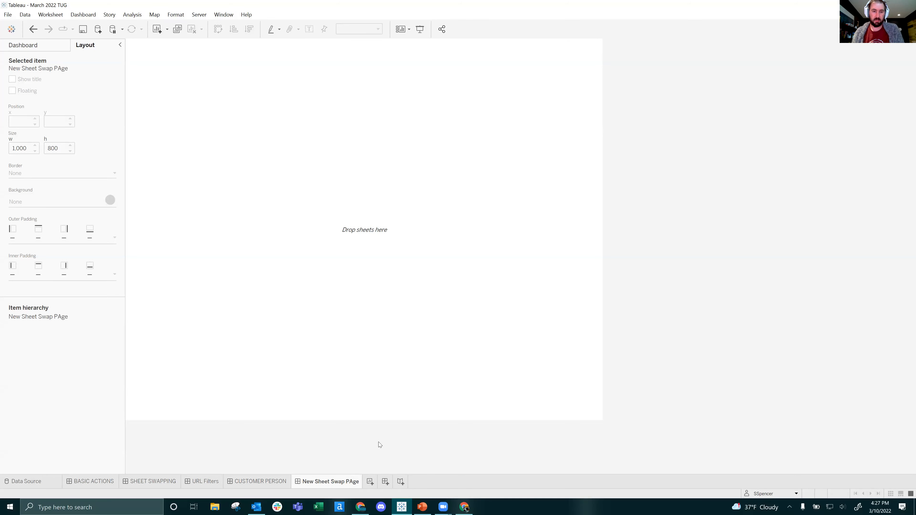
left_click(27, 50)
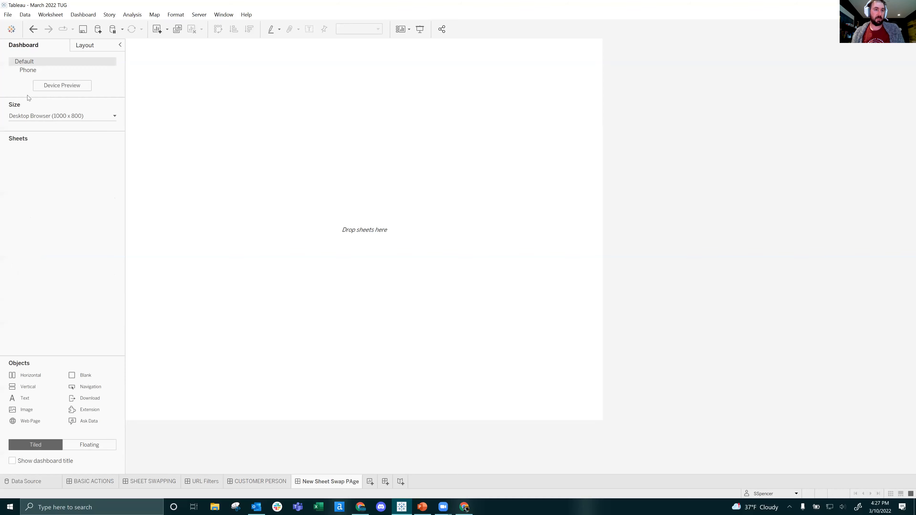
Create a new worksheet plotting the sum of Profit in rows against the year of Ship Date in columns.
left_click(369, 483)
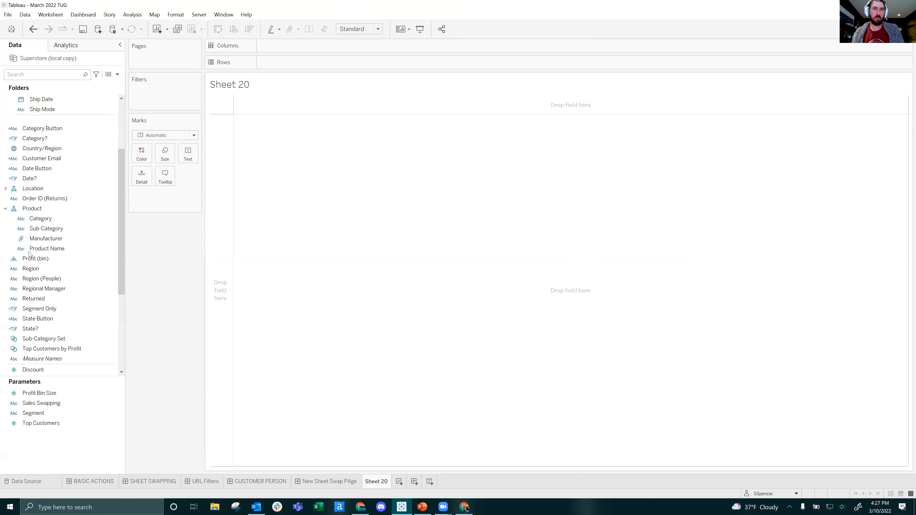
left_click(45, 250)
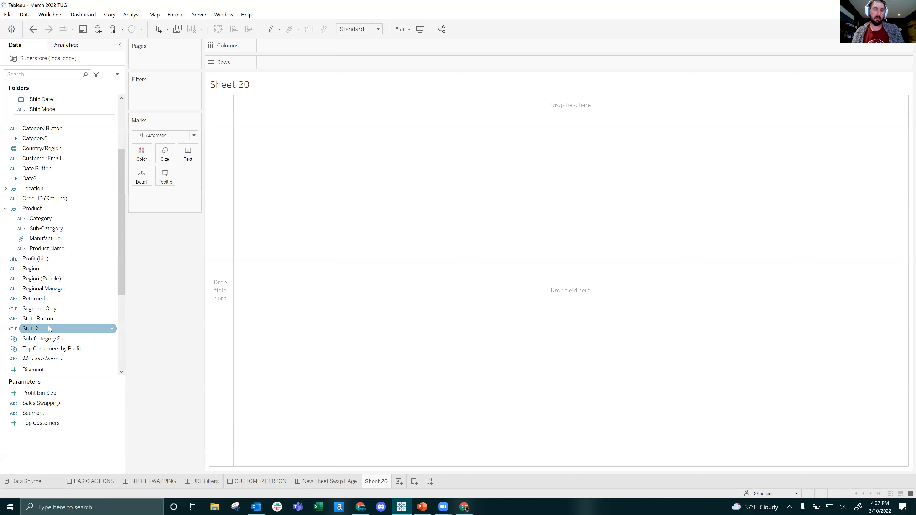
scroll(48, 328, "down", 4)
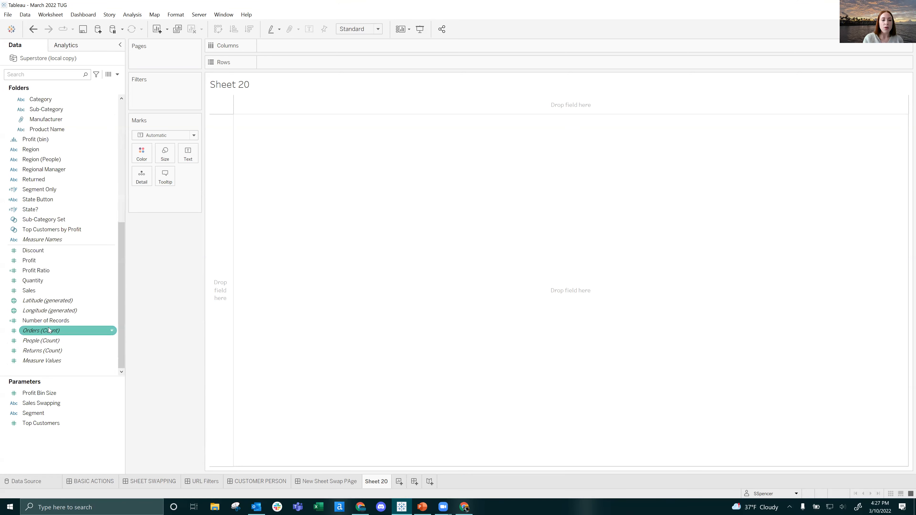
double_click(39, 261)
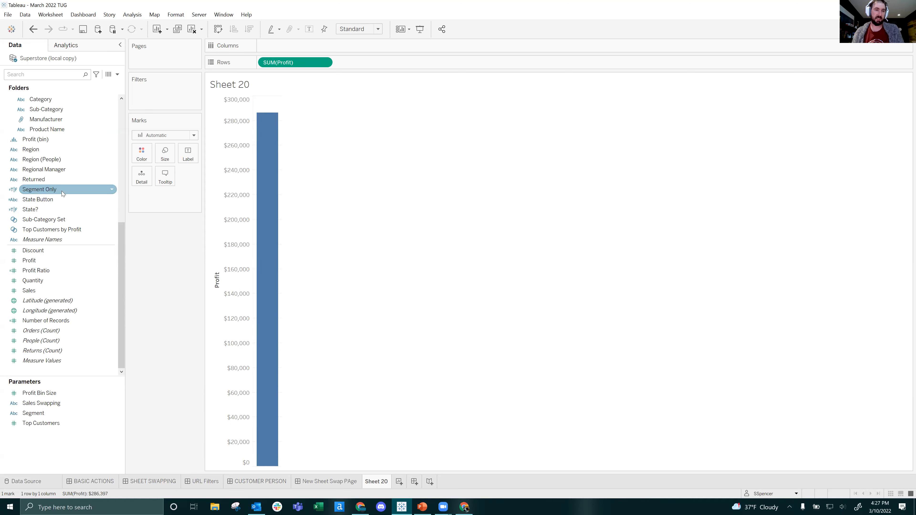
scroll(44, 181, "up", 3)
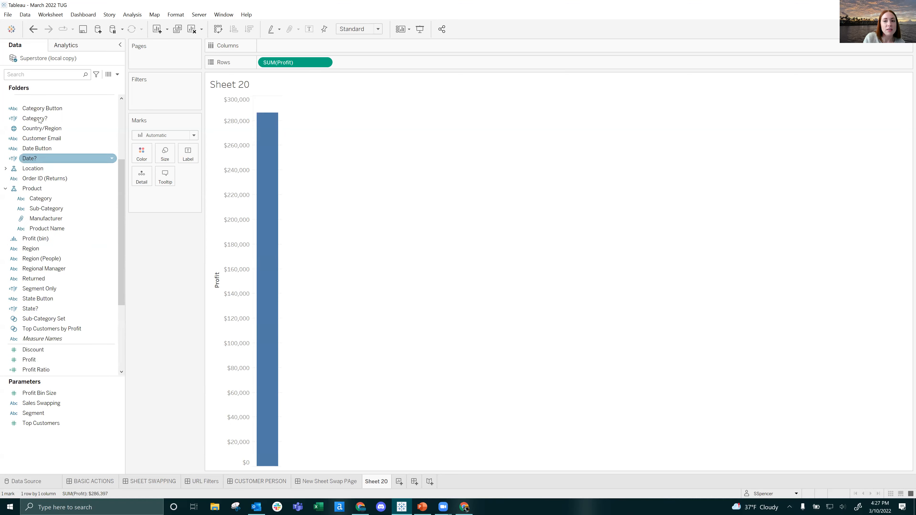
scroll(47, 155, "up", 3)
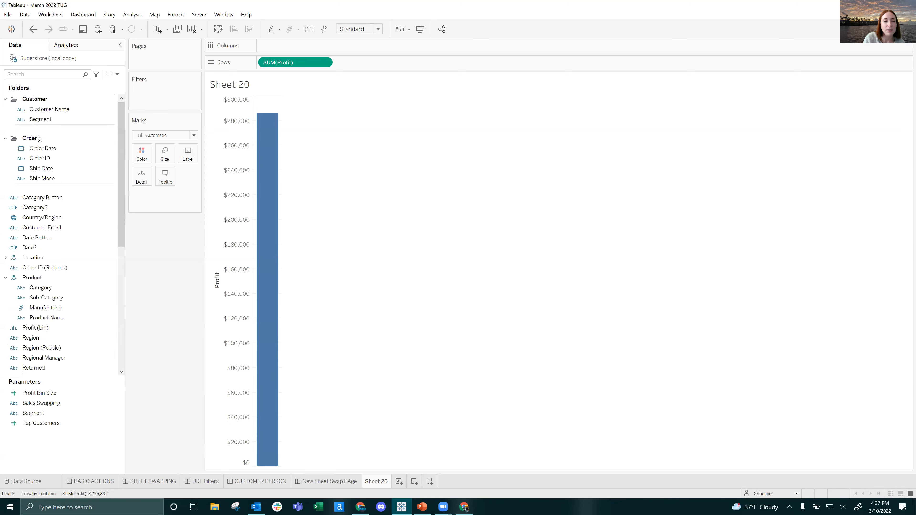
double_click(50, 169)
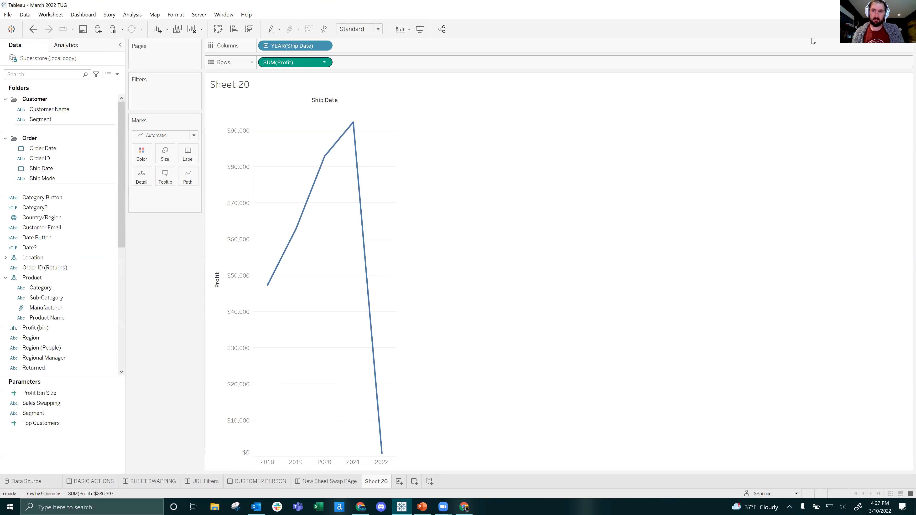
Change the profit chart's mark type to Bar and color the bars with the custom dark green.
left_click(162, 135)
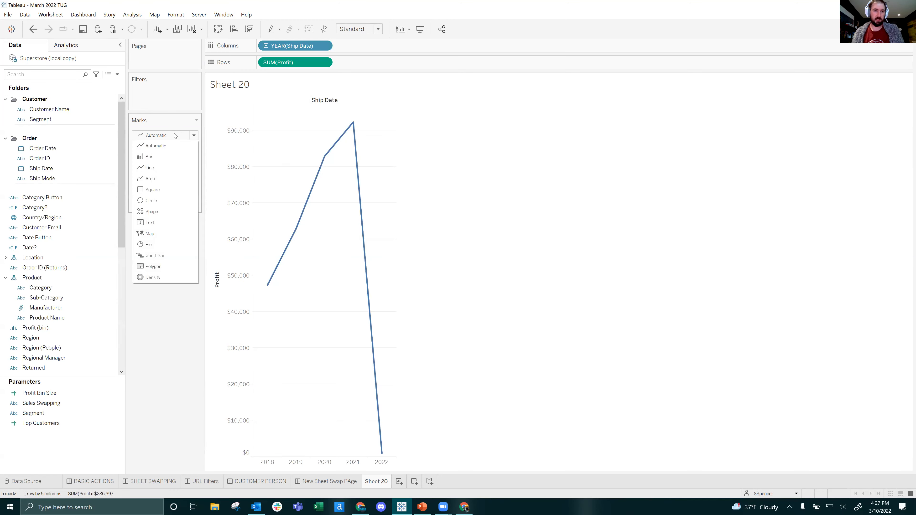
left_click(154, 158)
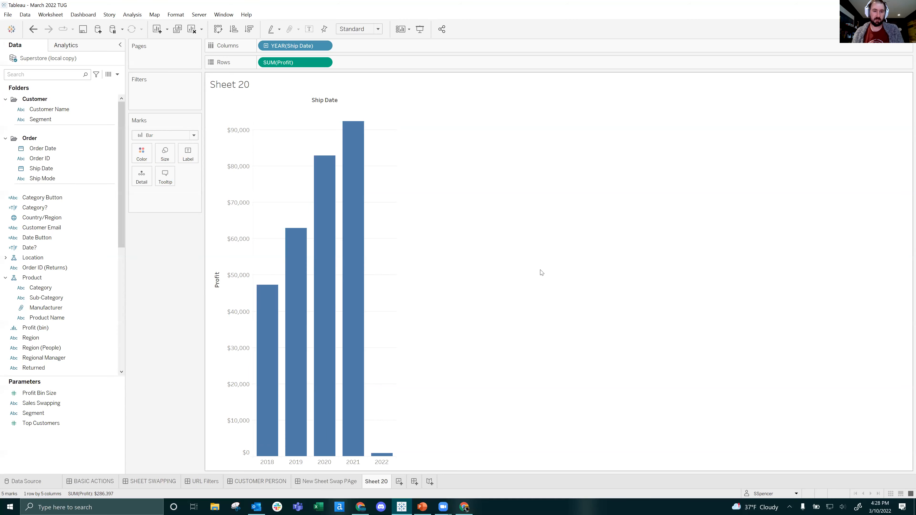
left_click(142, 154)
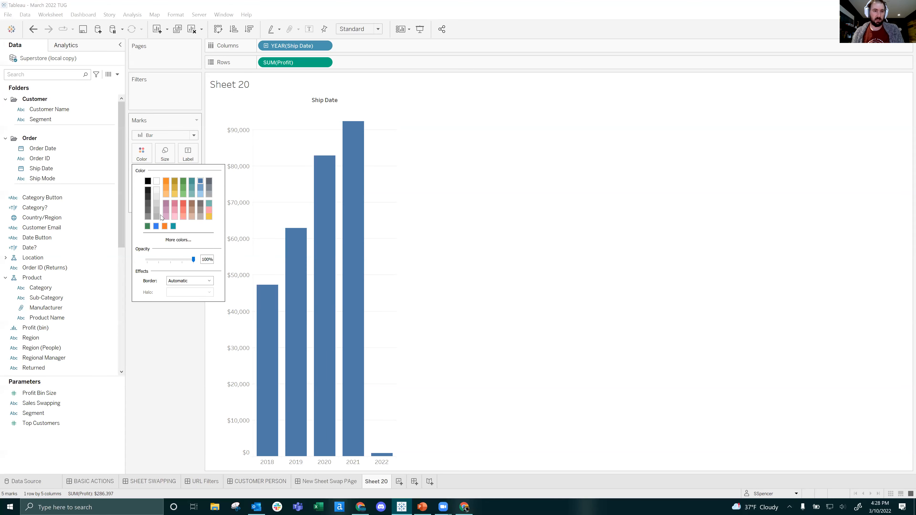
left_click(148, 226)
left_click(152, 376)
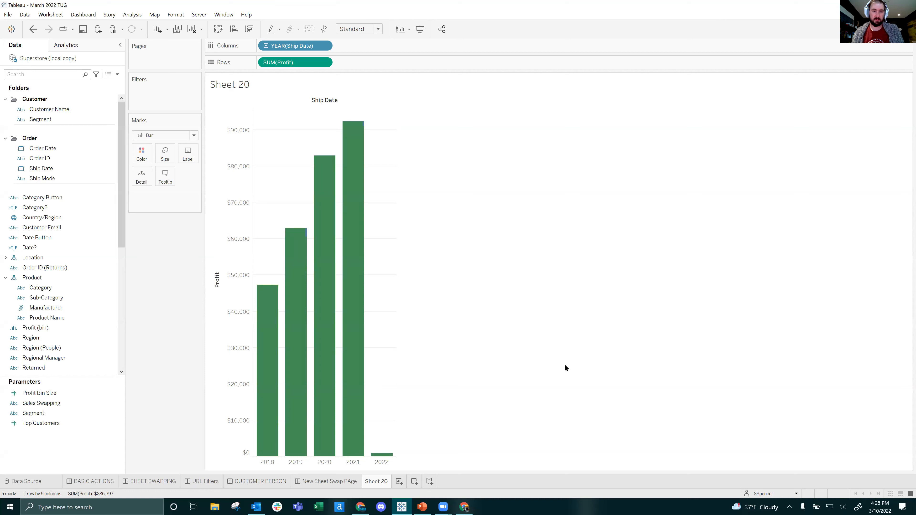
Rename the worksheet "PROFIT by DATE" and hide the Ship Date field label above the chart.
double_click(383, 482)
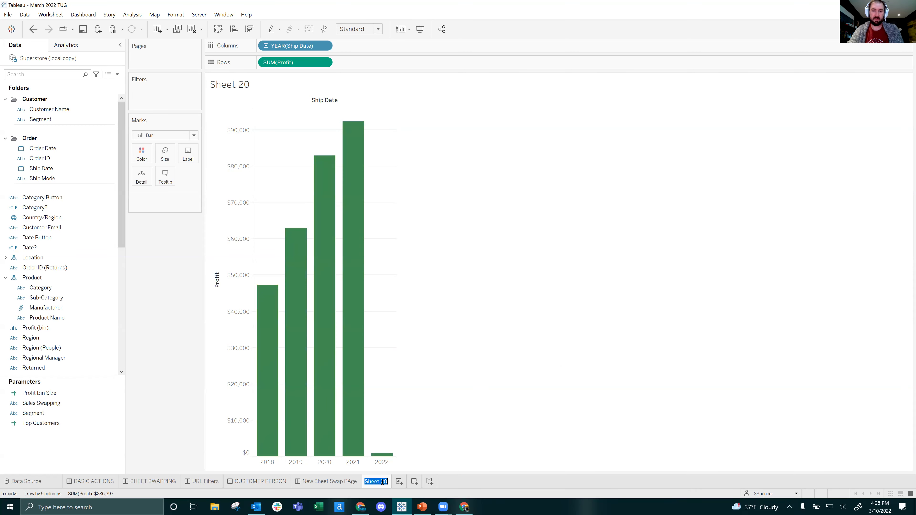
type("PROFIT")
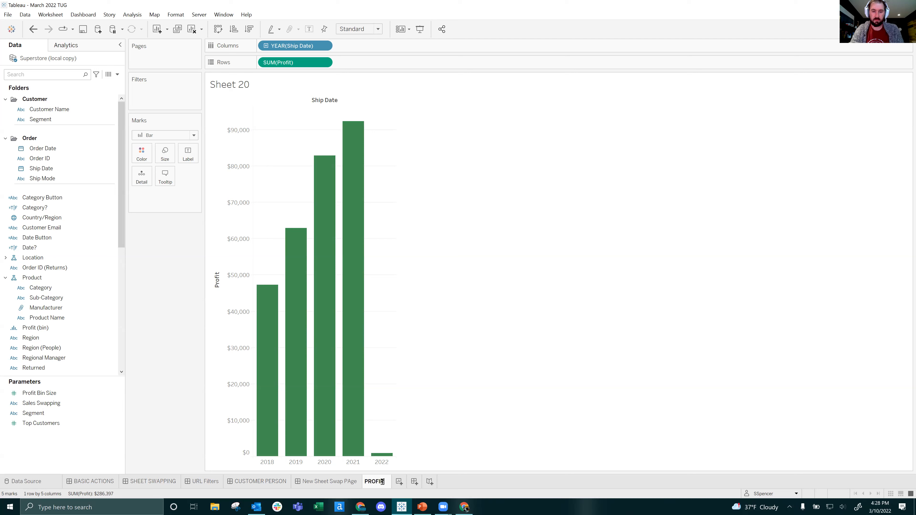
type(" by ")
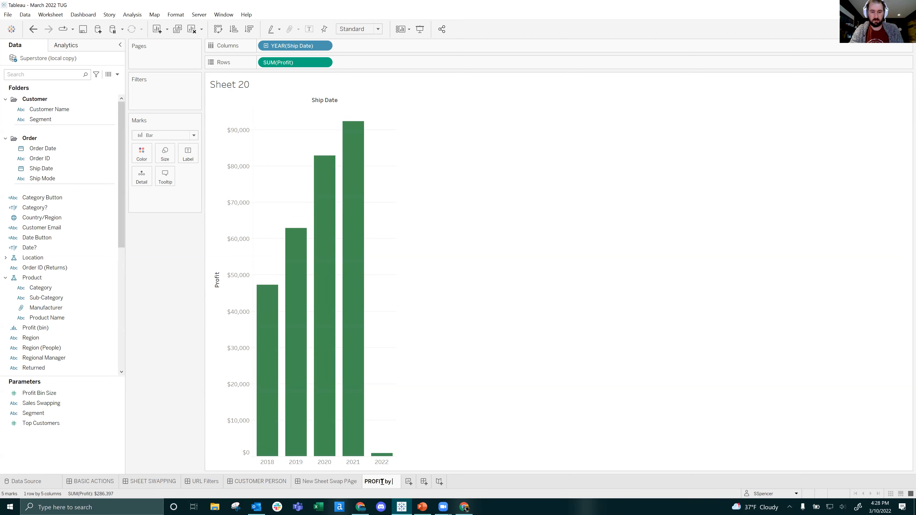
type("DATE")
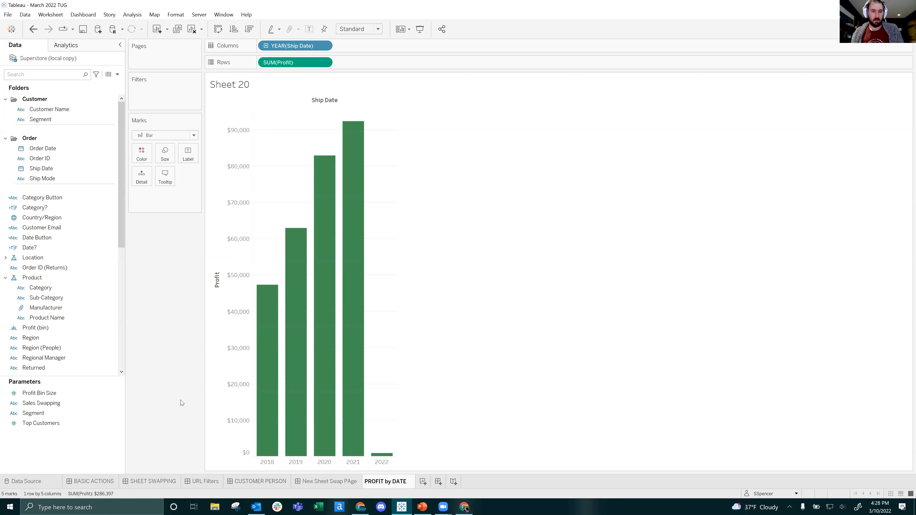
key("Return")
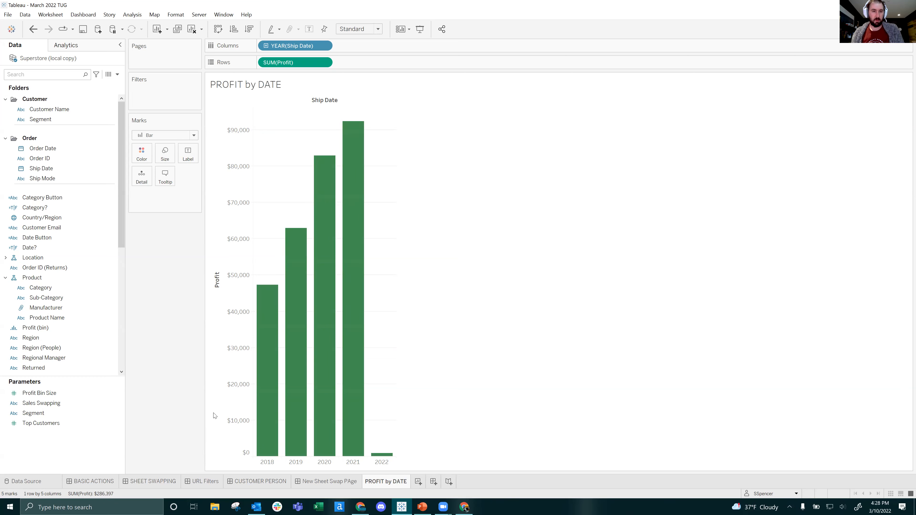
right_click(329, 100)
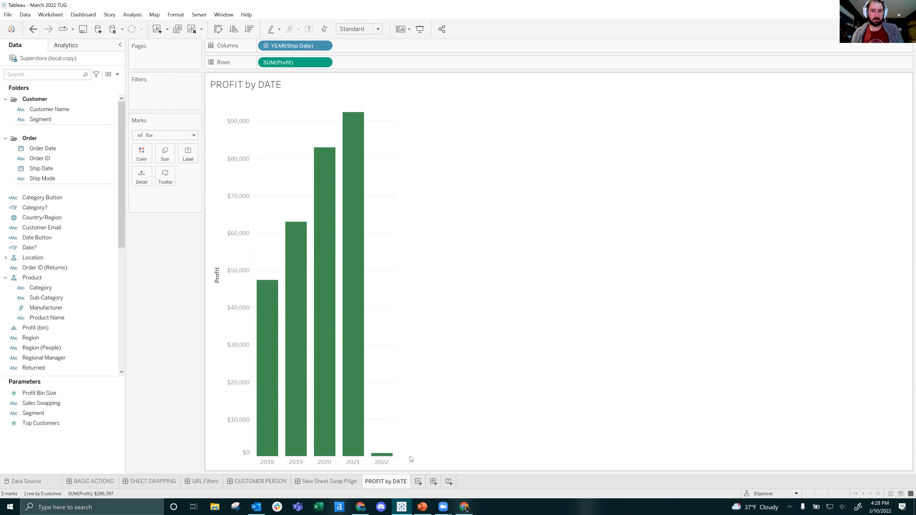
Duplicate the PROFIT by DATE worksheet and replace the copy's column field with Region, after trying Country/Region and Region (People).
right_click(400, 482)
left_click(446, 399)
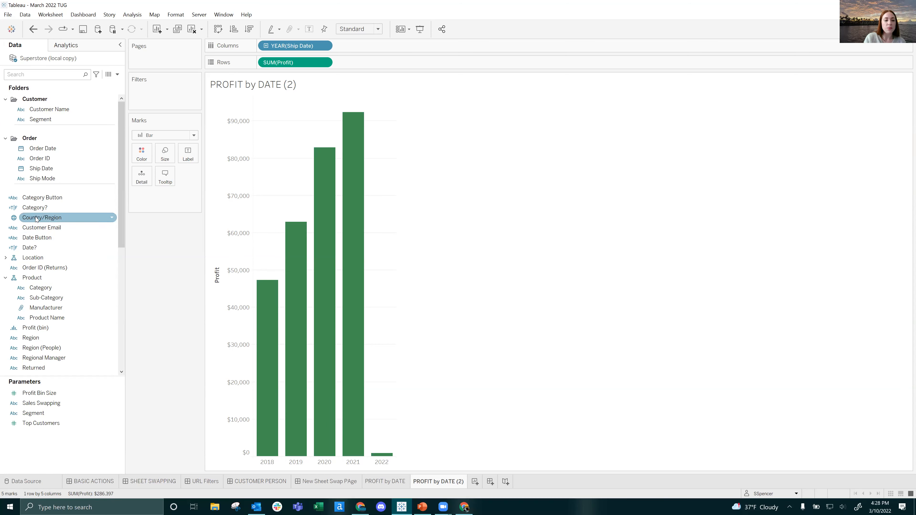
left_click_drag(46, 219, 281, 46)
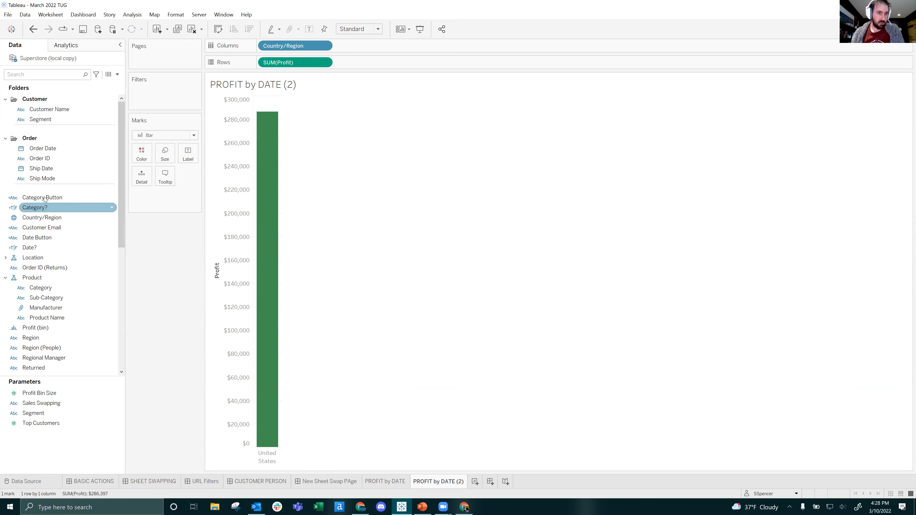
left_click(44, 348)
left_click_drag(42, 353, 297, 46)
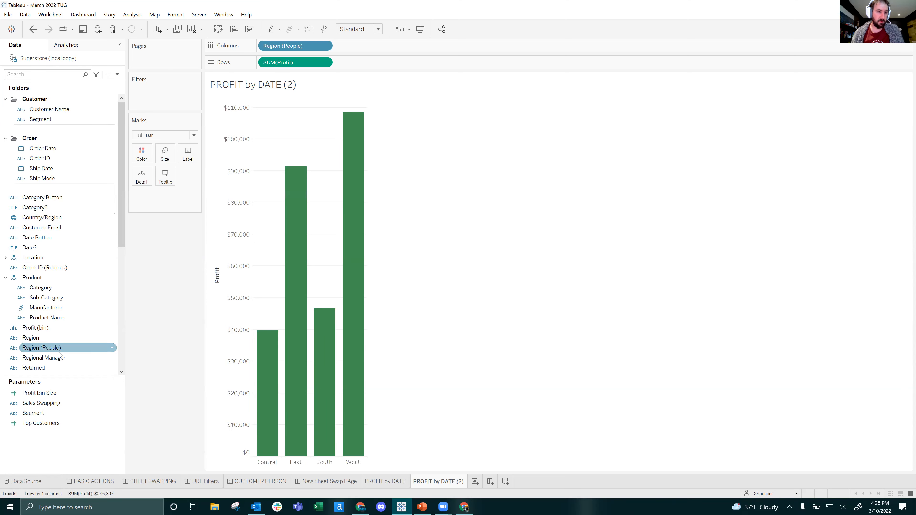
left_click_drag(32, 338, 297, 50)
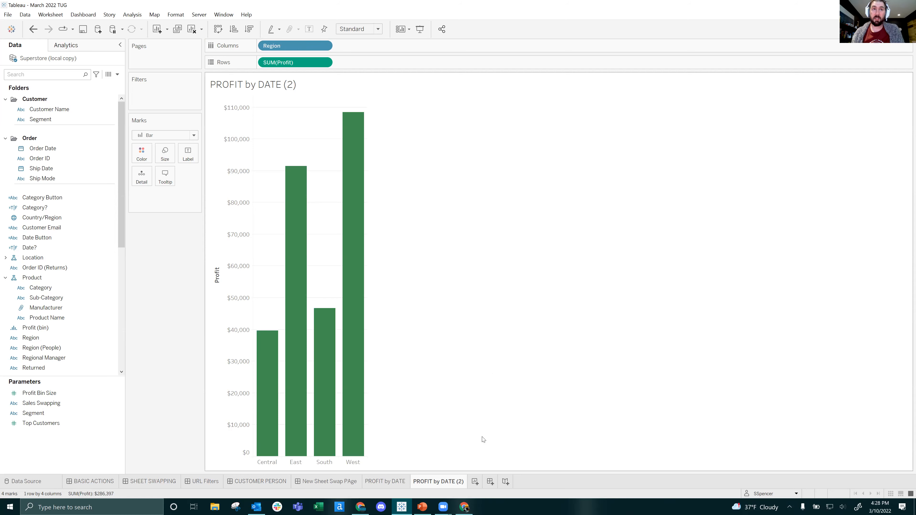
Rename the duplicated worksheet "PROFIT by REGION".
double_click(458, 483)
left_click(463, 484)
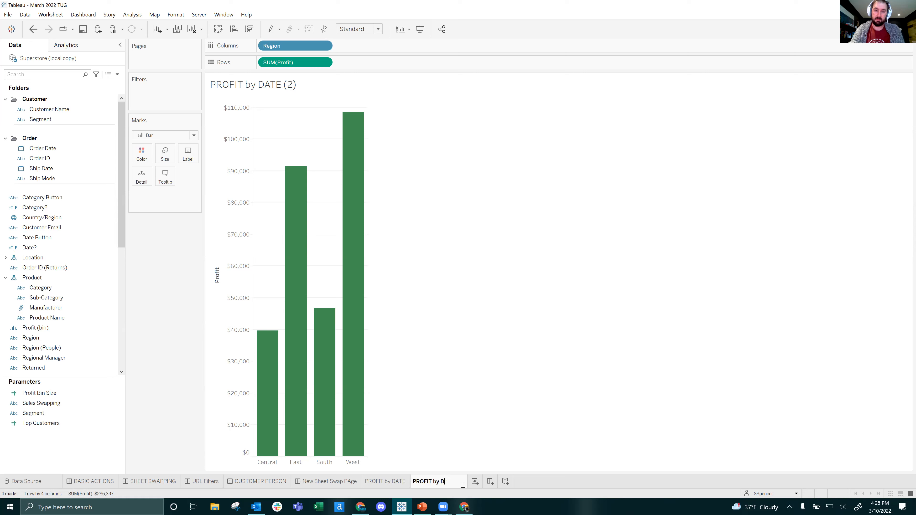
type("REGION")
key("Return")
left_click(472, 482)
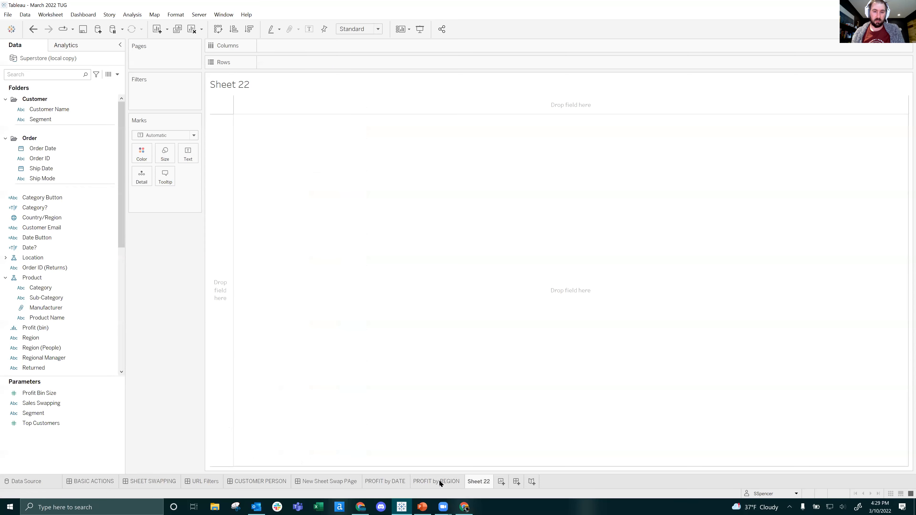
Duplicate the PROFIT by REGION worksheet and delete the empty Sheet 22.
right_click(440, 482)
left_click(477, 400)
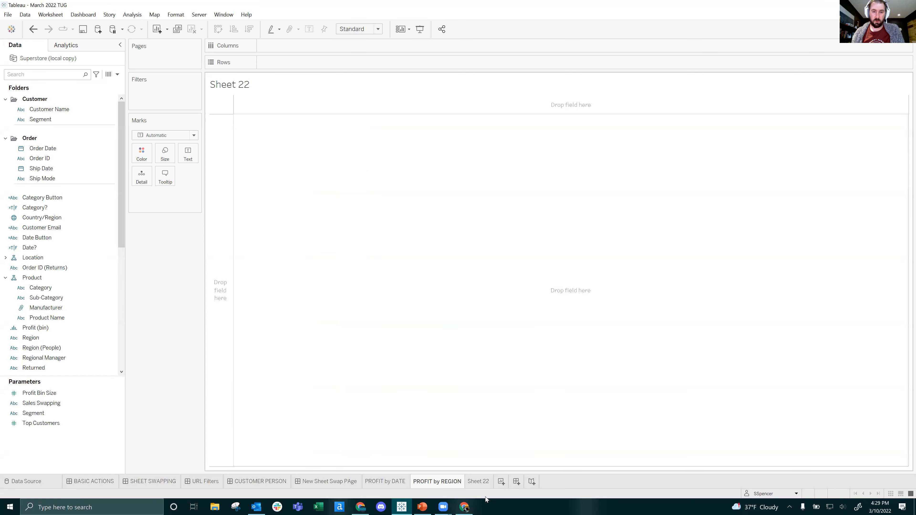
right_click(539, 482)
left_click(580, 389)
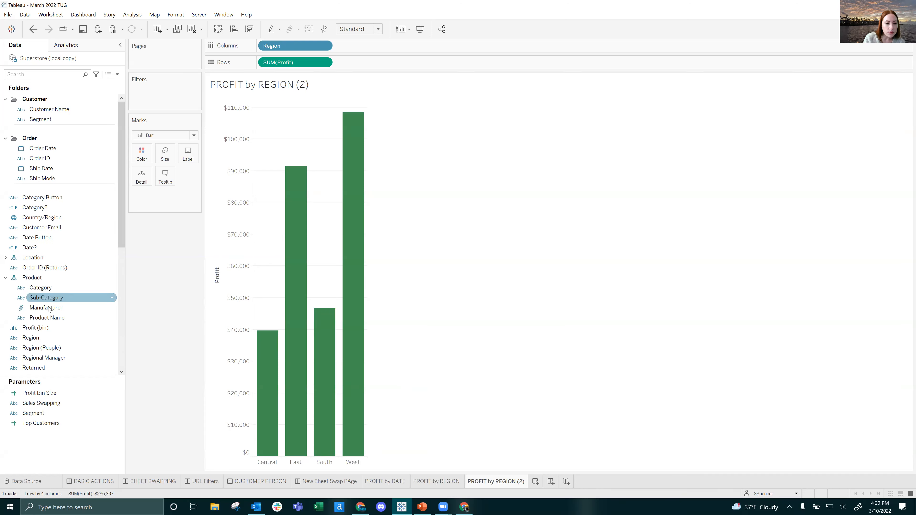
Replace Region with Category as the column field in the duplicated worksheet and rename the sheet "PROFIT by CATEGORY".
left_click_drag(40, 288, 280, 48)
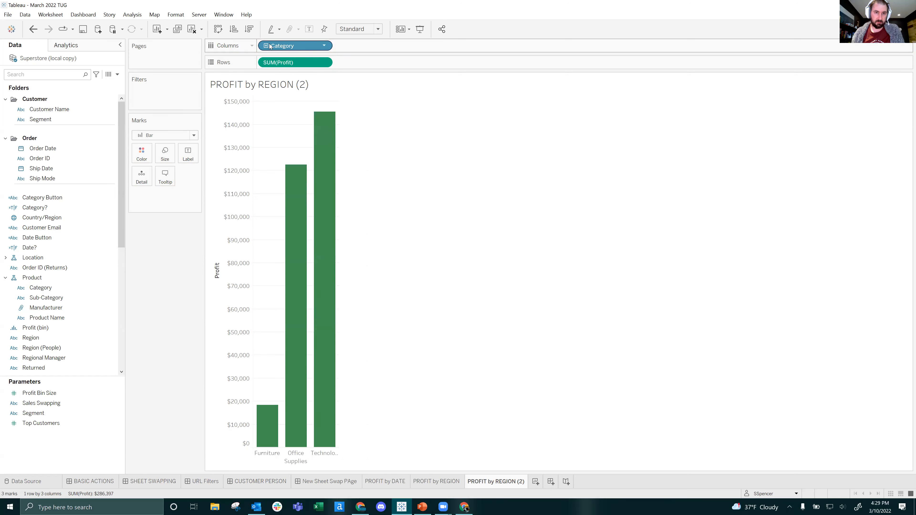
double_click(525, 482)
left_click(526, 482)
mouse_move(525, 482)
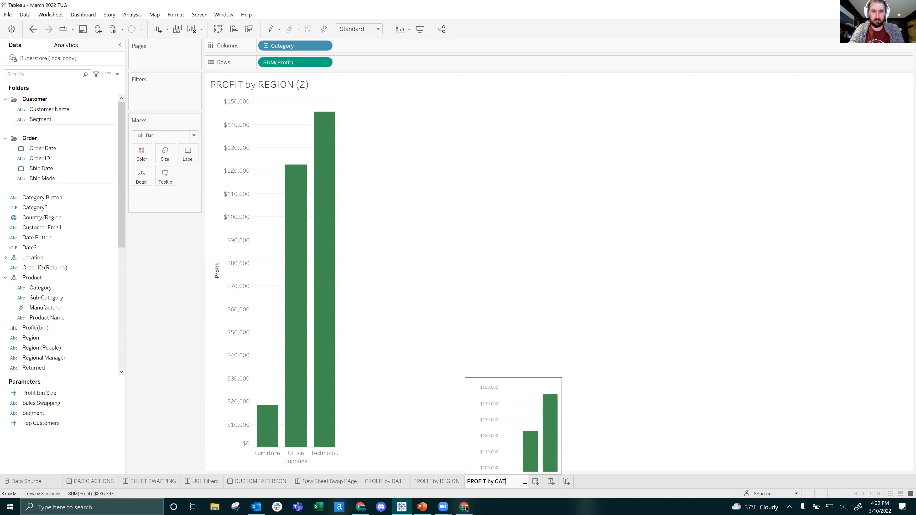
type("CATEGORY")
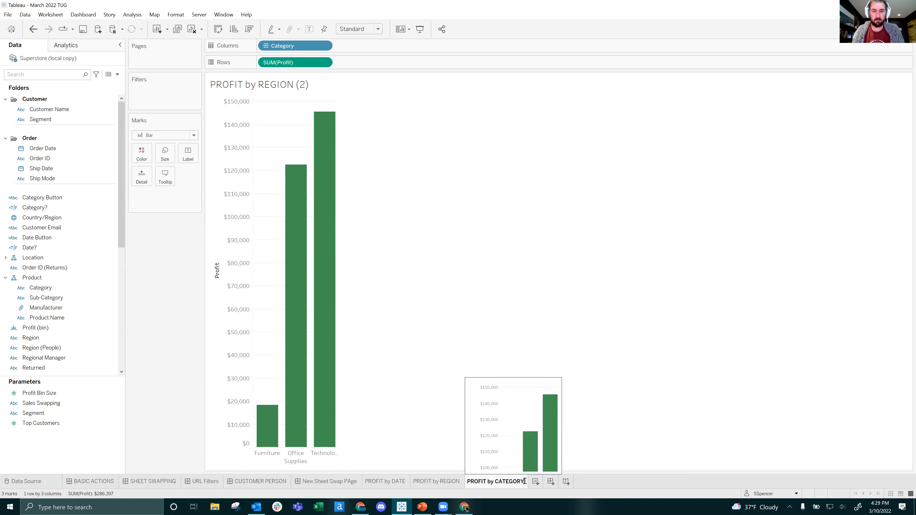
key("Return")
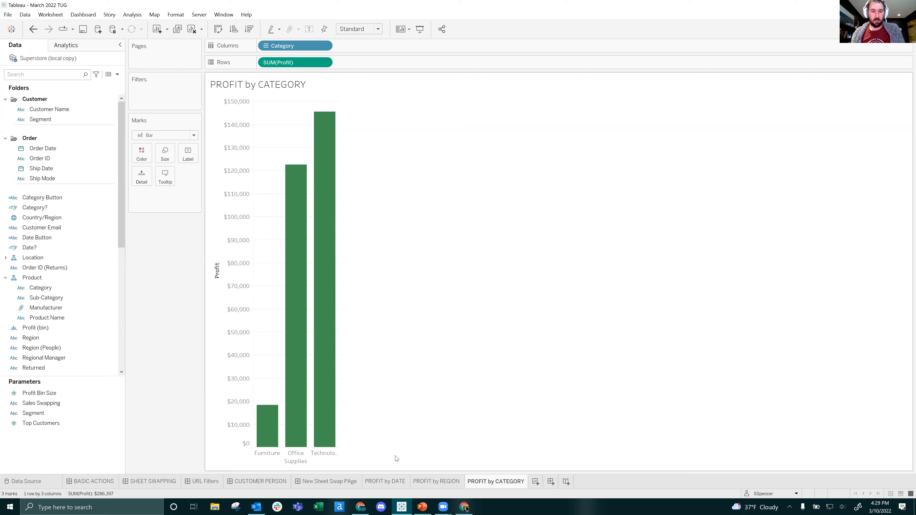
Color the PROFIT by CATEGORY bars blue and the PROFIT by REGION bars orange.
left_click(141, 153)
left_click(156, 226)
left_click(437, 481)
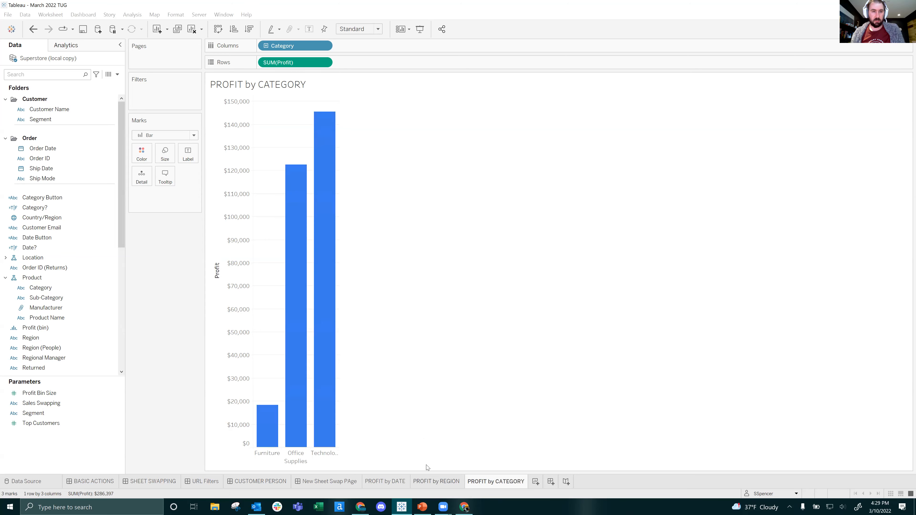
left_click(142, 152)
left_click(165, 226)
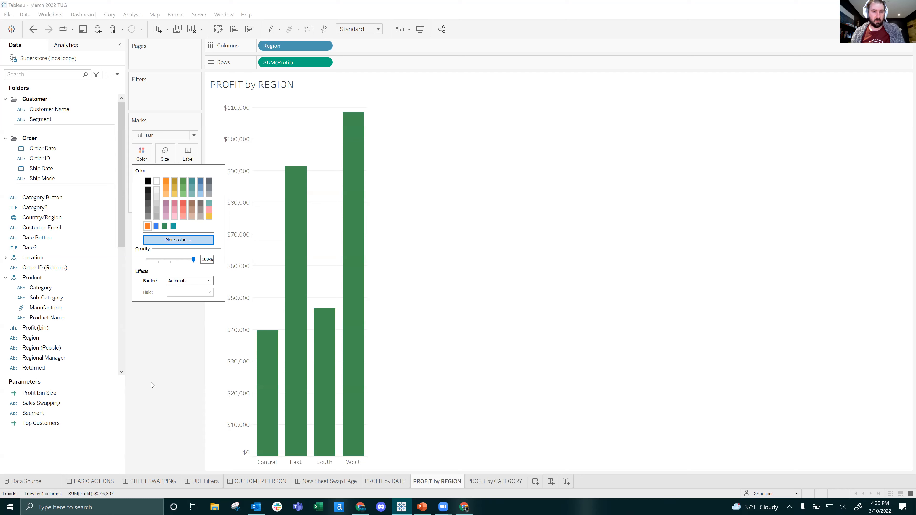
left_click(151, 383)
Add a vertical container to the New Sheet Swap PAge dashboard and stack PROFIT by DATE, PROFIT by CATEGORY and PROFIT by REGION in it.
left_click(348, 483)
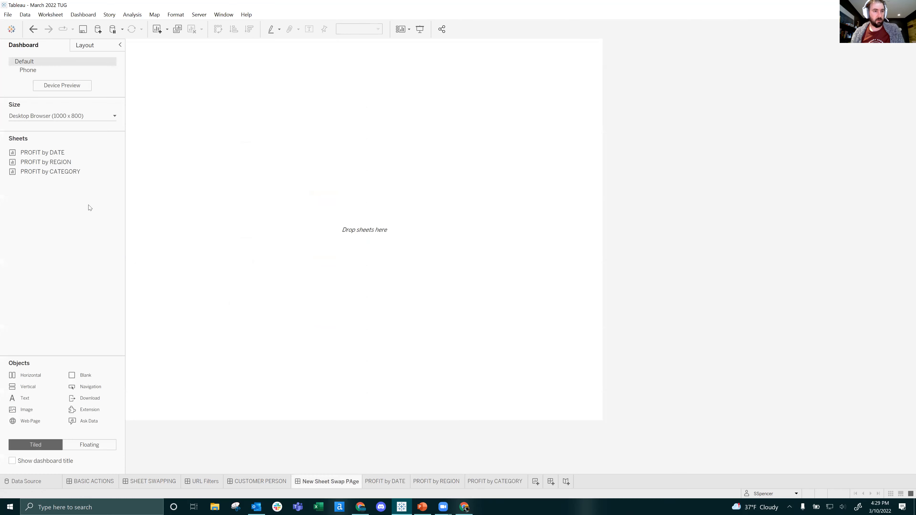
left_click_drag(33, 389, 145, 195)
left_click_drag(28, 151, 221, 149)
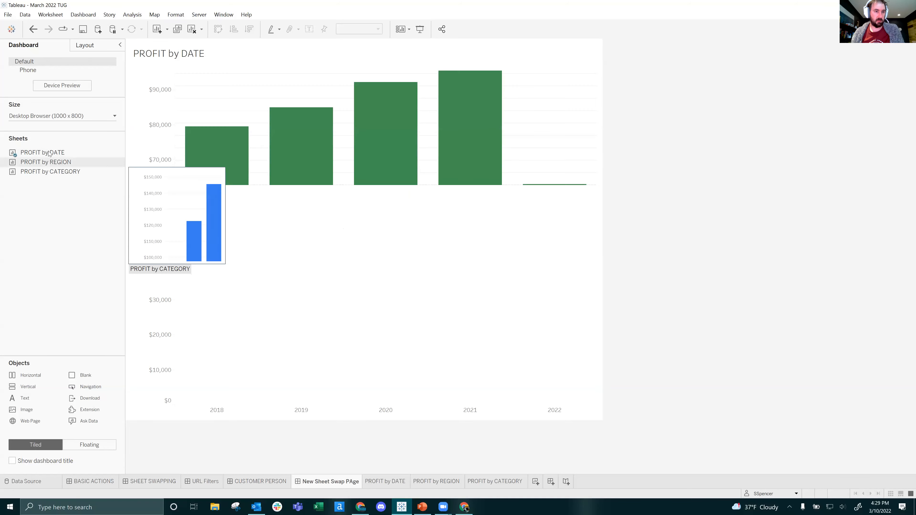
left_click_drag(45, 162, 356, 260)
left_click_drag(55, 174, 339, 226)
left_click_drag(278, 249, 278, 249)
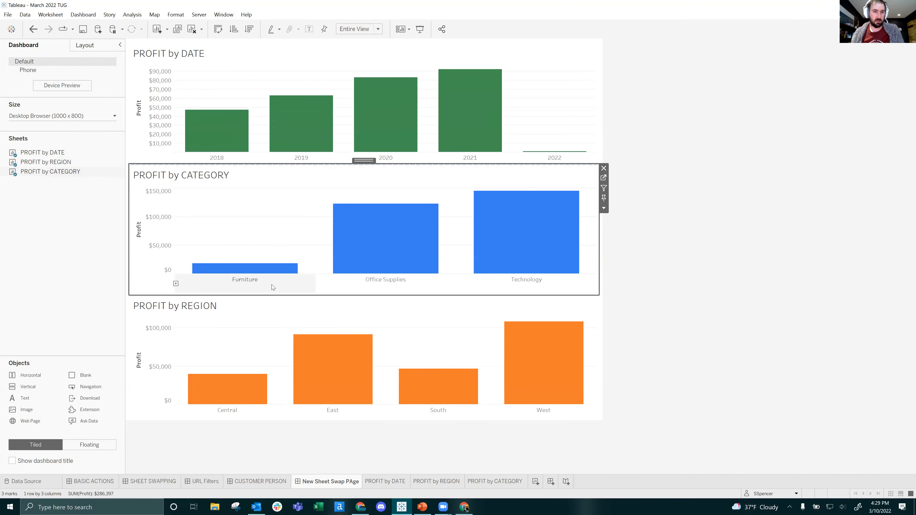
left_click(703, 133)
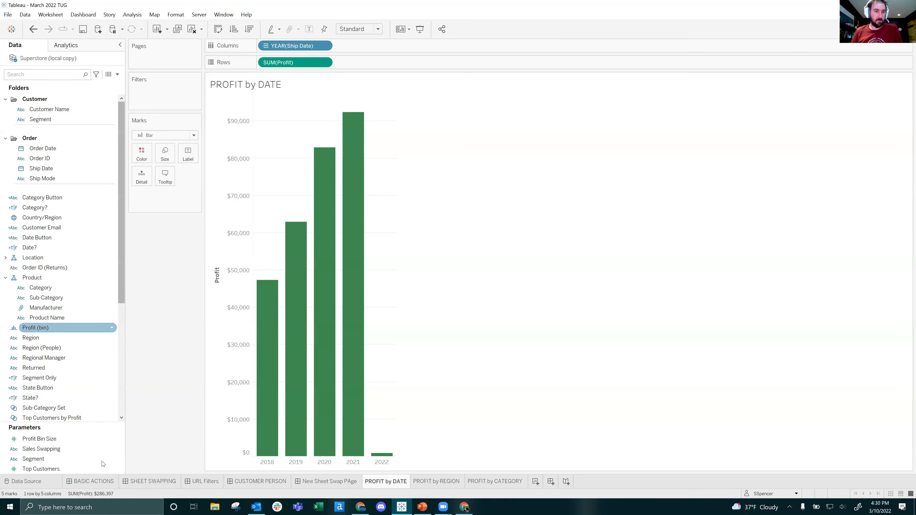
From the PROFIT by DATE worksheet, start a new parameter named "New Sheet Swap" with the String data type.
left_click_drag(99, 422, 98, 349)
right_click(34, 431)
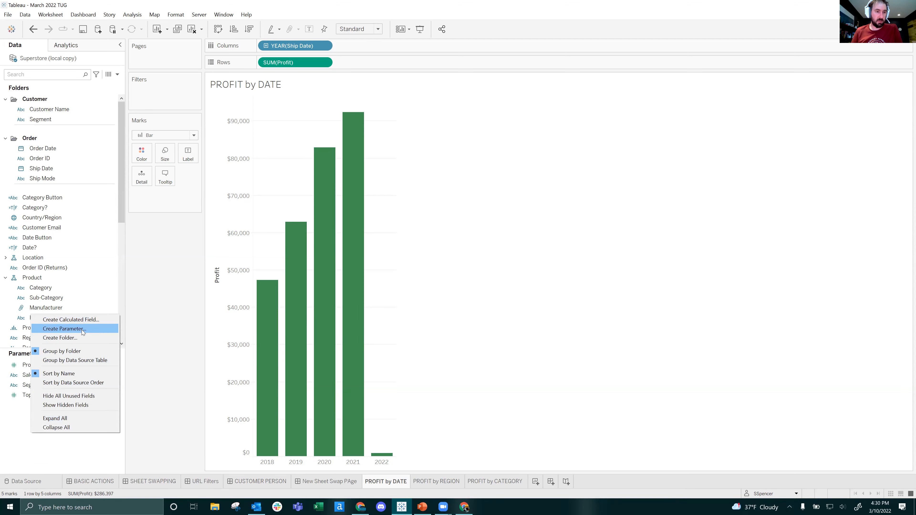
left_click(82, 329)
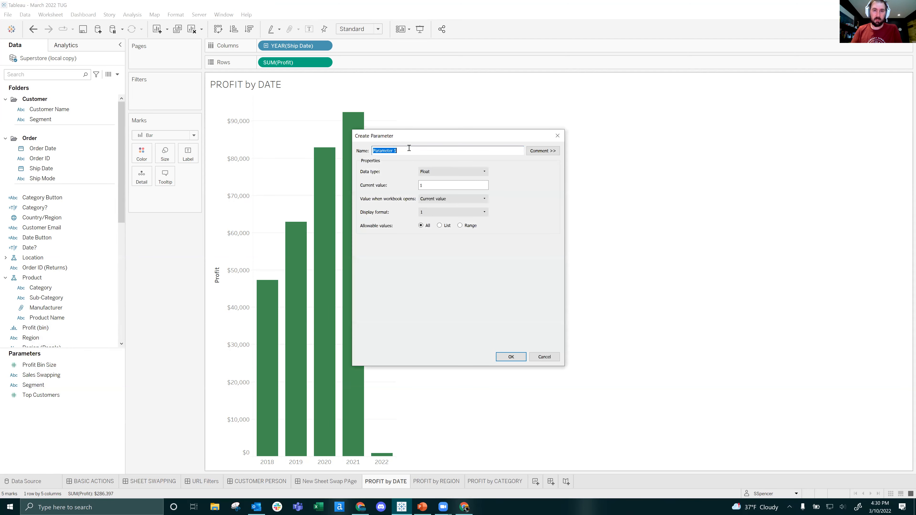
type("New ")
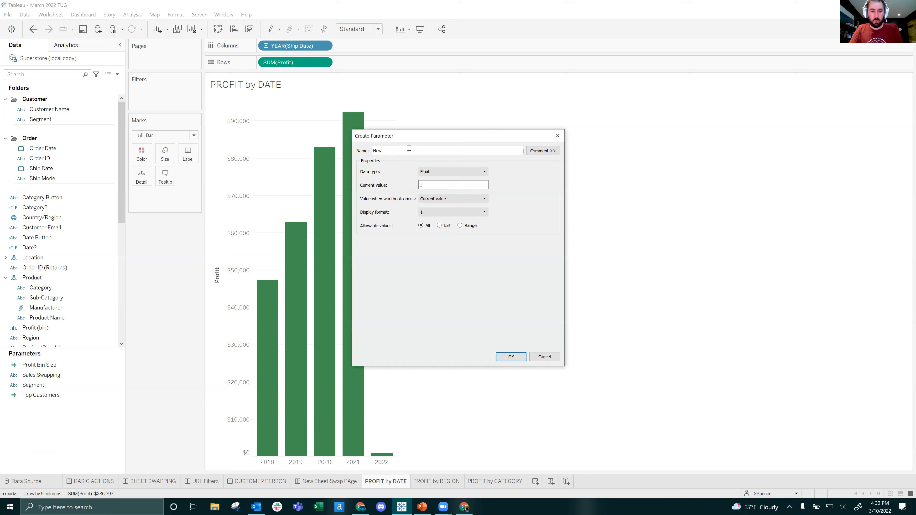
type("Sheet Swap")
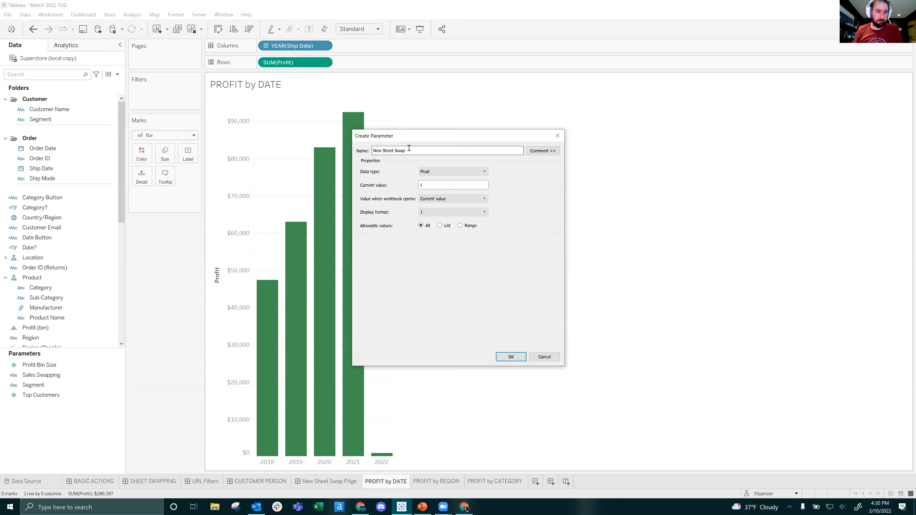
left_click(456, 171)
left_click(435, 189)
left_click(431, 188)
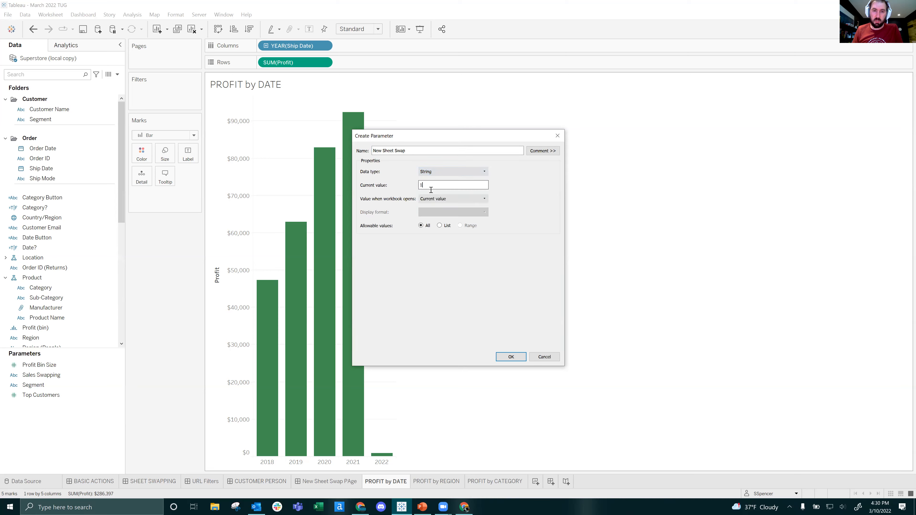
Restrict the parameter's allowable values to a list containing Date and Region, and save the parameter.
left_click(447, 225)
left_click(402, 257)
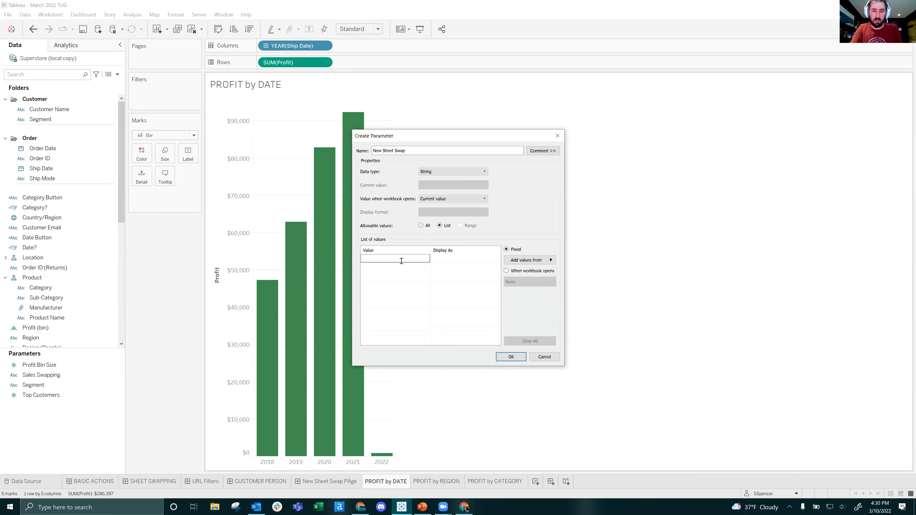
key("Return")
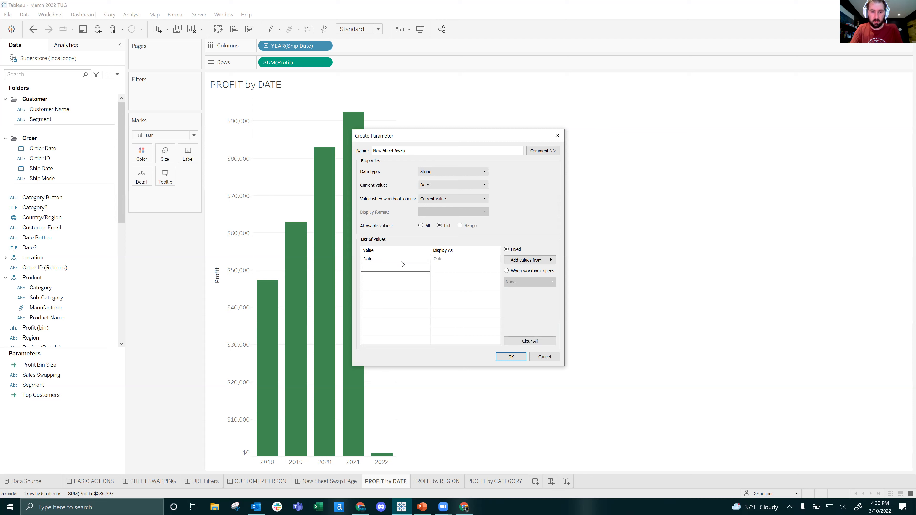
type("Region")
key("Return")
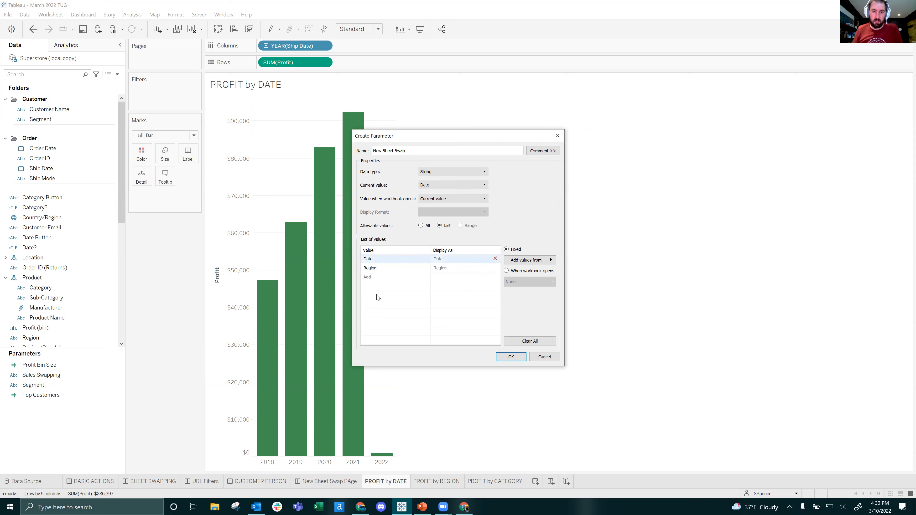
key("Return")
Edit the New Sheet Swap parameter to add Category to its list of values.
right_click(55, 368)
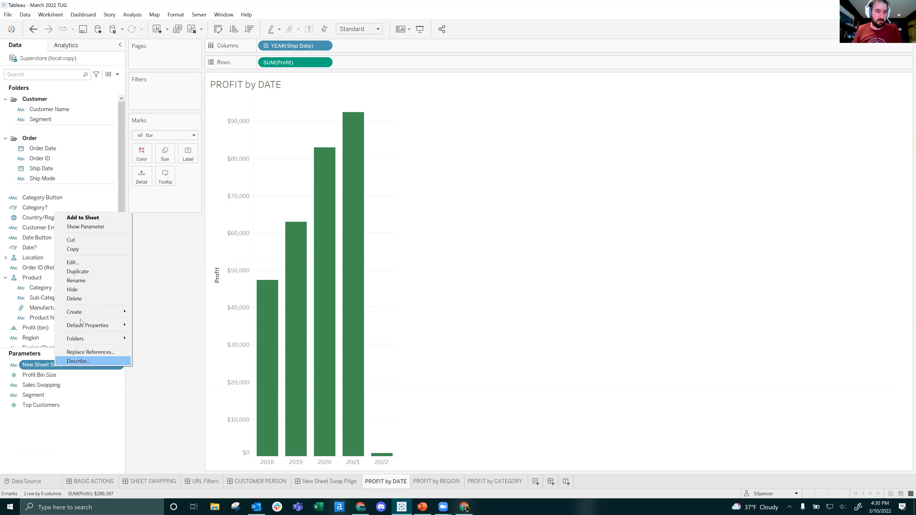
left_click(86, 266)
left_click(379, 278)
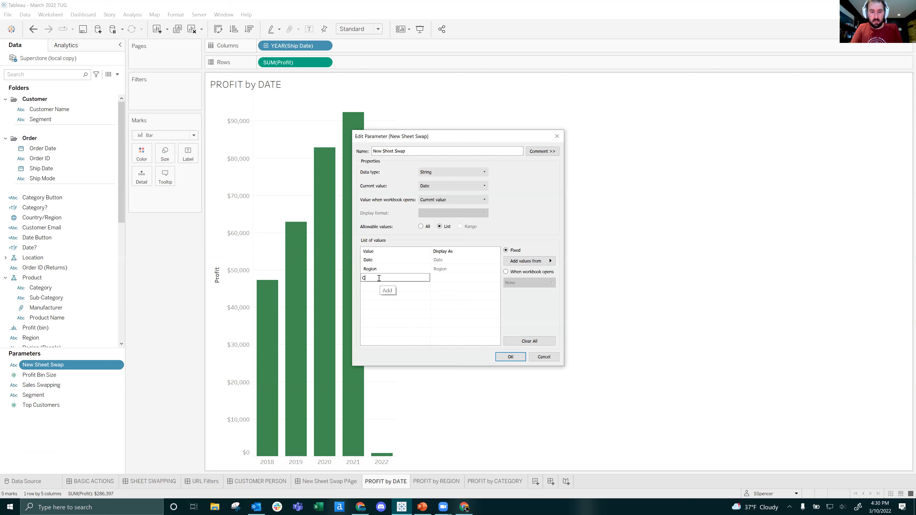
type("Category")
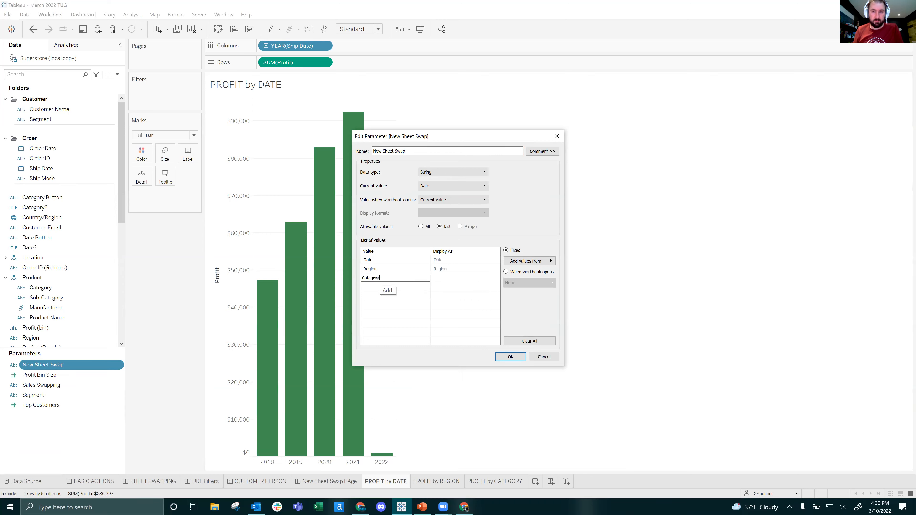
left_click(511, 357)
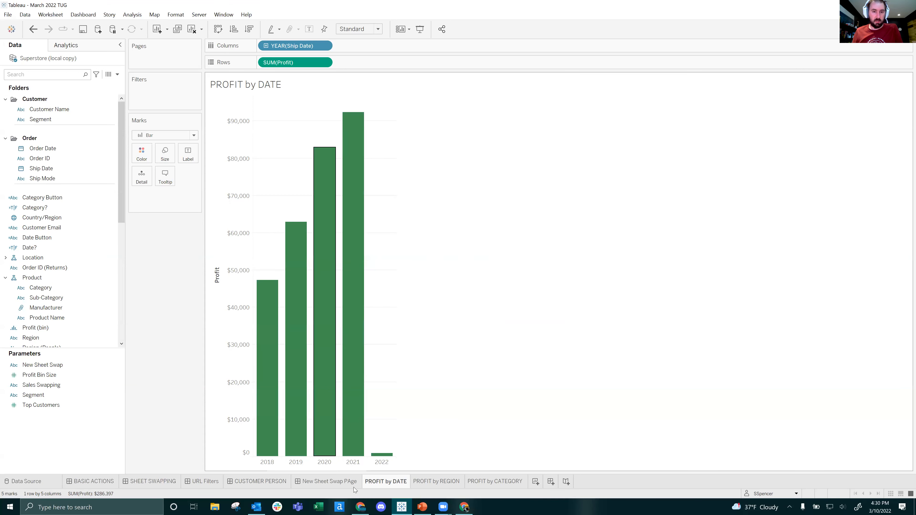
Add a horizontal container above the three charts on the New Sheet Swap PAge dashboard.
left_click(329, 481)
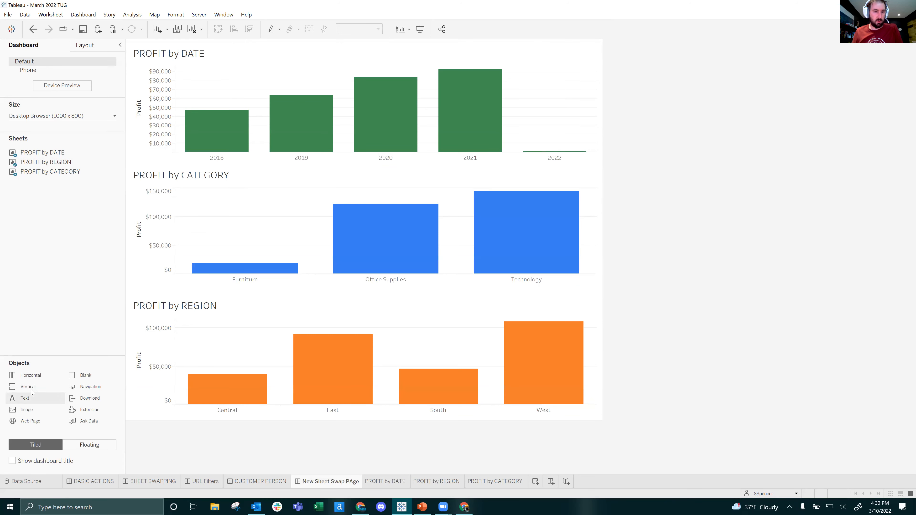
left_click_drag(31, 376, 349, 55)
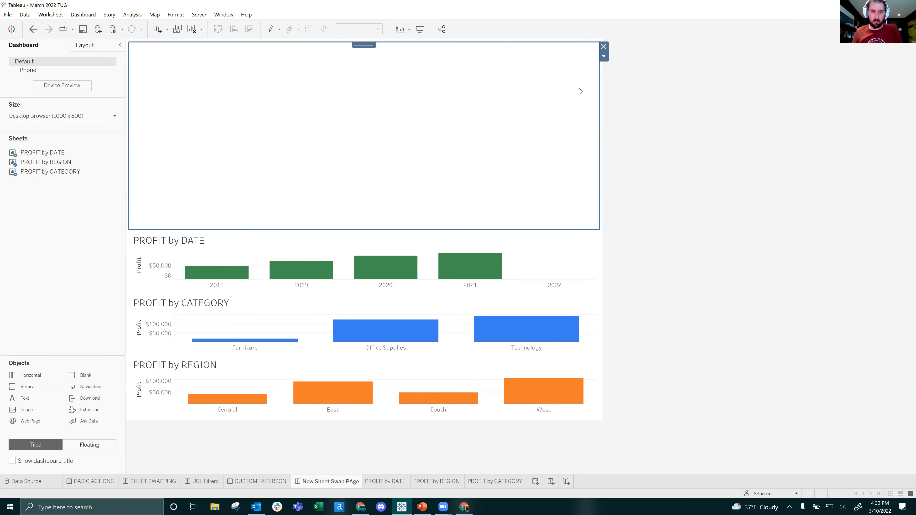
Create a new worksheet and place the Date Button field on it as the mark's text.
left_click(536, 482)
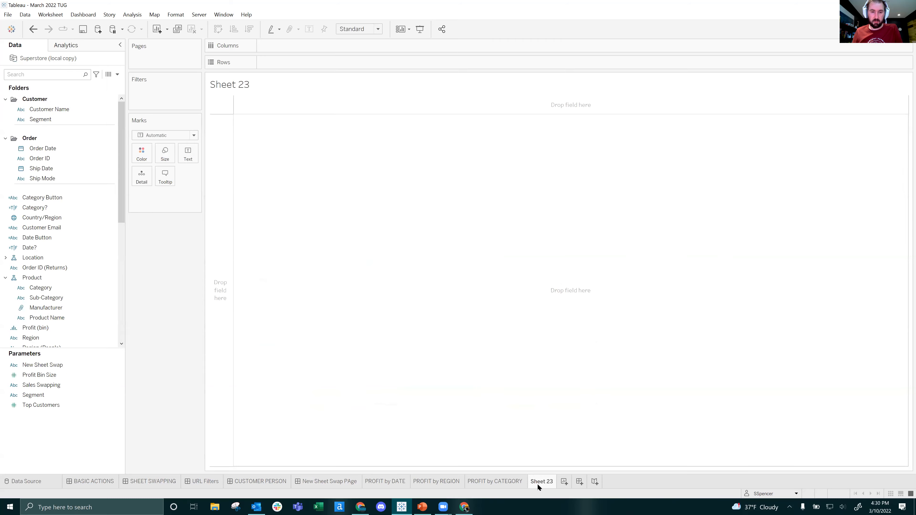
left_click_drag(74, 359, 73, 422)
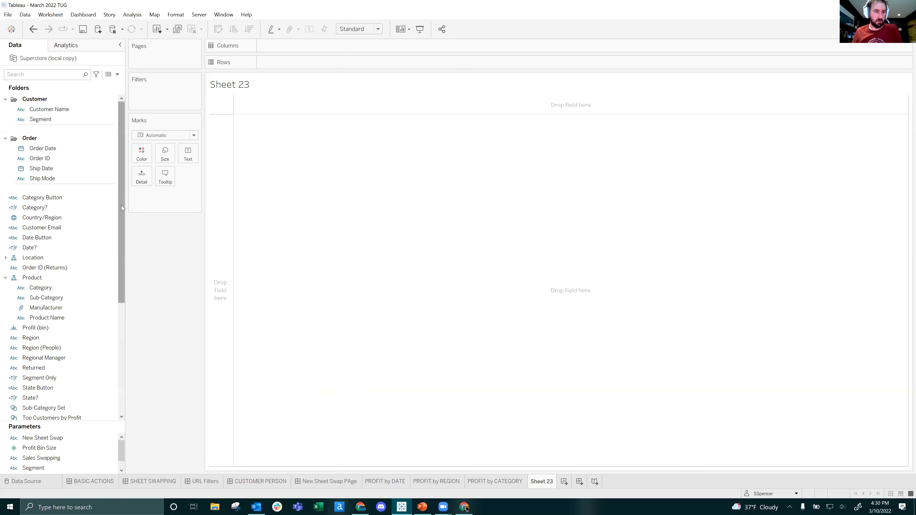
left_click_drag(120, 206, 126, 360)
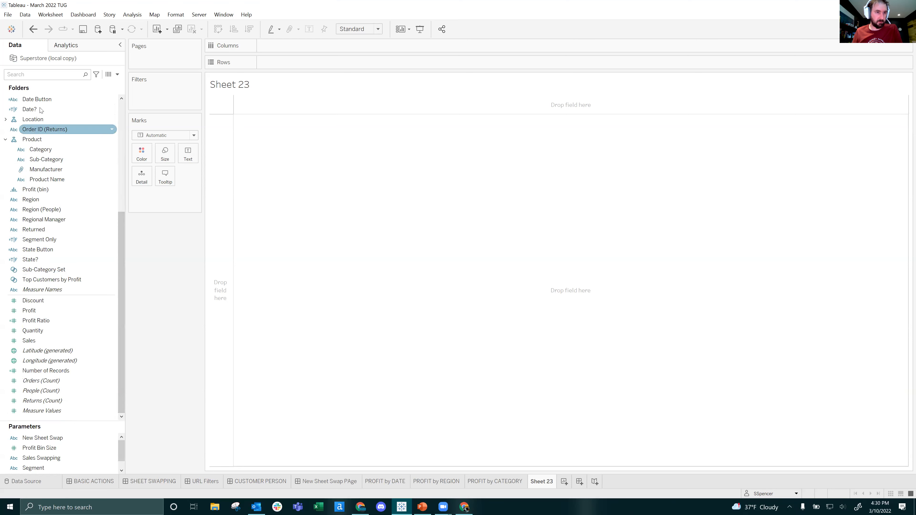
right_click(51, 101)
left_click(188, 324)
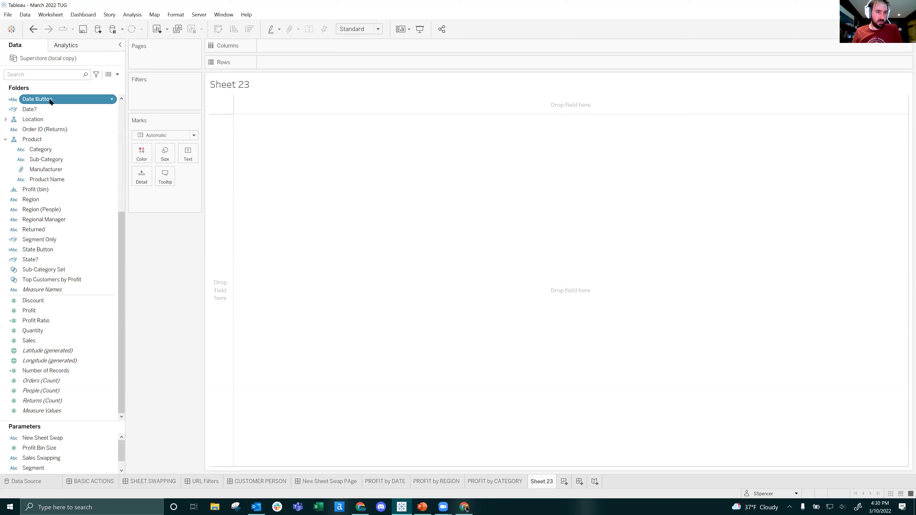
left_click_drag(51, 102, 201, 164)
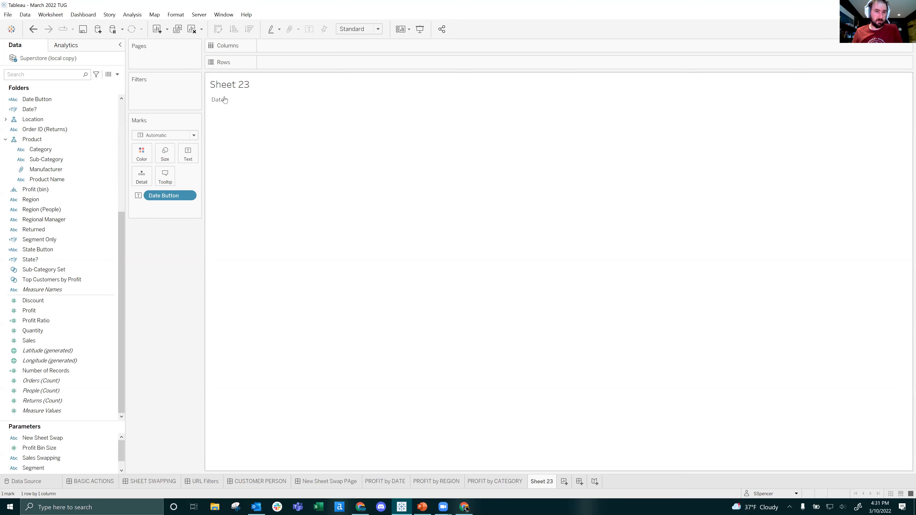
left_click(45, 101)
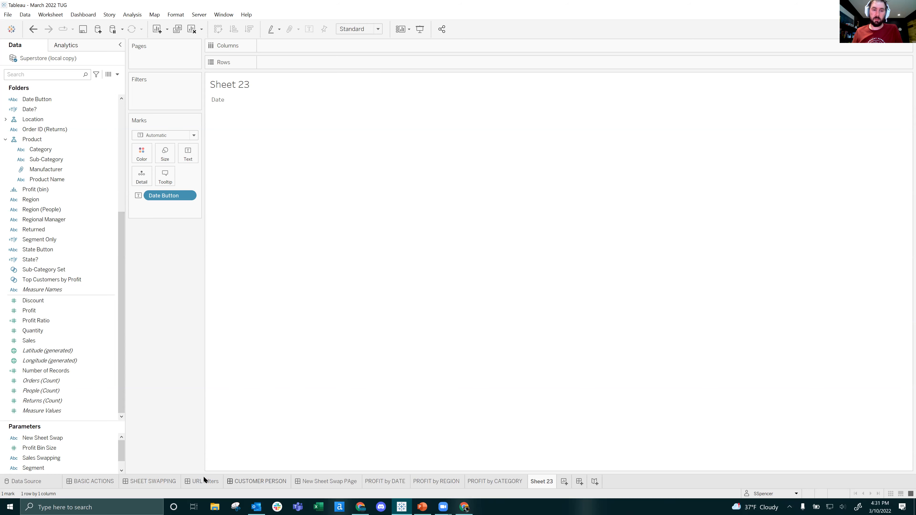
Examine how the existing Date Button sheet of the SHEET SWAPPING dashboard is built, and return to Sheet 23.
left_click(250, 481)
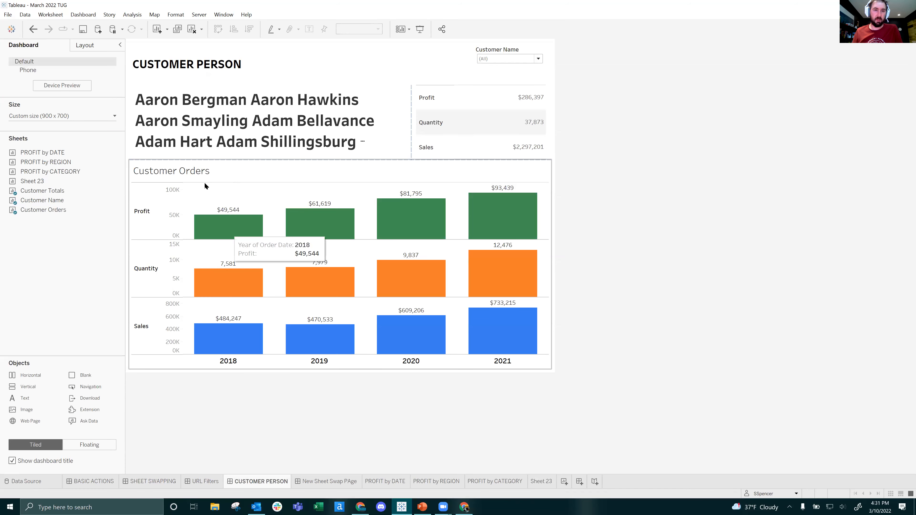
left_click(158, 485)
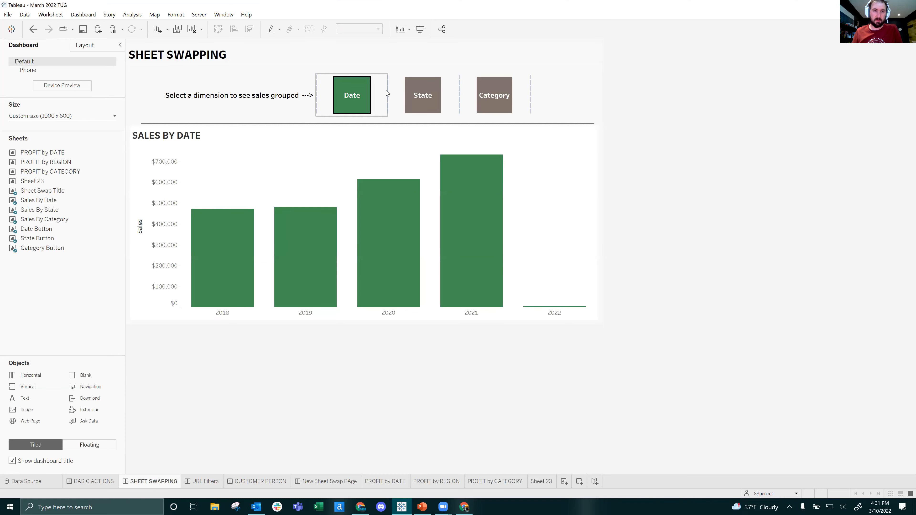
left_click(393, 94)
left_click(394, 87)
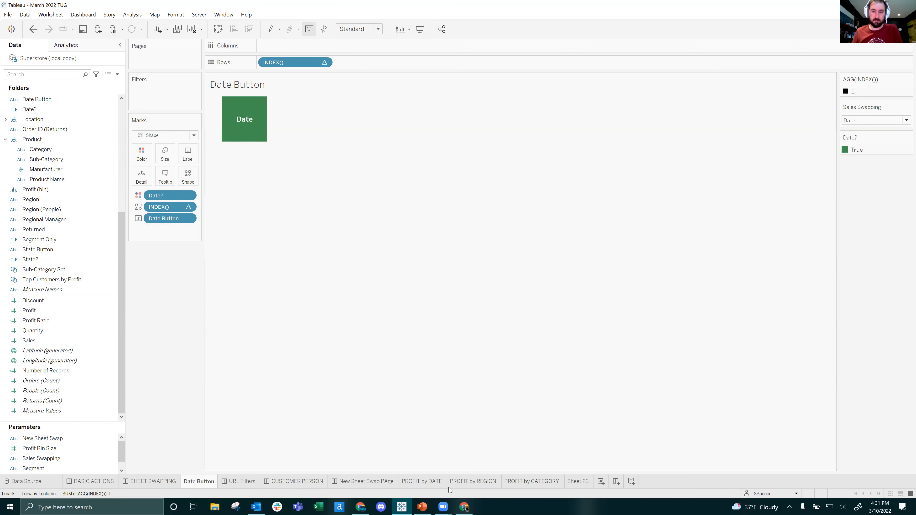
left_click(423, 484)
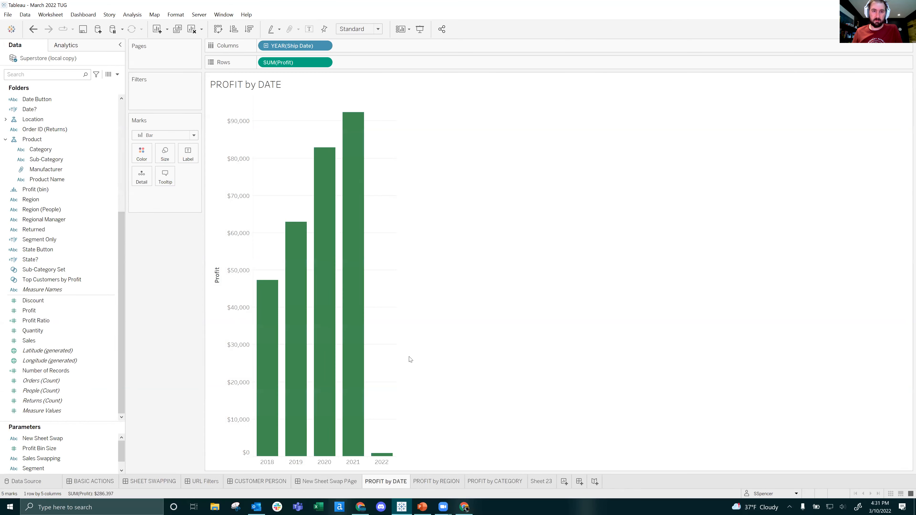
left_click(541, 482)
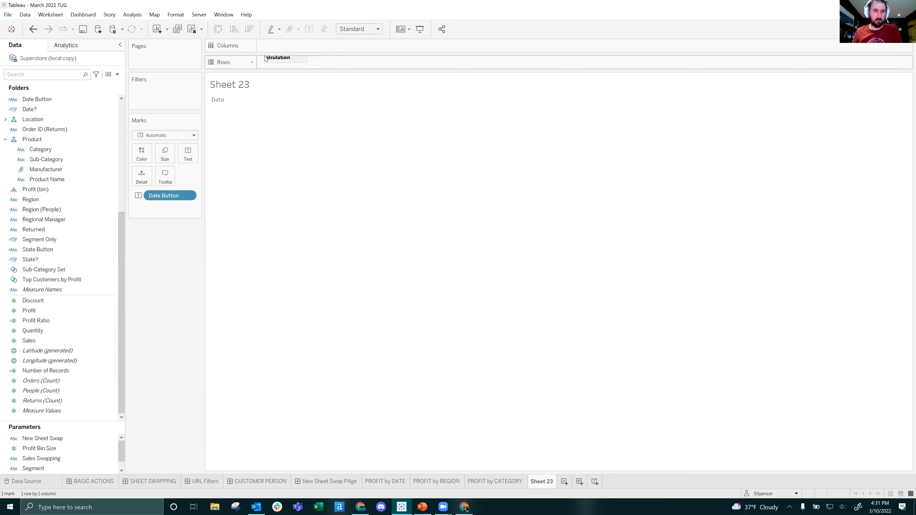
Add an INDEX() calculation to Rows on Sheet 23.
double_click(285, 63)
type("index")
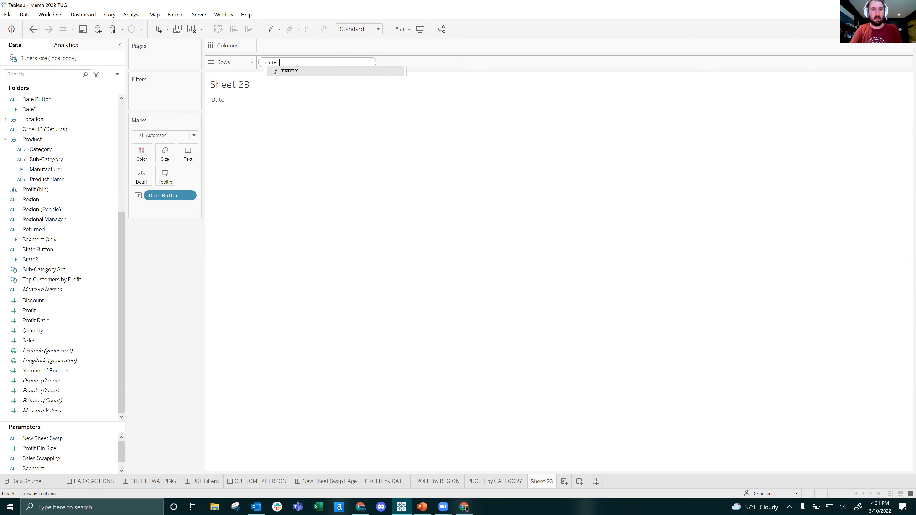
key("Return")
key("Return")
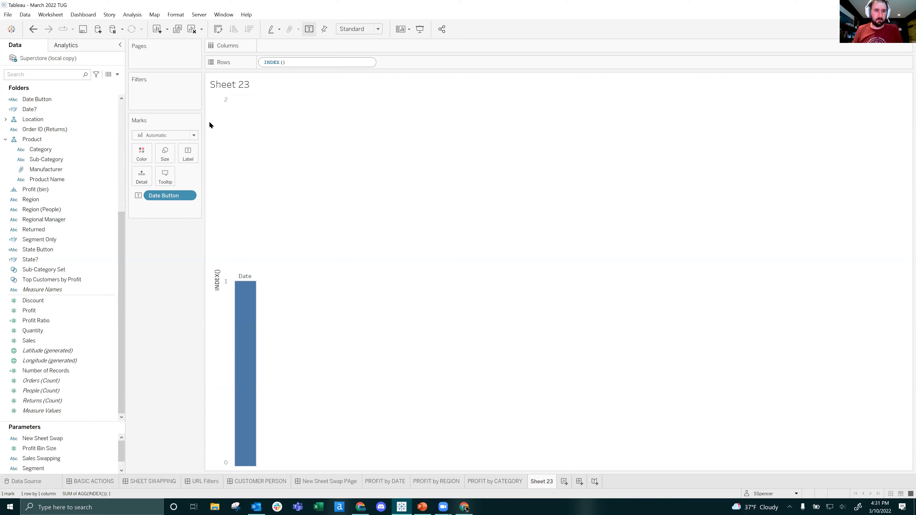
Set the mark type to Shape, make INDEX() discrete and assign a copy of it to Shape.
left_click(194, 135)
left_click(152, 211)
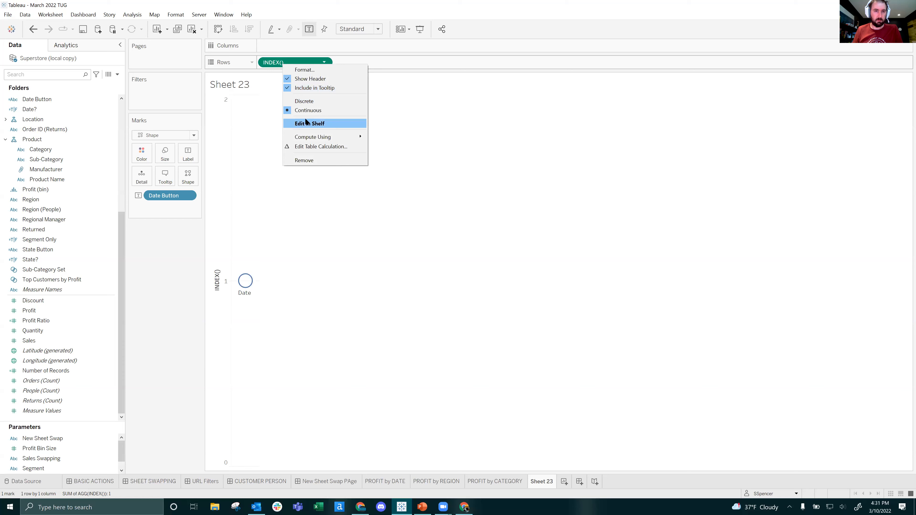
left_click(300, 101)
left_click_drag(298, 62, 190, 177)
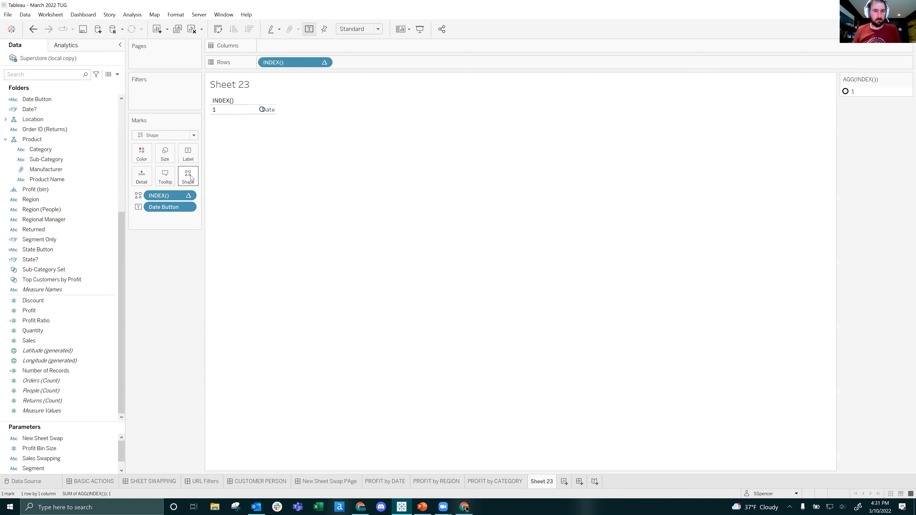
Hide the row field labels and the INDEX() row header.
right_click(228, 102)
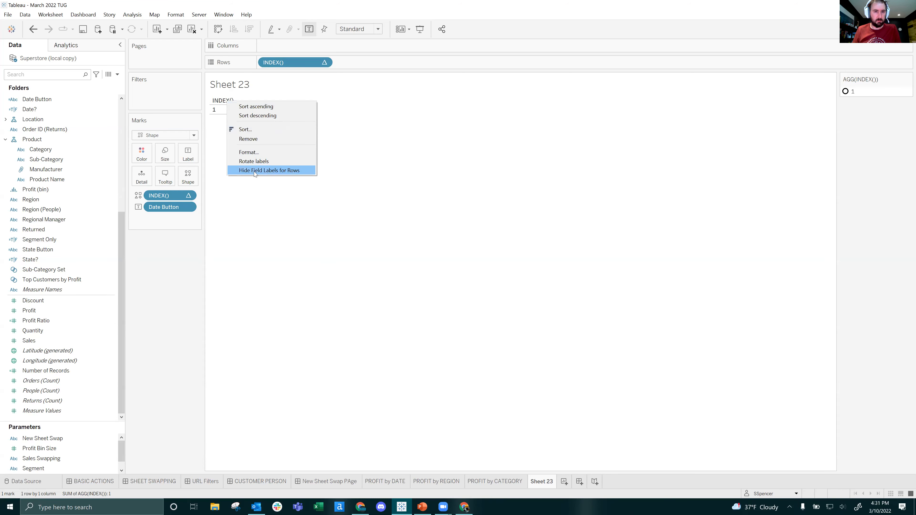
left_click(254, 171)
right_click(232, 100)
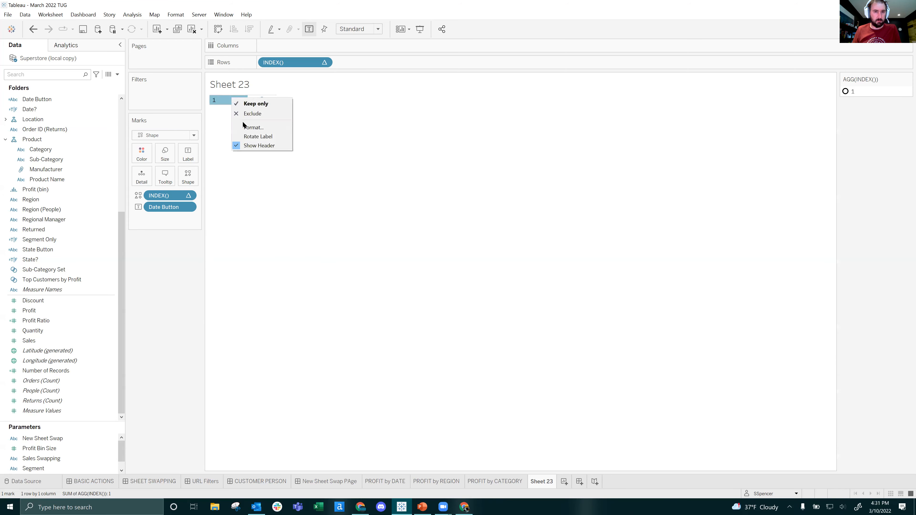
left_click(256, 146)
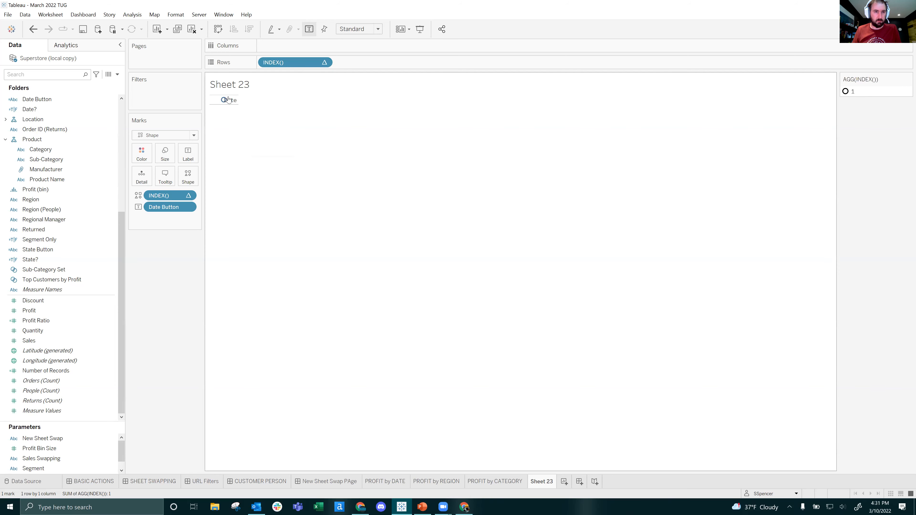
Assign the solid square from the Filled shape palette to INDEX() item 1.
left_click(194, 178)
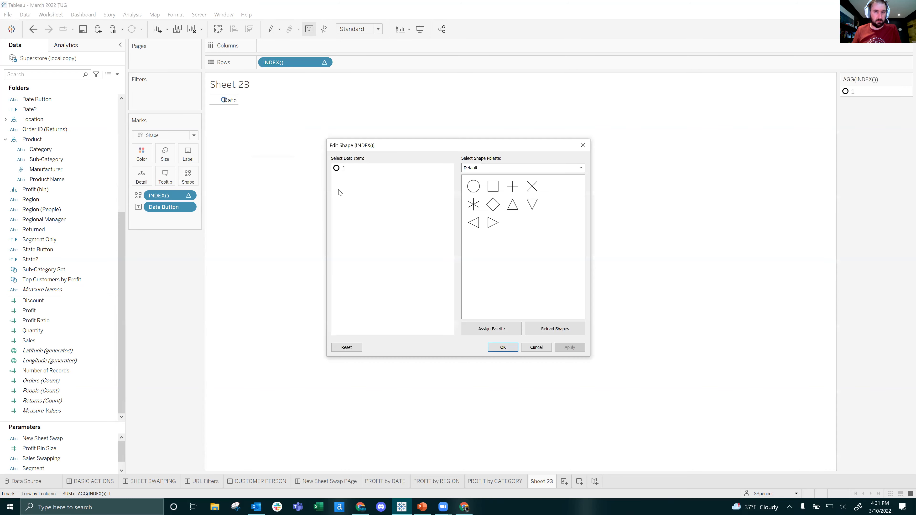
left_click(481, 167)
left_click(483, 181)
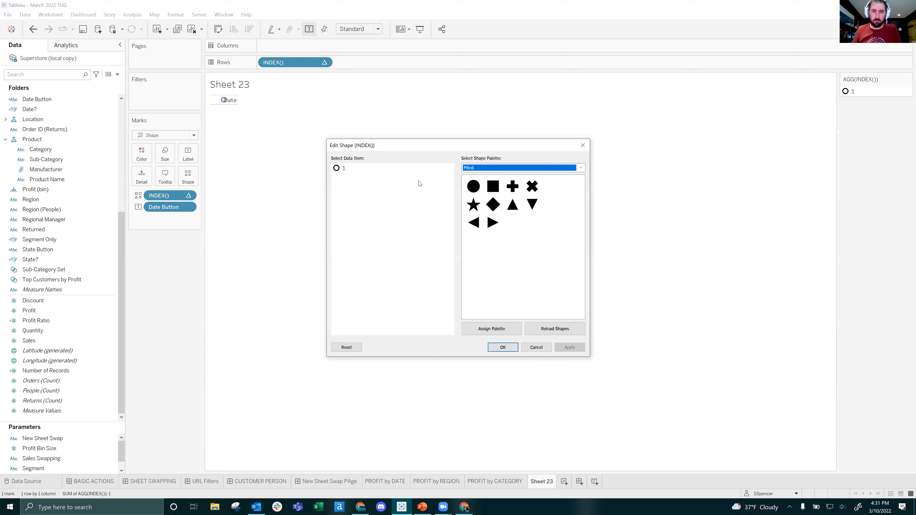
left_click(333, 171)
left_click(493, 186)
left_click(570, 348)
left_click(503, 347)
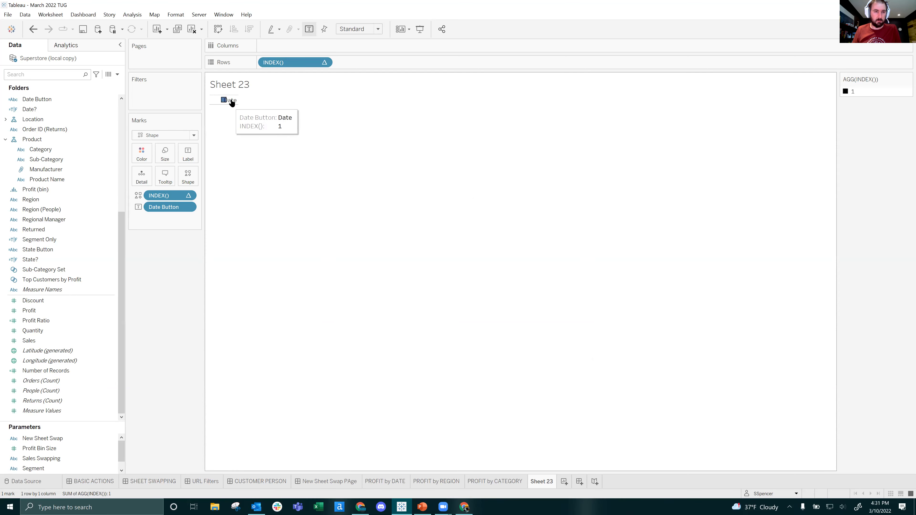
Enlarge the view's cell and increase the square mark's size to make it look like a button.
left_click_drag(218, 111, 248, 128)
left_click(170, 154)
left_click_drag(202, 177, 203, 178)
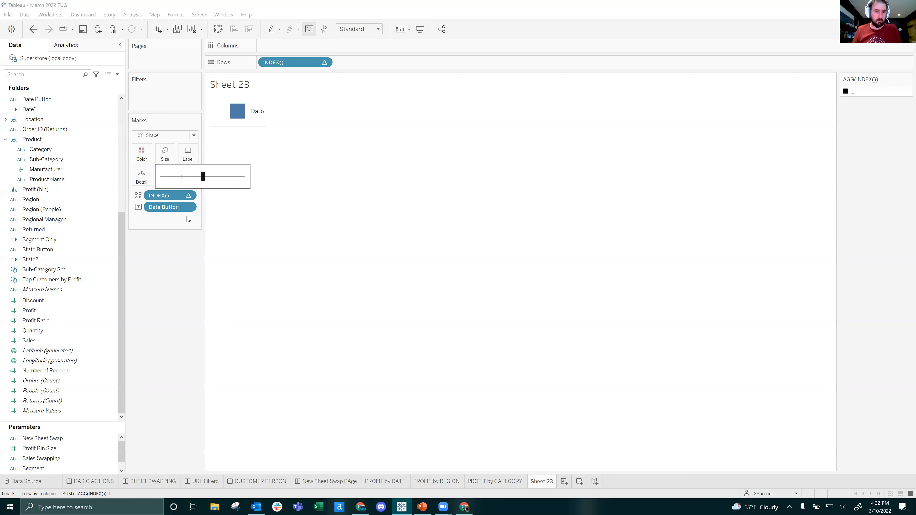
left_click(167, 306)
Center the mark label horizontally on the square.
left_click(196, 154)
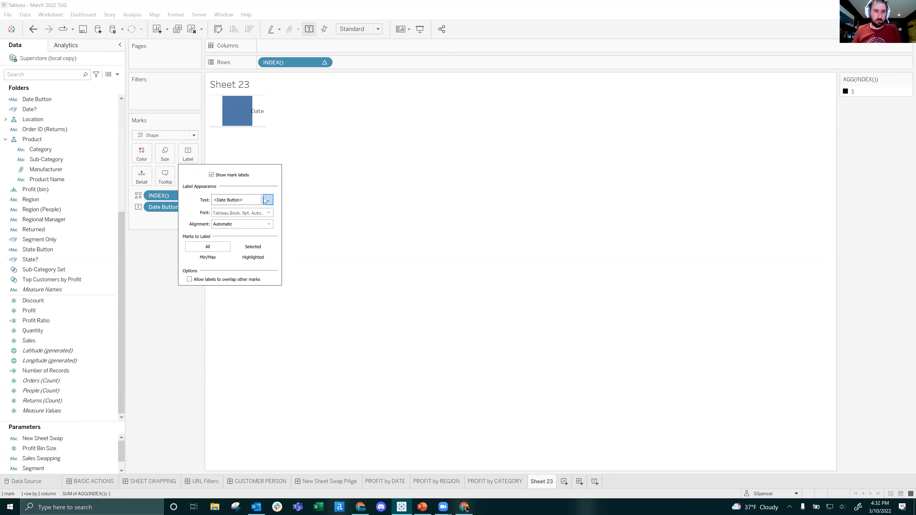
left_click(252, 224)
left_click(236, 258)
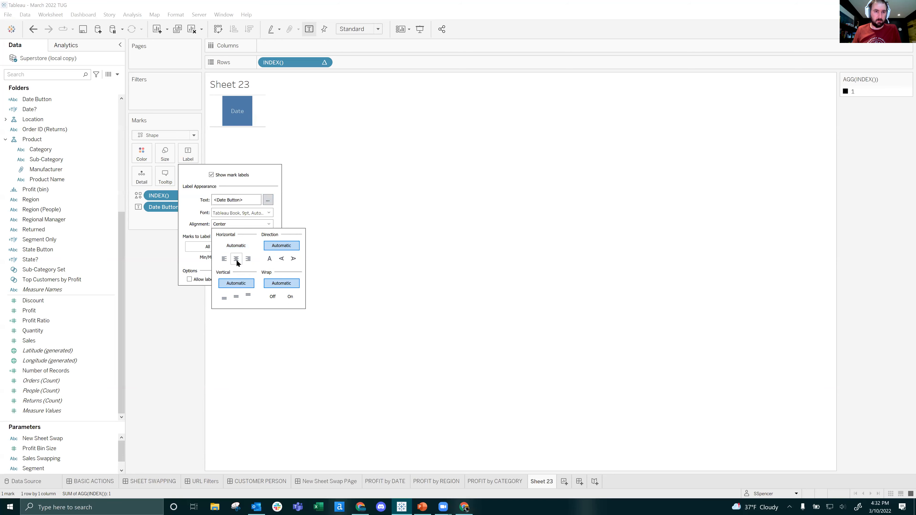
left_click(202, 309)
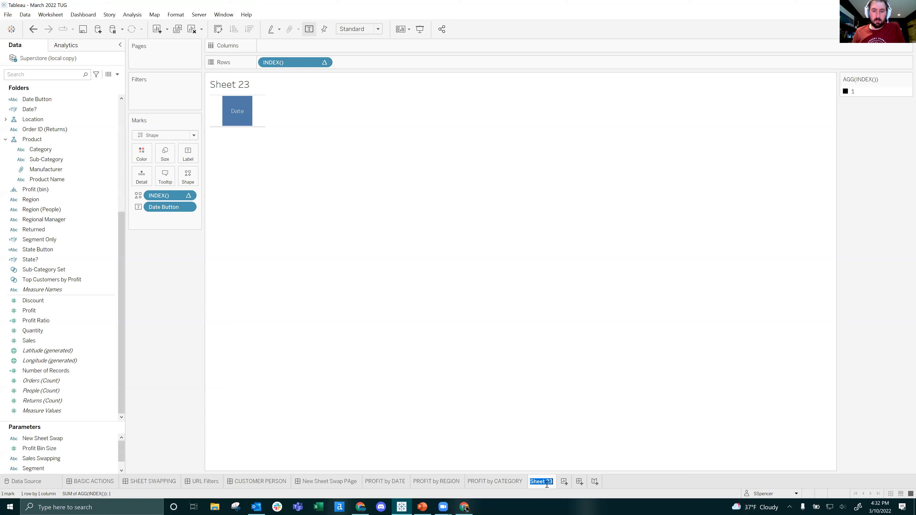
Rename Sheet 23 as New Date Button.
type("New Date Button")
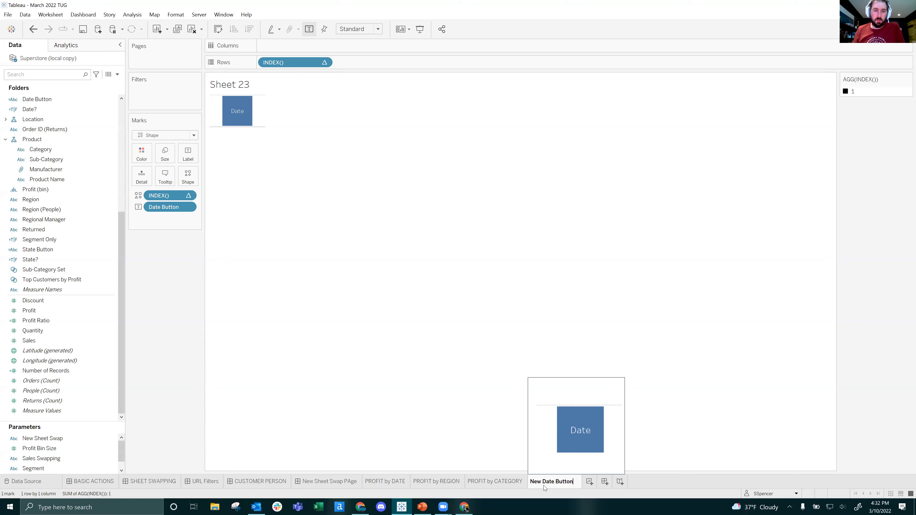
key("Return")
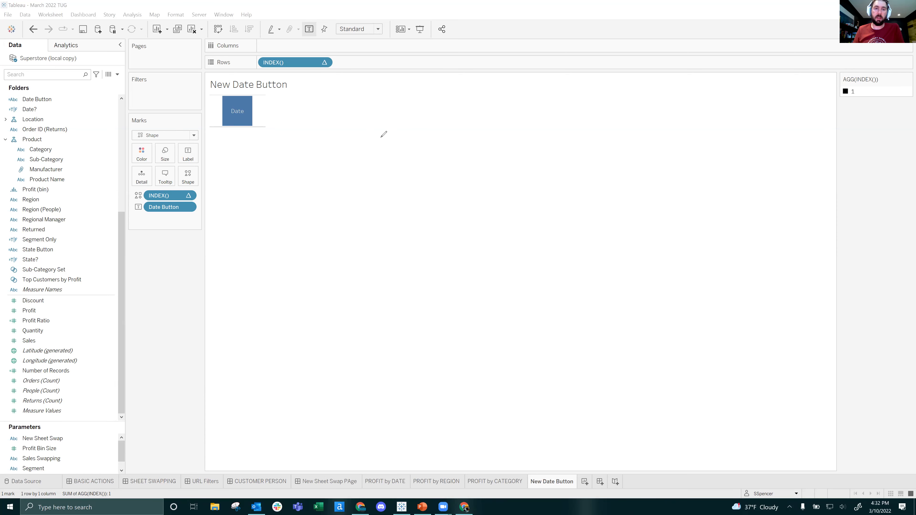
mouse_move(338, 240)
left_mouse_down()
mouse_move(613, 304)
mouse_move(616, 106)
mouse_move(290, 103)
left_mouse_up()
mouse_move(453, 121)
left_mouse_down()
mouse_move(449, 301)
mouse_move(477, 278)
left_mouse_up()
left_click_drag(521, 107, 520, 266)
left_click_drag(563, 117, 560, 302)
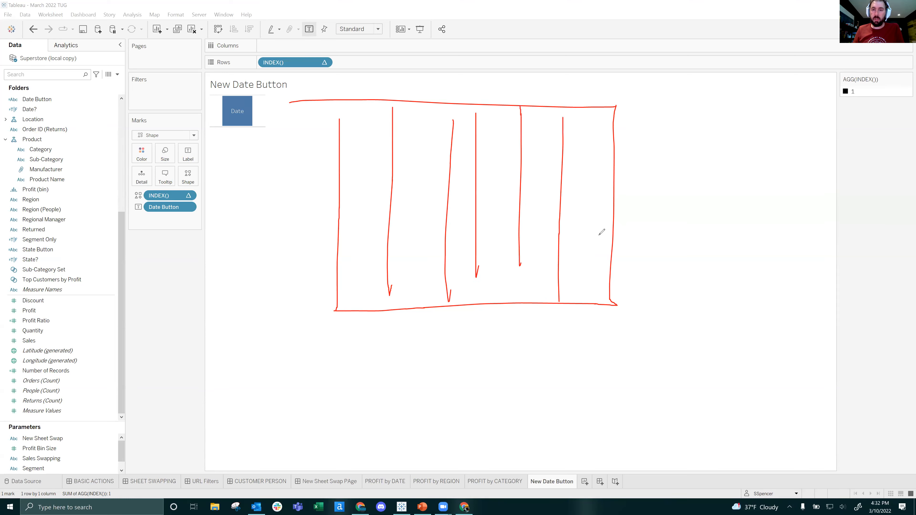
mouse_move(664, 80)
left_mouse_down()
mouse_move(710, 76)
mouse_move(700, 97)
mouse_move(721, 88)
left_mouse_up()
mouse_move(655, 124)
left_mouse_down()
mouse_move(693, 121)
mouse_move(653, 134)
left_mouse_up()
mouse_move(666, 169)
left_mouse_down()
mouse_move(696, 207)
mouse_move(692, 254)
left_mouse_up()
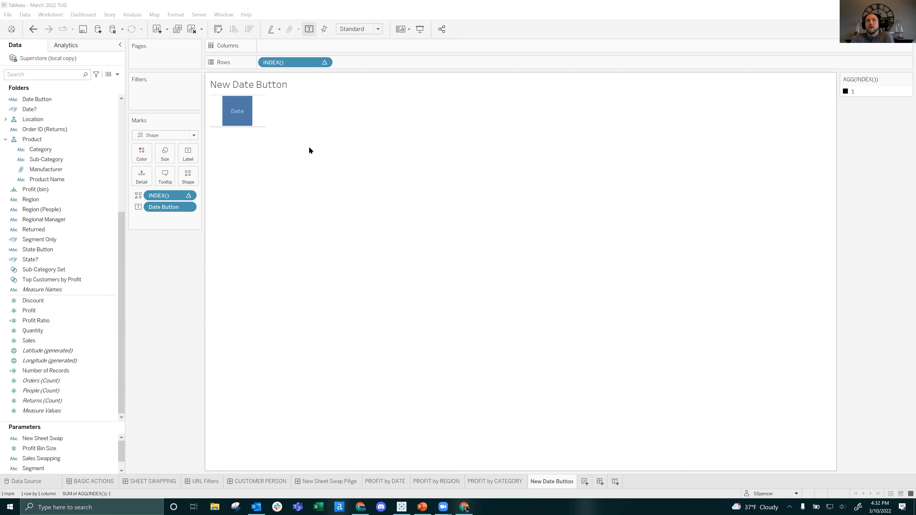
Duplicate the New Date Button sheet and replace the copy's Date Button label field with Category Button.
right_click(546, 485)
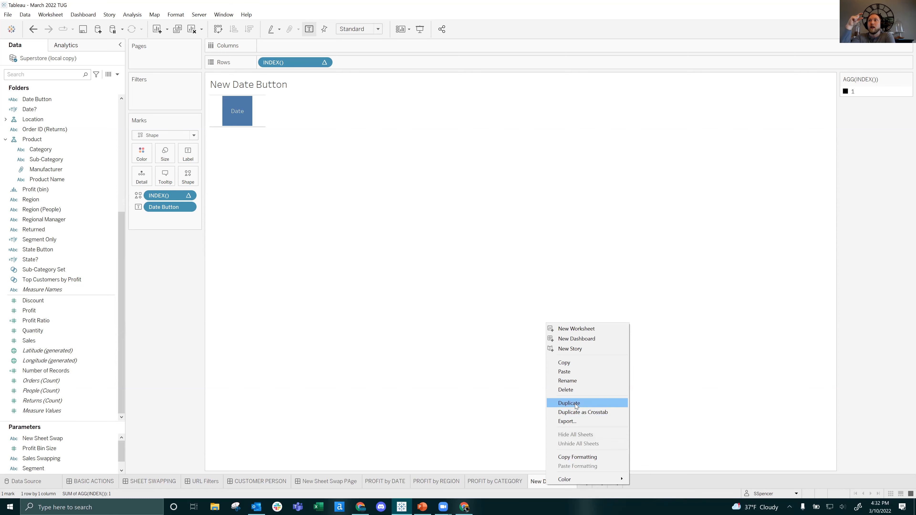
left_click(574, 404)
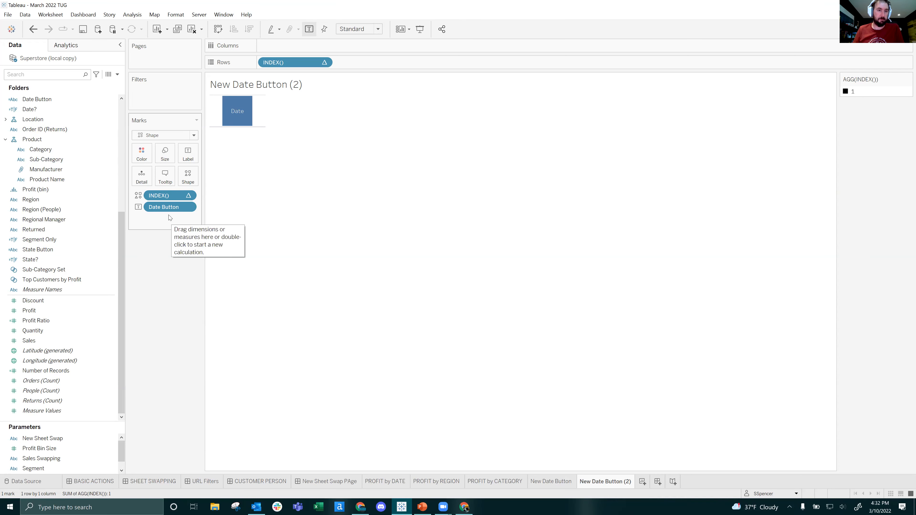
scroll(59, 239, "up", 2)
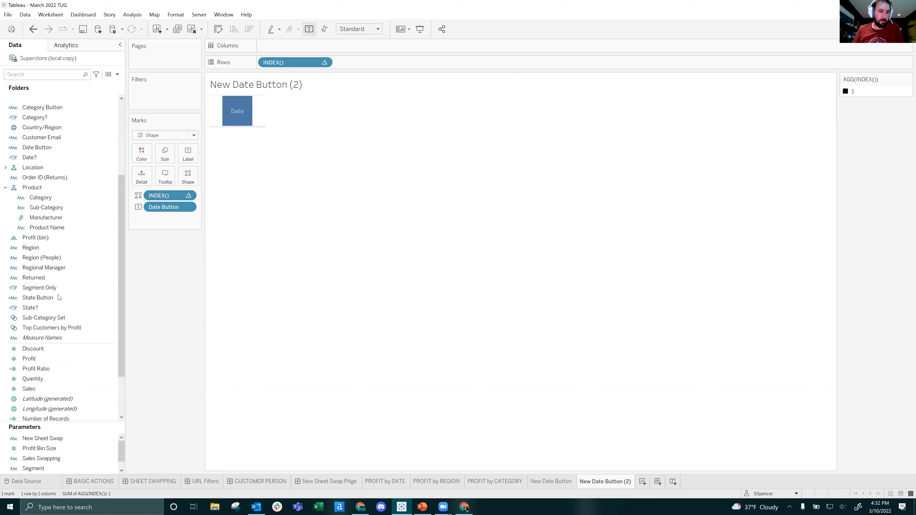
scroll(61, 327, "up", 4)
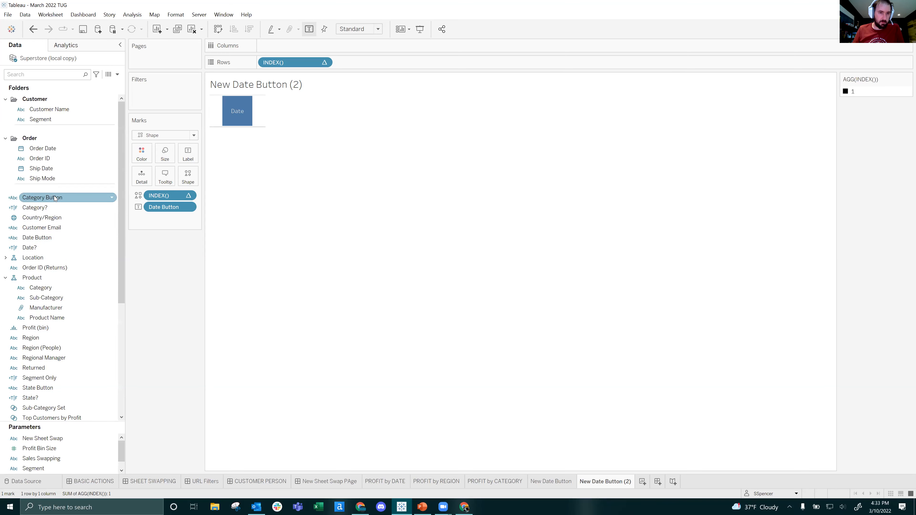
left_click_drag(54, 196, 169, 207)
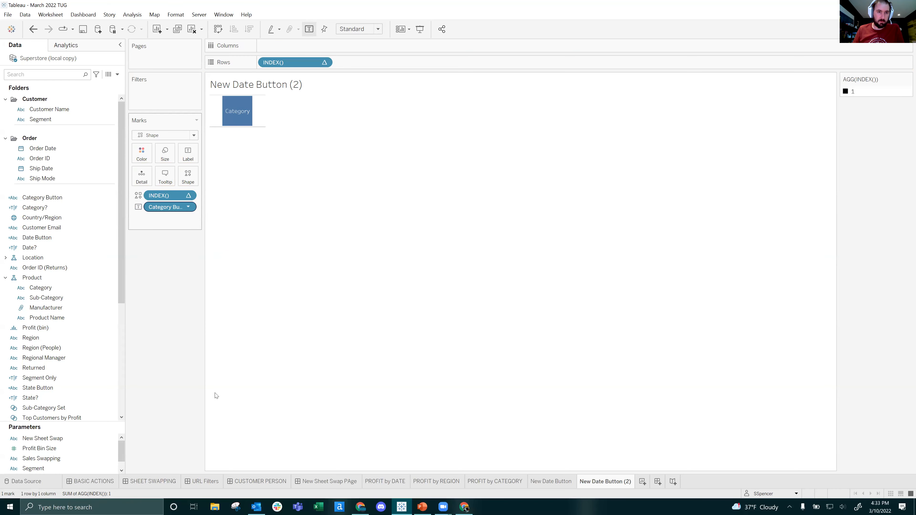
Rename the duplicated New Date Button (2) sheet as New Category Button.
left_click(604, 483)
double_click(604, 483)
left_click(602, 484)
key("BackSpace")
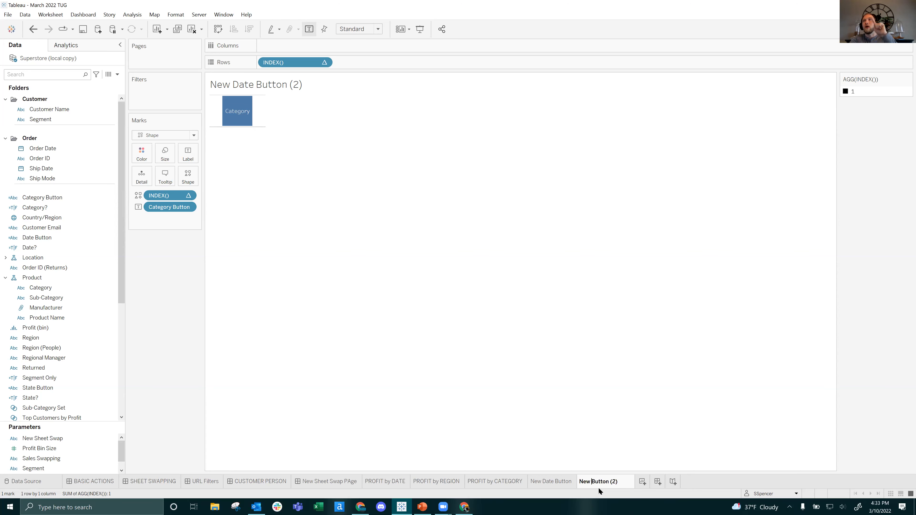
type("Cate")
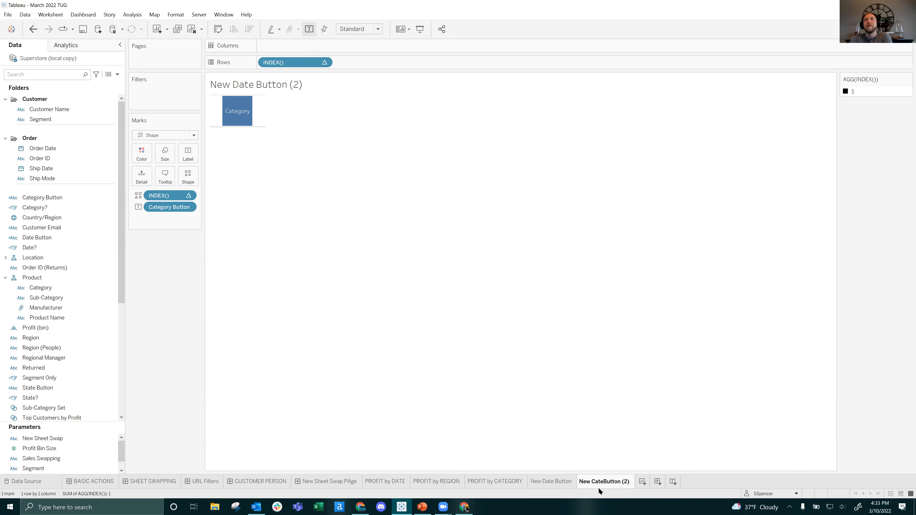
type("gory")
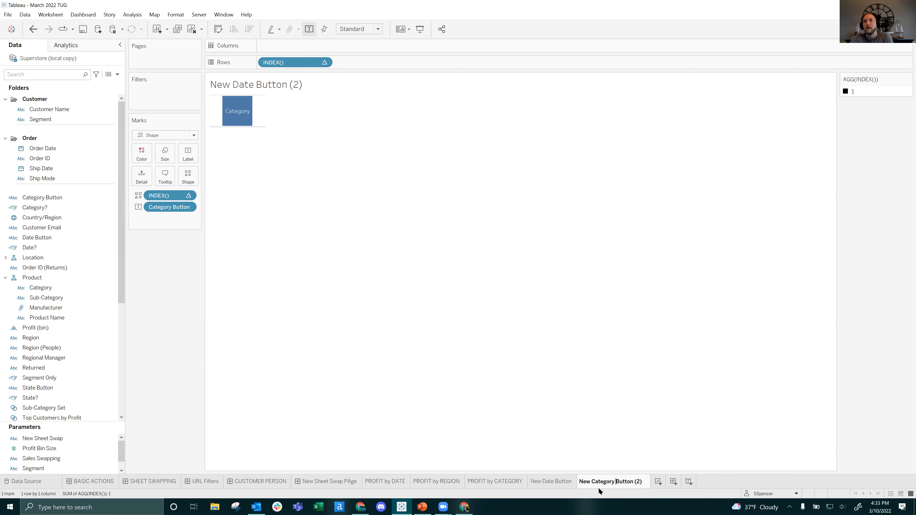
left_click(642, 483)
key("BackSpace")
key("BackSpace")
key("BackSpace")
key("BackSpace")
key("BackSpace")
type("on")
key("Return")
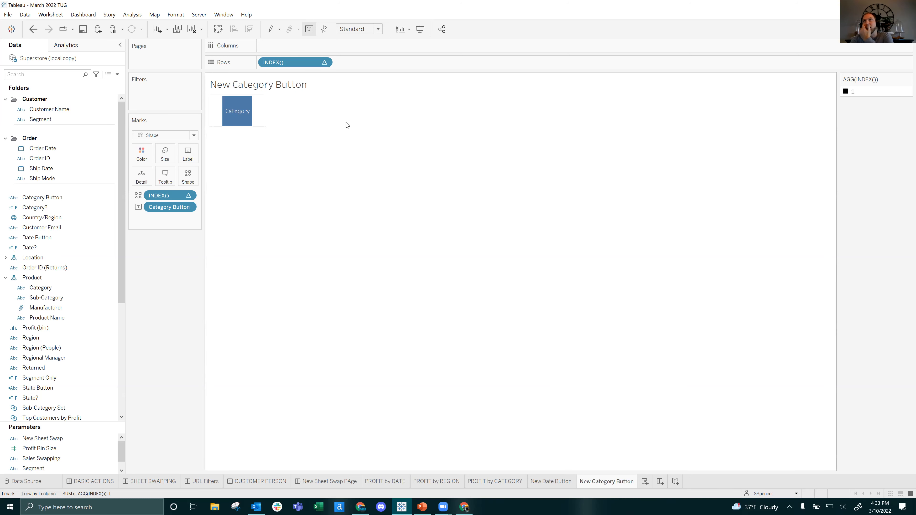
Duplicate the New Category Button sheet.
right_click(617, 486)
left_click(661, 403)
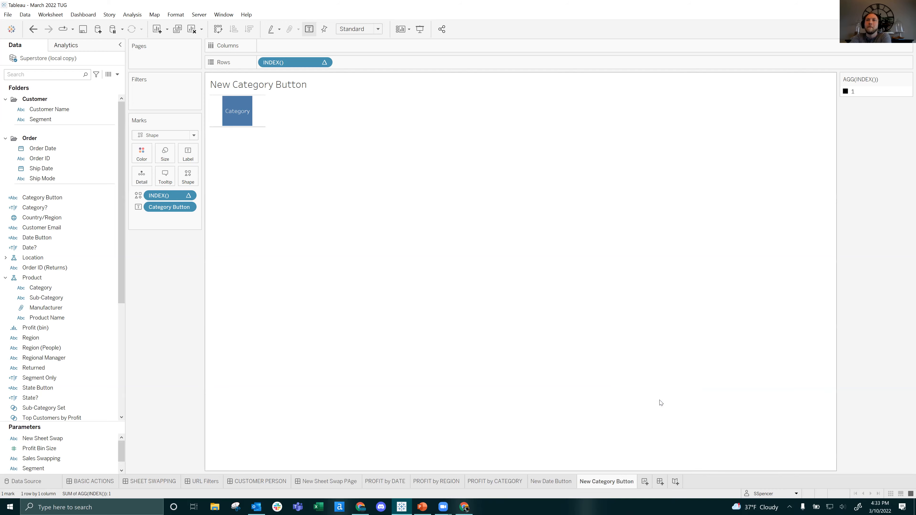
scroll(66, 361, "down", 4)
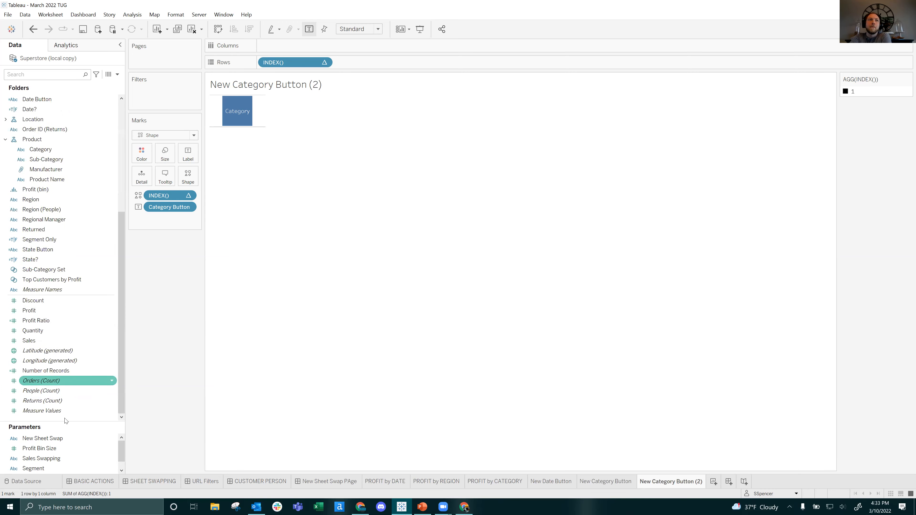
left_click(64, 413)
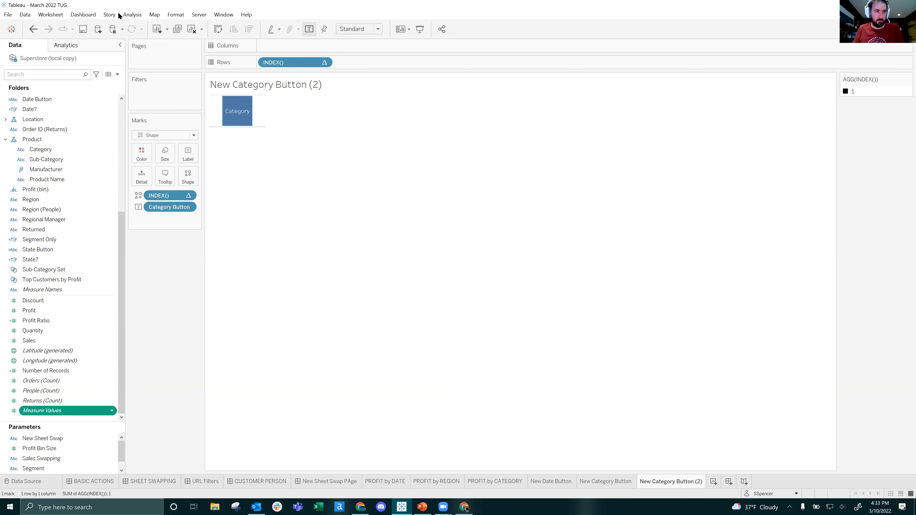
Create a calculated field named Reigon Button containing the text "Region" and use it as the square's label instead of Category Button.
left_click(131, 16)
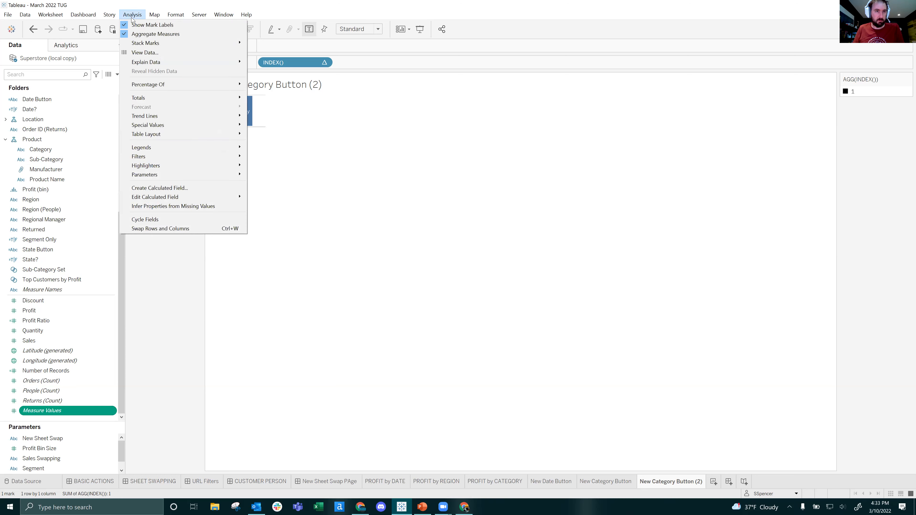
left_click(150, 188)
left_click(388, 195)
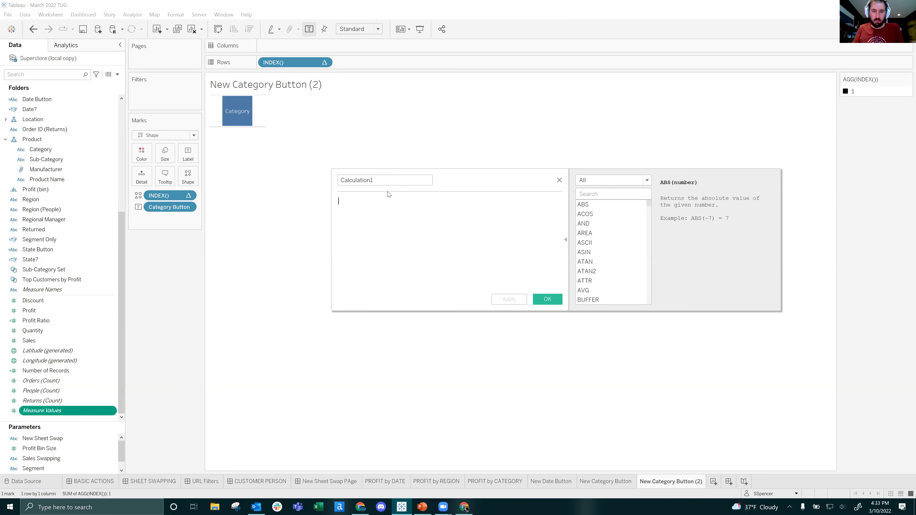
double_click(389, 184)
type("R")
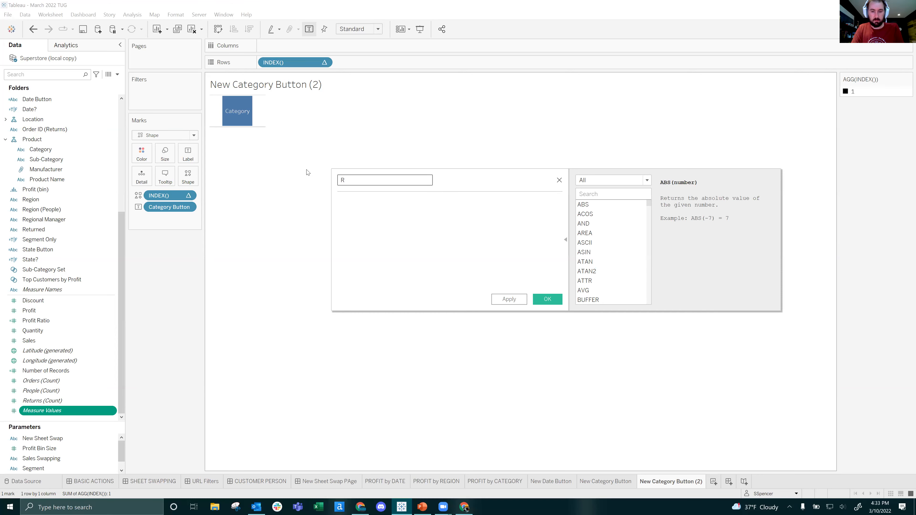
type("eigon Button")
key("Tab")
type("'Reig")
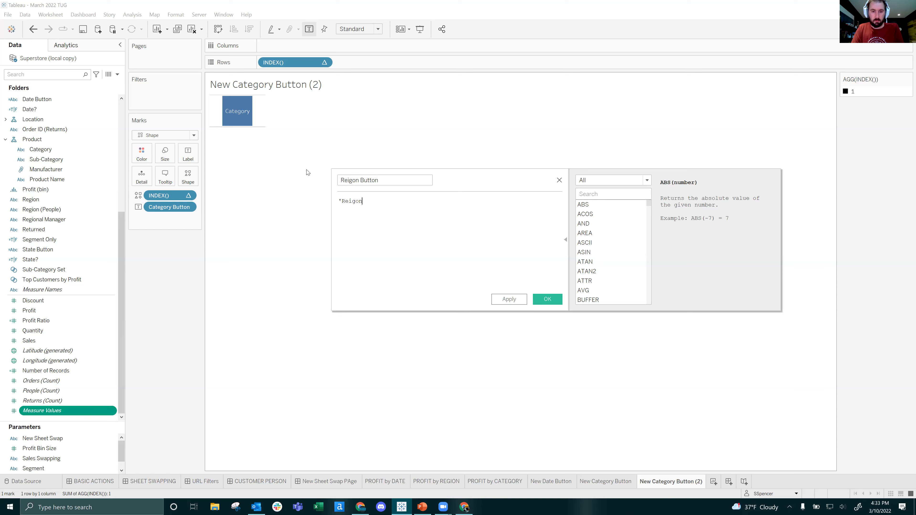
key("BackSpace")
key("BackSpace")
type("on'")
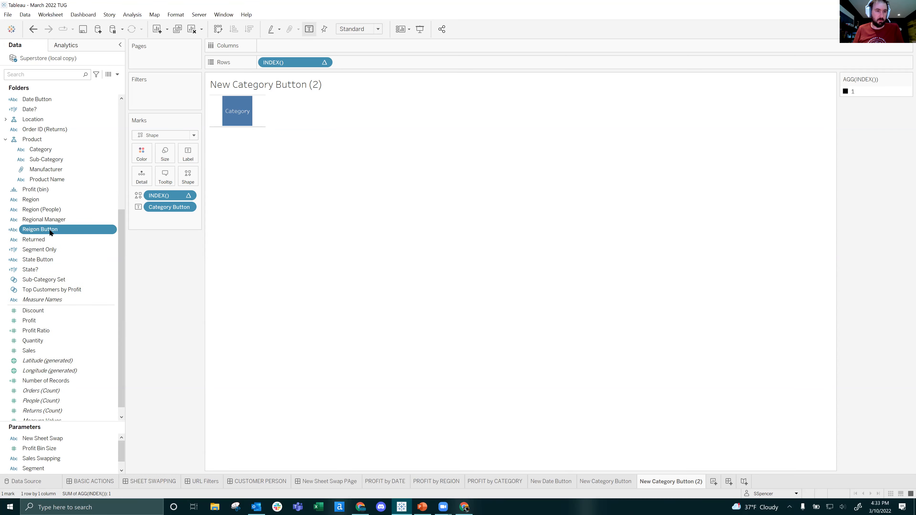
left_click_drag(81, 229, 168, 209)
left_click(713, 482)
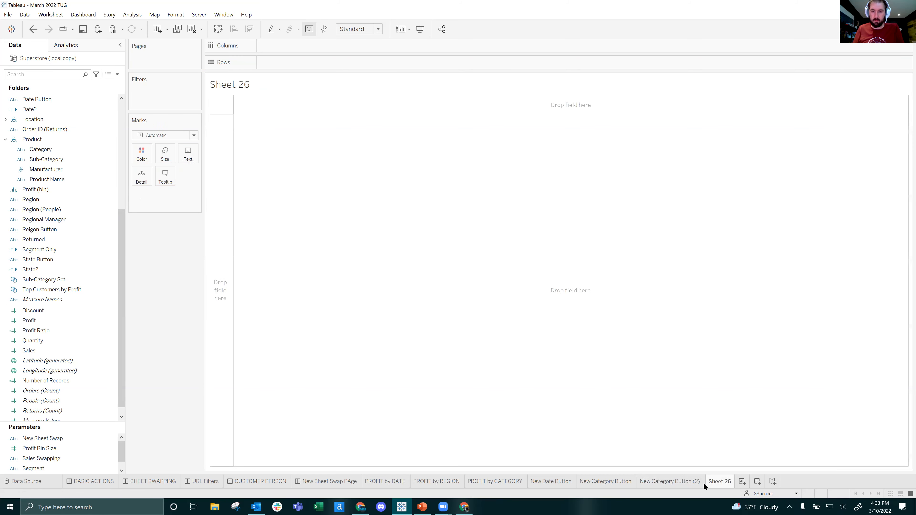
right_click(719, 485)
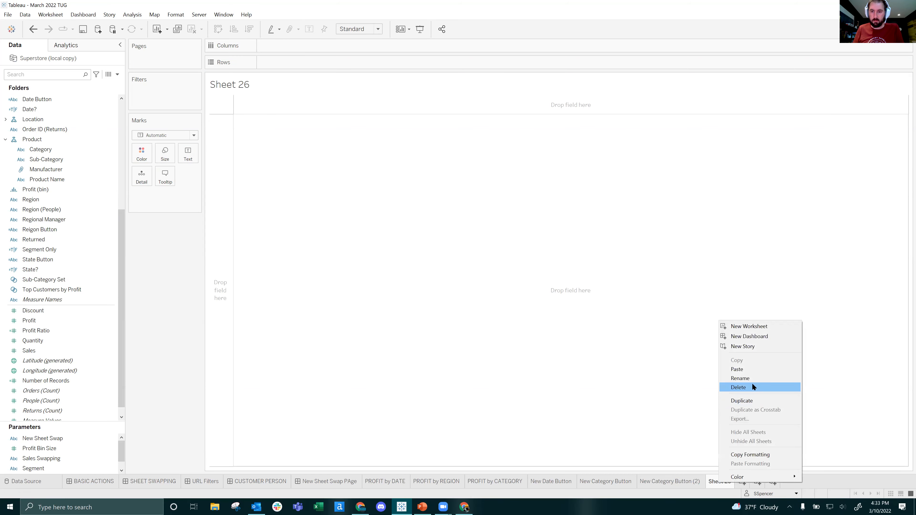
left_click(753, 386)
Rename the New Category Button (2) sheet as New Region Button.
double_click(702, 482)
left_click(702, 482)
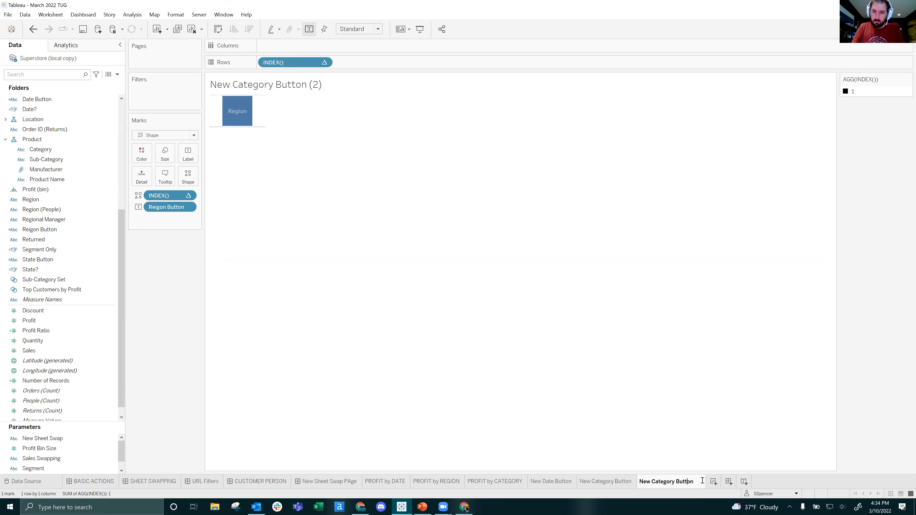
key("BackSpace")
key("BackSpace")
key("BackSpace")
key("BackSpace")
key("BackSpace")
key("BackSpace")
type("Region")
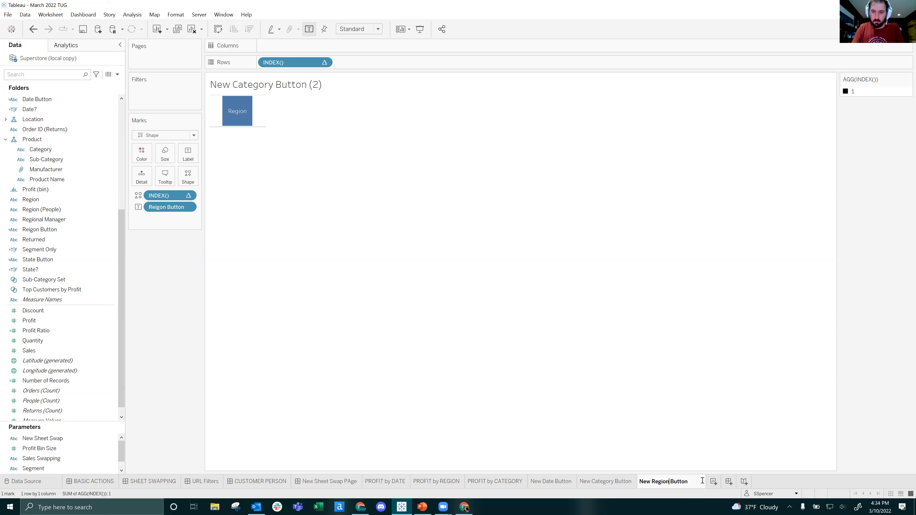
key("Return")
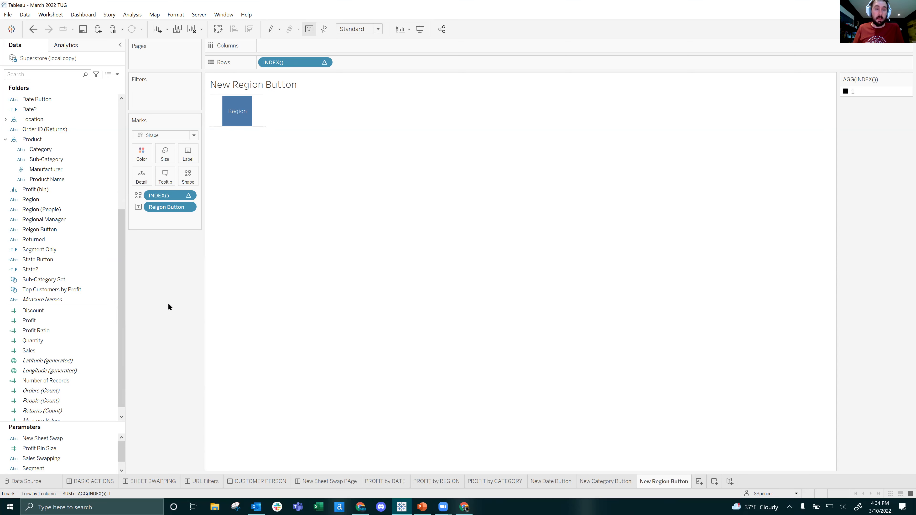
Place the New Date, New Category and New Region Button sheets side by side in the New Sheet Swap PAge dashboard's empty container.
mouse_move(242, 118)
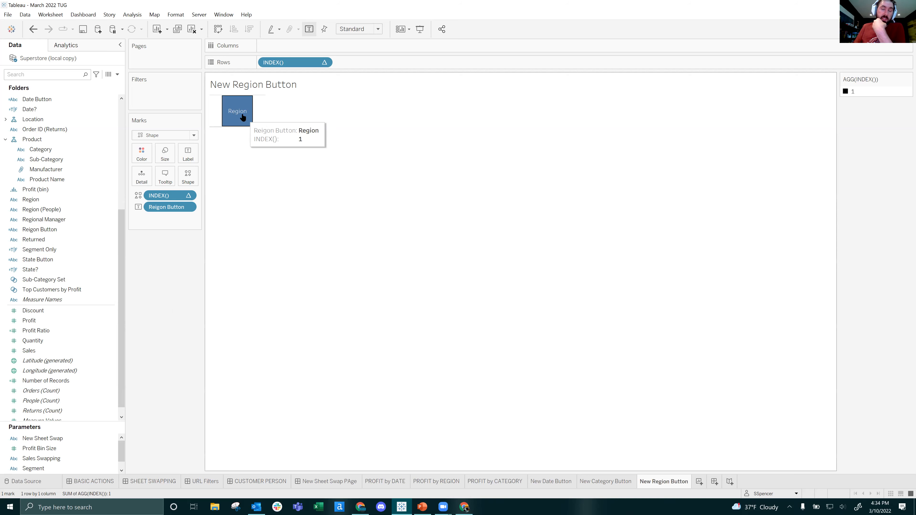
mouse_move(612, 482)
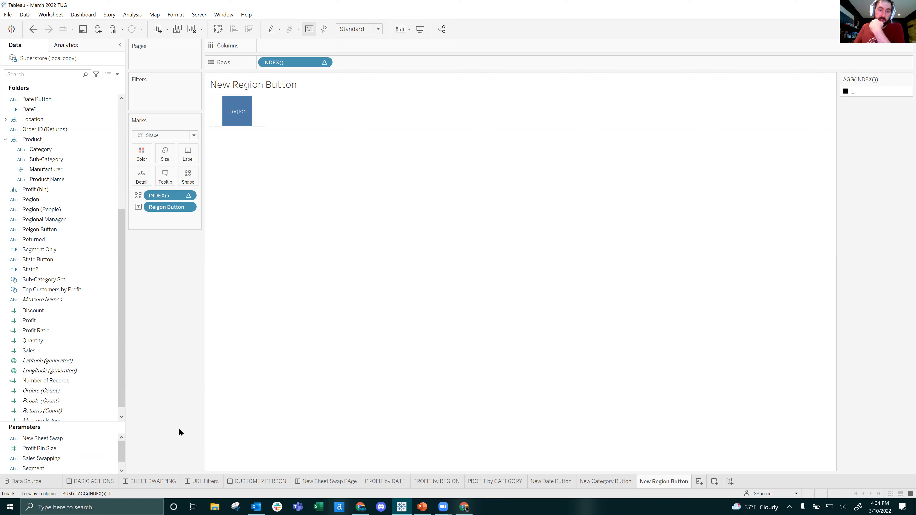
left_click(319, 476)
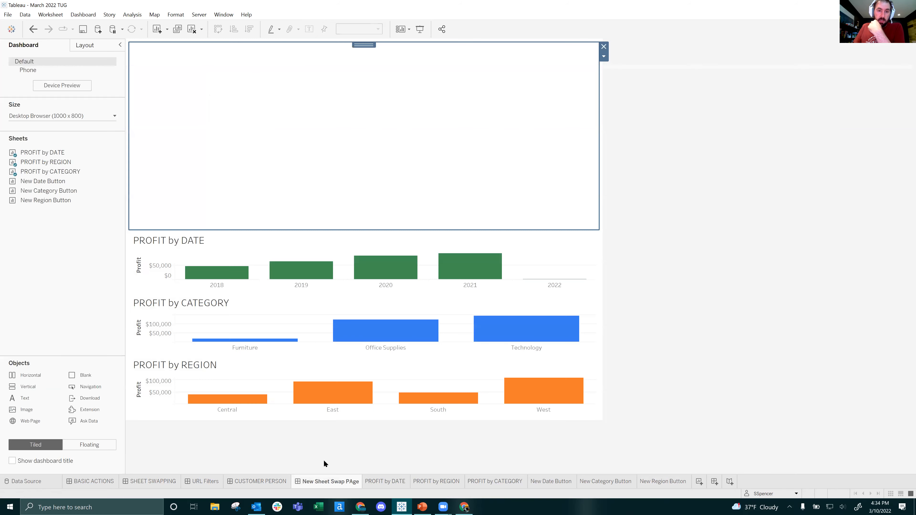
left_click_drag(38, 184, 224, 153)
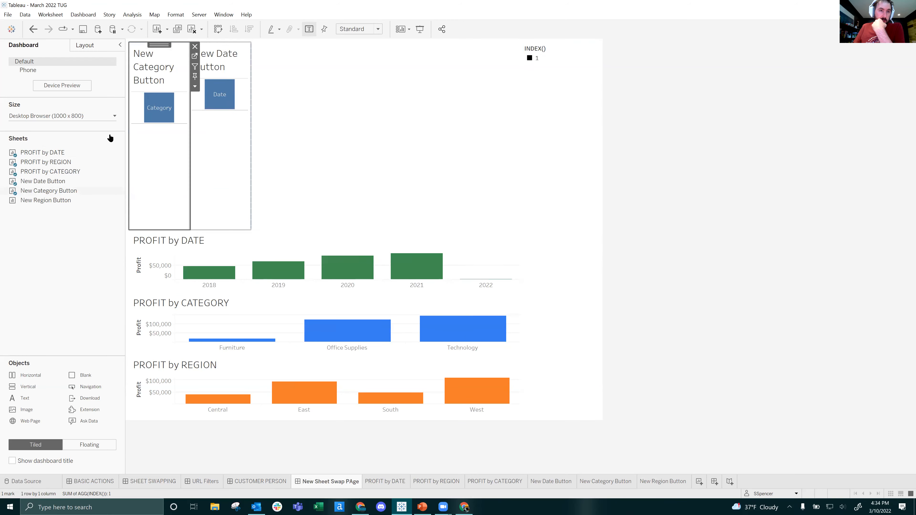
left_click_drag(44, 200, 187, 154)
Distribute the contents of the container holding the three button sheets evenly.
left_click(497, 99)
left_click(528, 56)
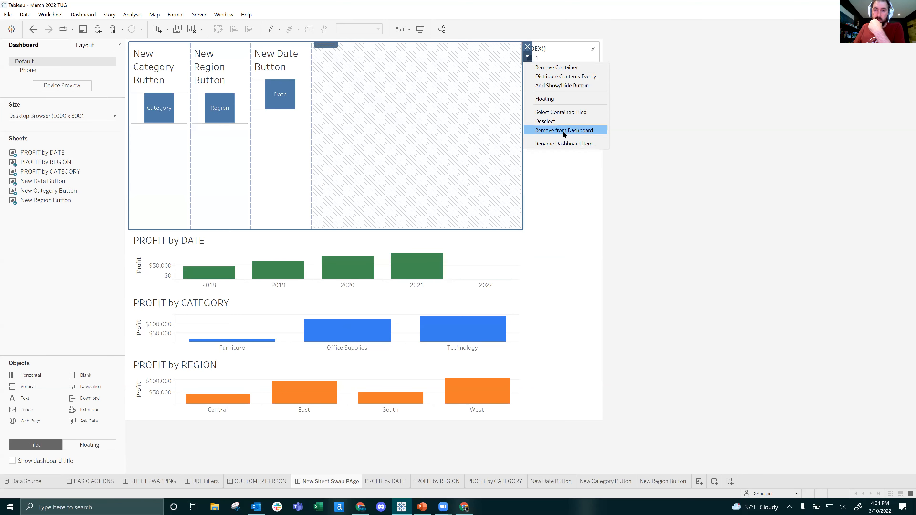
left_click(552, 76)
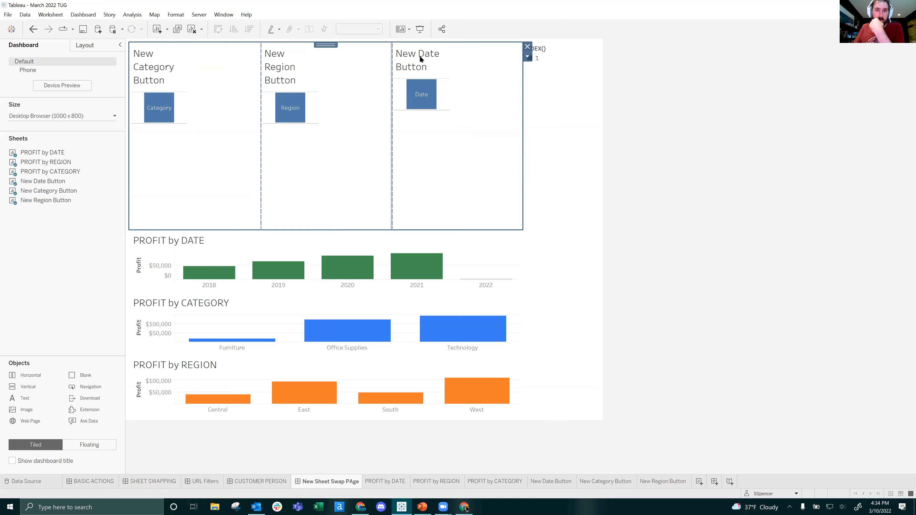
Hide the titles of the date, region and category button sheets on the dashboard.
left_click(395, 85)
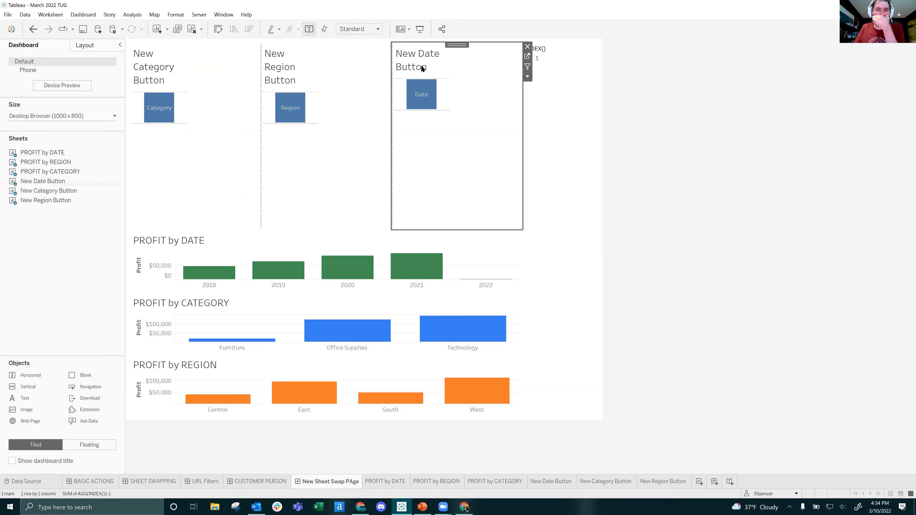
left_click(291, 68)
right_click(302, 67)
left_click(317, 103)
left_click(167, 67)
right_click(167, 68)
left_click(187, 83)
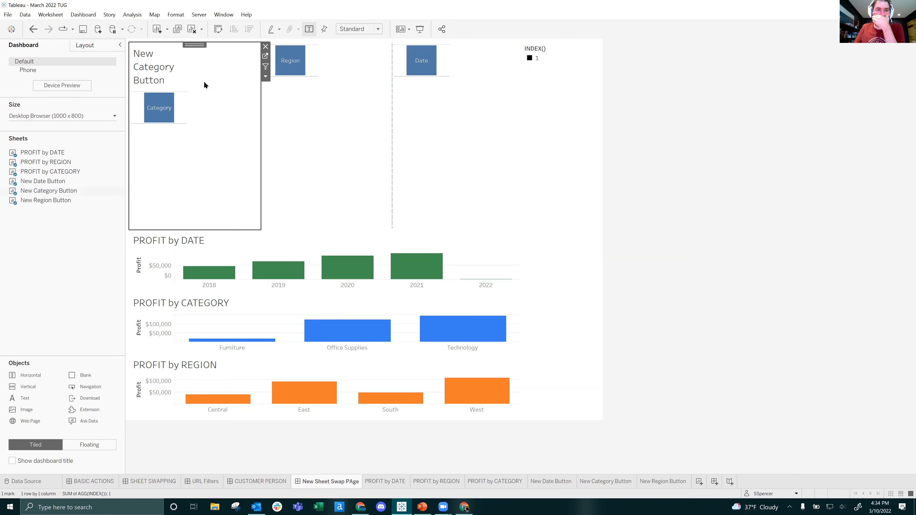
Set the fit of the category, region and date button sheets to Entire View.
left_click(356, 30)
left_click(359, 60)
left_click(375, 83)
left_click(356, 30)
left_click(367, 61)
left_click(425, 110)
left_click(372, 30)
left_click(371, 61)
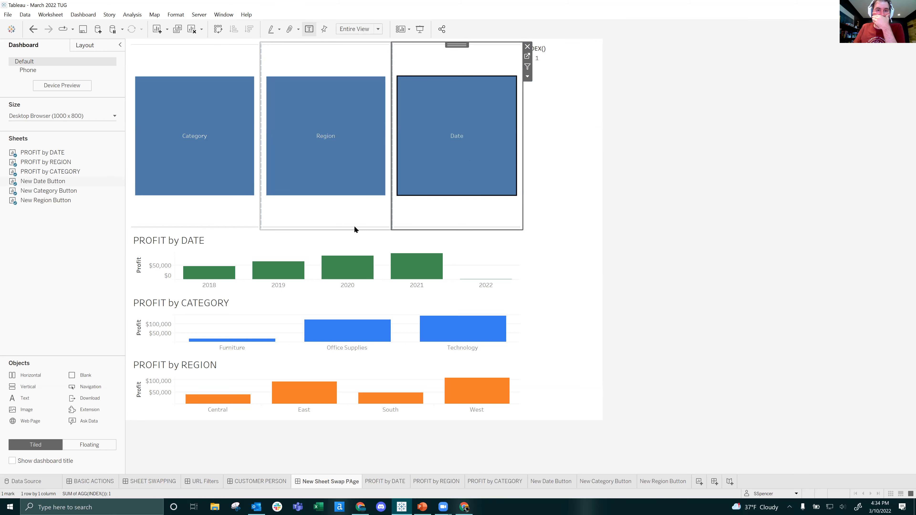
Reduce the height of the button row and remove the container with the INDEX() legend from the dashboard.
mouse_move(368, 114)
left_mouse_down()
mouse_move(368, 97)
mouse_move(368, 113)
left_mouse_up()
left_click(560, 98)
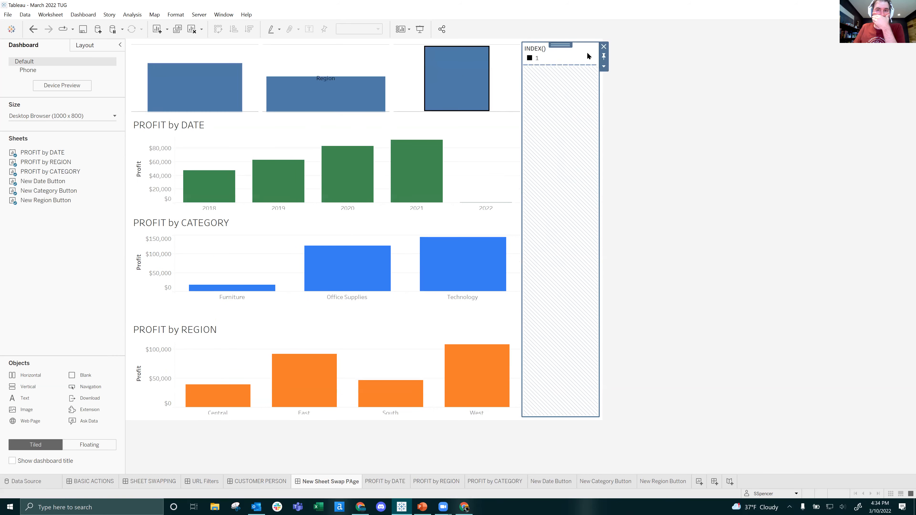
left_click(604, 46)
left_click(498, 267)
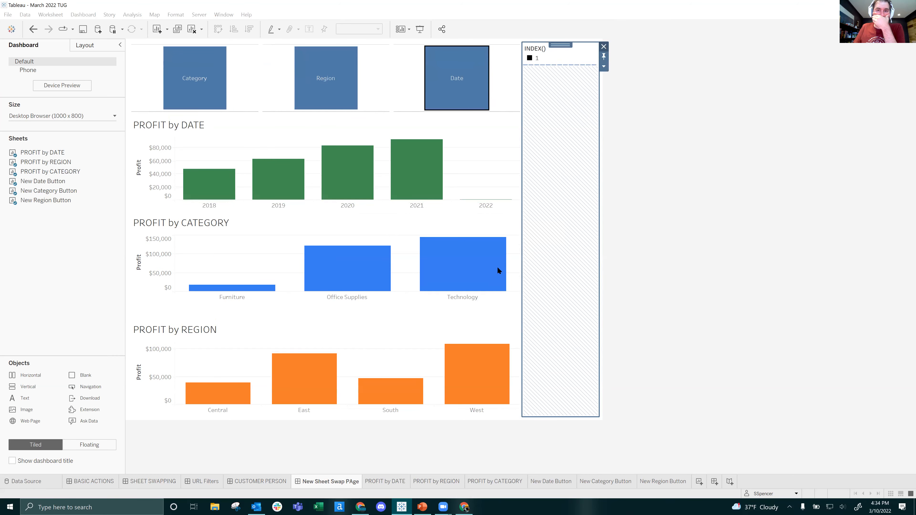
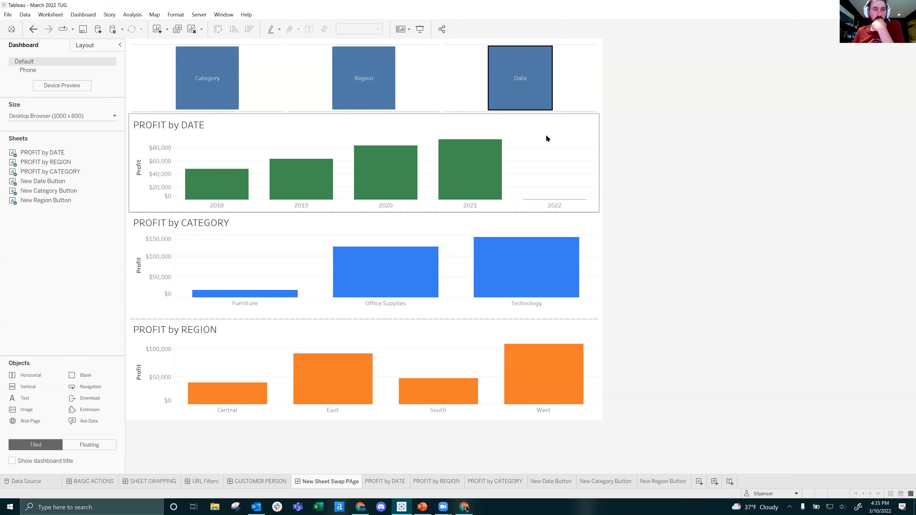
Add a change-parameter action to the dashboard with only New Category Button as its source sheet.
left_click(92, 18)
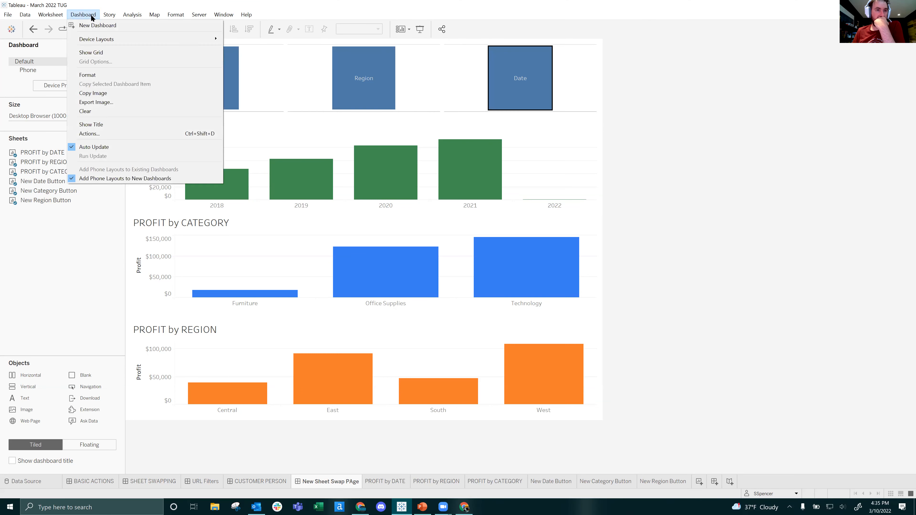
left_click(113, 134)
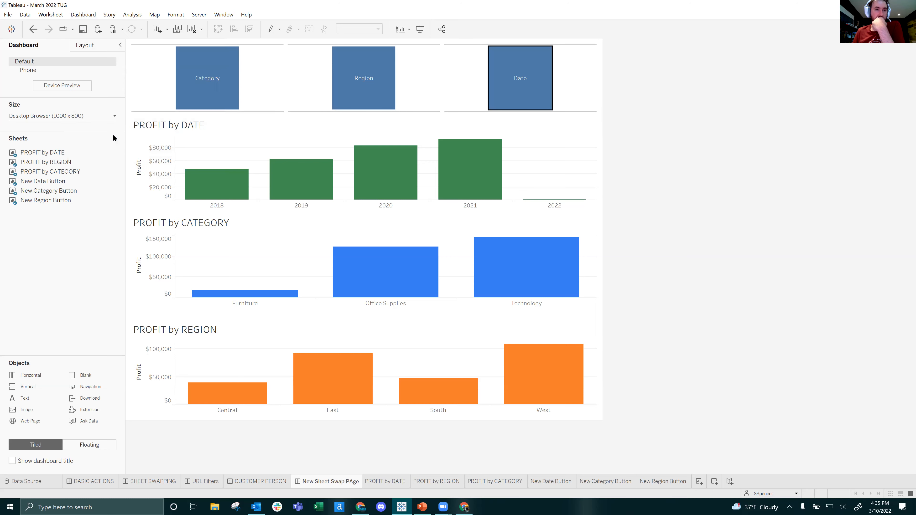
left_click(359, 304)
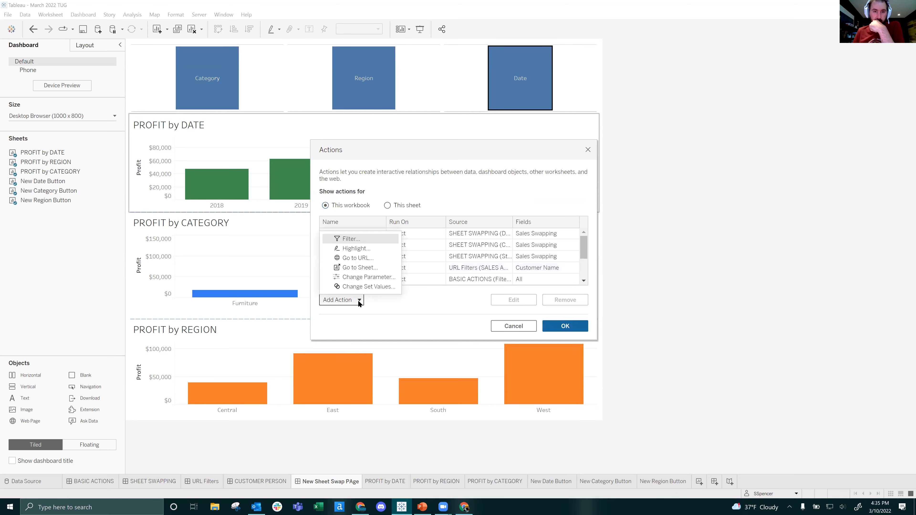
left_click(370, 279)
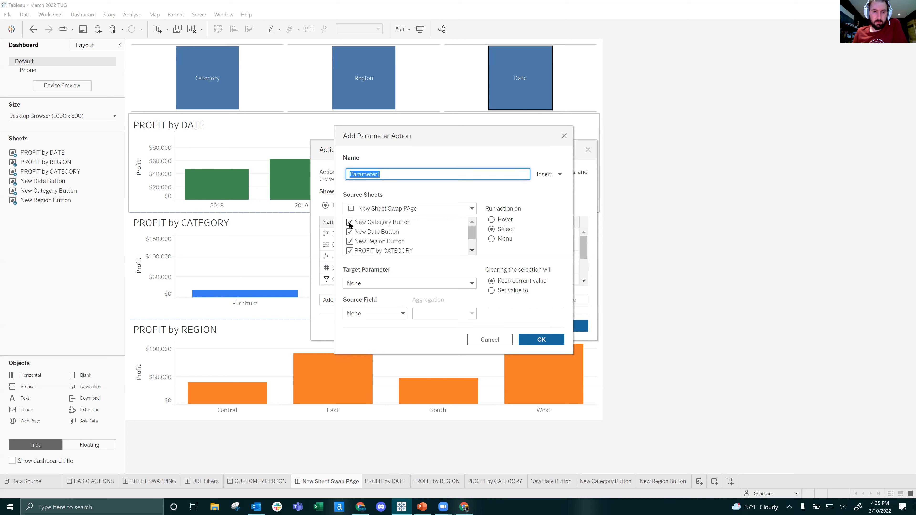
scroll(352, 227, "down", 1)
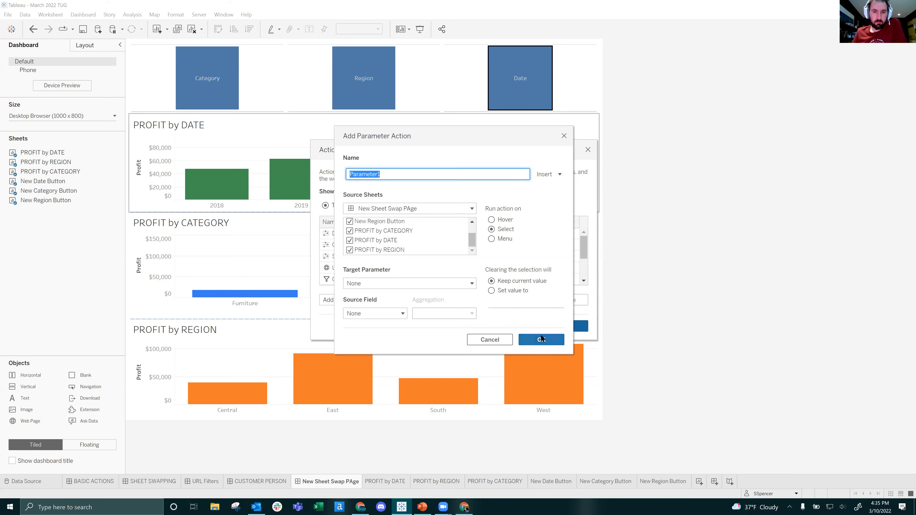
left_click(350, 231)
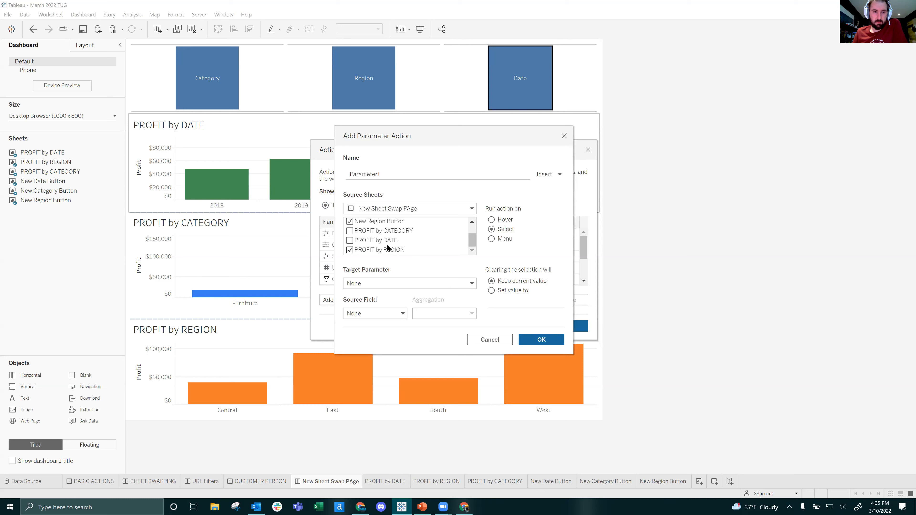
scroll(388, 247, "up", 1)
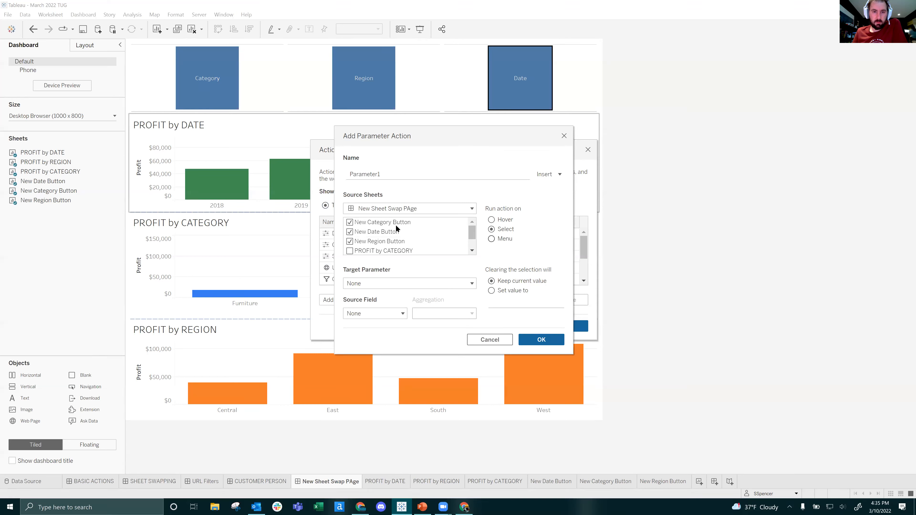
left_click(350, 232)
left_click(350, 241)
Set the action's target parameter to New Sheet Swap and its source field to Category Button.
left_click(397, 284)
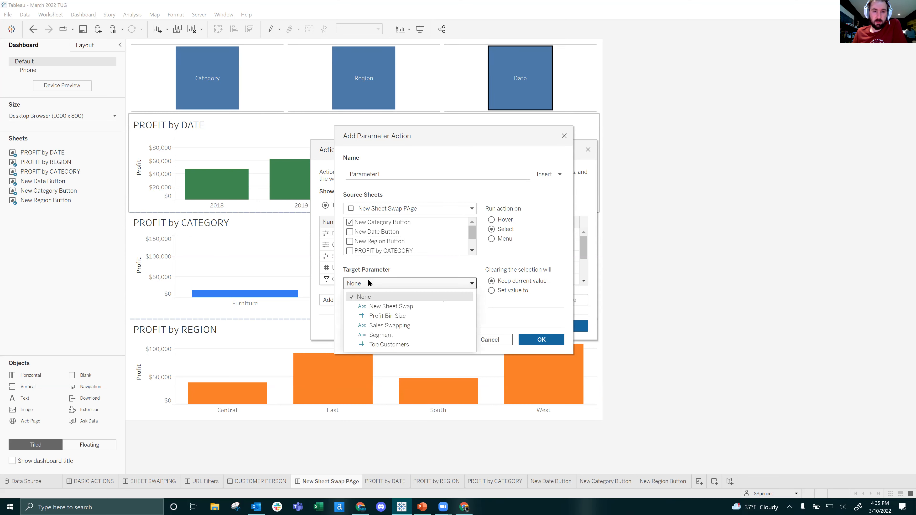
left_click(407, 306)
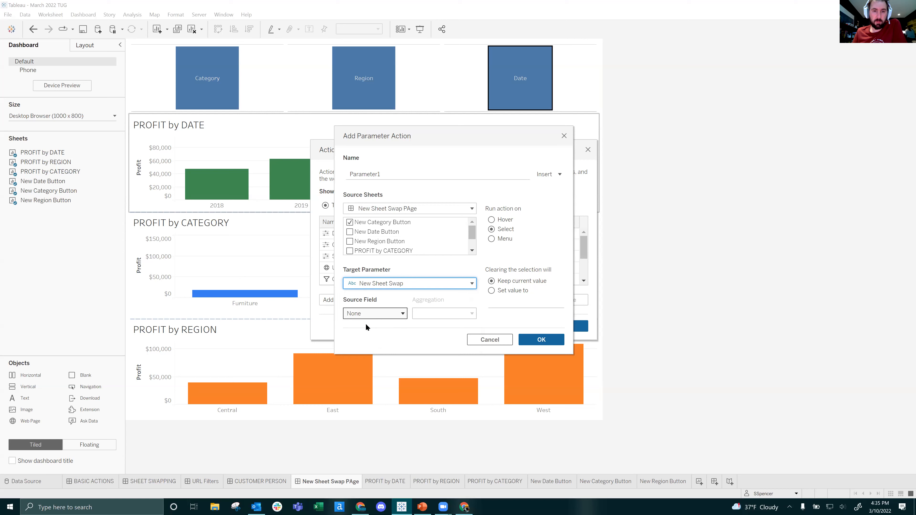
left_click(374, 314)
left_click(395, 337)
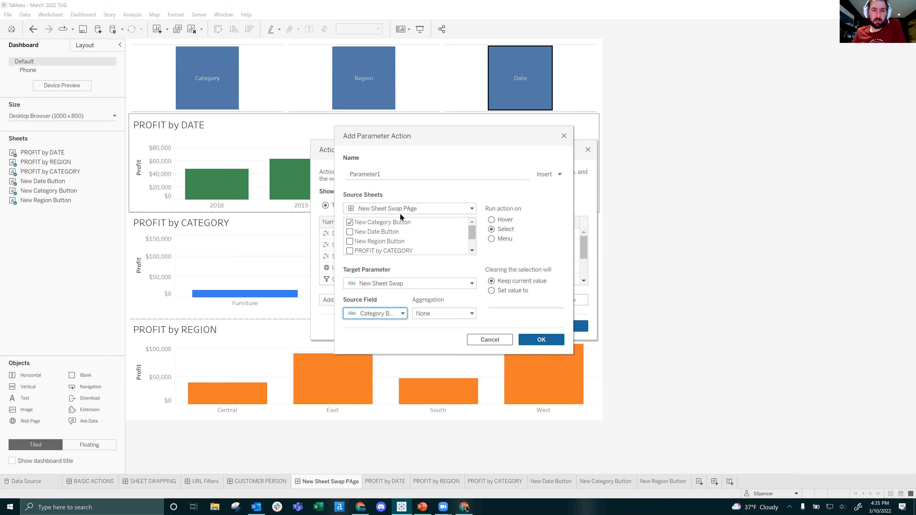
Name the parameter action "New Category Parameter" and save it.
left_click(401, 175)
left_click(401, 176)
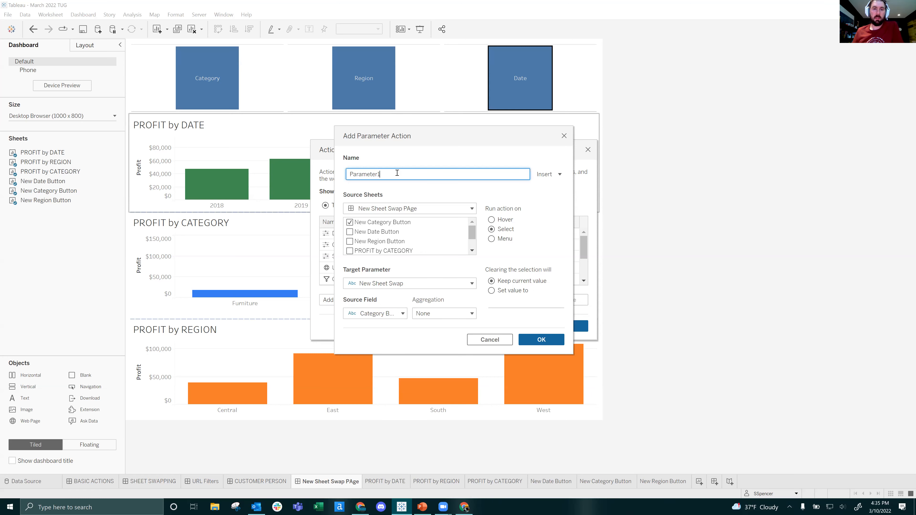
double_click(401, 176)
type("Care")
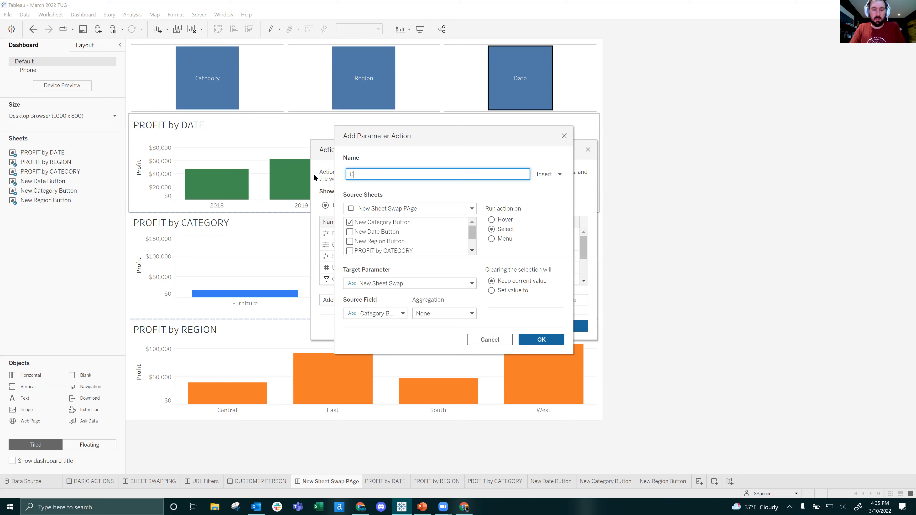
key("BackSpace")
key("BackSpace")
key("BackSpace")
key("BackSpace")
type("New Cate")
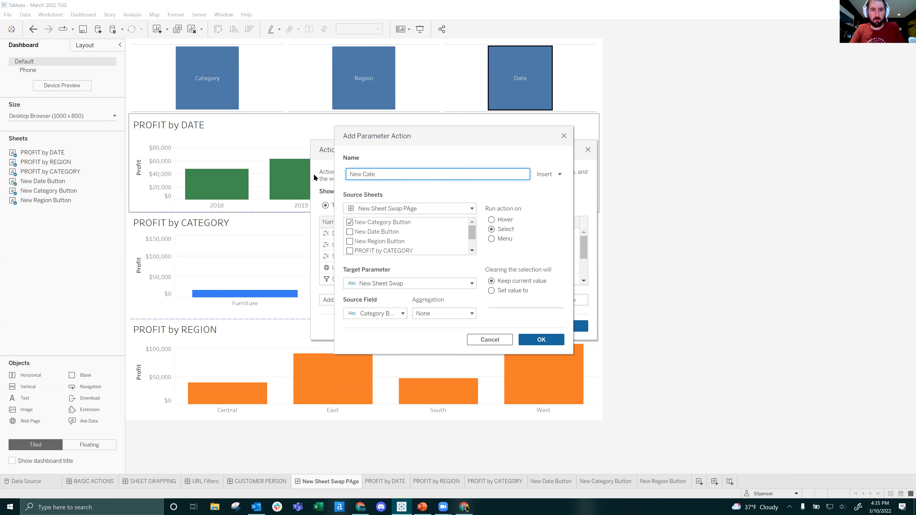
type("gory Parameter")
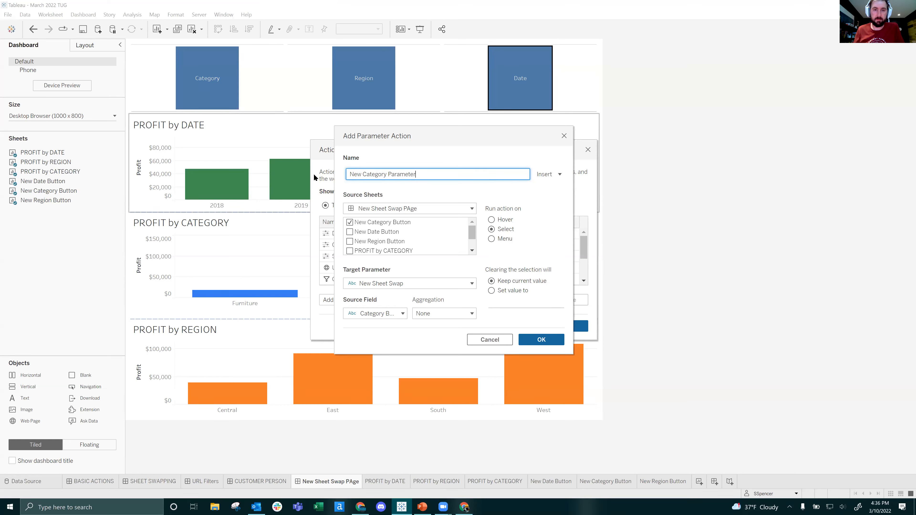
left_click(531, 340)
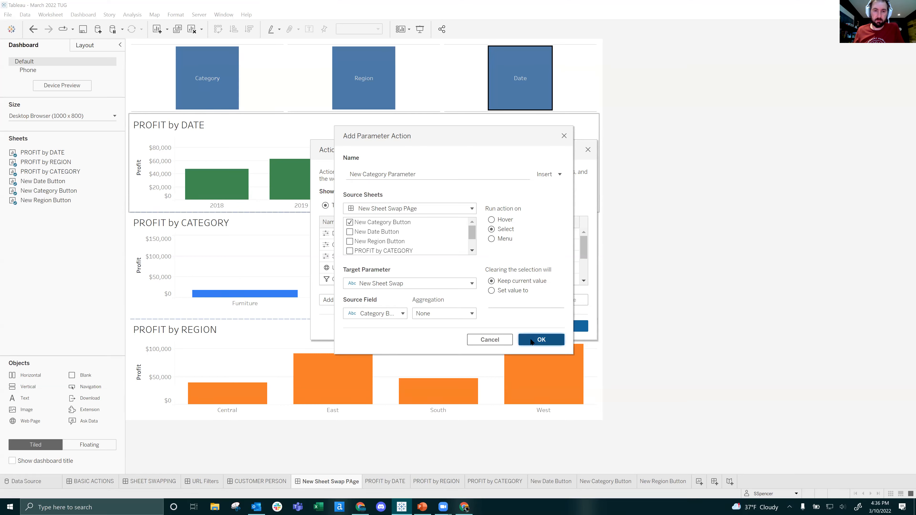
Add a second change-parameter action and name it "New Region Paramaeter".
scroll(418, 269, "down", 3)
scroll(424, 275, "up", 3)
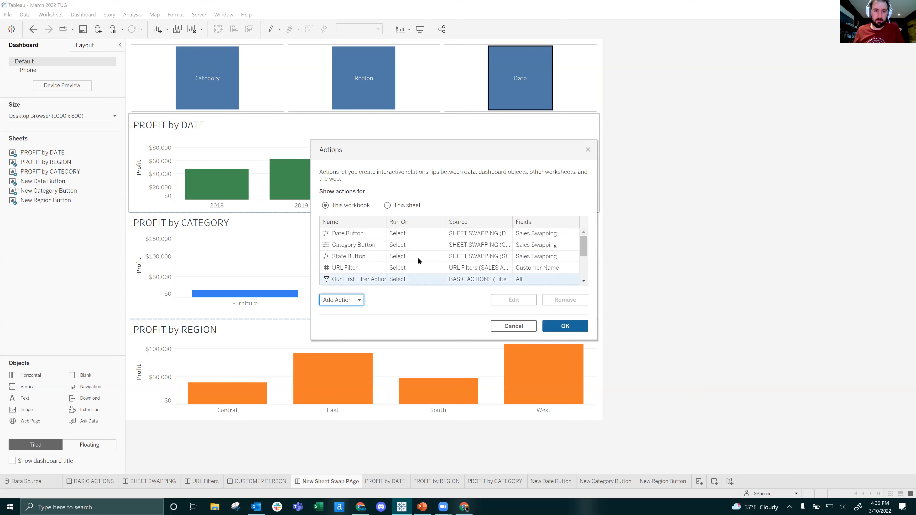
scroll(444, 264, "down", 5)
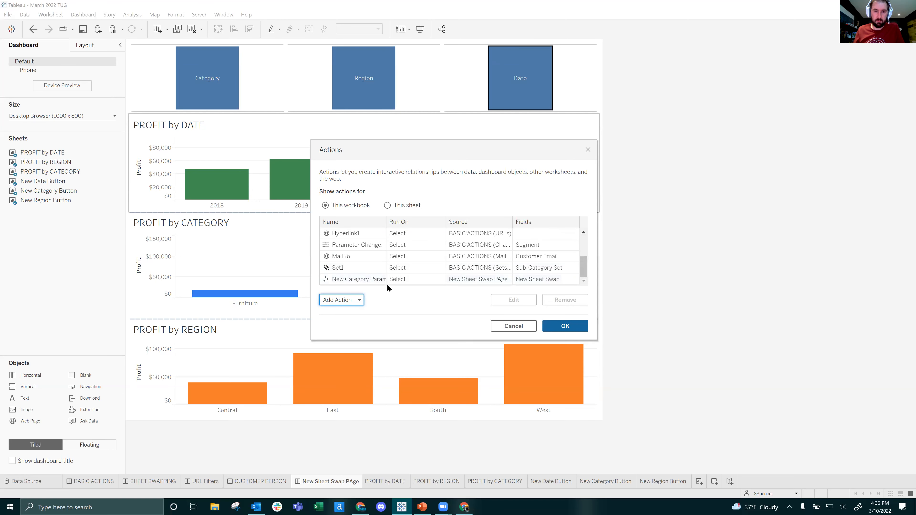
left_click(360, 299)
left_click(368, 277)
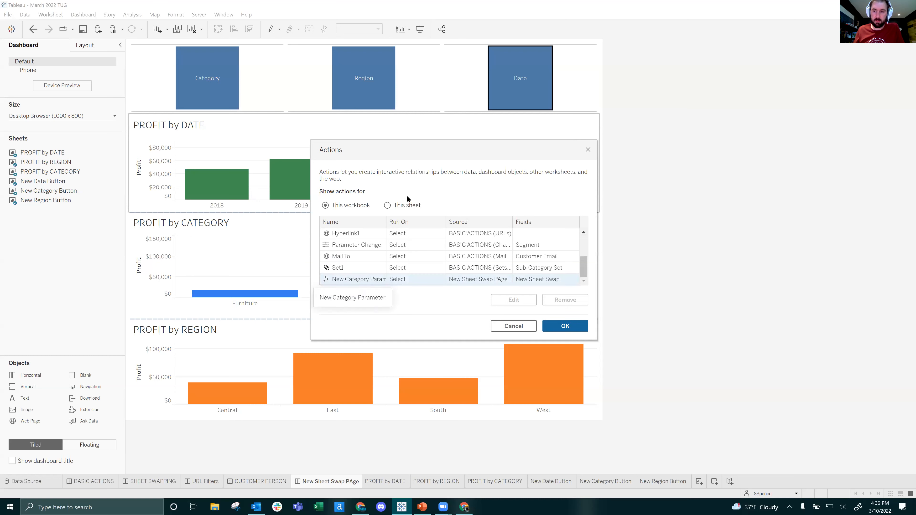
type("Ne")
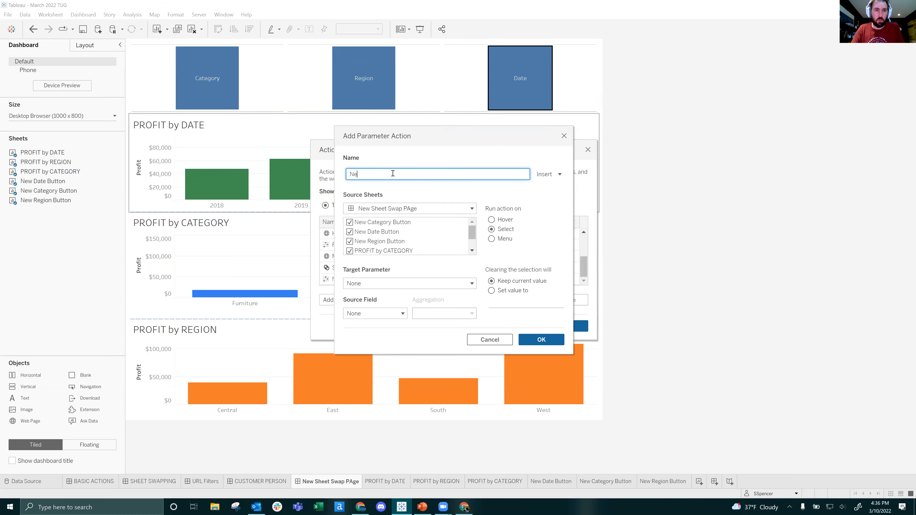
type("w Region")
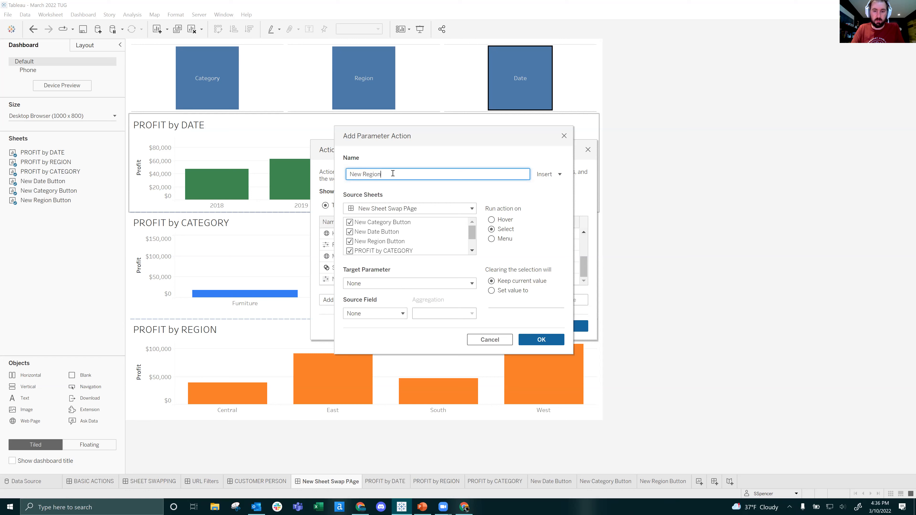
type(" Paramaeter")
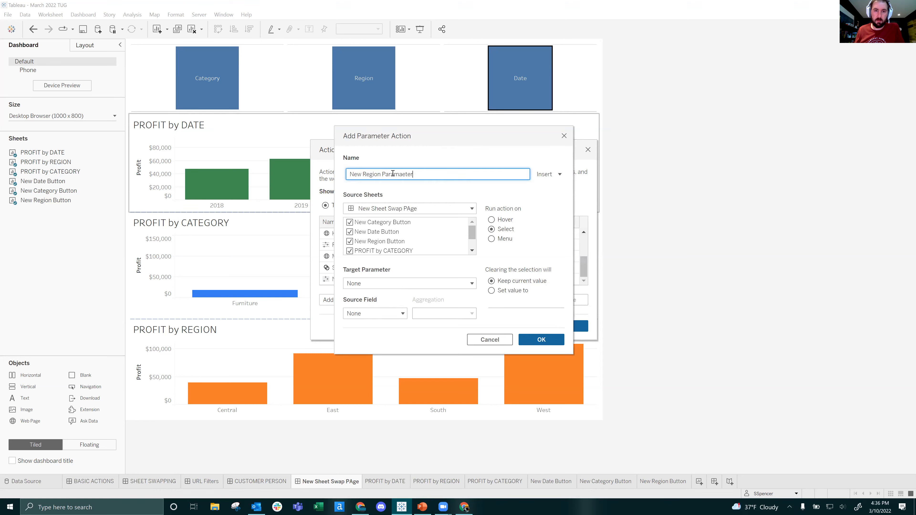
Limit the region action's source sheets to New Region Button only.
left_click(382, 231)
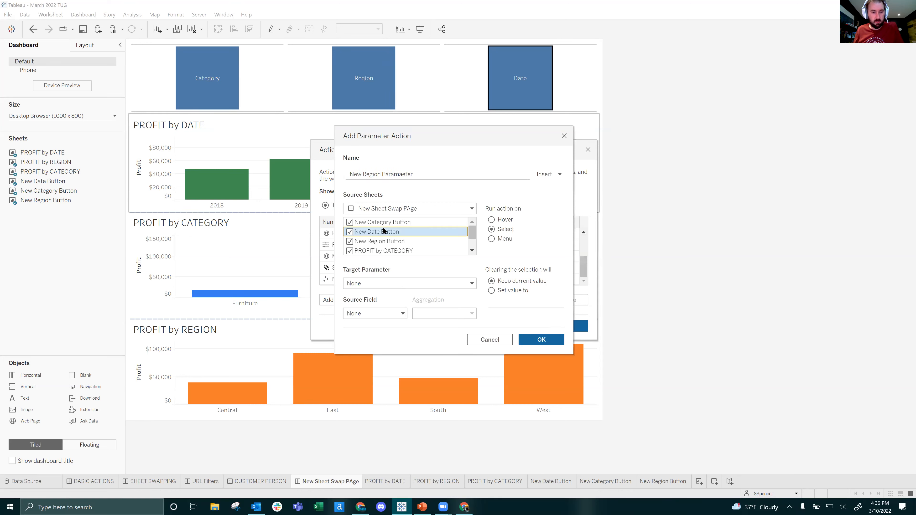
left_click(397, 241)
key("ctrl+a")
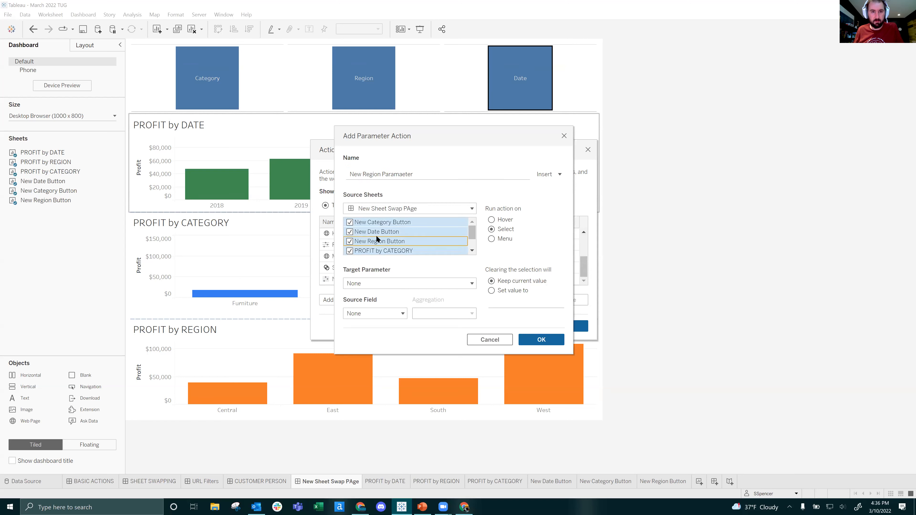
left_click(350, 231)
left_click(349, 242)
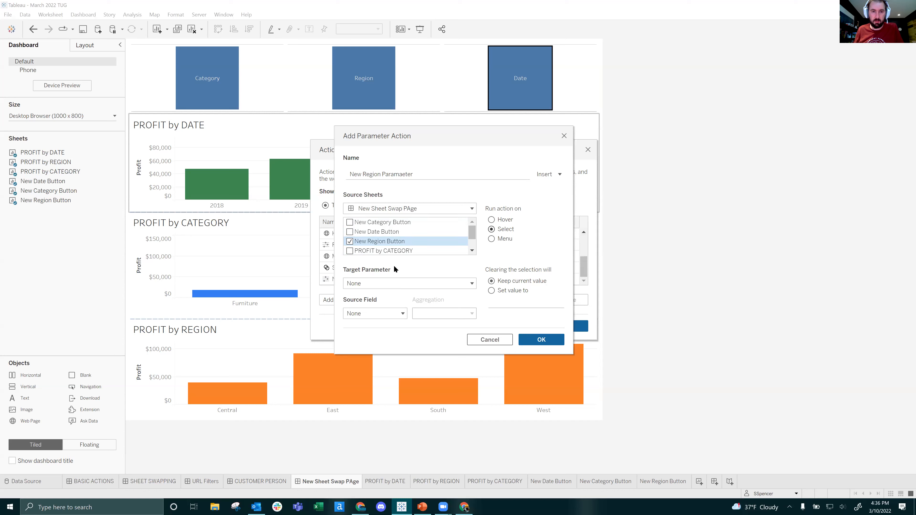
Set the region action's target parameter to New Sheet Swap and its source field to Reigon Button, and save it.
left_click(401, 284)
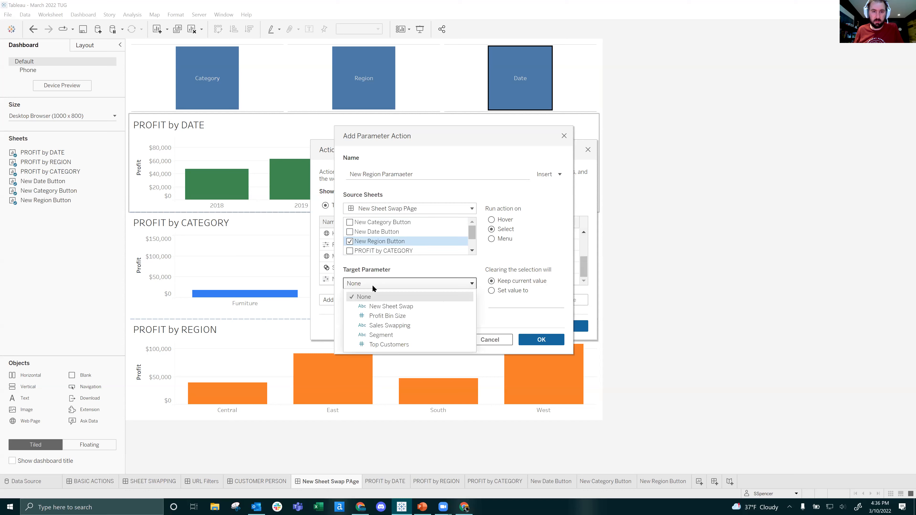
left_click(410, 308)
left_click(383, 313)
left_click(397, 334)
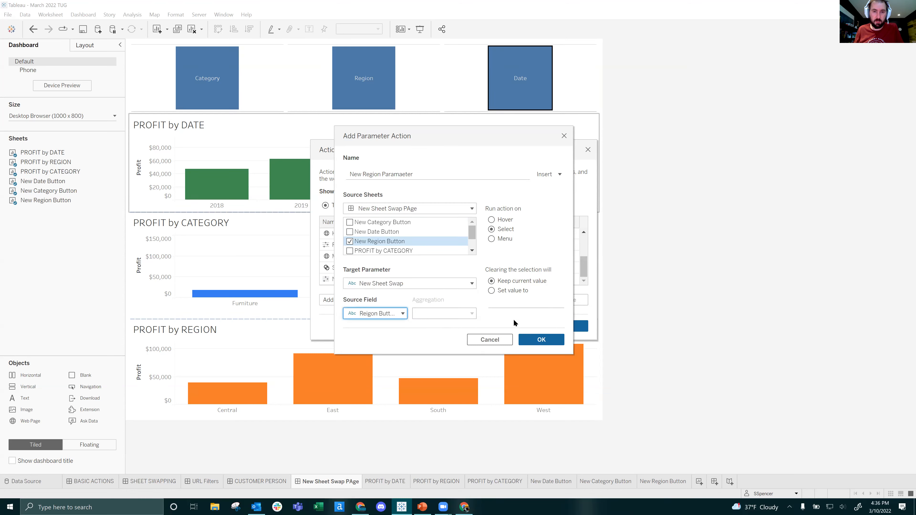
left_click(541, 339)
Add a third change-parameter action and name it "New Date Parameter".
left_click(349, 300)
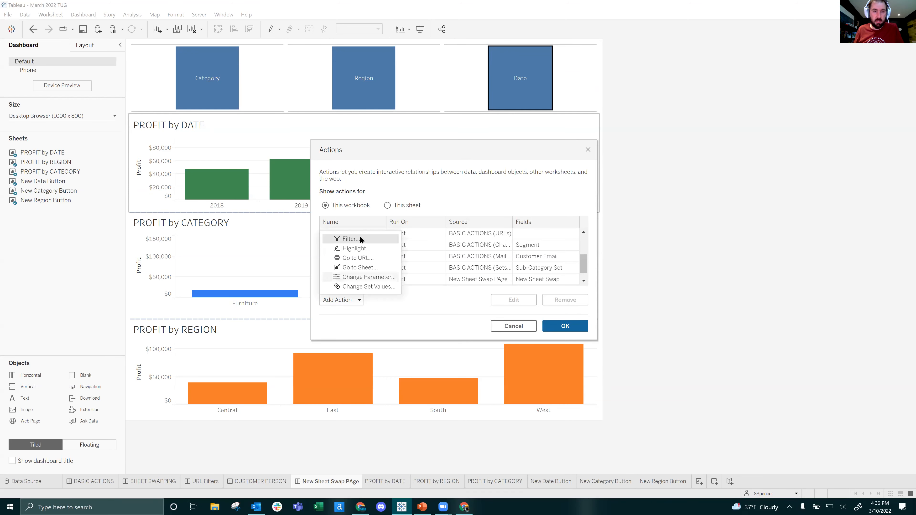
left_click(381, 279)
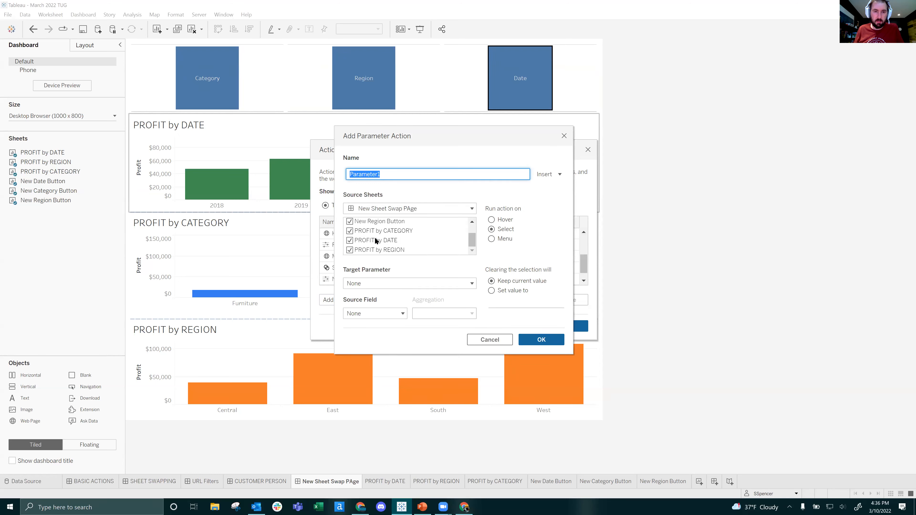
left_click(403, 175)
left_click_drag(347, 174, 343, 175)
type("New Date Param")
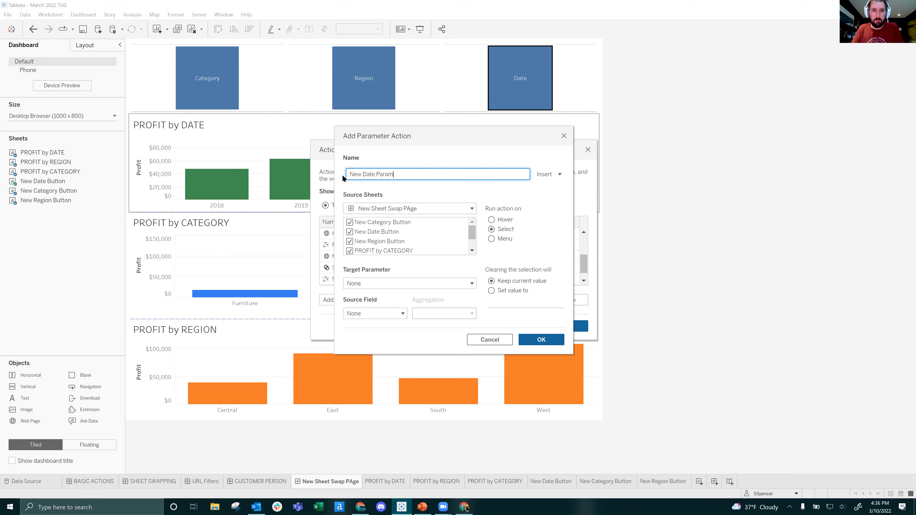
type("eter")
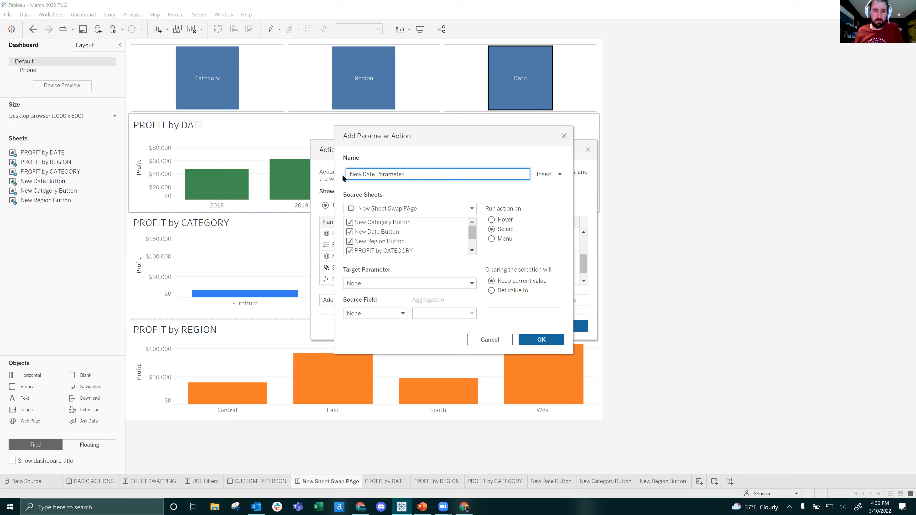
Set the target parameter of the New Date Parameter action to New Sheet Swap.
left_click(410, 287)
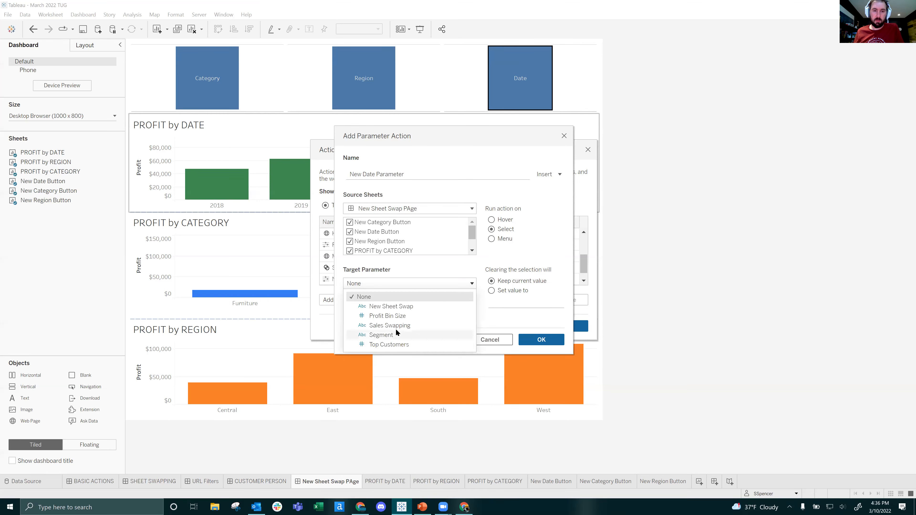
left_click(391, 306)
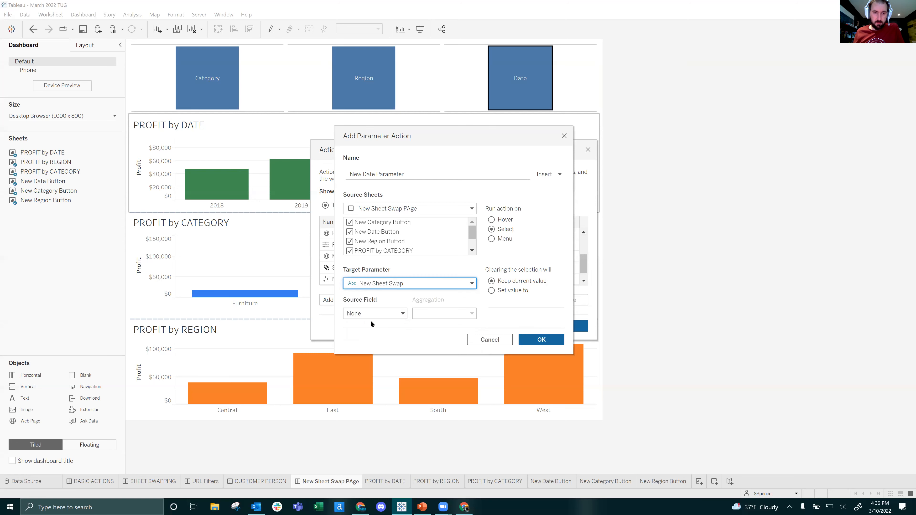
left_click(378, 317)
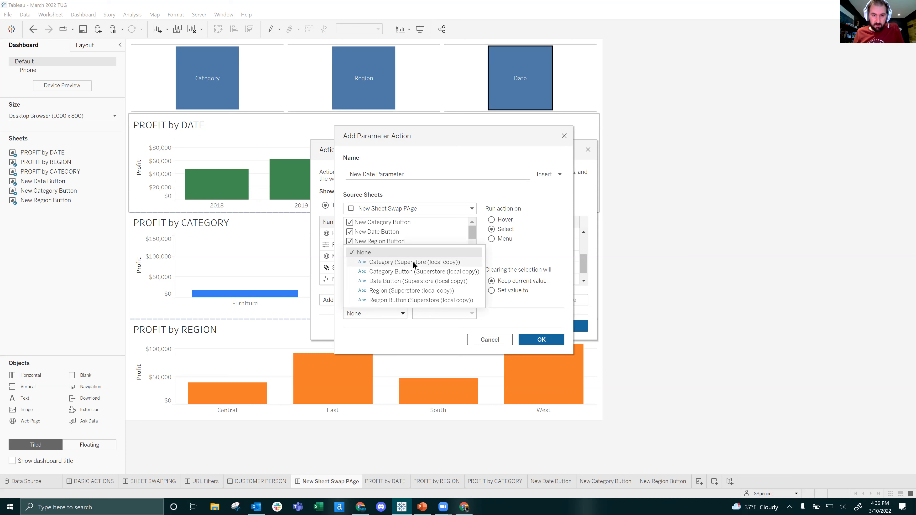
left_click(384, 315)
left_click(383, 315)
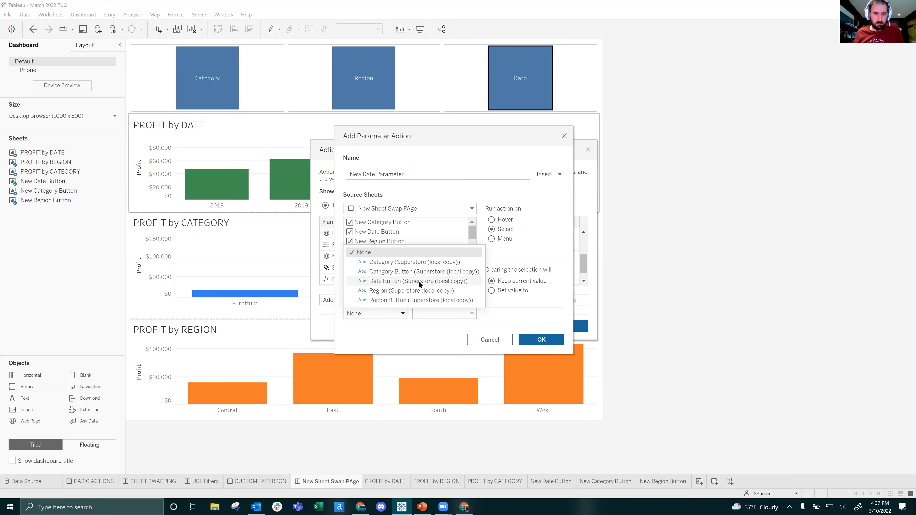
Limit the date action's source sheets to New Date Button only.
left_click(438, 191)
left_click(396, 232)
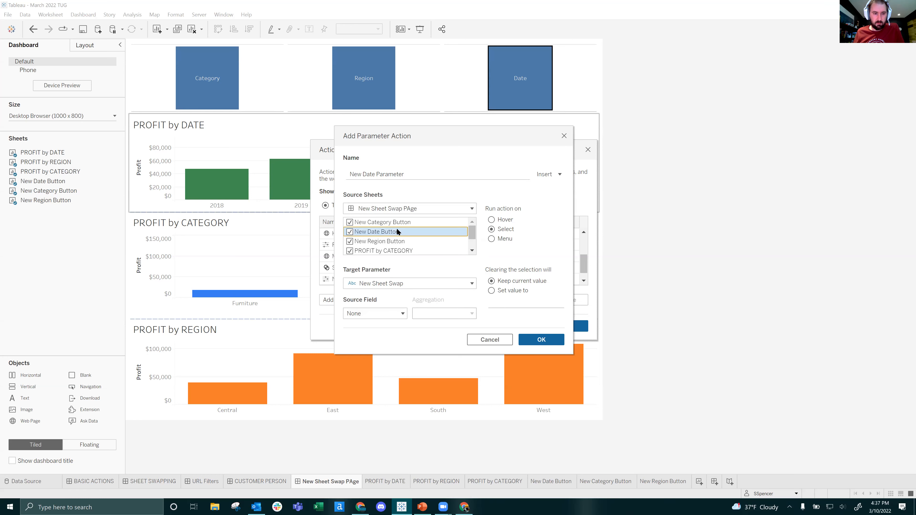
key("ctrl+a")
left_click(349, 233)
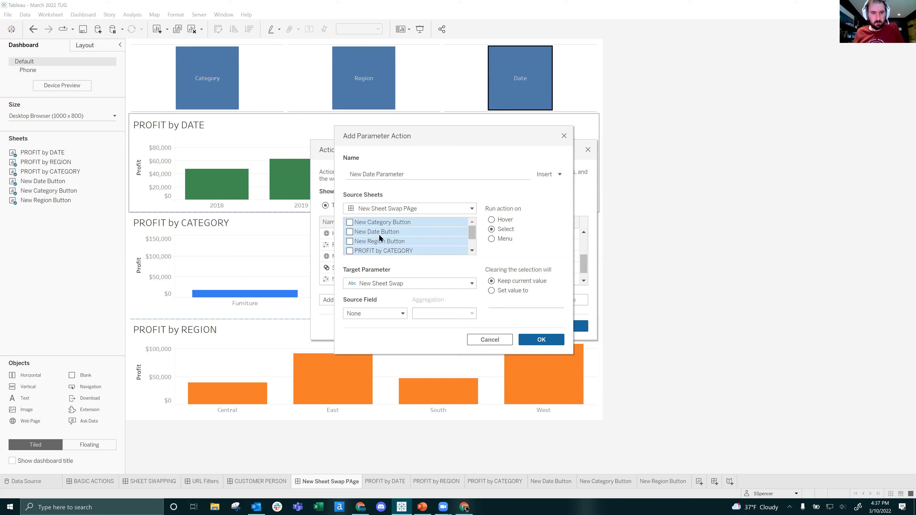
left_click(378, 233)
left_click(350, 233)
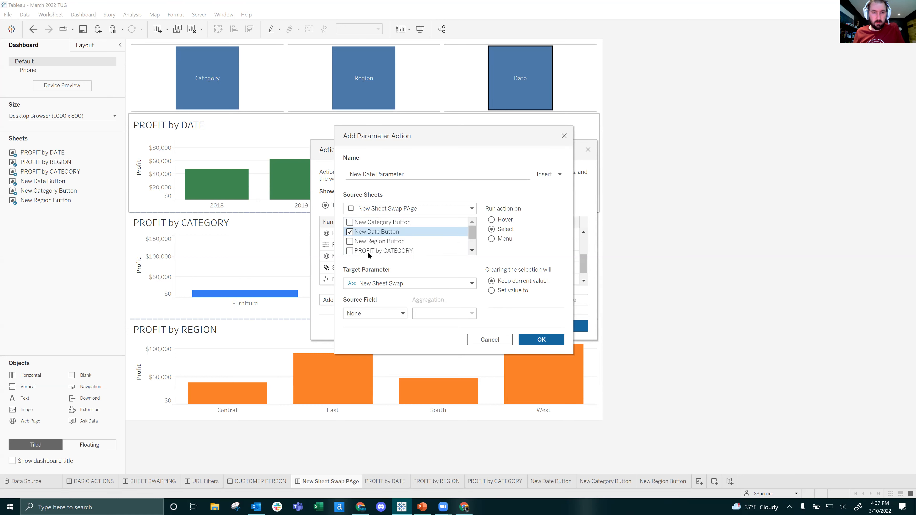
Set the date action's source field to Date Button, then save the action and close the actions list.
left_click(365, 313)
left_click(400, 332)
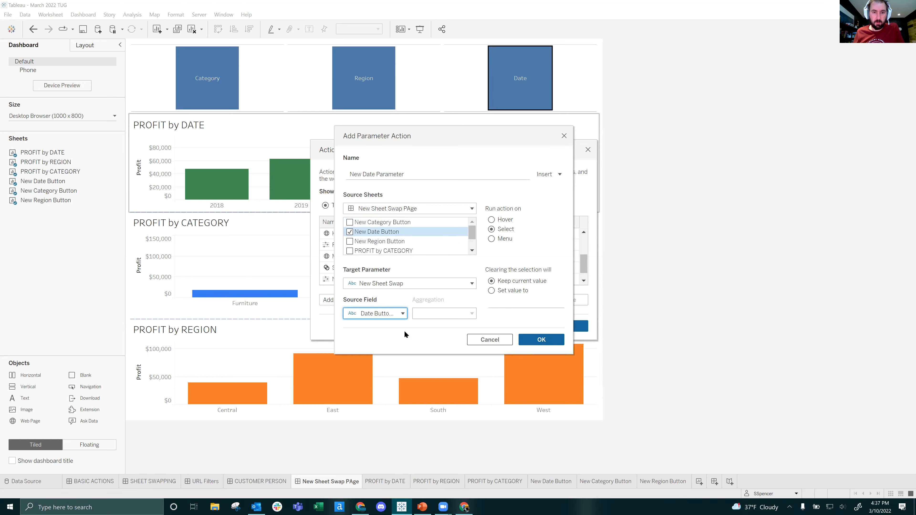
left_click(382, 314)
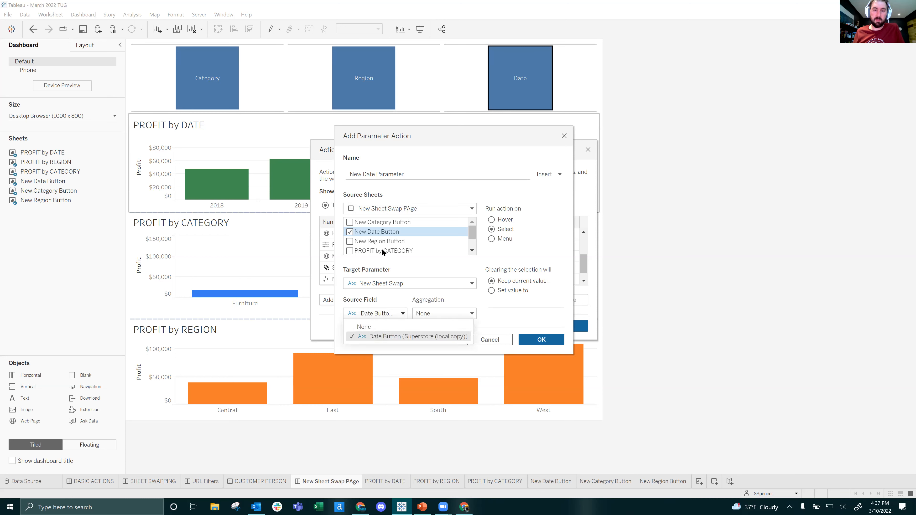
left_click(479, 262)
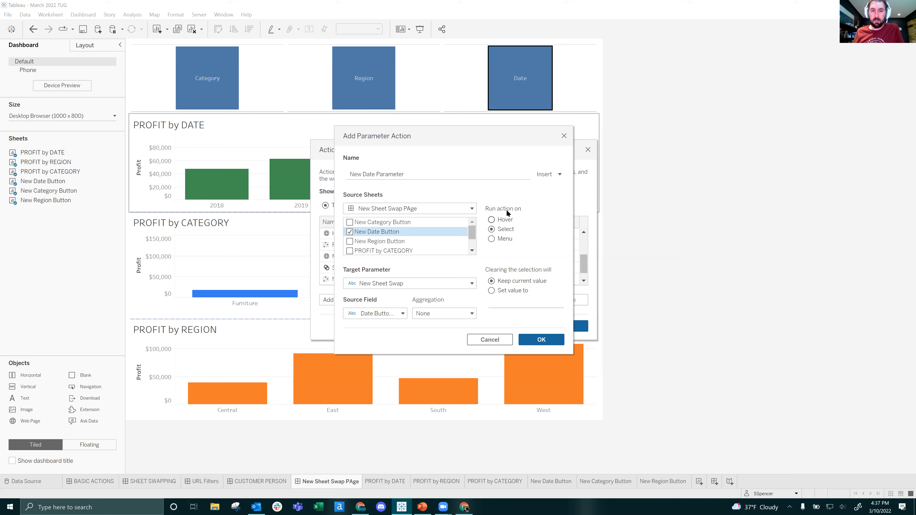
left_click(541, 340)
left_click(571, 326)
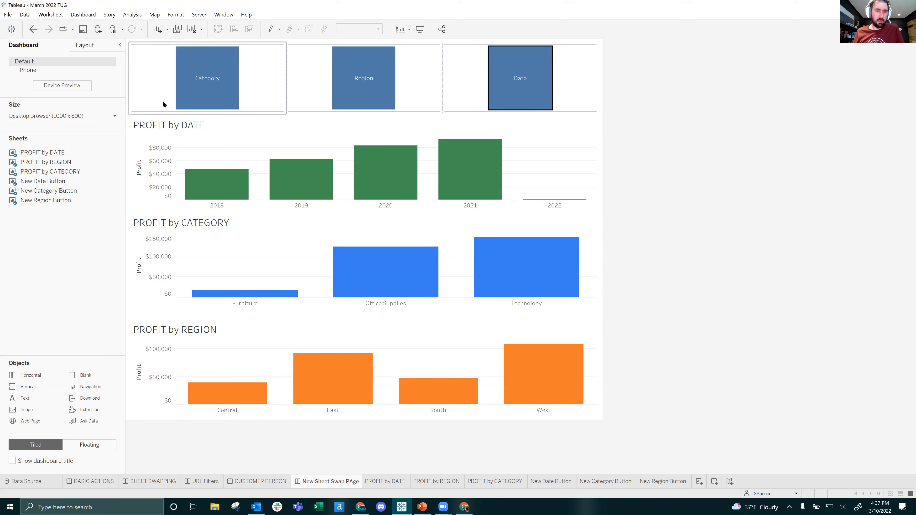
Go to the PROFIT by DATE sheet and show the New Sheet Swap parameter control on it.
left_click(600, 133)
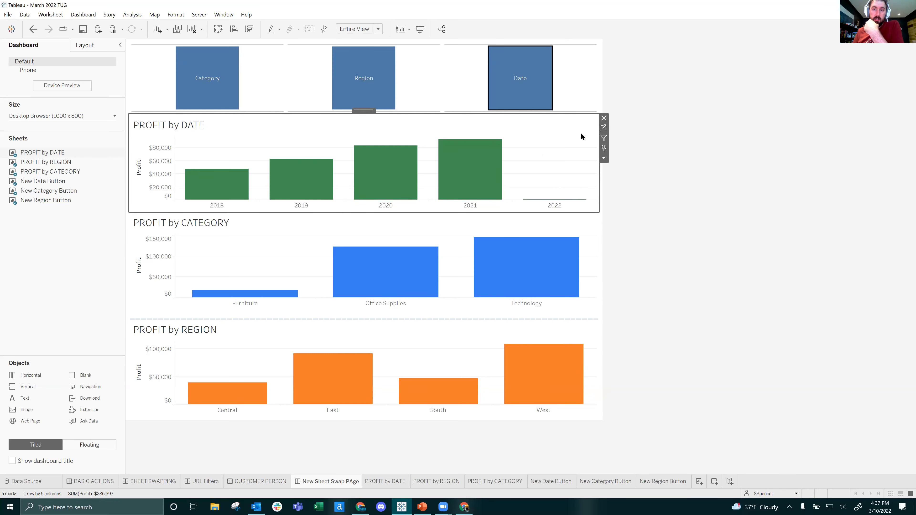
left_click(604, 128)
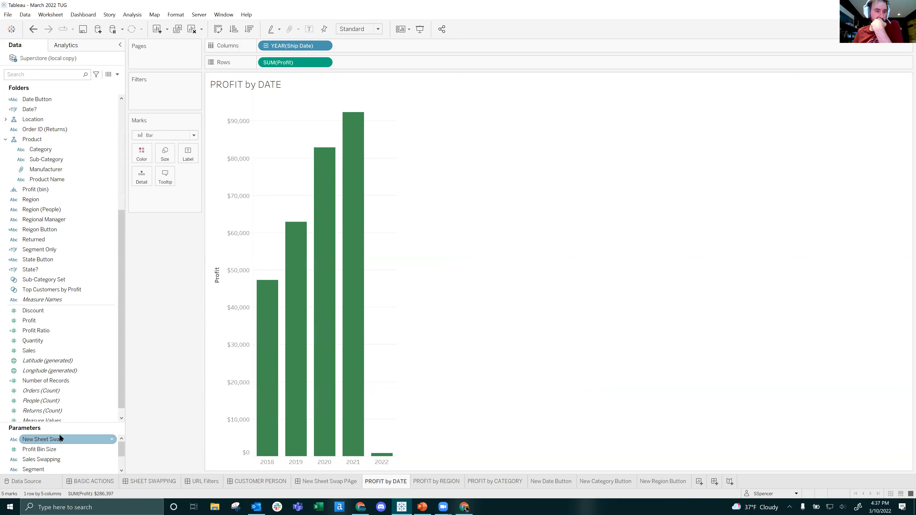
scroll(50, 463, "down", 2)
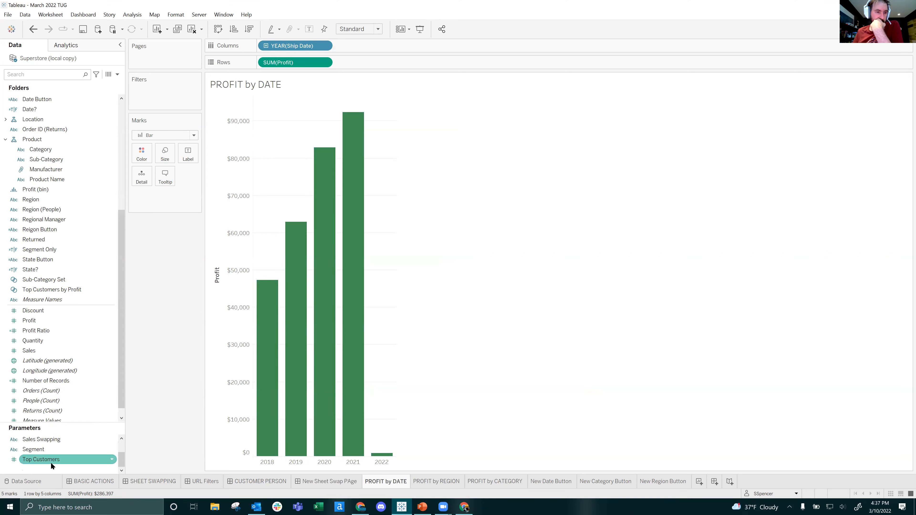
left_click_drag(59, 423, 60, 354)
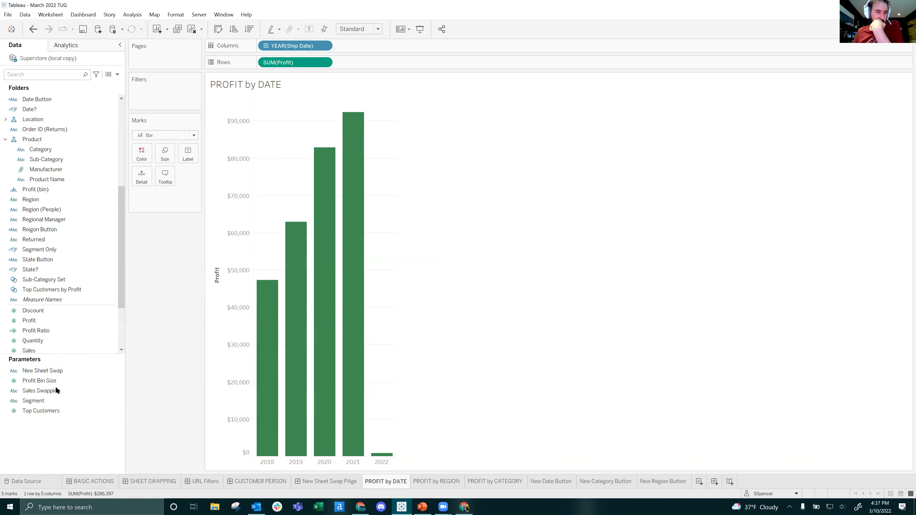
right_click(56, 370)
left_click(91, 232)
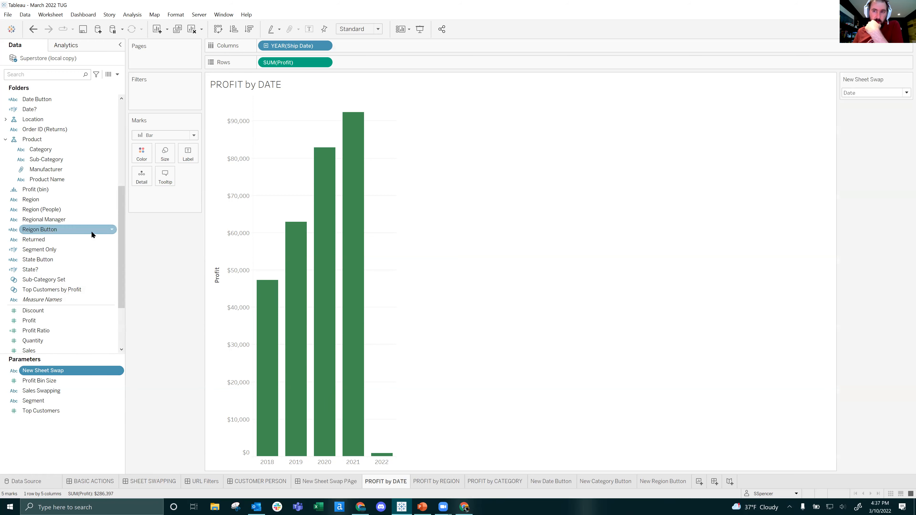
Show the New Sheet Swap parameter control on the New Sheet Swap PAge dashboard and test the Region and Category buttons.
left_click(321, 482)
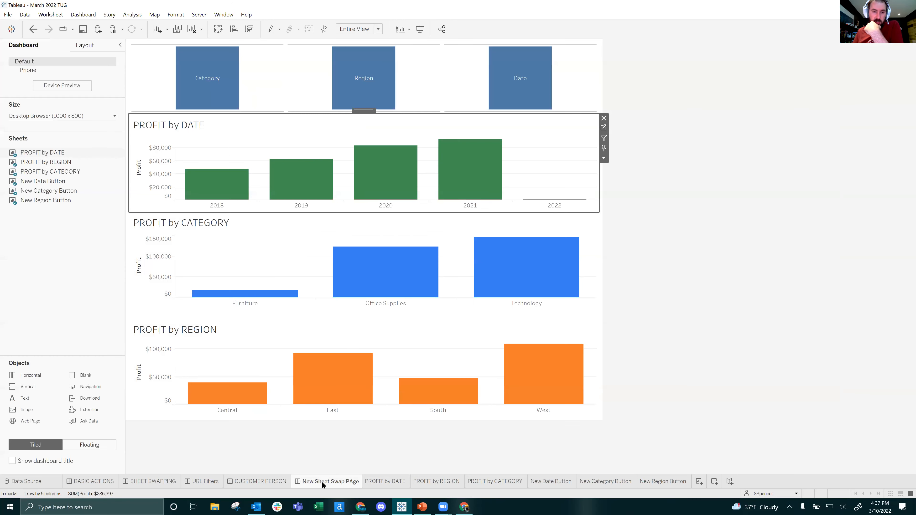
left_click(133, 15)
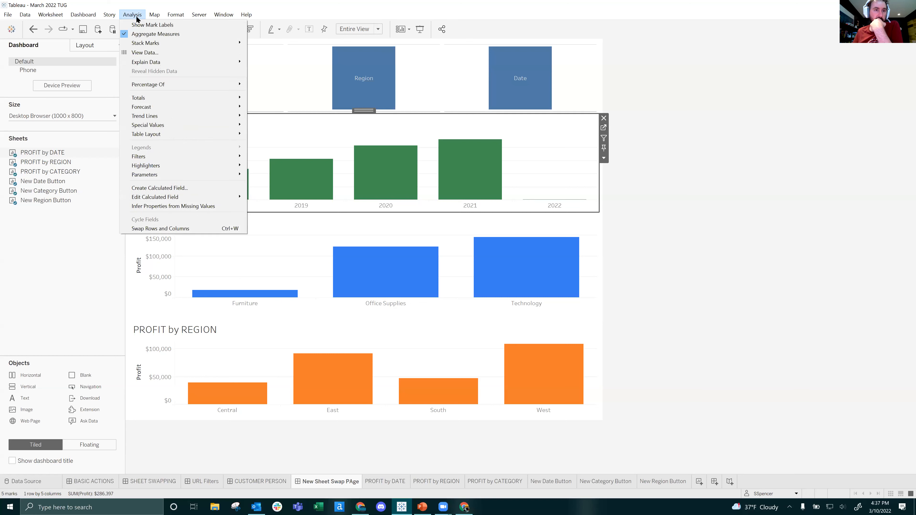
mouse_move(180, 175)
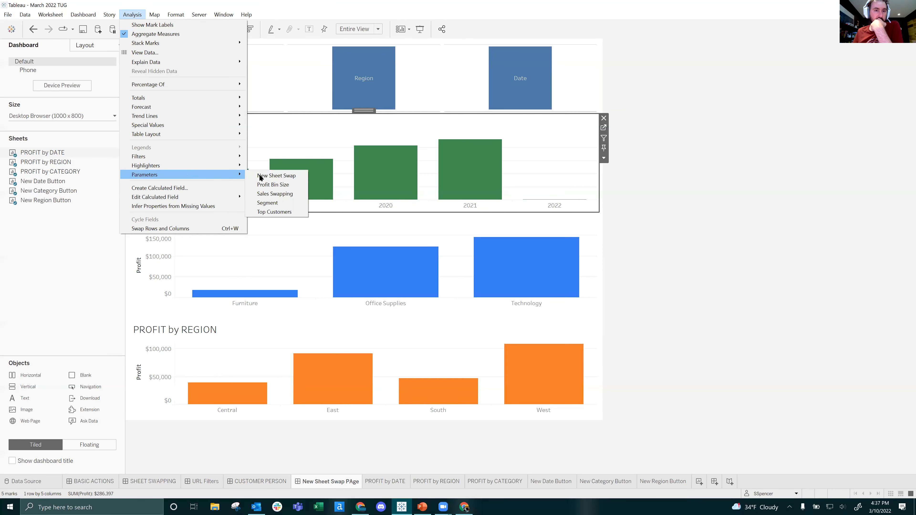
left_click(274, 176)
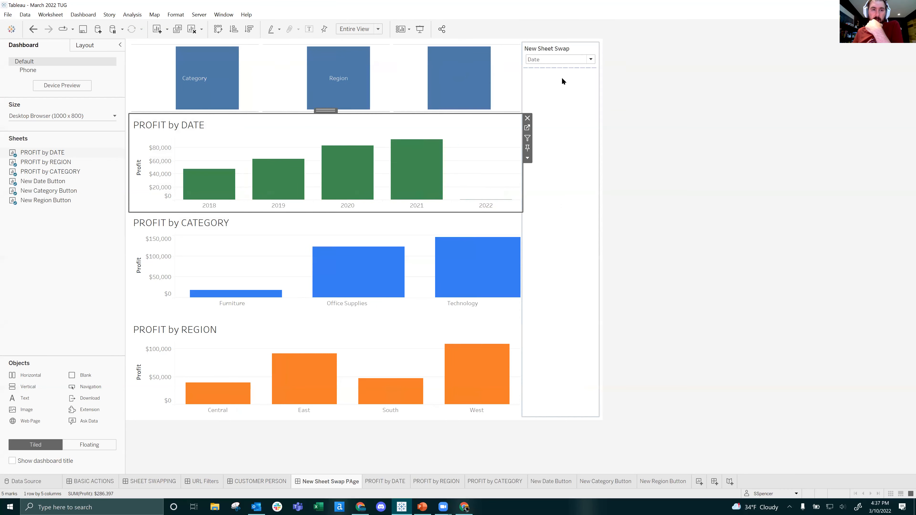
left_click(344, 77)
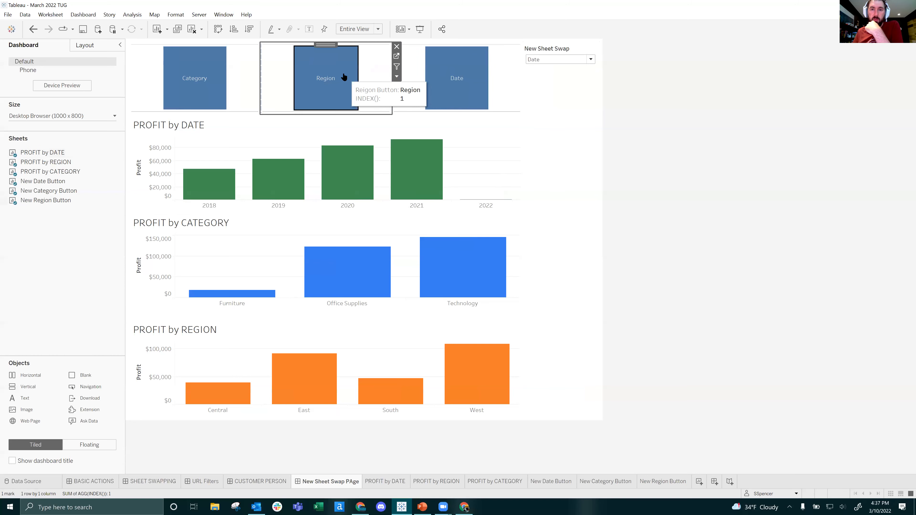
left_click(207, 75)
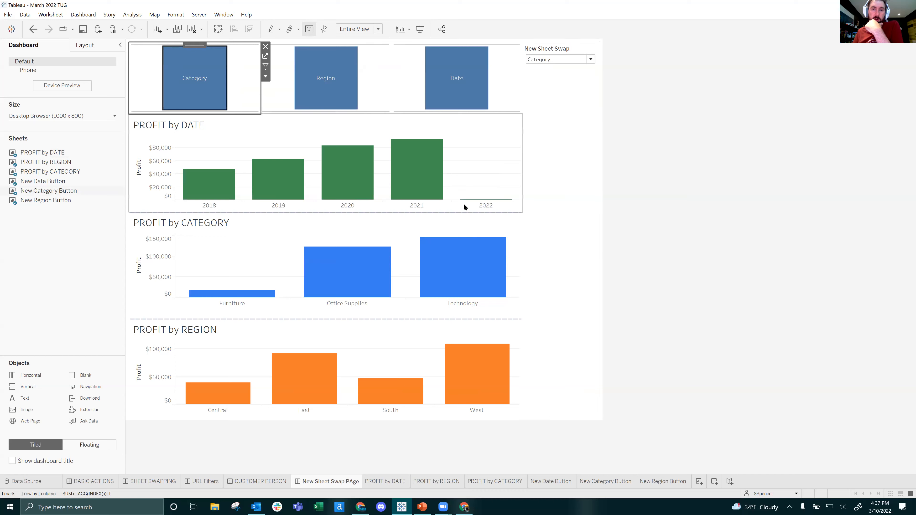
Go to the PROFIT by DATE sheet and search its data fields for "?".
left_click(498, 132)
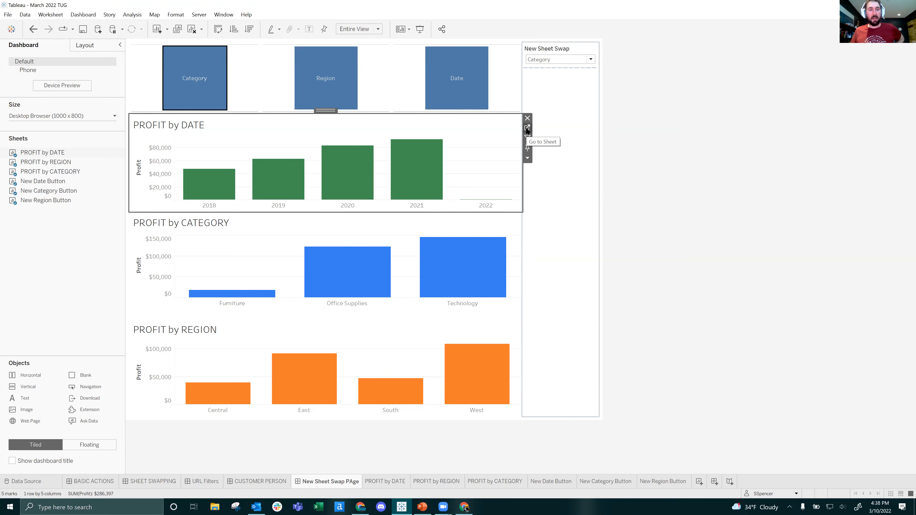
left_click(527, 129)
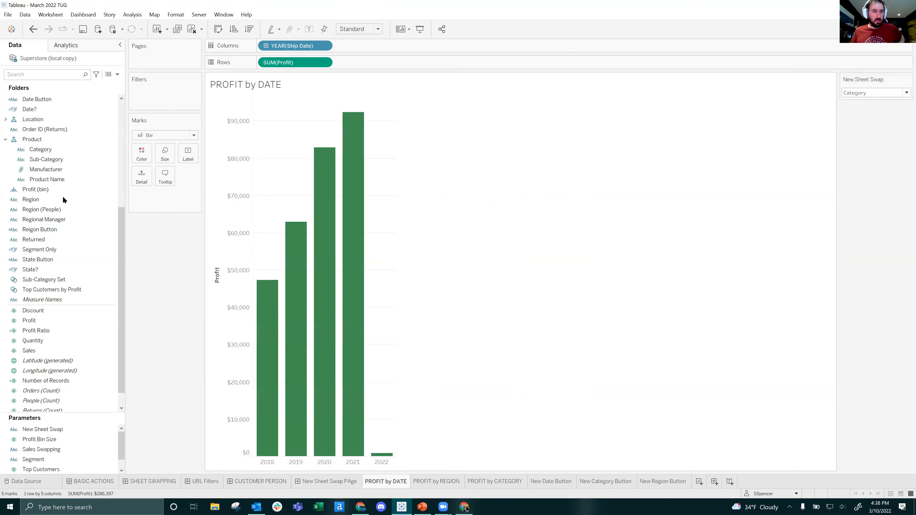
scroll(54, 180, "up", 3)
left_click(56, 76)
type("?")
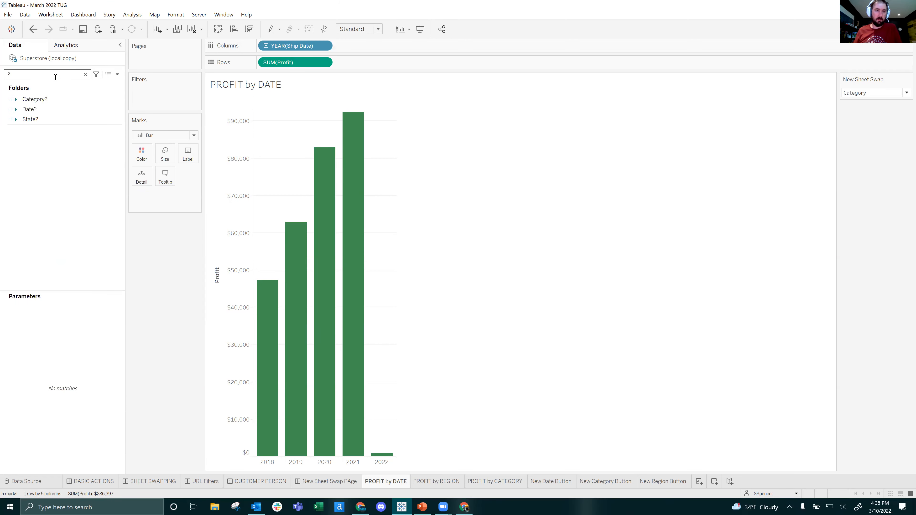
Check the formula of the Date? calculated field and close it unchanged.
right_click(42, 108)
left_click(70, 158)
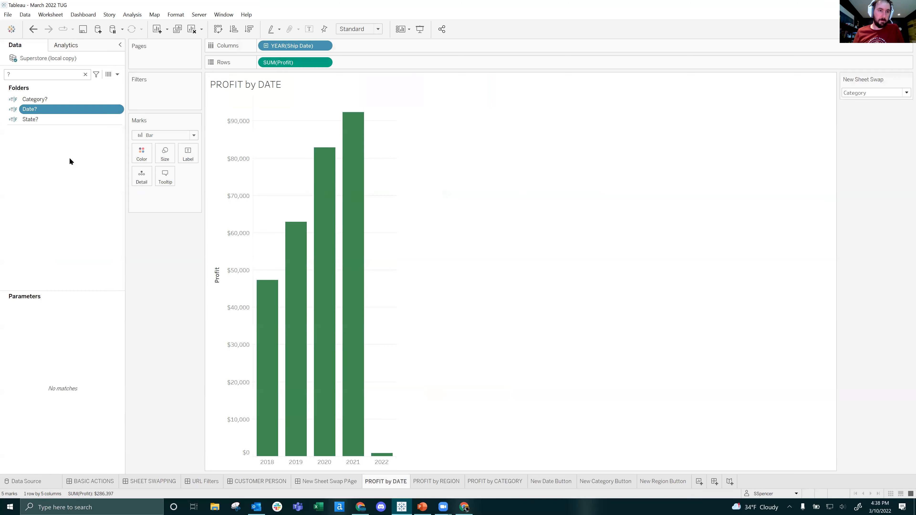
left_click(559, 180)
Duplicate the Date? calculated field, open the copy for editing and name it "New Date?".
right_click(54, 109)
left_click(77, 168)
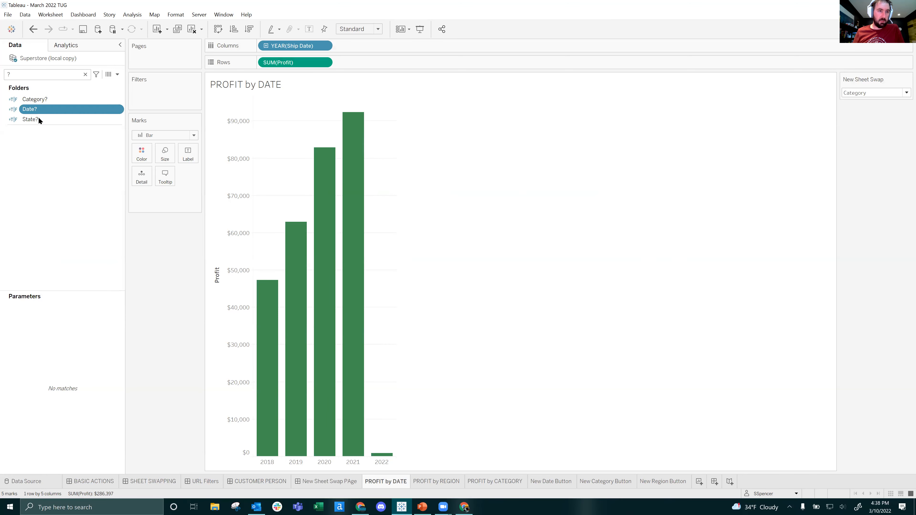
right_click(44, 120)
left_click(70, 172)
left_click(340, 183)
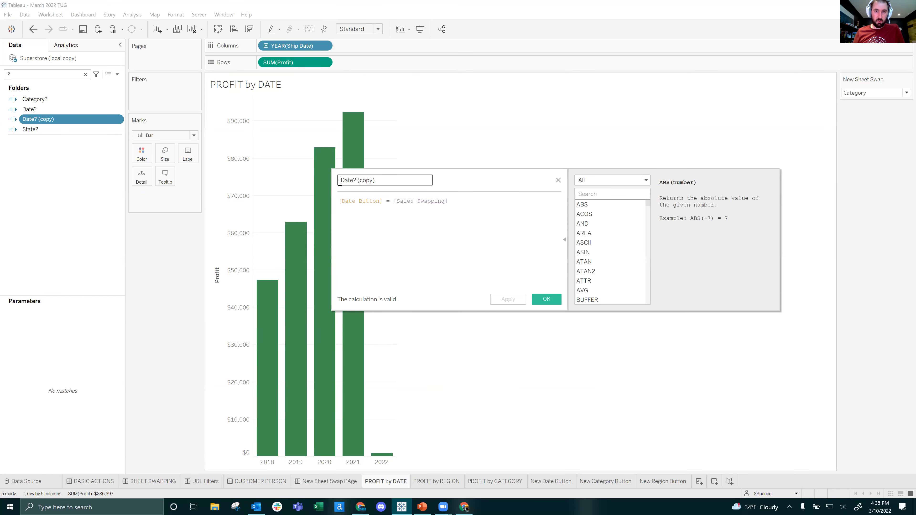
type("New Date?")
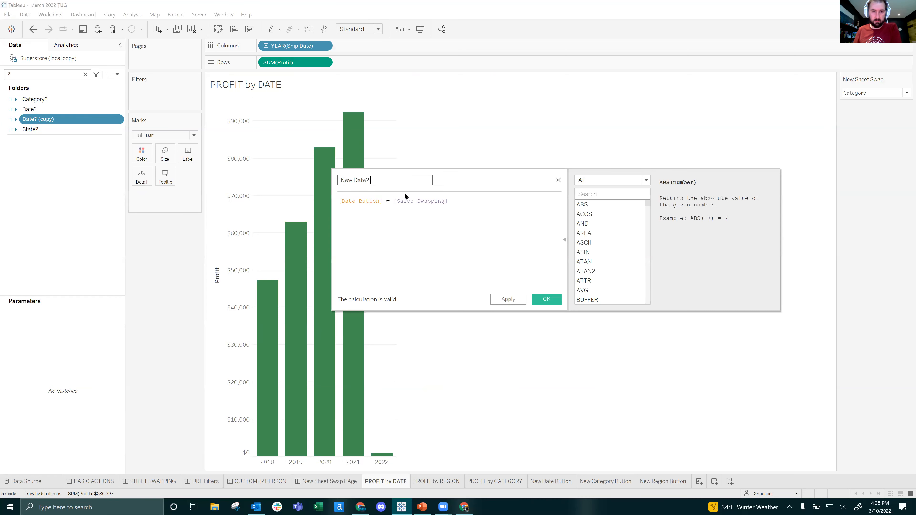
Clear the Date Button reference from the New Date? formula and re-enter it as [Date Button].
left_click(383, 202)
key("BackSpace")
key("BackSpace")
key("BackSpace")
key("BackSpace")
key("BackSpace")
key("BackSpace")
key("BackSpace")
key("BackSpace")
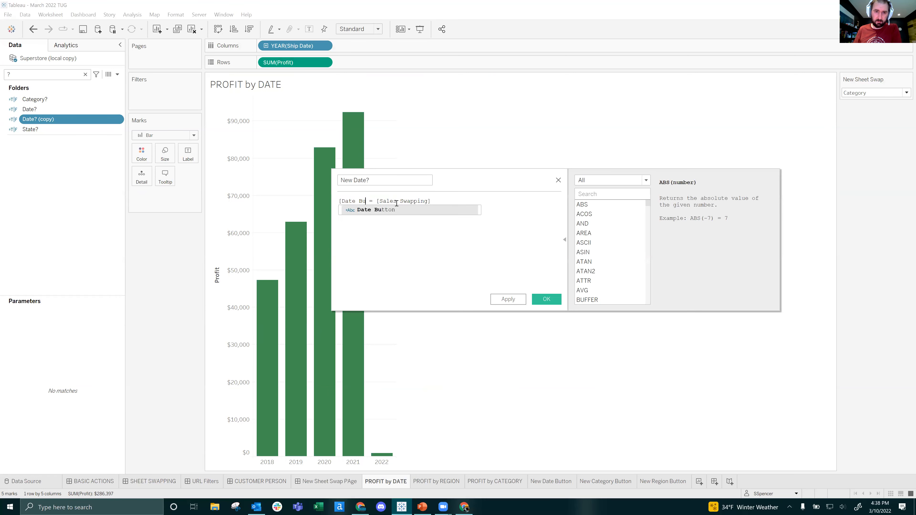
key("BackSpace")
key("BackSpace")
key("BackSpace")
key("BackSpace")
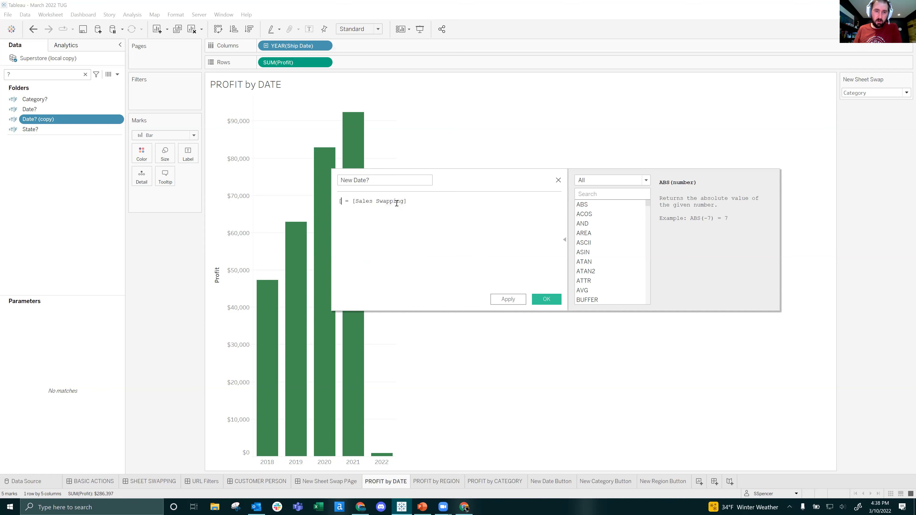
type("new")
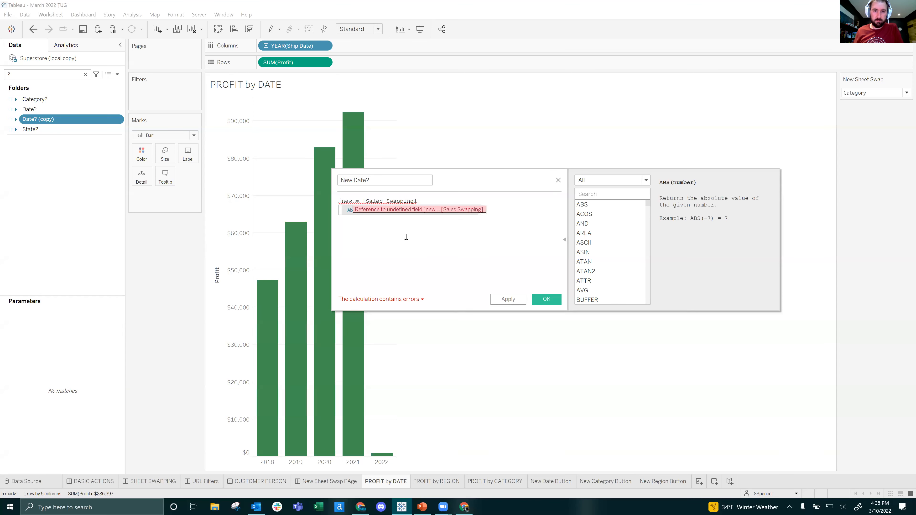
key("BackSpace")
key("BackSpace")
key("BackSpace")
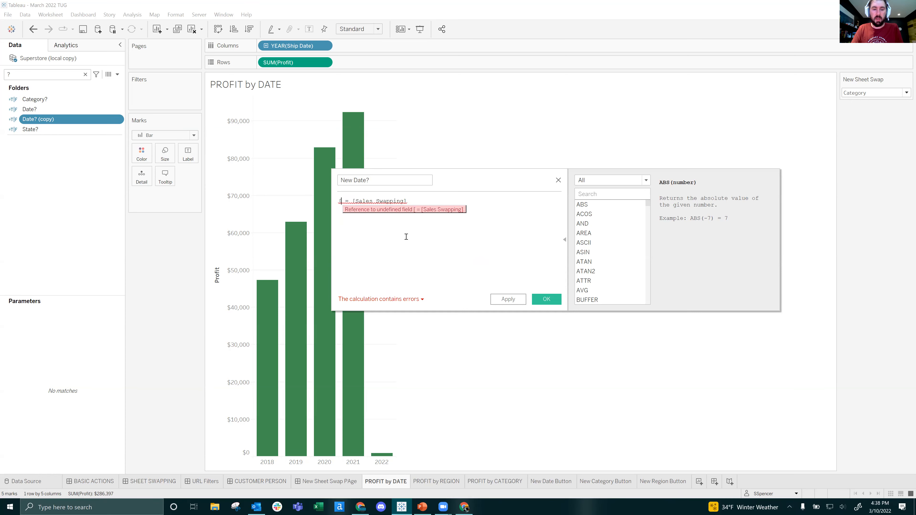
type("da")
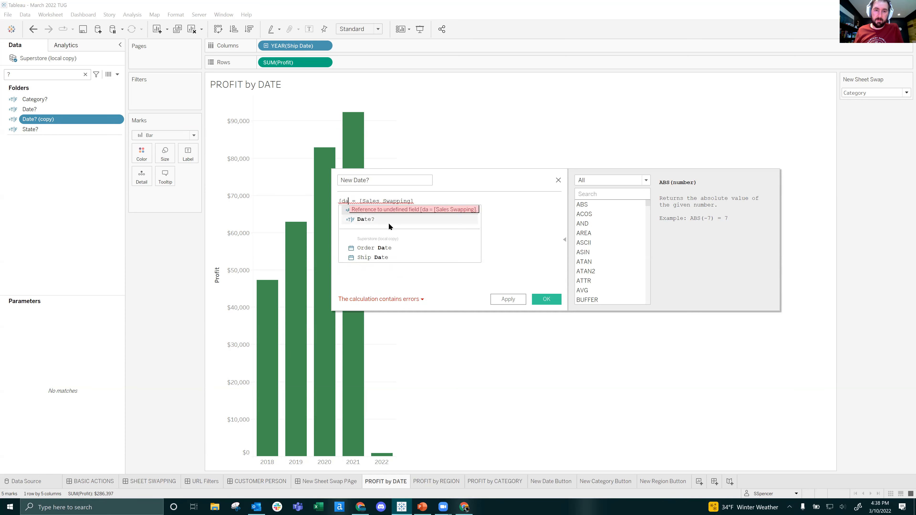
left_click(384, 209)
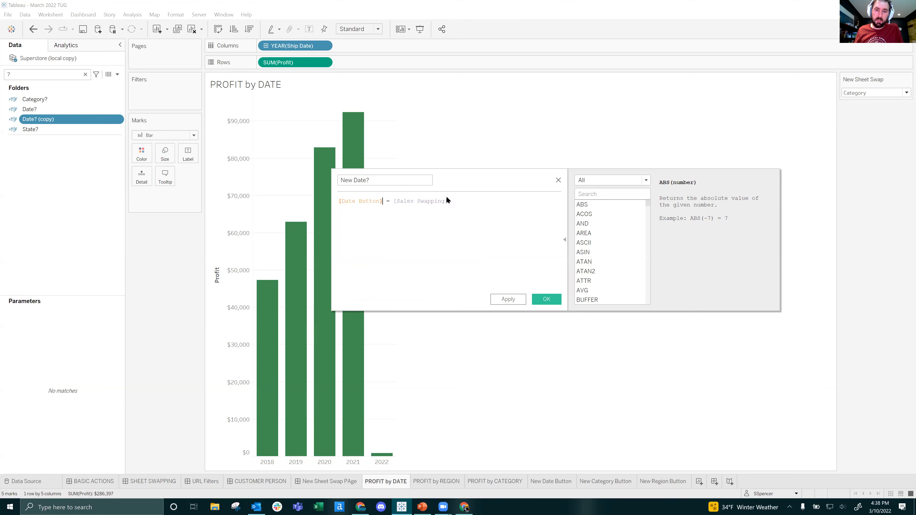
Replace Sales Swapping with the New Sheet Swap parameter in the New Date? formula and save the calculated field.
left_click_drag(449, 201, 402, 199)
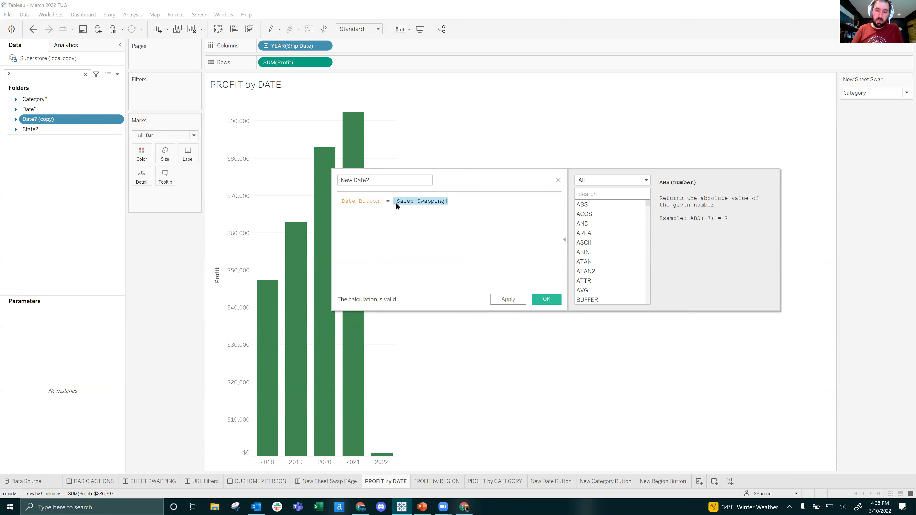
type("new")
left_click(424, 211)
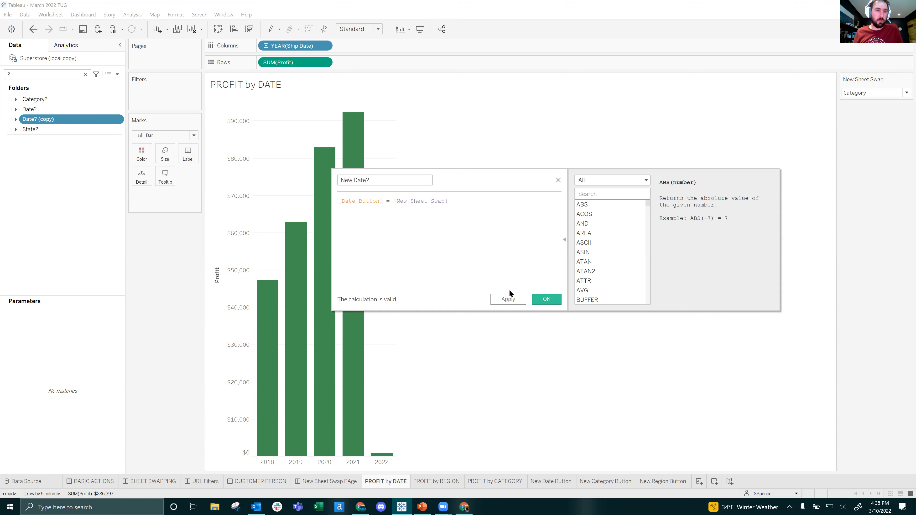
key("Return")
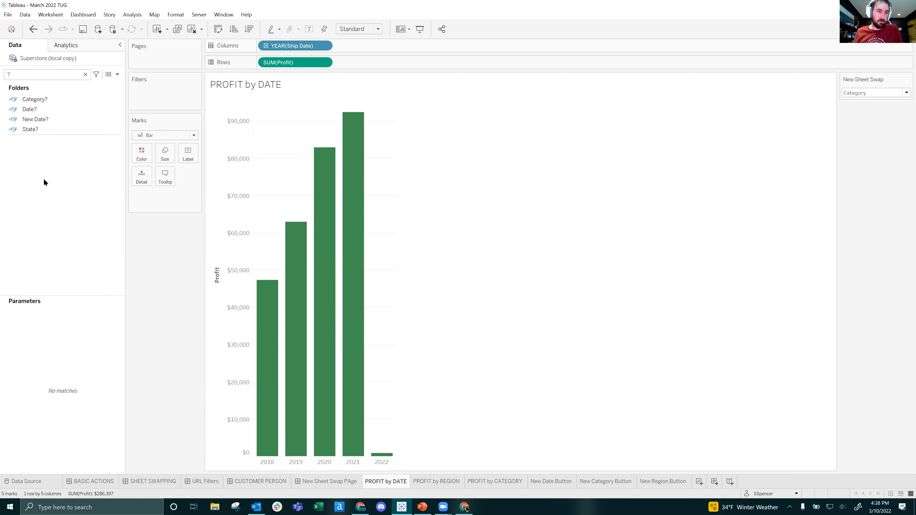
Duplicate the Category? calculated field.
right_click(48, 99)
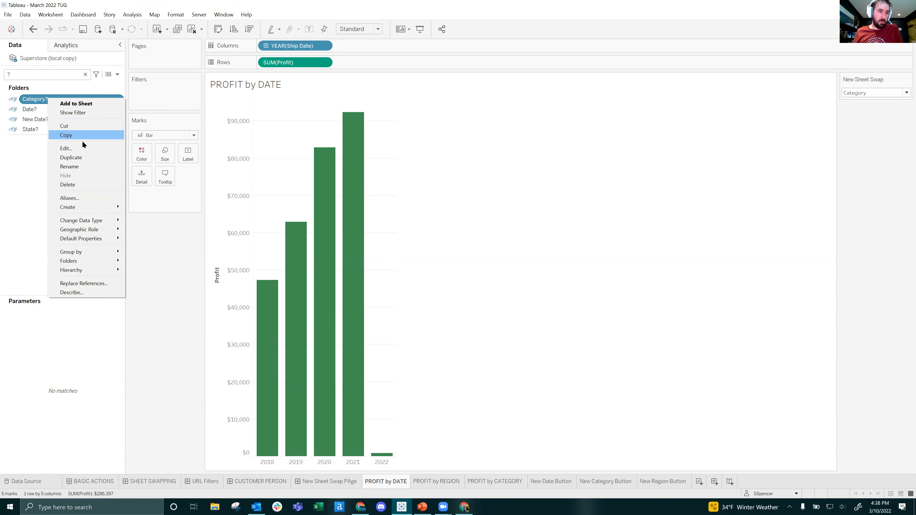
left_click(78, 159)
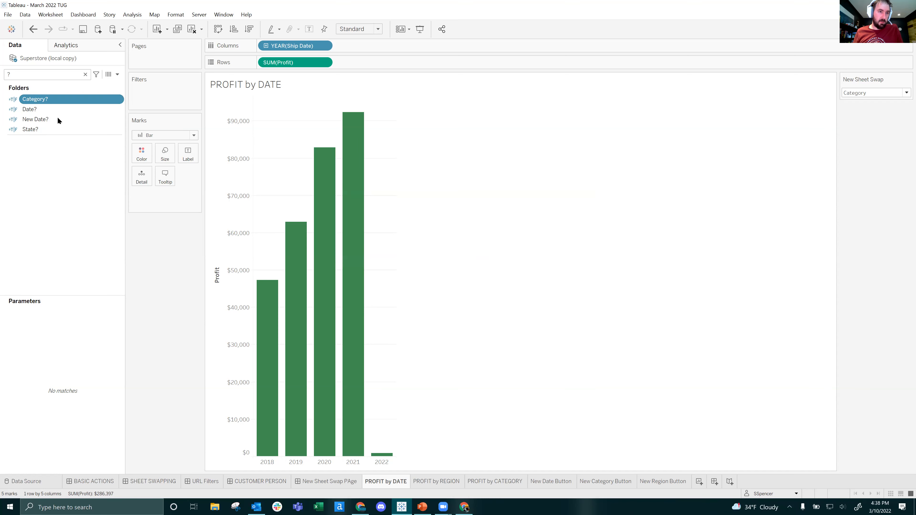
right_click(51, 111)
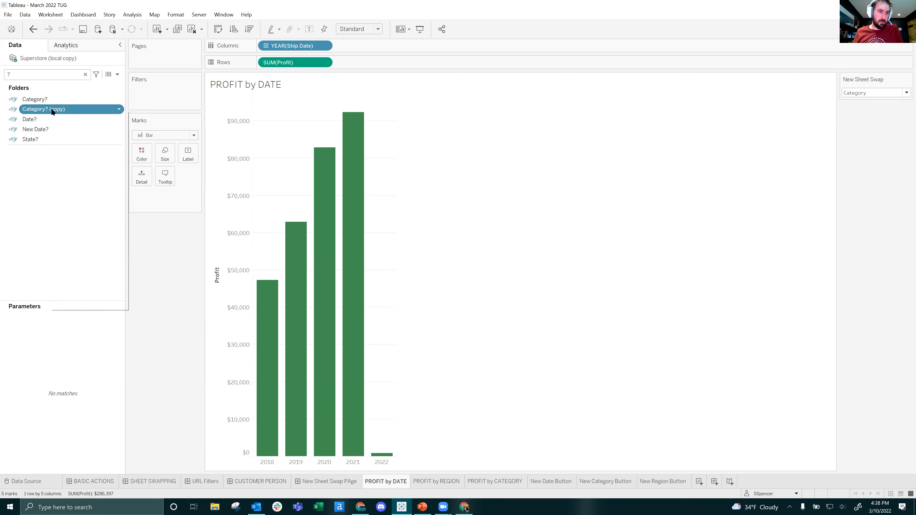
left_click(71, 167)
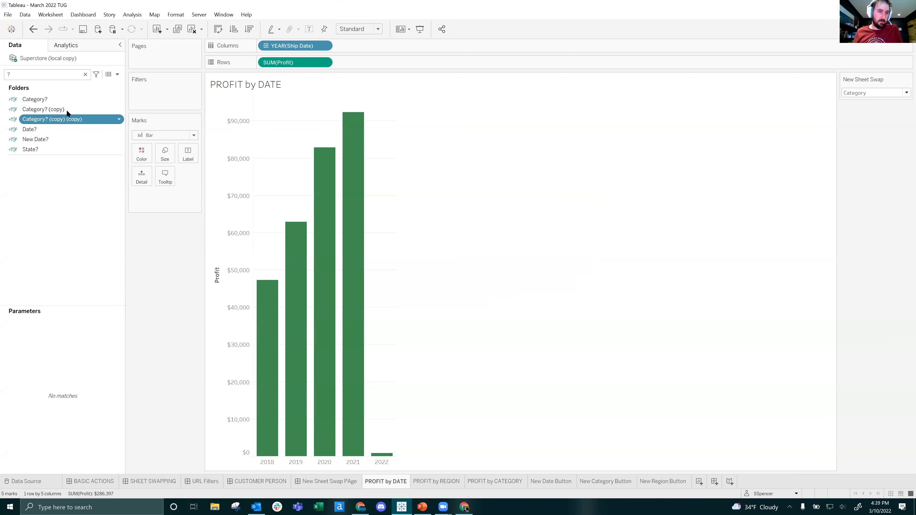
left_click(33, 30)
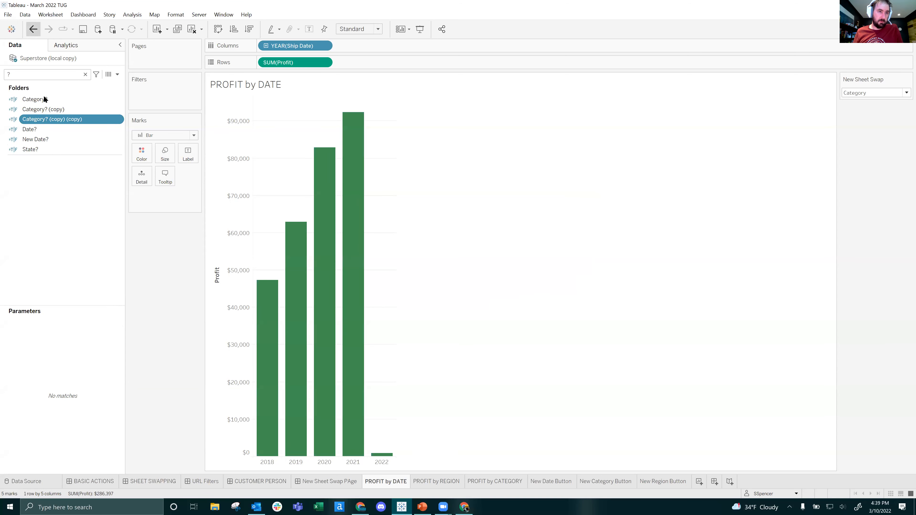
Open the copy of the Category? calculated field for editing and name it "New Category?".
right_click(47, 108)
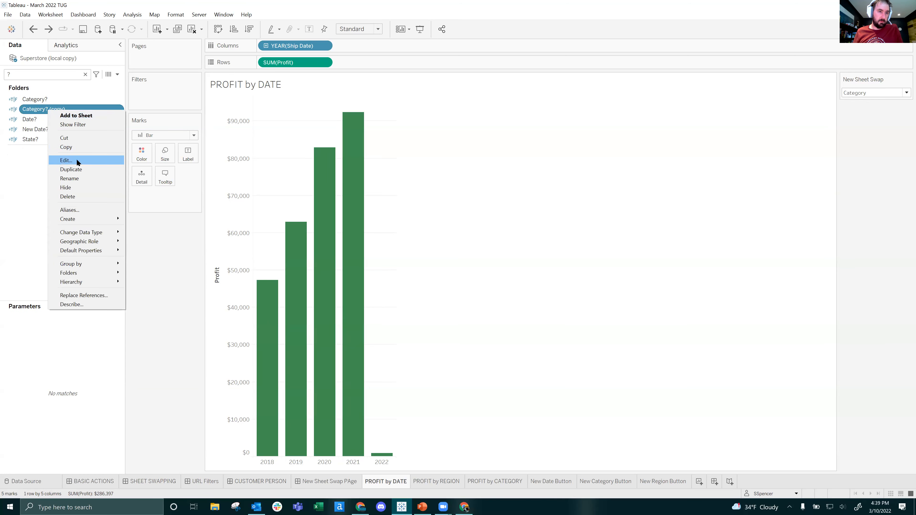
left_click(77, 160)
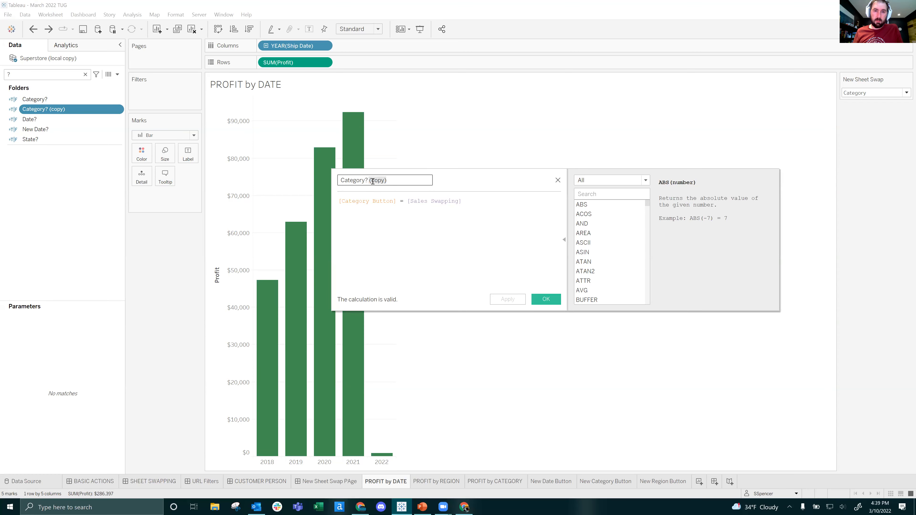
key("BackSpace")
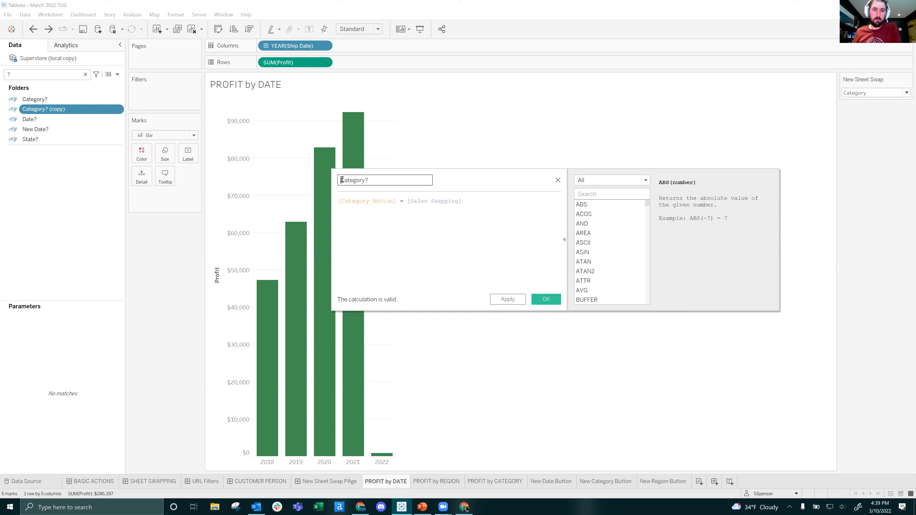
type("New")
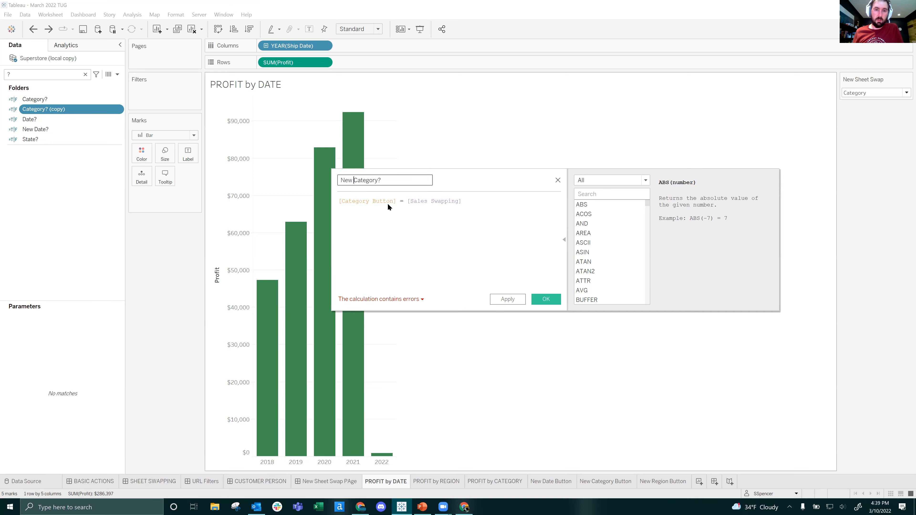
Replace Sales Swapping with the New Sheet Swap parameter in the New Category? formula and save the calculated field.
left_click(397, 201)
left_click(412, 201)
left_click_drag(467, 201, 414, 201)
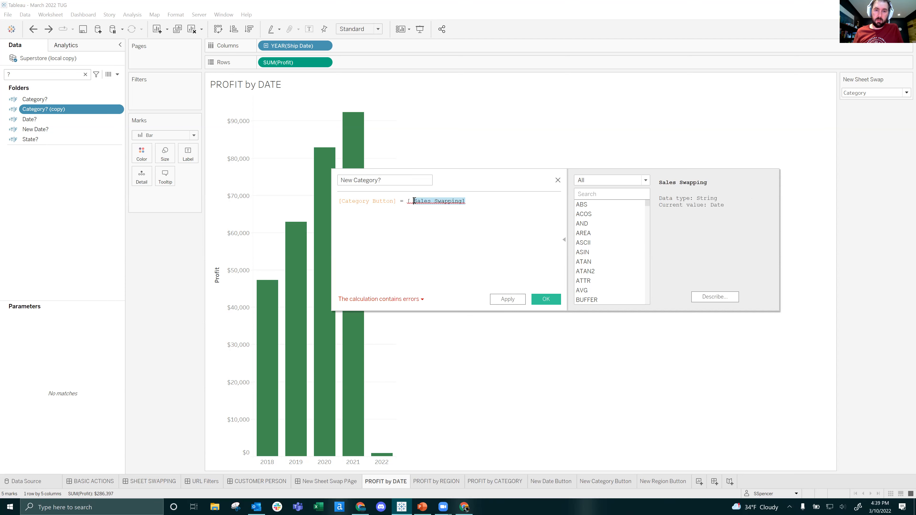
type("new")
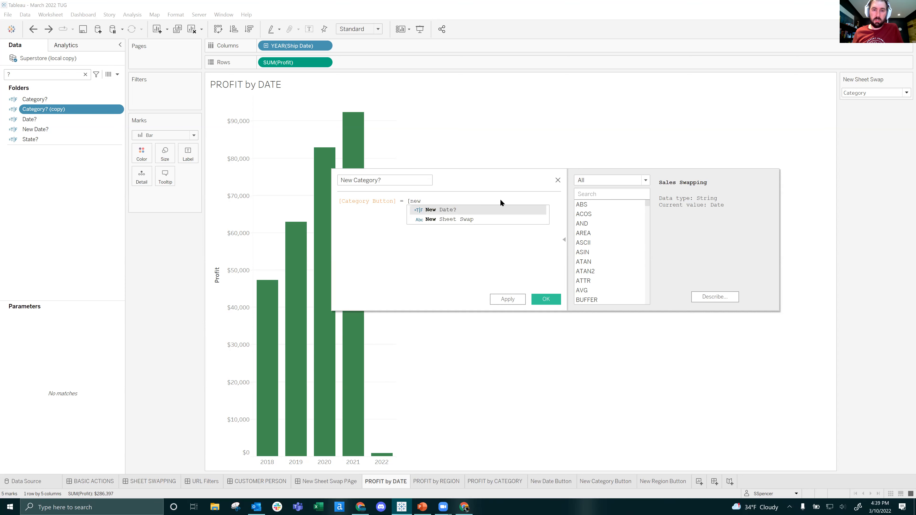
left_click(488, 219)
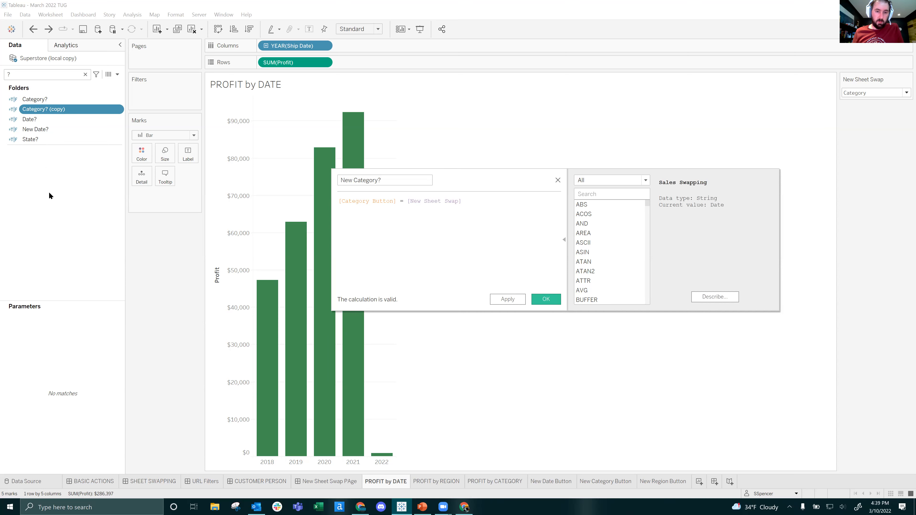
left_click(546, 299)
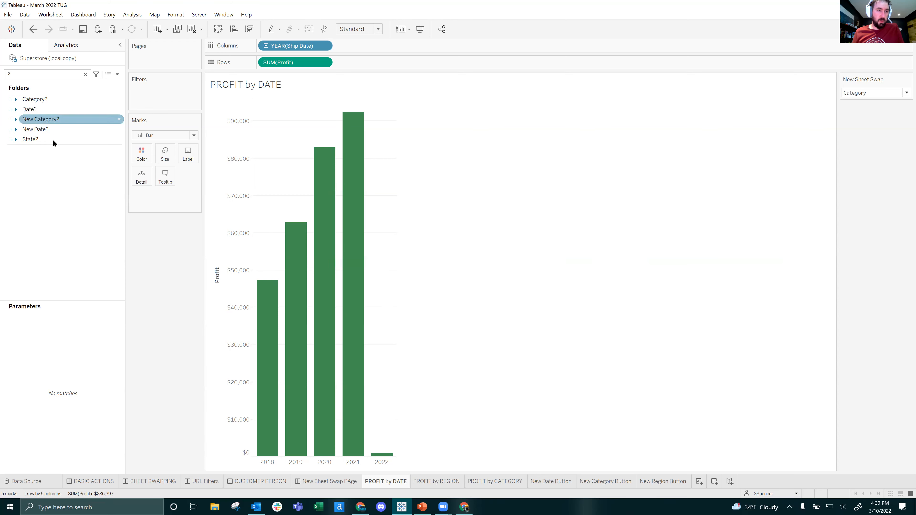
Duplicate the New Category? calculated field, open the copy for editing and name it "New Region?".
right_click(43, 120)
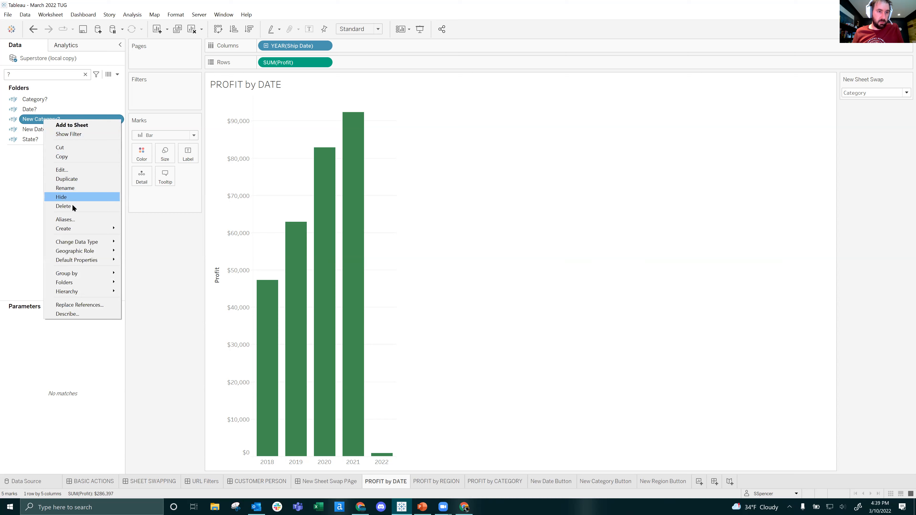
left_click(77, 180)
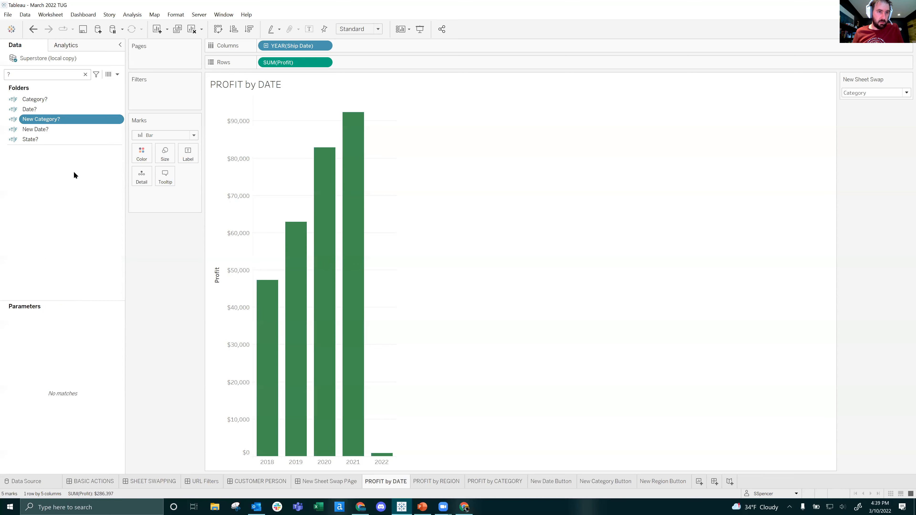
right_click(66, 129)
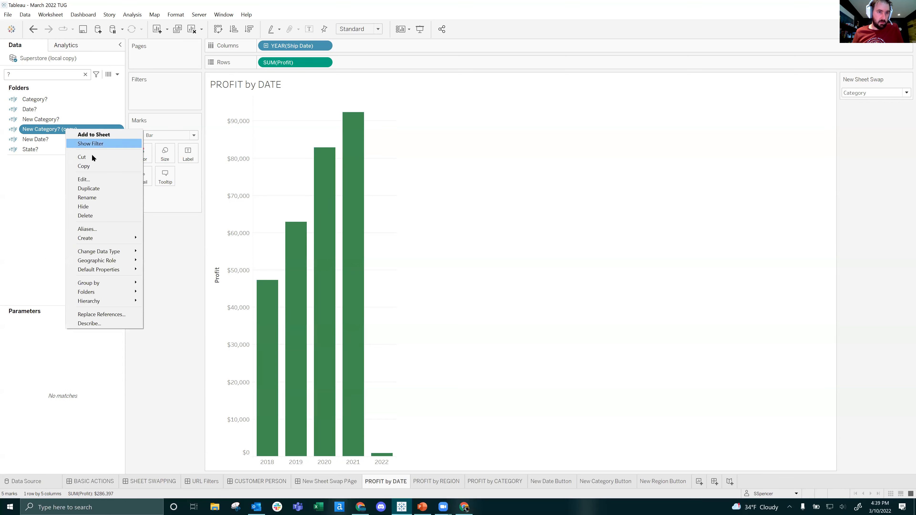
left_click(94, 179)
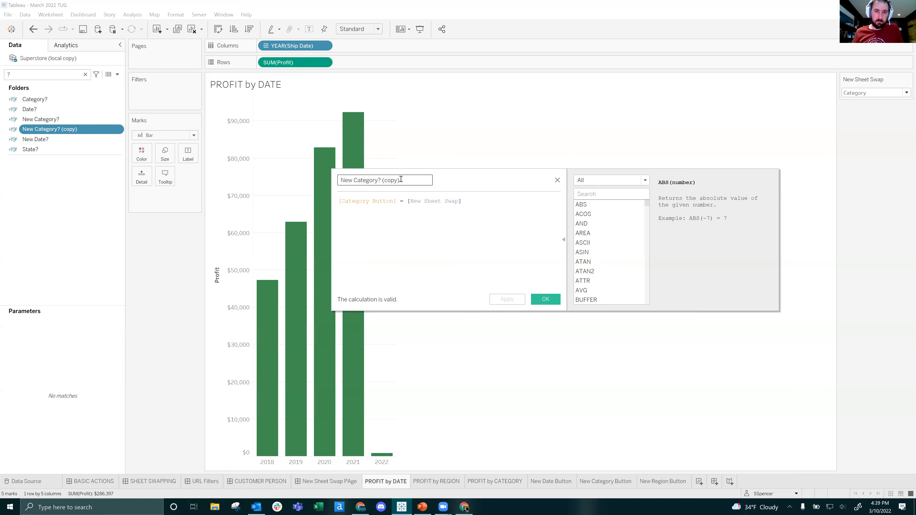
key("BackSpace")
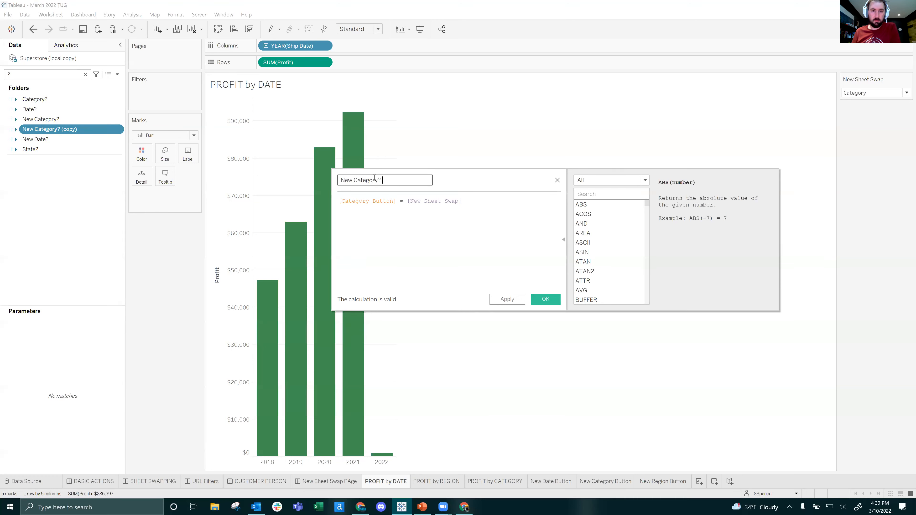
type("REgion")
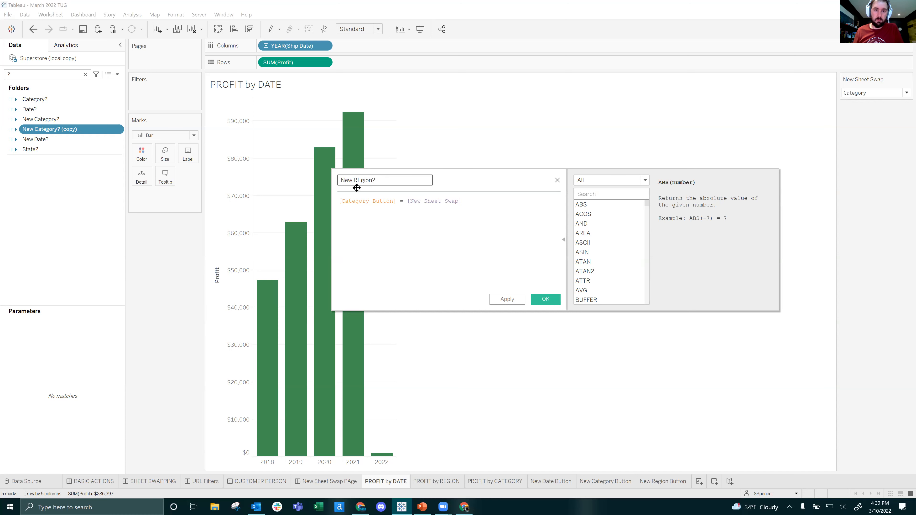
left_click(362, 180)
key("BackSpace")
type("e")
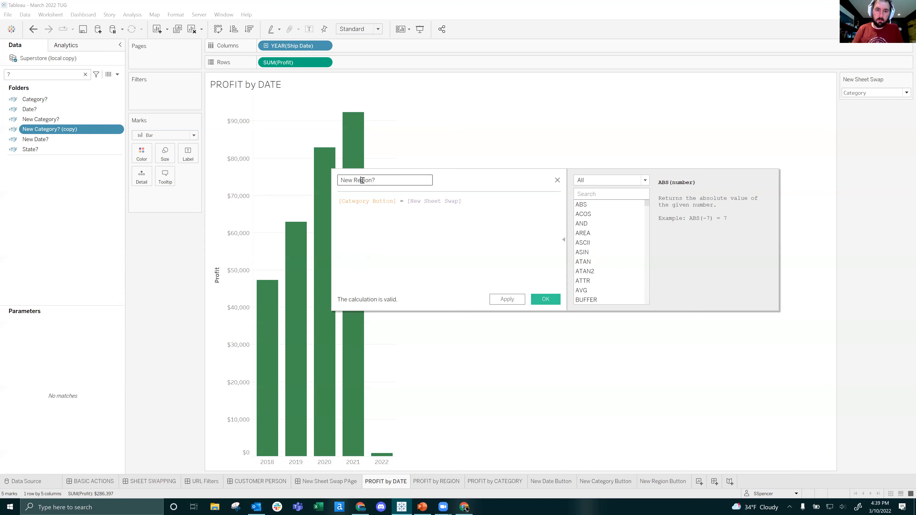
Replace Category Button with [Reigon Button] in the New Region? formula and save the calculated field.
left_click_drag(394, 201, 345, 201)
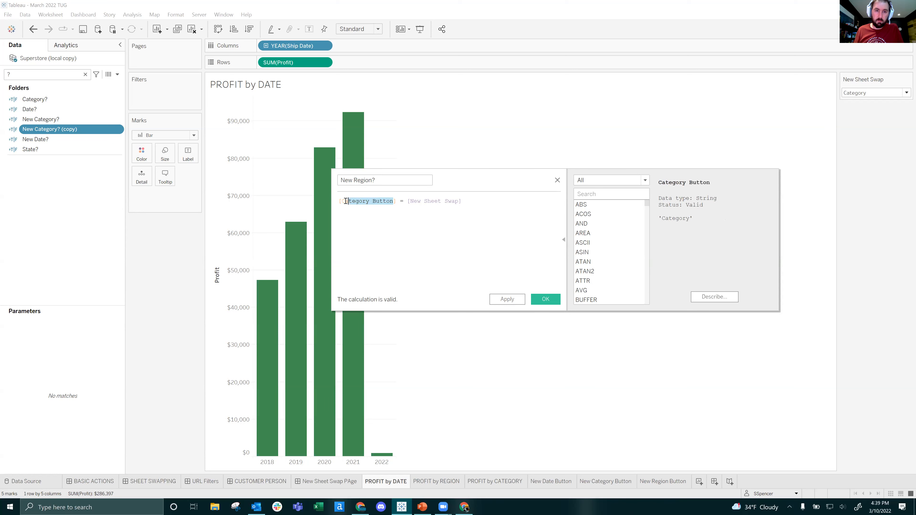
type("R")
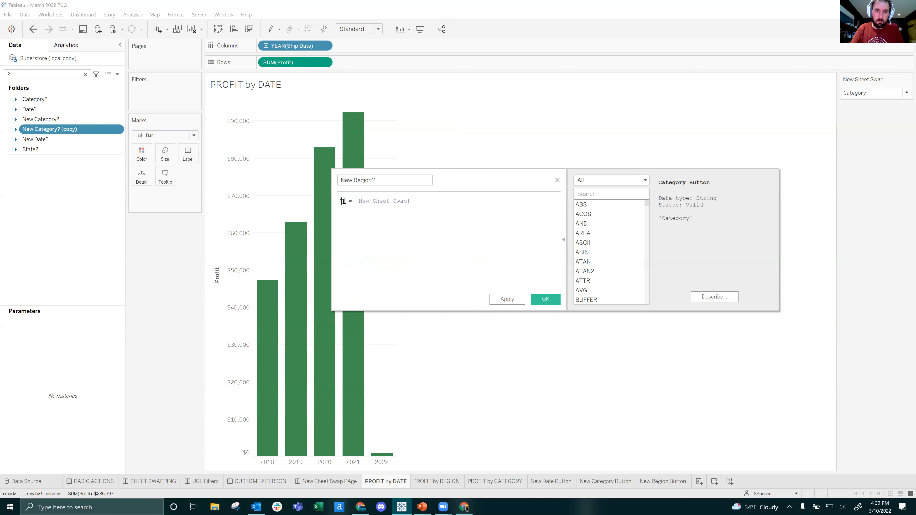
type("e")
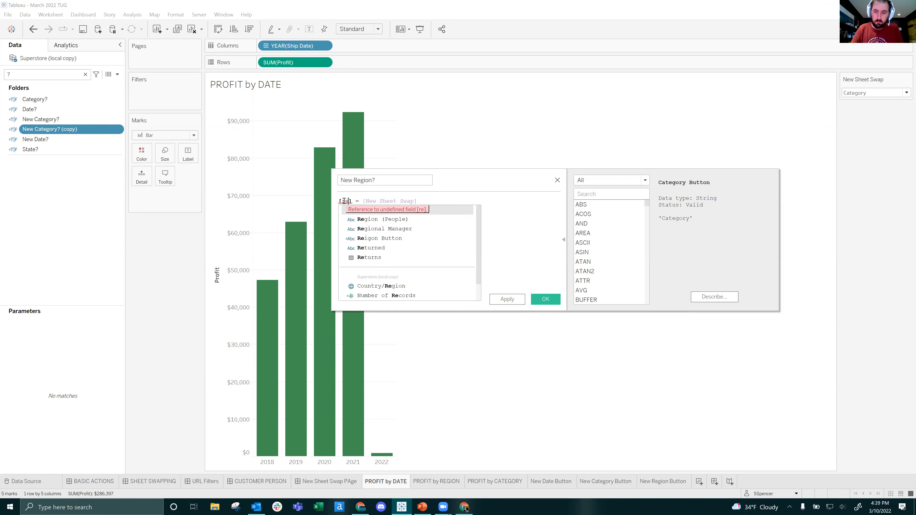
key("Down")
key("Down")
key("Down")
key("Return")
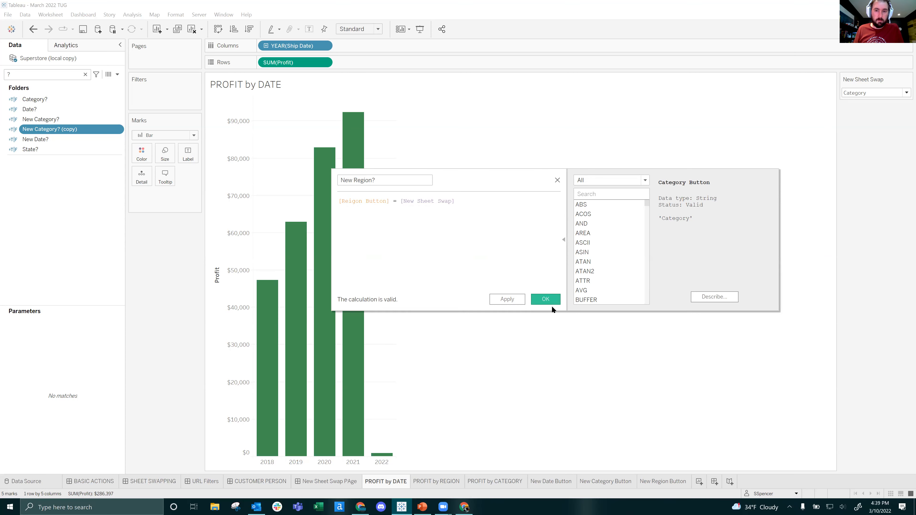
left_click(546, 299)
Set the New Sheet Swap parameter to Date and filter the PROFIT by DATE sheet on New Date? with True selected.
left_click(874, 93)
left_click(860, 103)
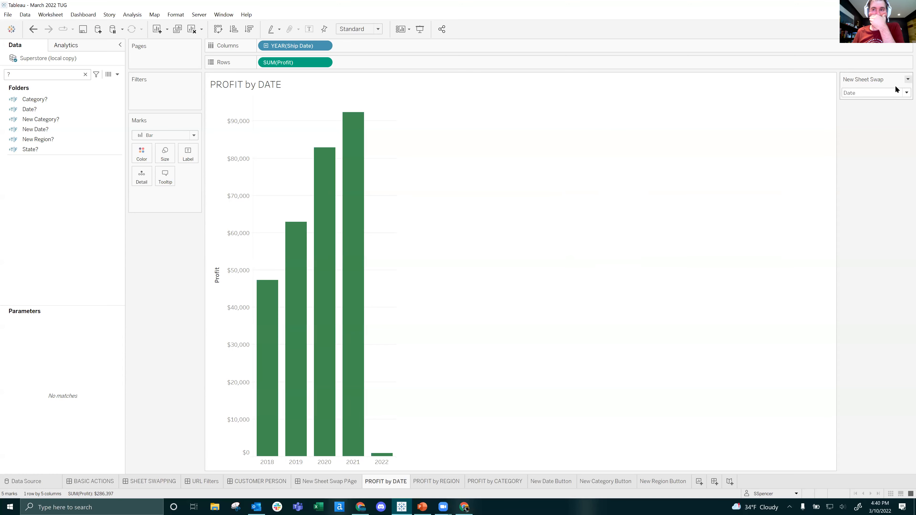
left_click(44, 110)
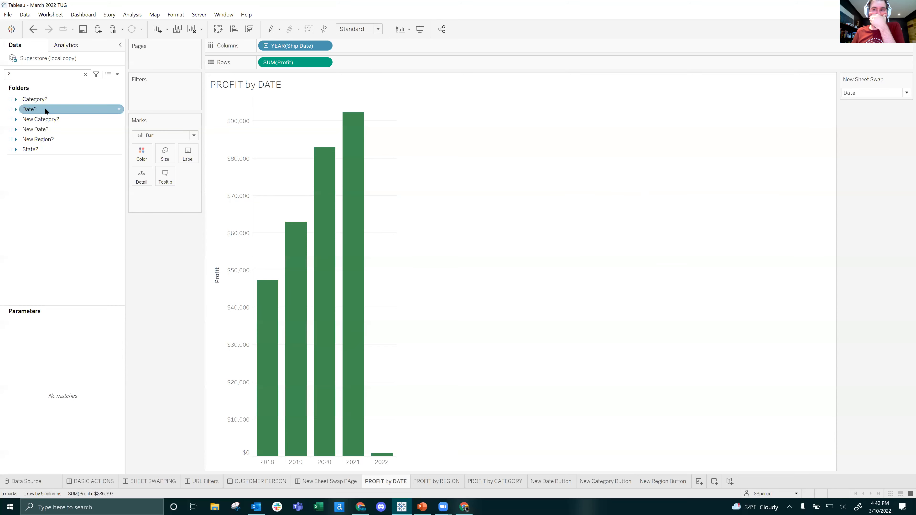
left_click(41, 129)
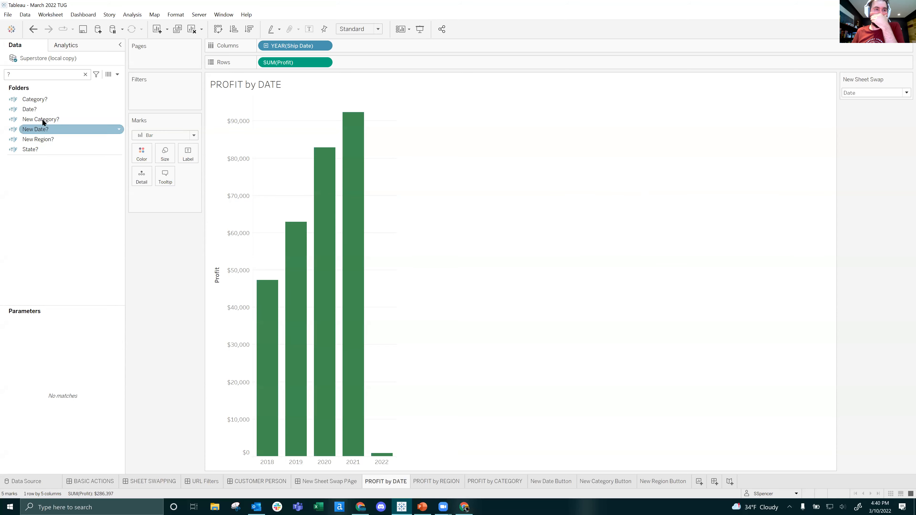
left_click_drag(41, 129, 161, 88)
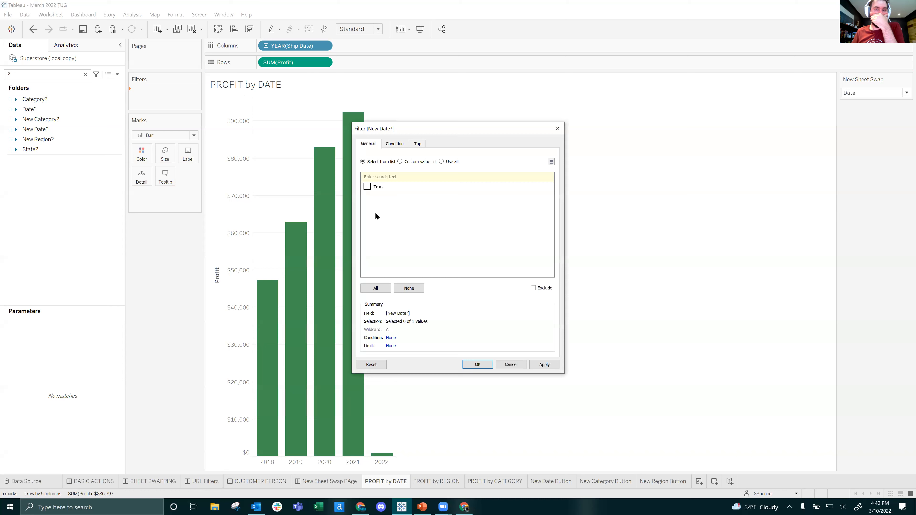
left_click(546, 365)
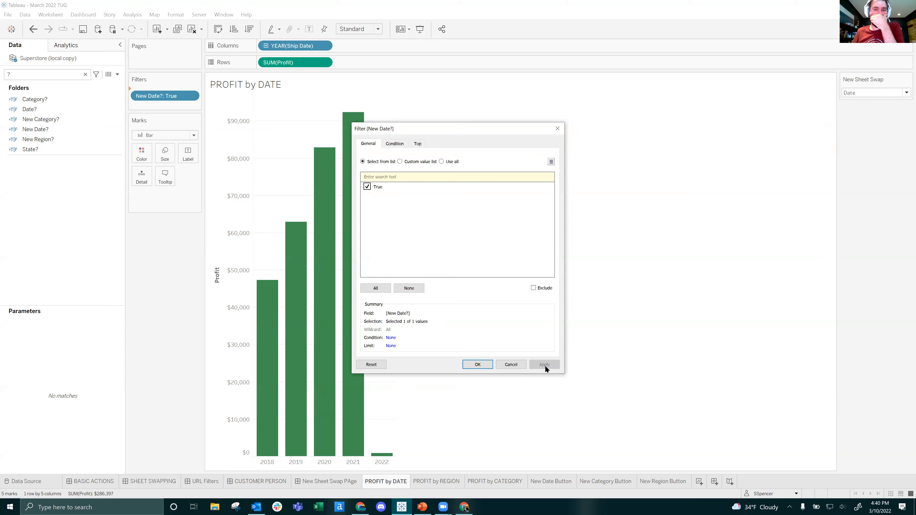
left_click(478, 367)
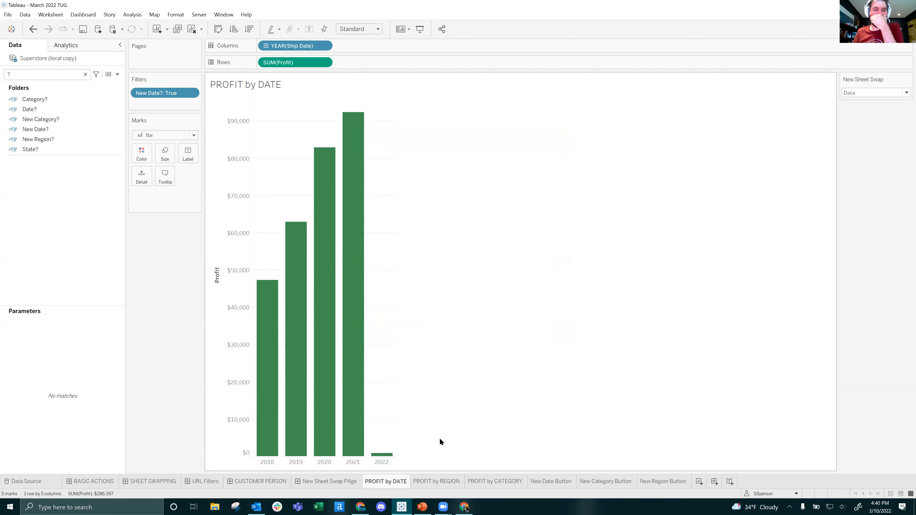
Set the New Sheet Swap parameter to Region and filter the PROFIT by REGION sheet on New Region? with True selected.
left_click(443, 486)
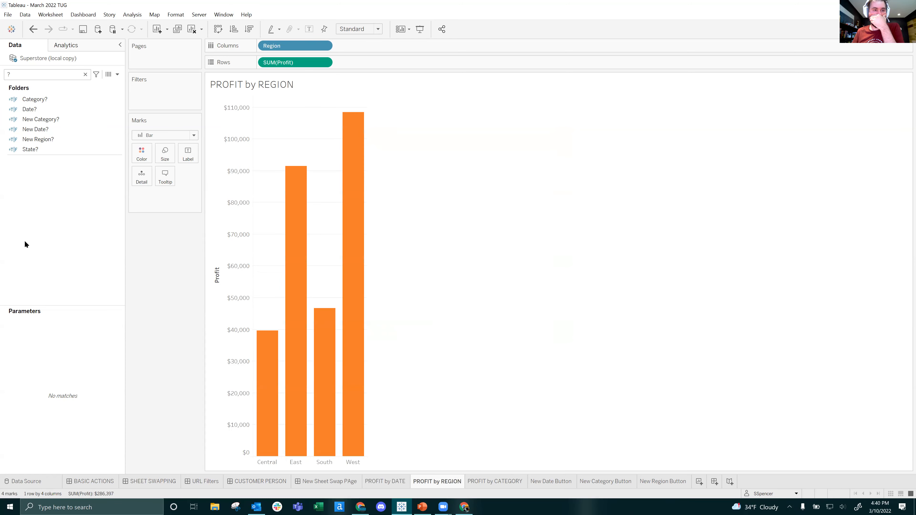
left_click(85, 74)
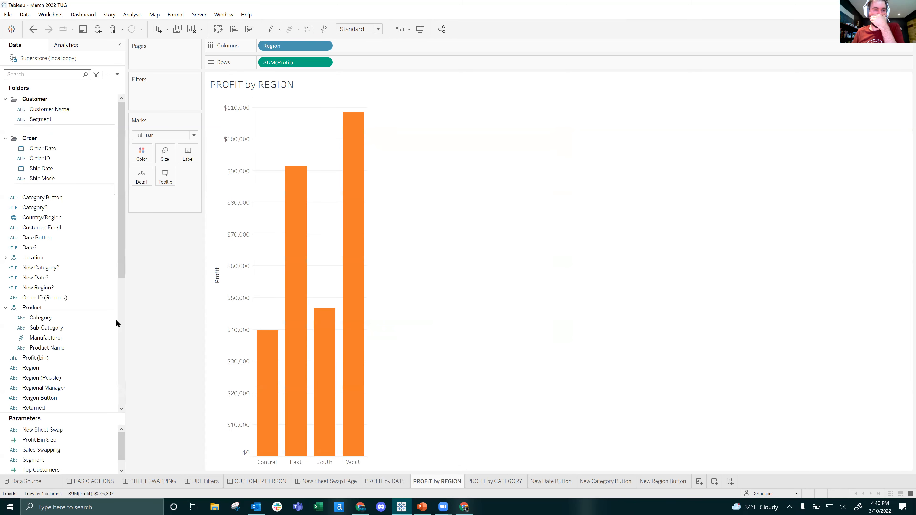
left_click(37, 450)
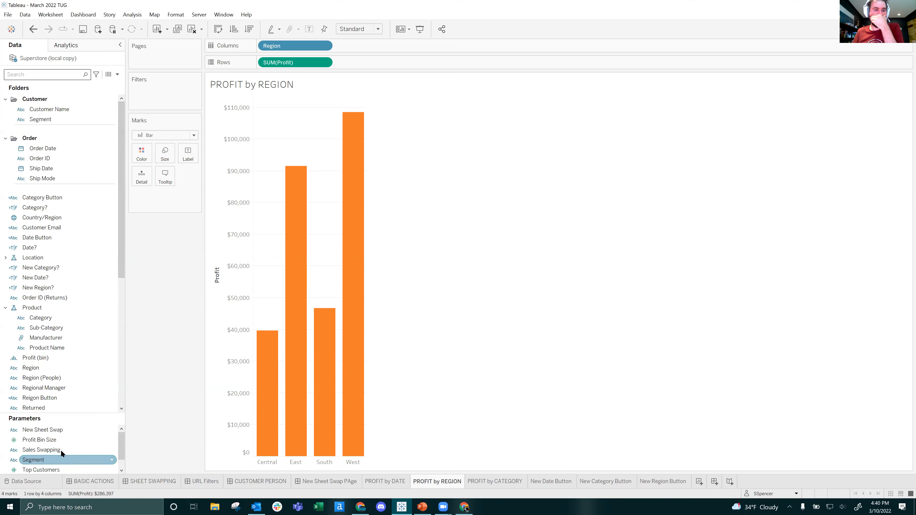
right_click(64, 430)
left_click(101, 291)
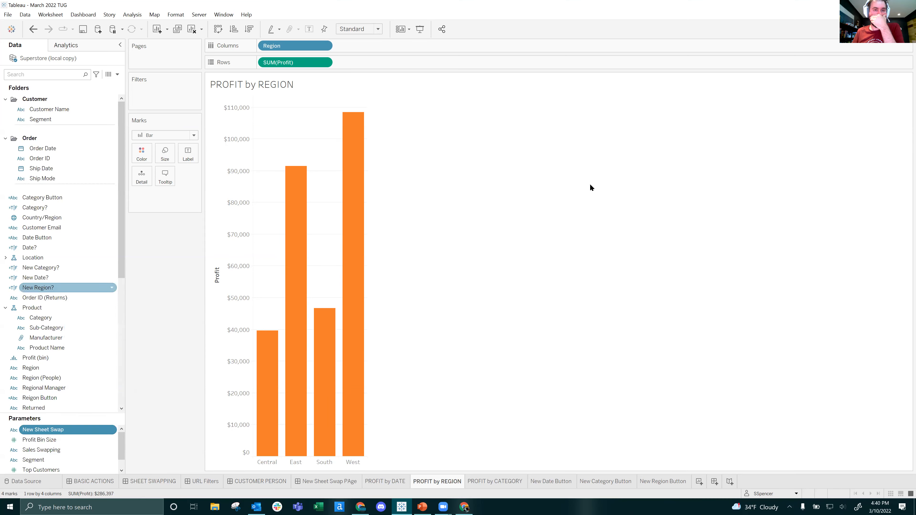
left_click(865, 93)
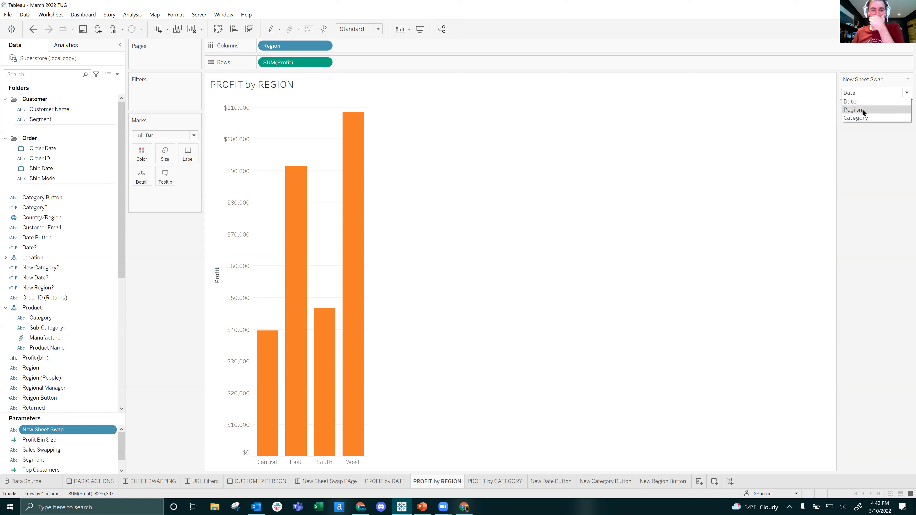
left_click(498, 126)
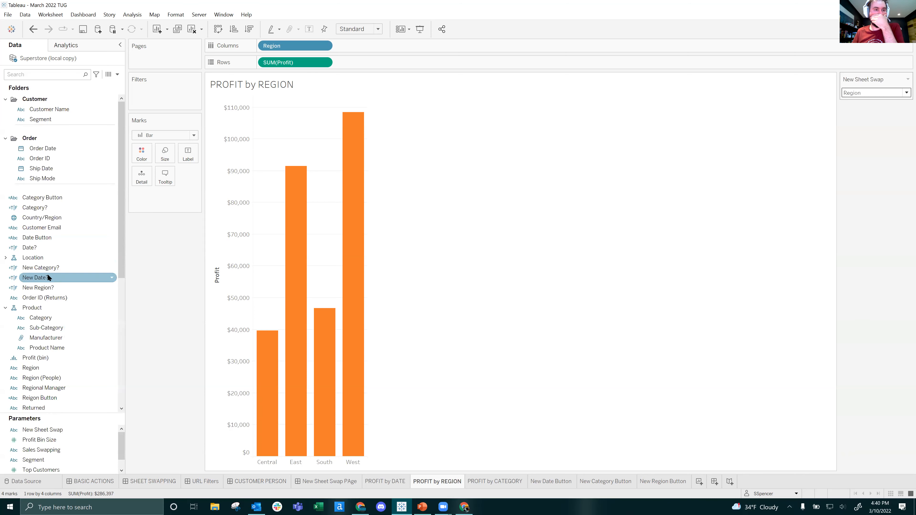
left_click_drag(42, 292, 163, 91)
left_click(544, 364)
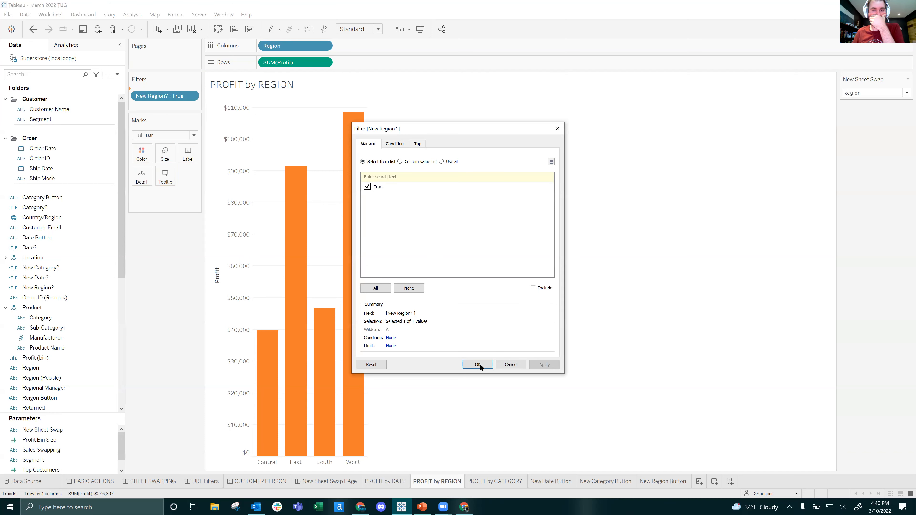
left_click(477, 365)
Set the New Sheet Swap parameter to Category and filter the PROFIT by CATEGORY sheet on New Category? with True selected.
left_click(497, 483)
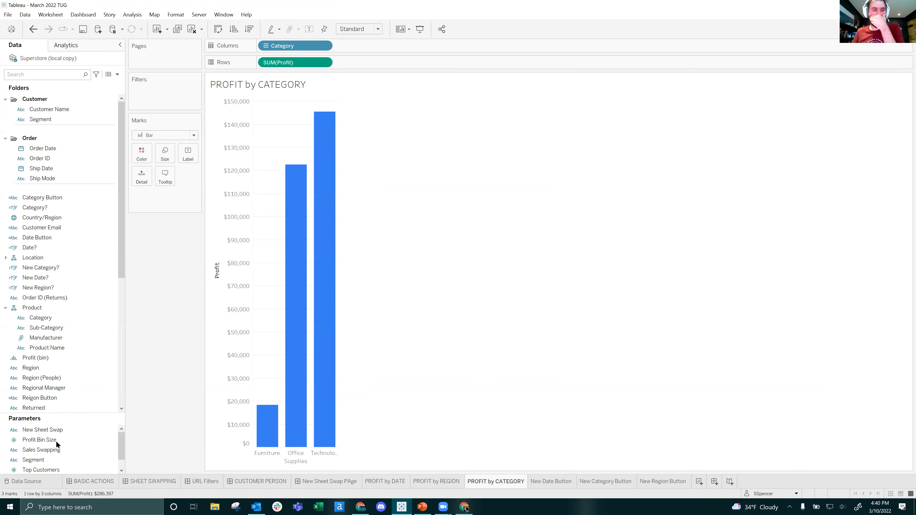
right_click(53, 430)
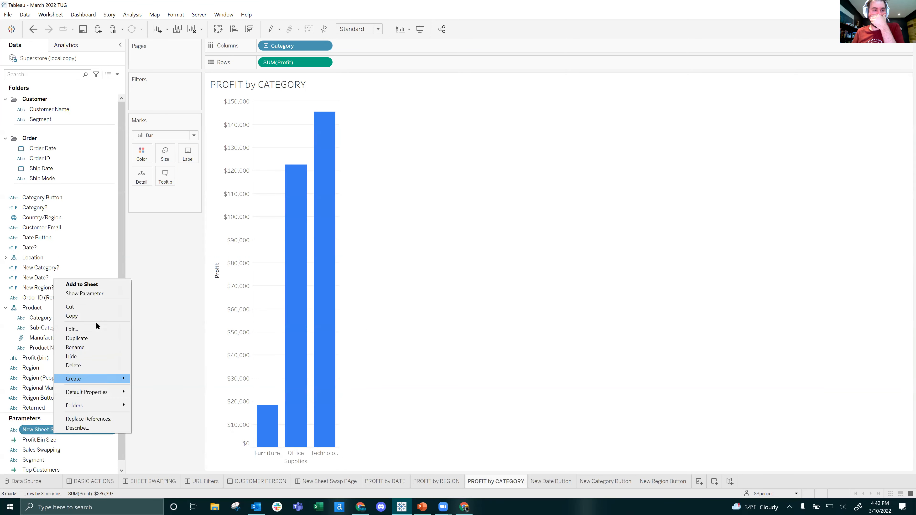
left_click(91, 293)
left_click(863, 95)
left_click(856, 117)
left_click(40, 267)
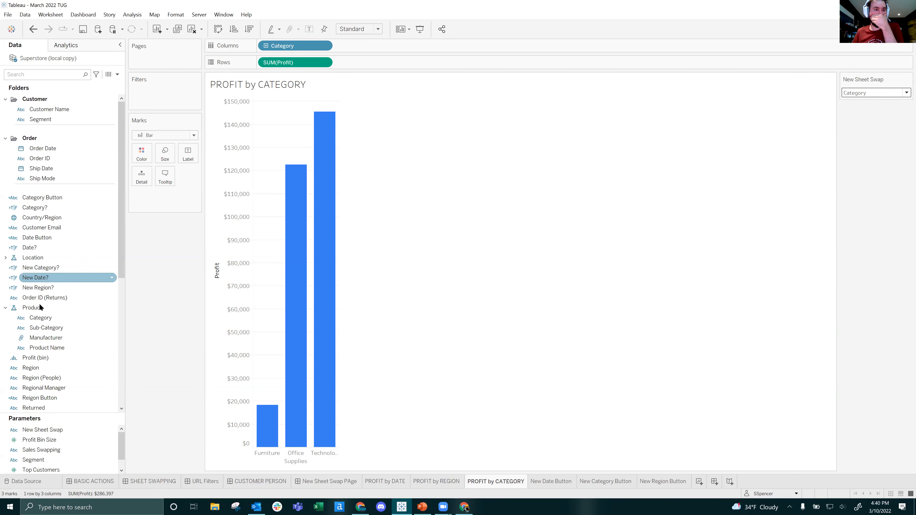
left_click_drag(41, 268, 169, 96)
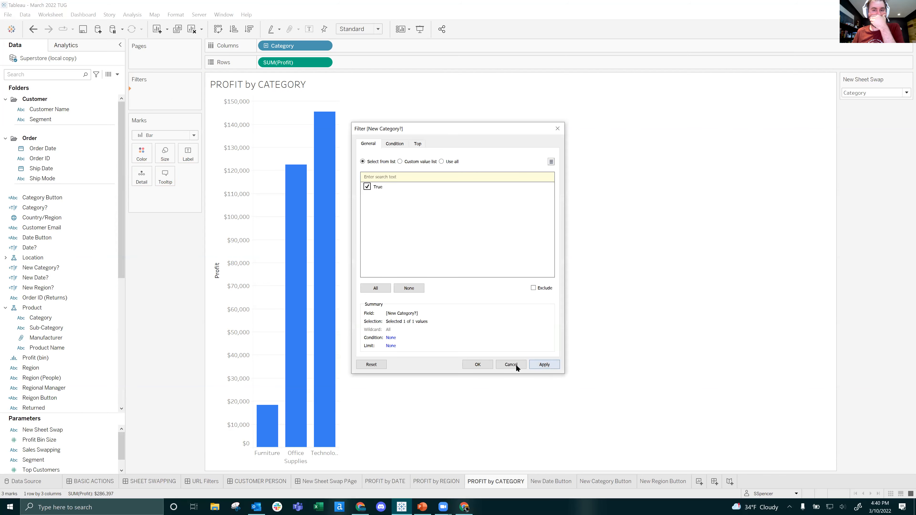
left_click(478, 364)
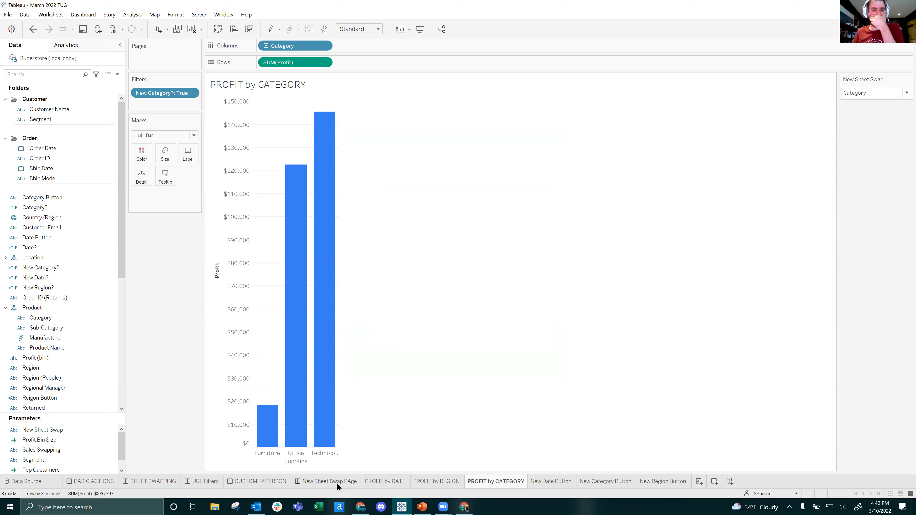
Hide the titles of the PROFIT by DATE, PROFIT by CATEGORY and PROFIT by REGION sheets on the New Sheet Swap PAge dashboard.
left_click(337, 485)
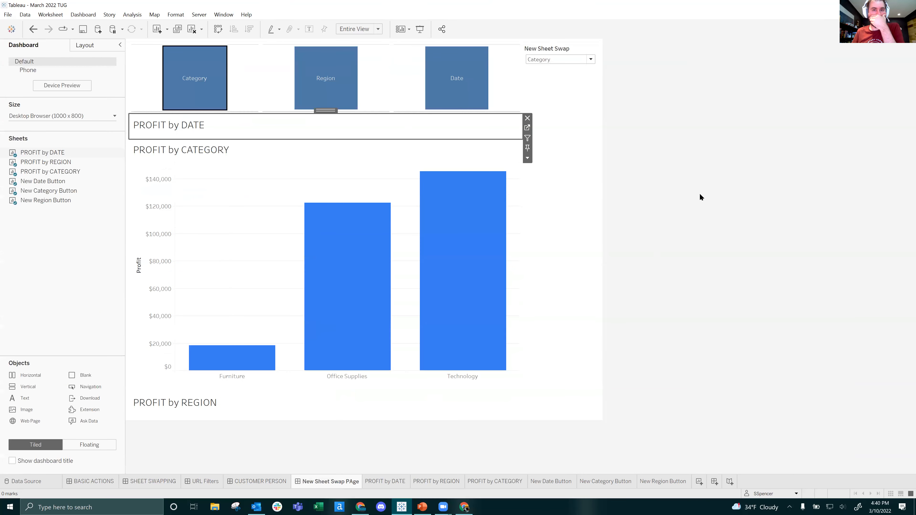
left_click(189, 123)
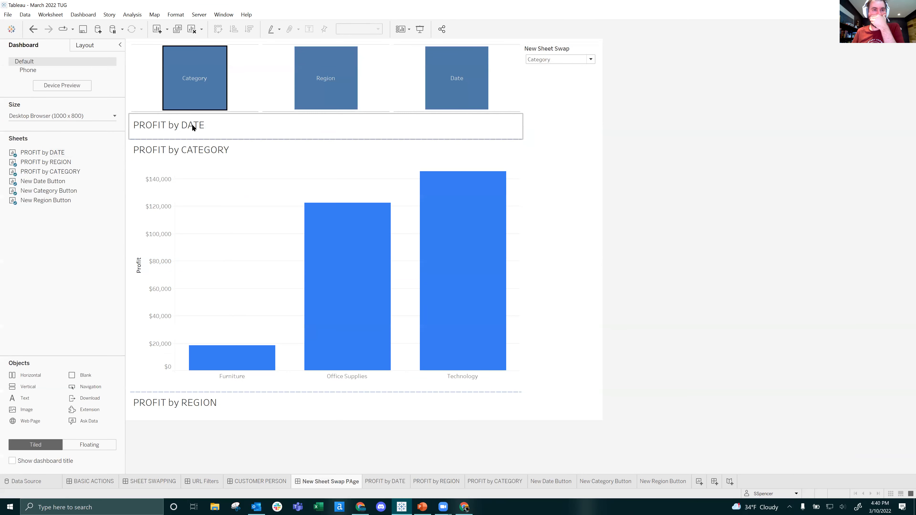
right_click(171, 129)
left_click(197, 152)
right_click(195, 126)
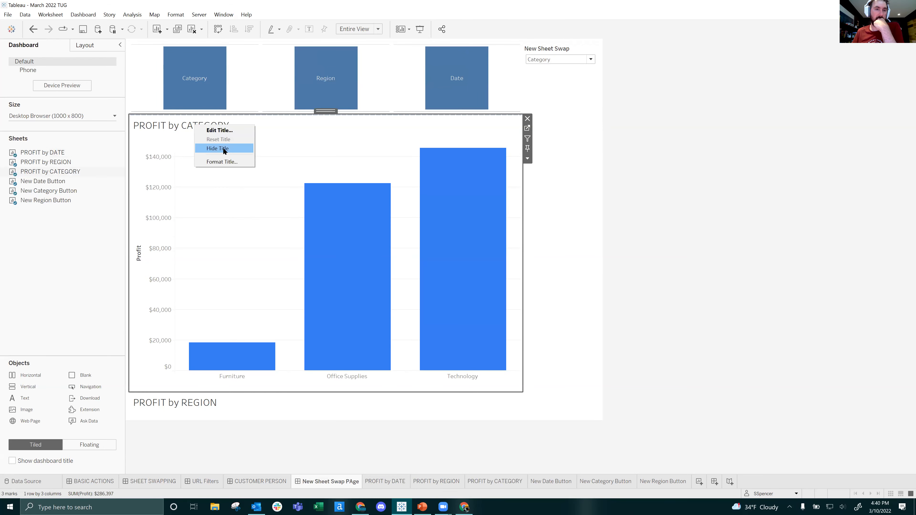
left_click(224, 151)
right_click(180, 402)
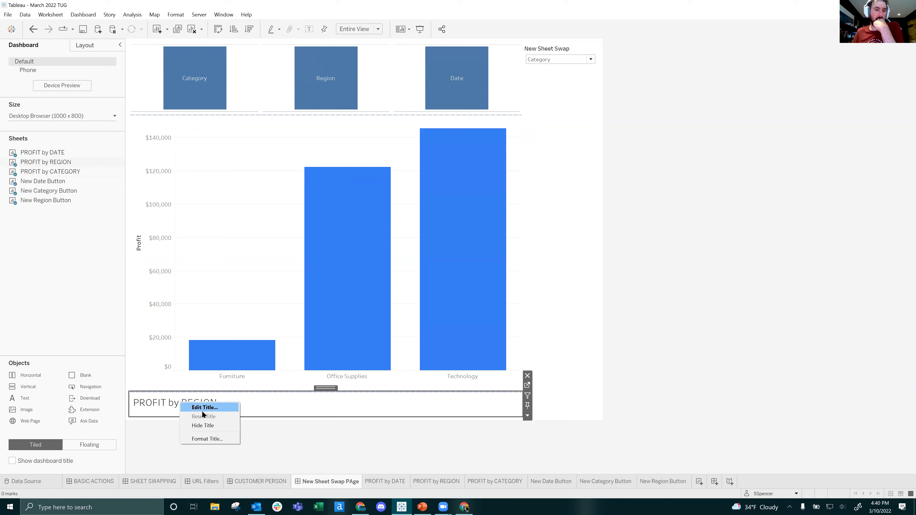
left_click(203, 426)
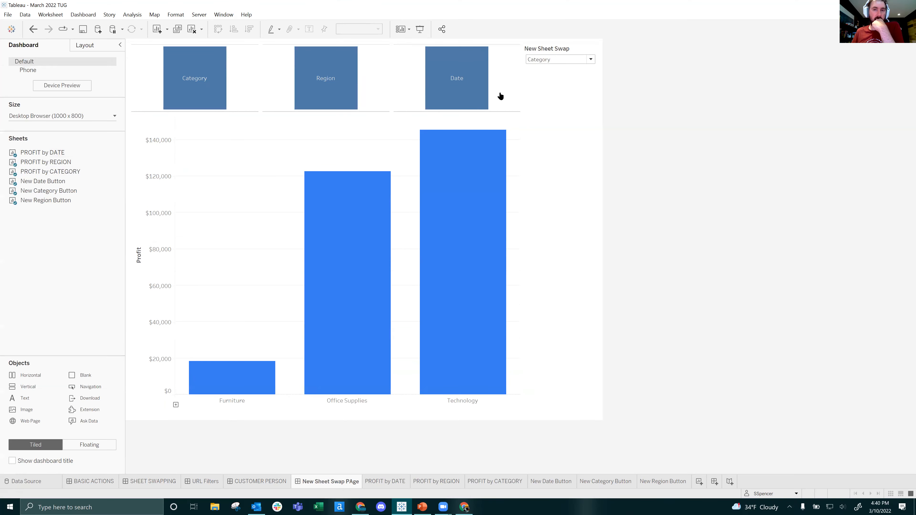
Set the dashboard's fixed height to 500 px and make the row of button sheets taller.
left_click(113, 116)
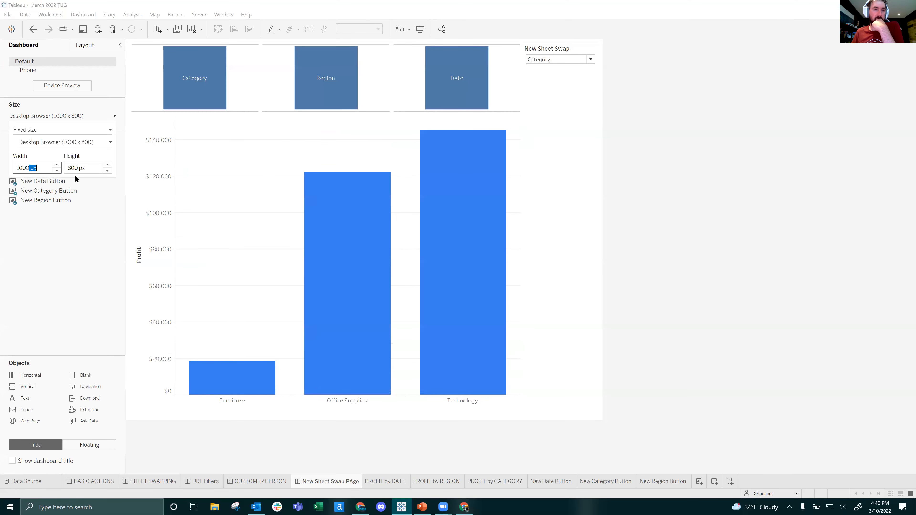
left_click(105, 171)
left_click(105, 171)
left_click(105, 171)
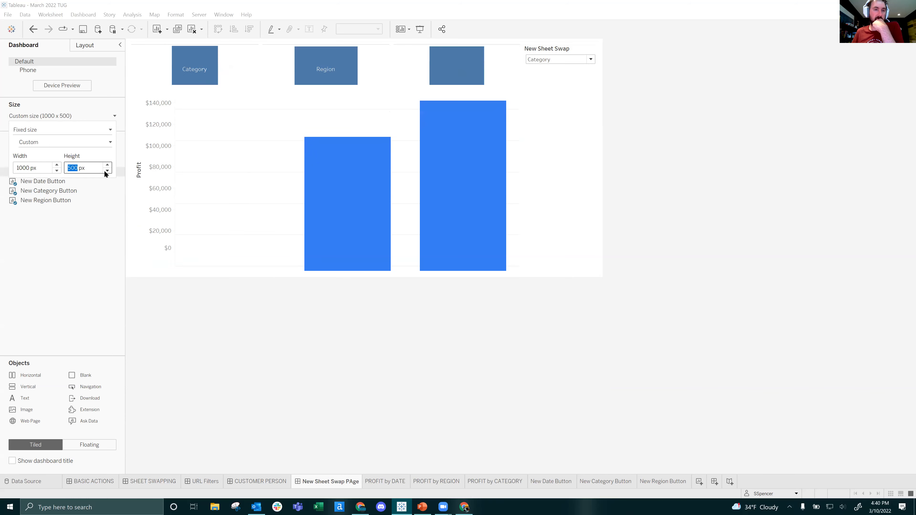
left_click_drag(262, 88, 257, 116)
left_click(559, 93)
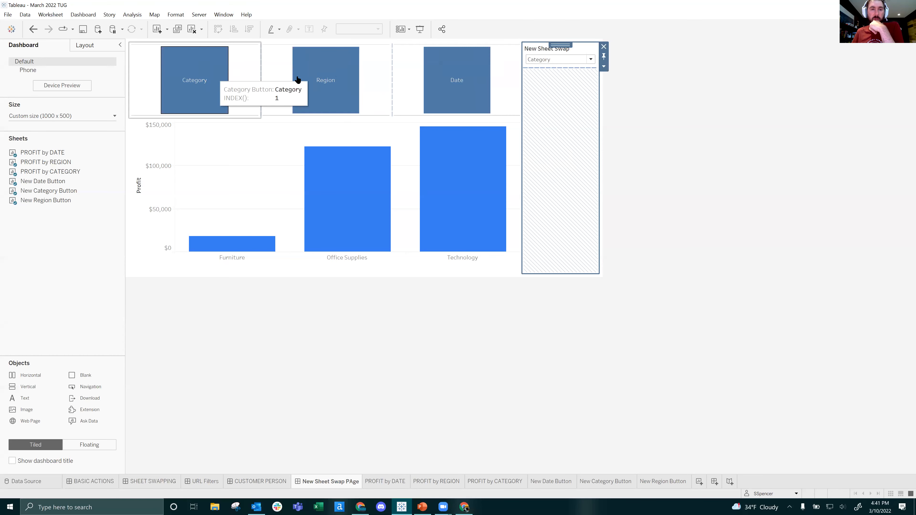
Test the sheet swapping with the Region and Date buttons, ending on Region.
left_click(320, 76)
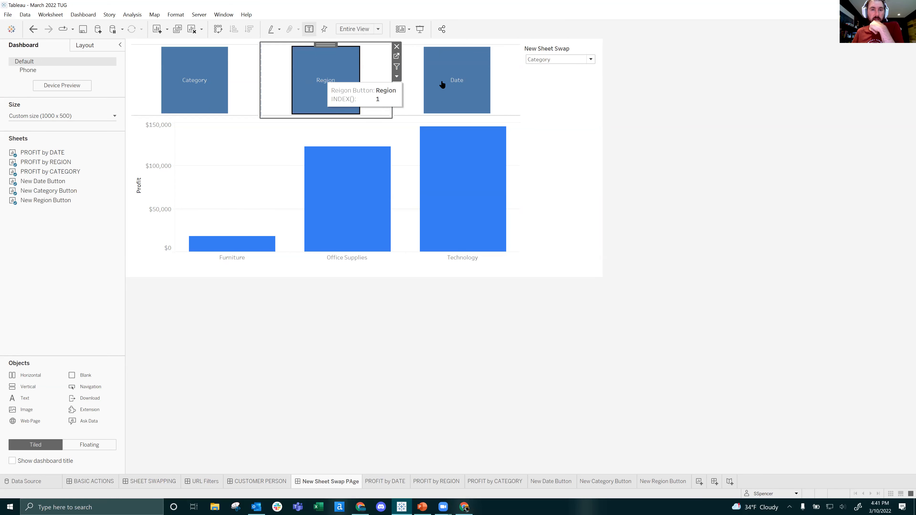
left_click(453, 85)
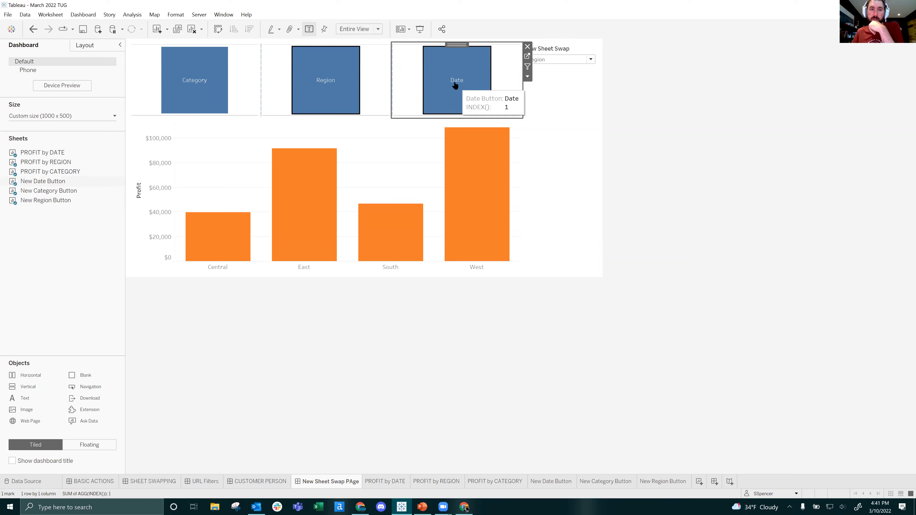
left_click(320, 76)
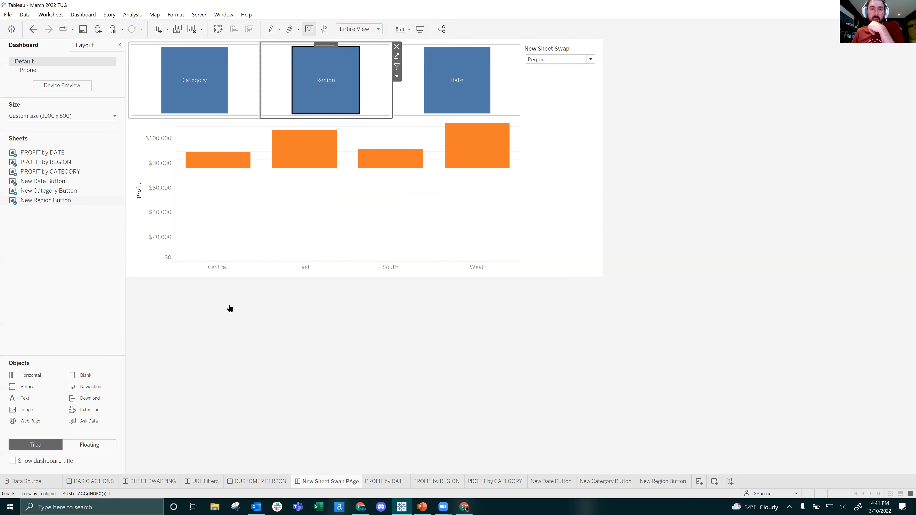
Inspect the title sheet on the SHEET SWAPPING dashboard and try its State and Category buttons.
left_click(278, 483)
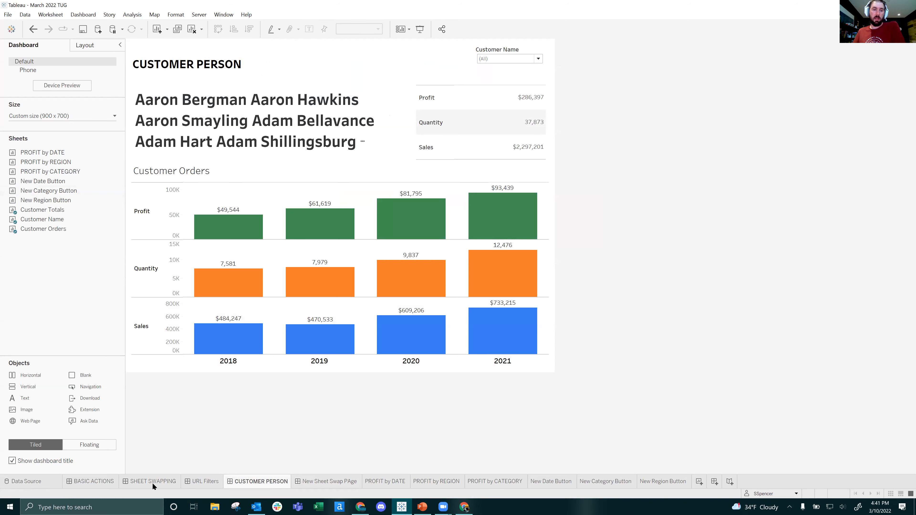
left_click(151, 483)
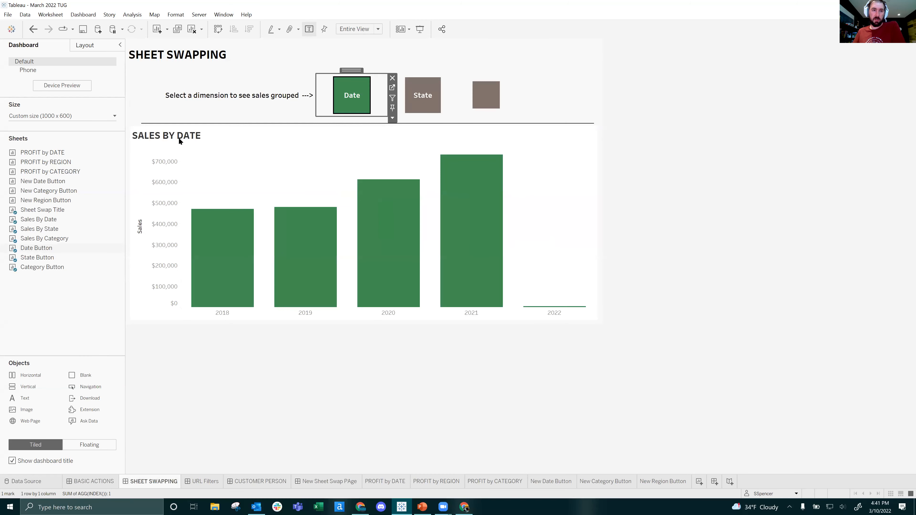
left_click(182, 138)
left_click(514, 143)
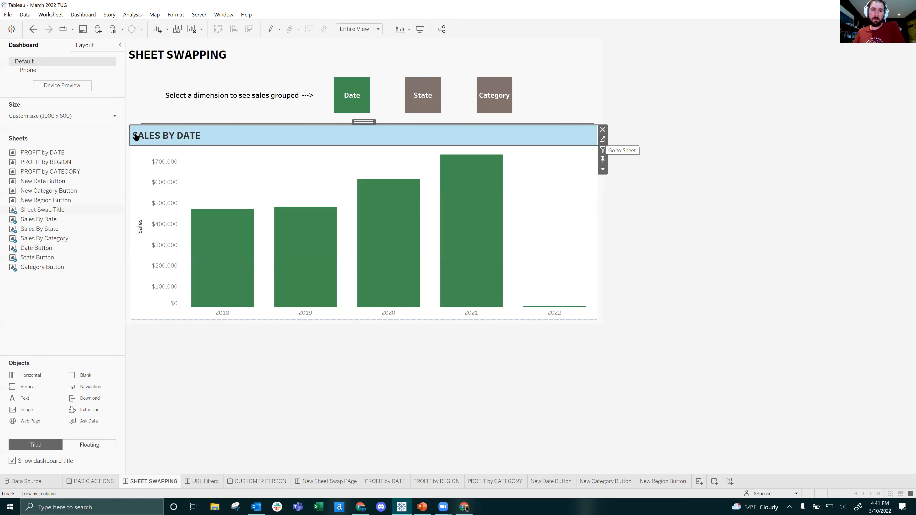
left_click(422, 94)
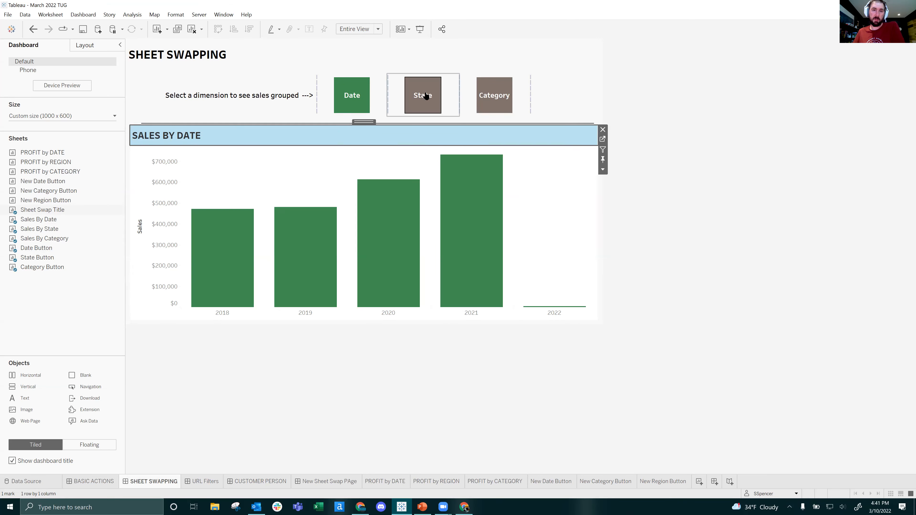
left_click(494, 96)
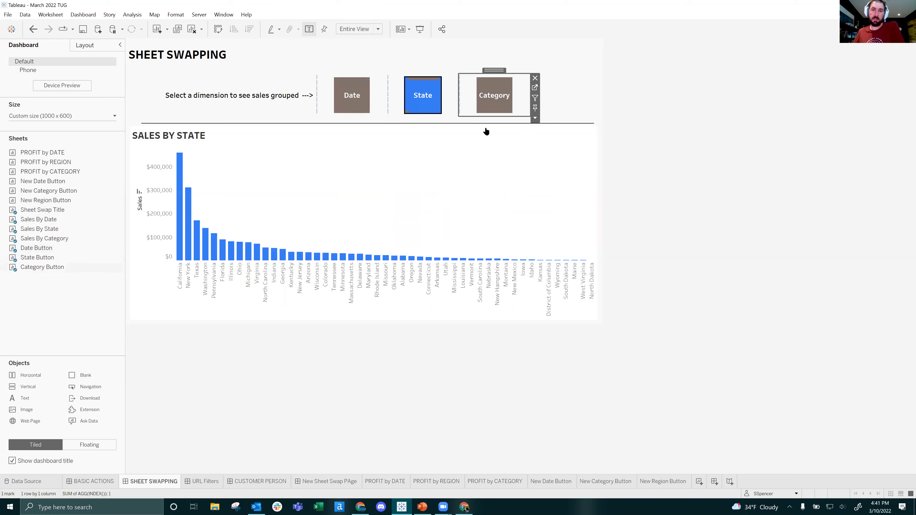
Examine how Category? colours the Category Button sheet and try the State and Date buttons on the SHEET SWAPPING dashboard.
left_click(536, 88)
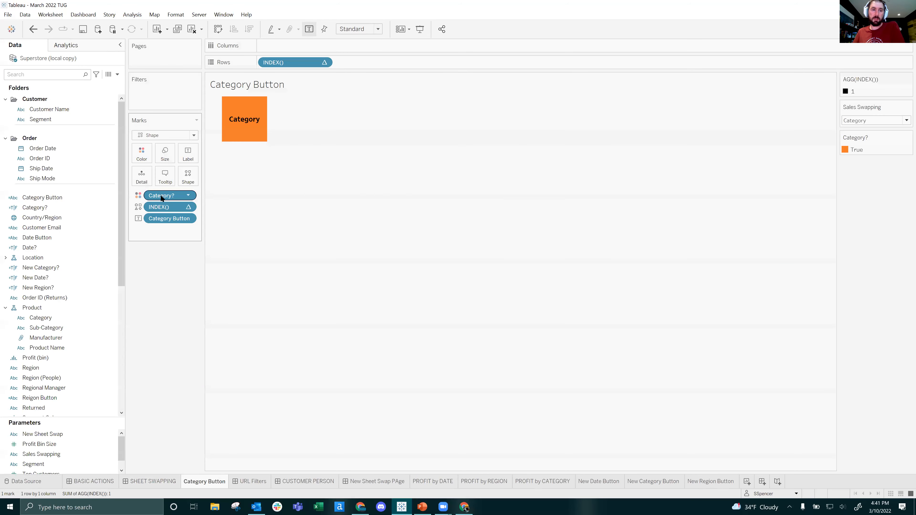
left_click(252, 98)
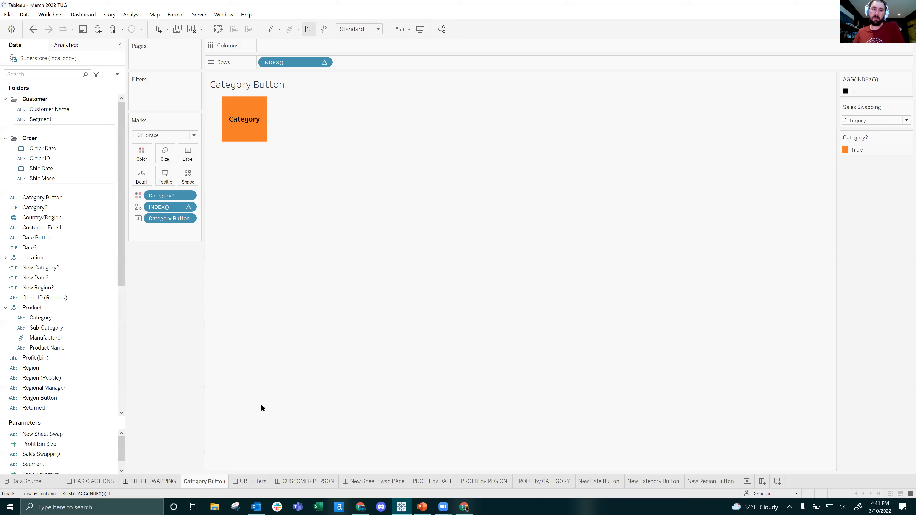
left_click(153, 481)
left_click(420, 103)
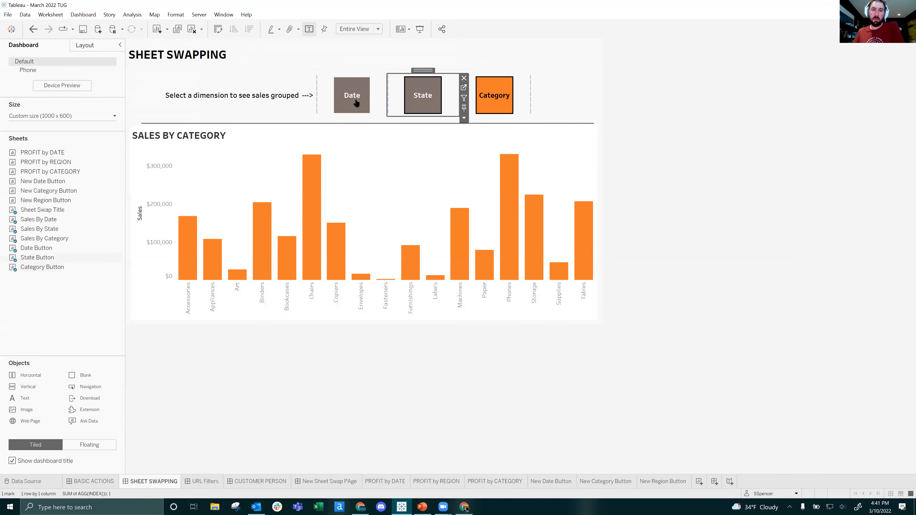
left_click(356, 104)
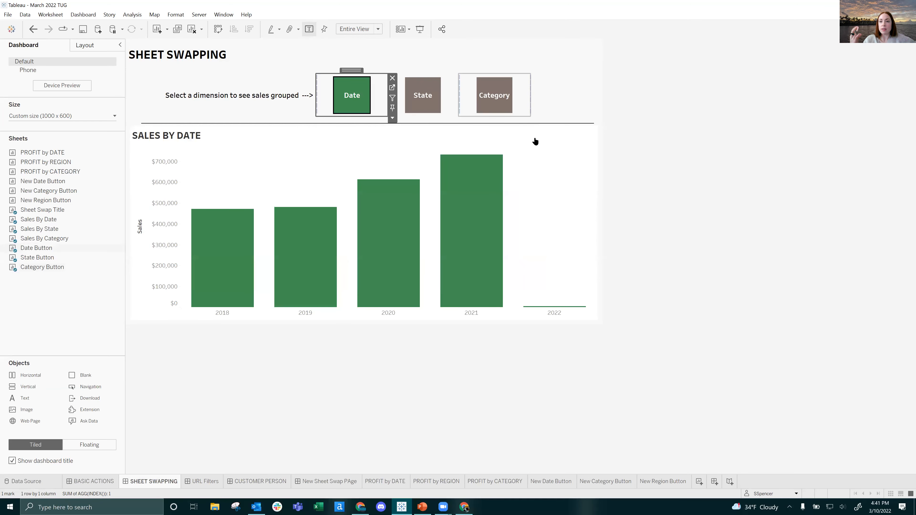
Select the container holding the sales sheets and inspect its place under the tiled items in the dashboard's item hierarchy.
left_click(552, 162)
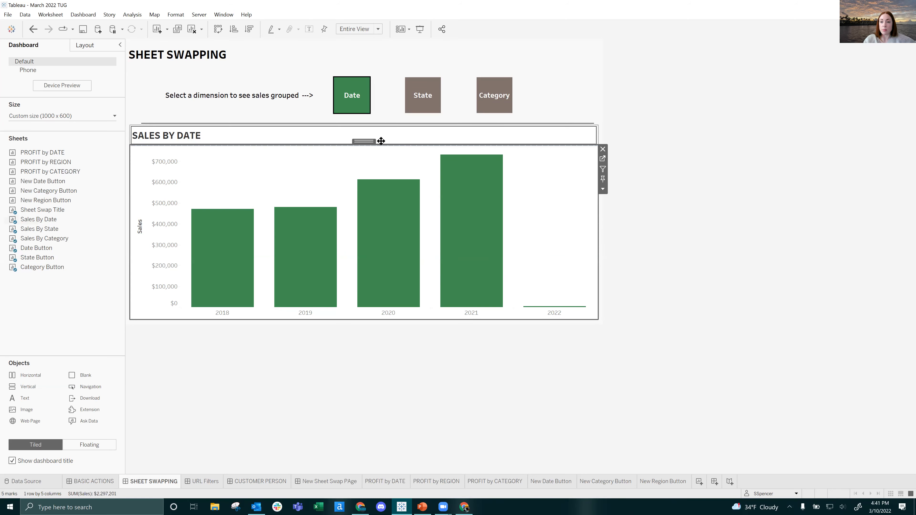
double_click(372, 143)
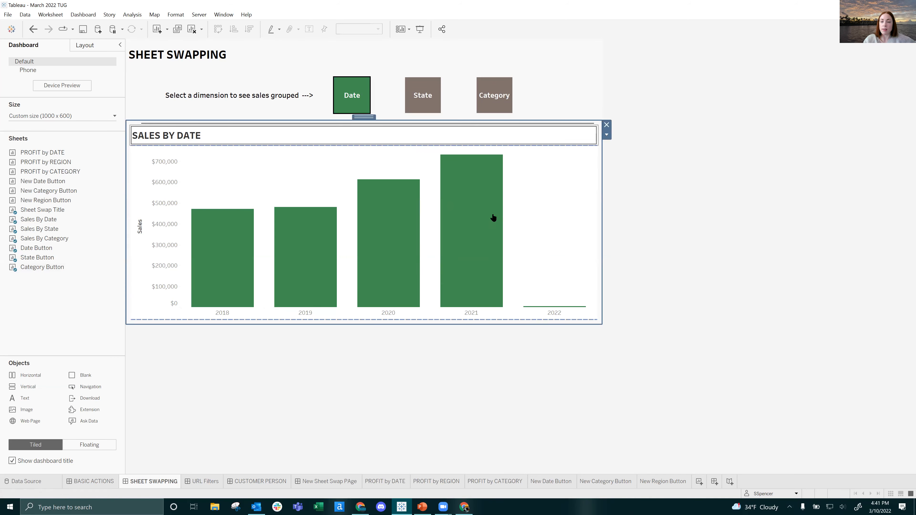
left_click(86, 45)
left_click(13, 339)
left_click(21, 362)
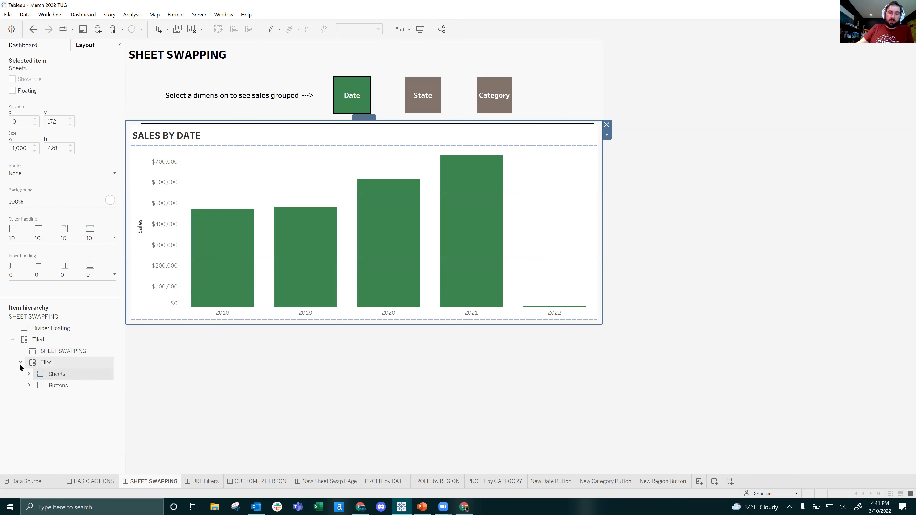
Examine the items inside the Buttons and Sheets containers in the item hierarchy, including the title sheet and the sales sheets.
left_click(28, 385)
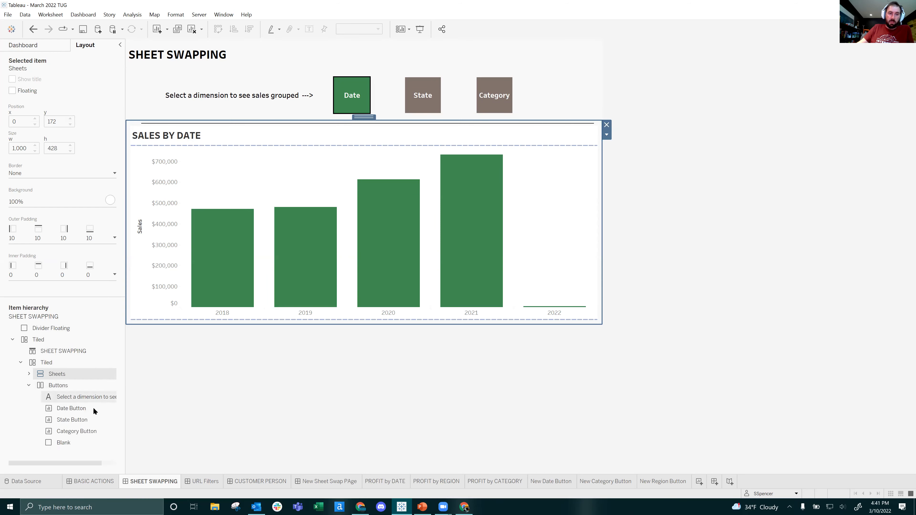
left_click(55, 385)
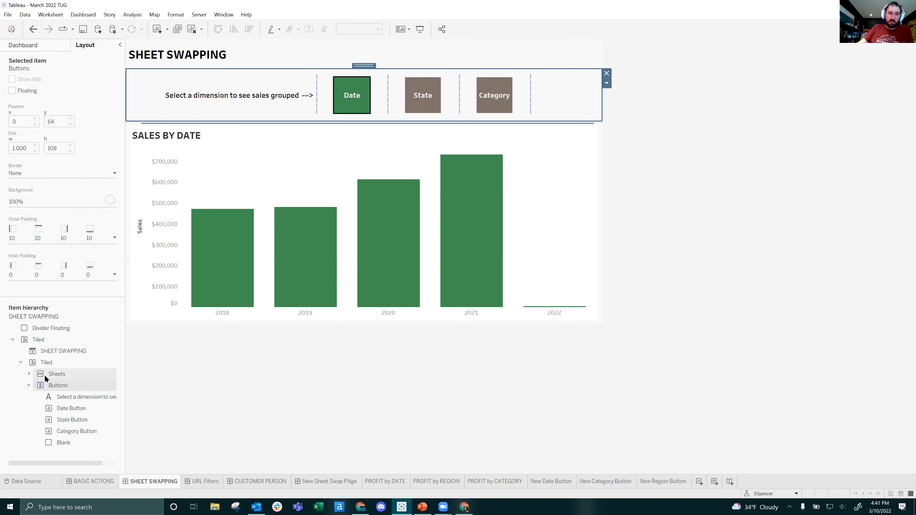
left_click(29, 374)
left_click(62, 373)
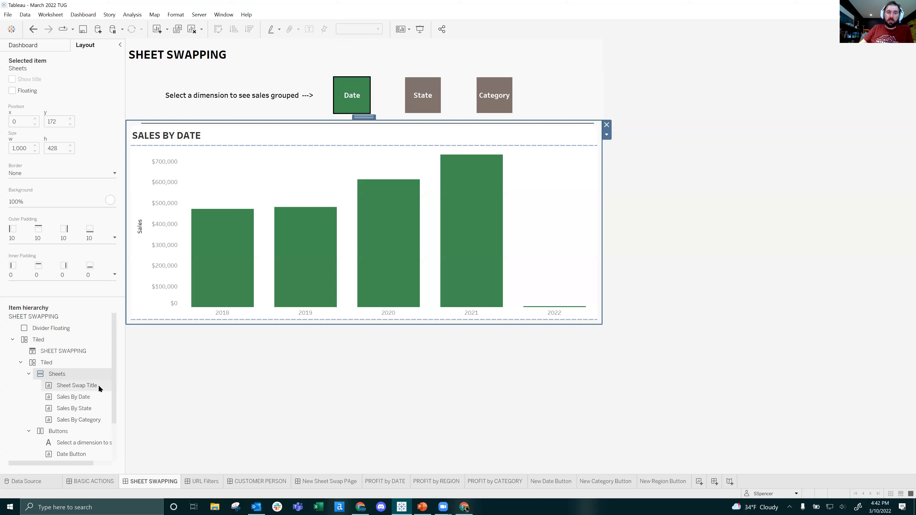
left_click(87, 385)
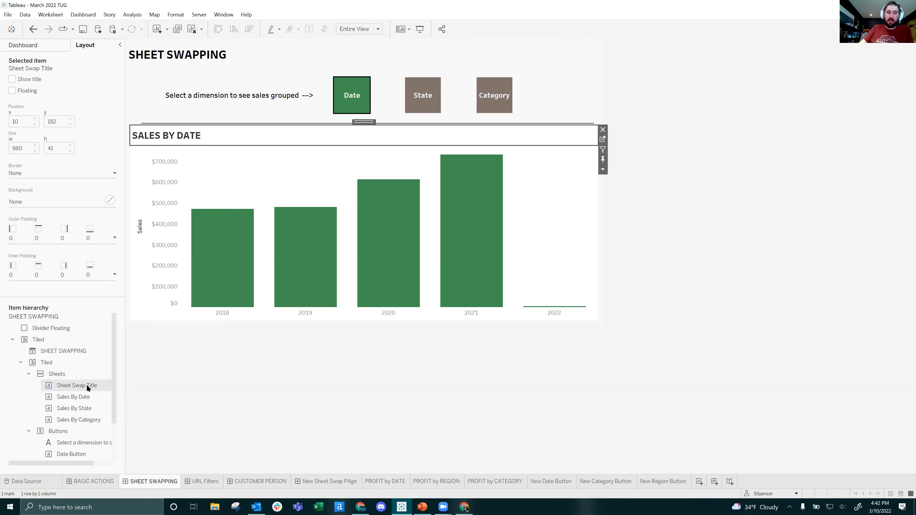
left_click(95, 397)
left_click(88, 419)
left_click(94, 396)
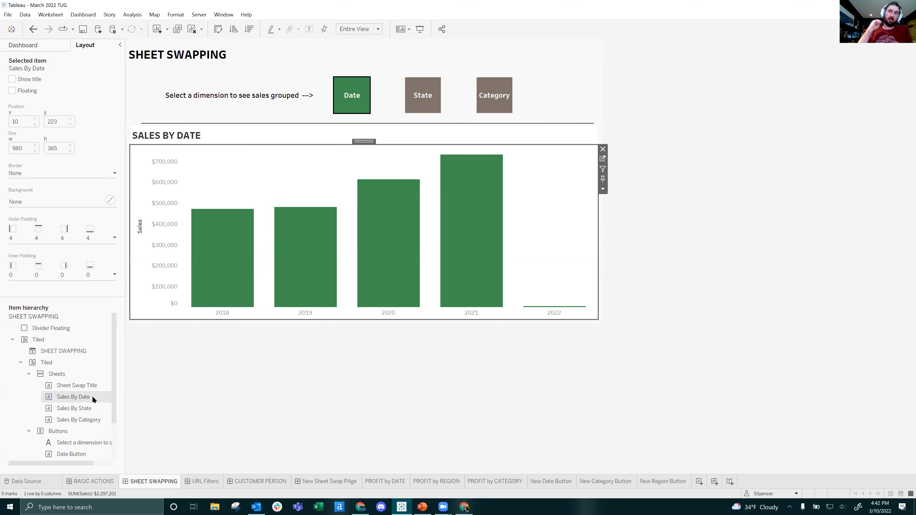
Test the sheet swapping with the Category and State buttons, ending on Date with nothing selected.
left_click(434, 94)
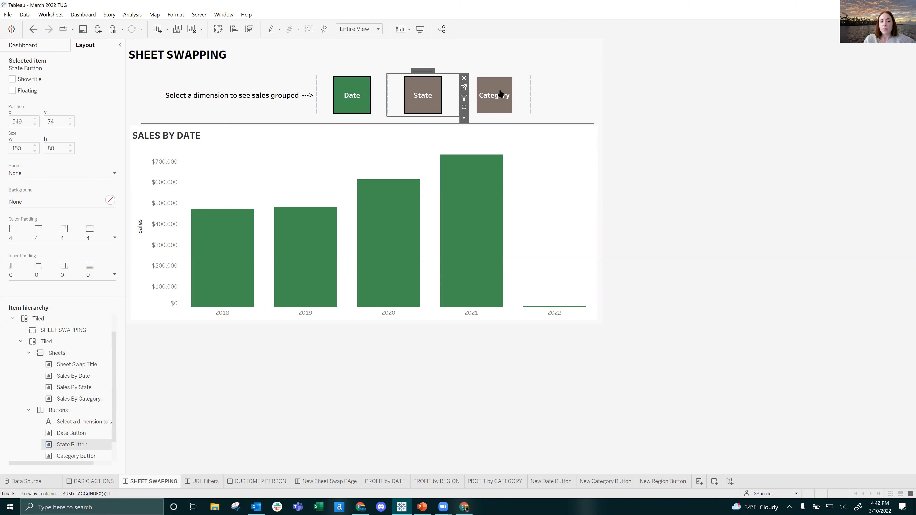
left_click(497, 114)
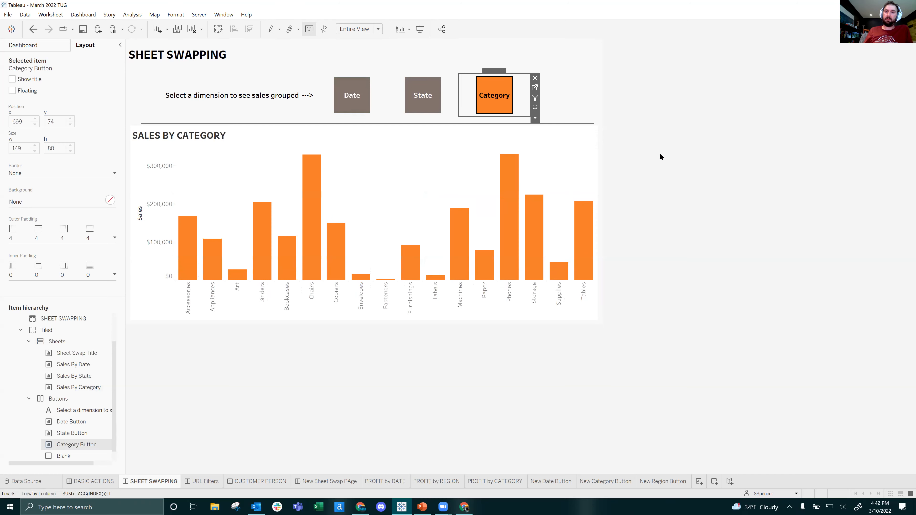
left_click(427, 105)
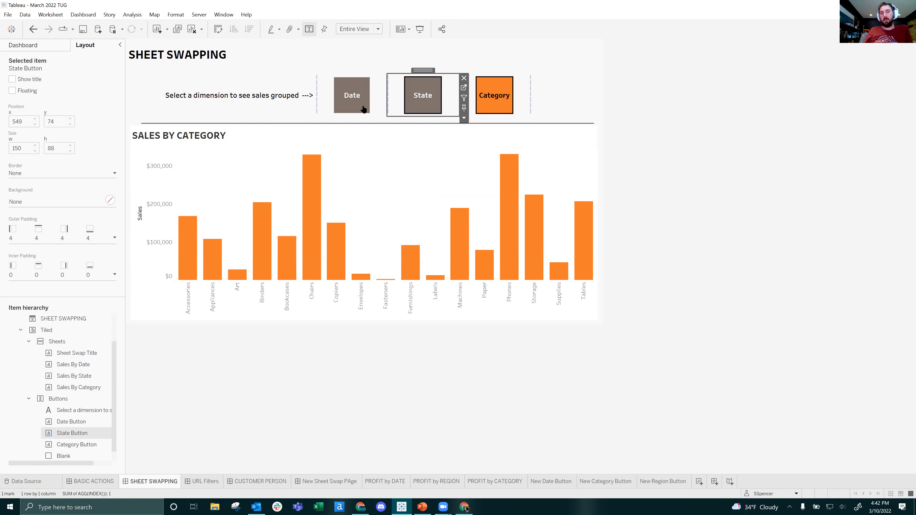
left_click(419, 108)
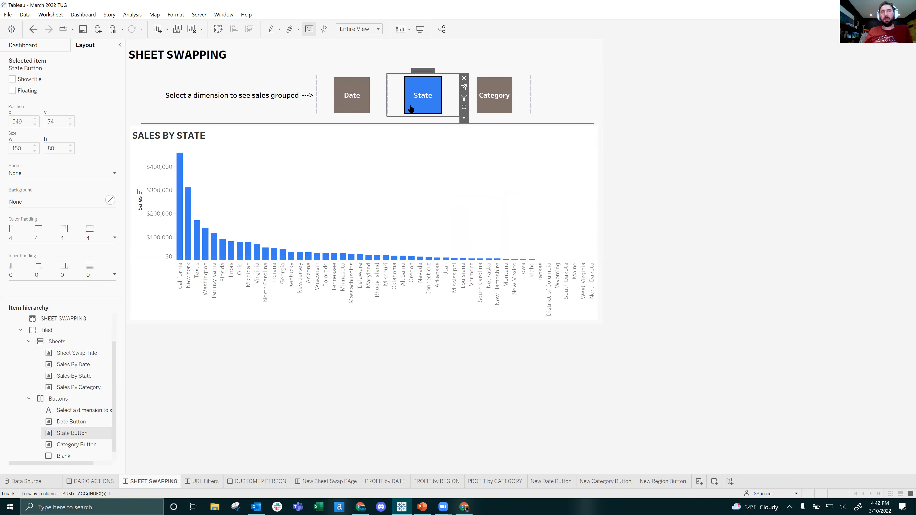
left_click(361, 109)
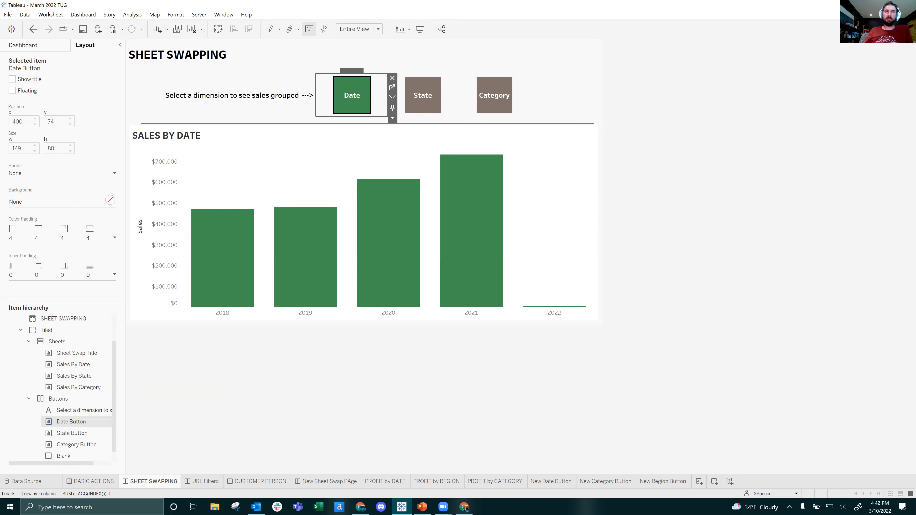
left_click(665, 120)
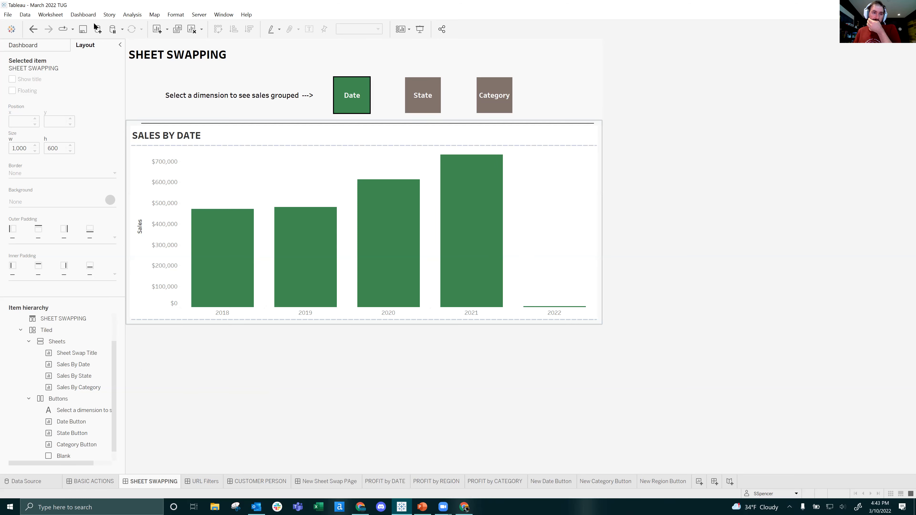
Add a floating horizontal container over the upper part of the SALES BY DATE chart and reduce its height by about half.
left_click(26, 44)
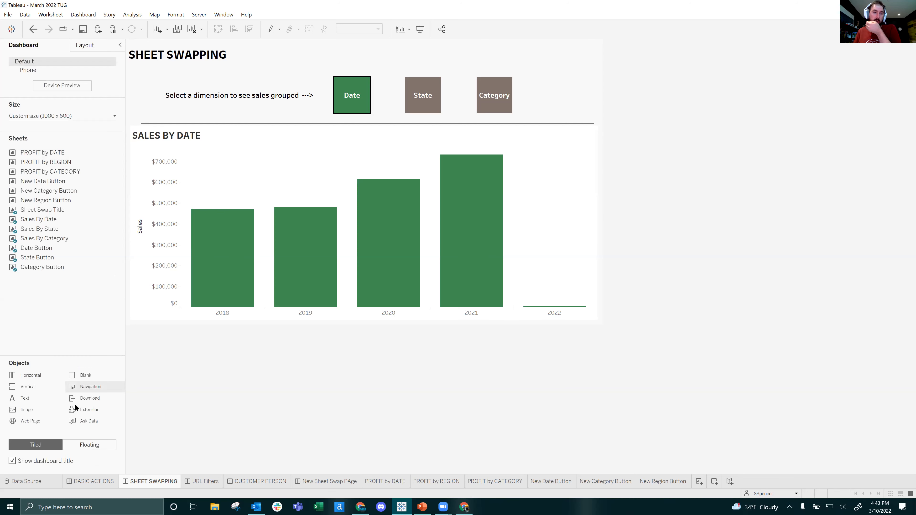
left_click(84, 445)
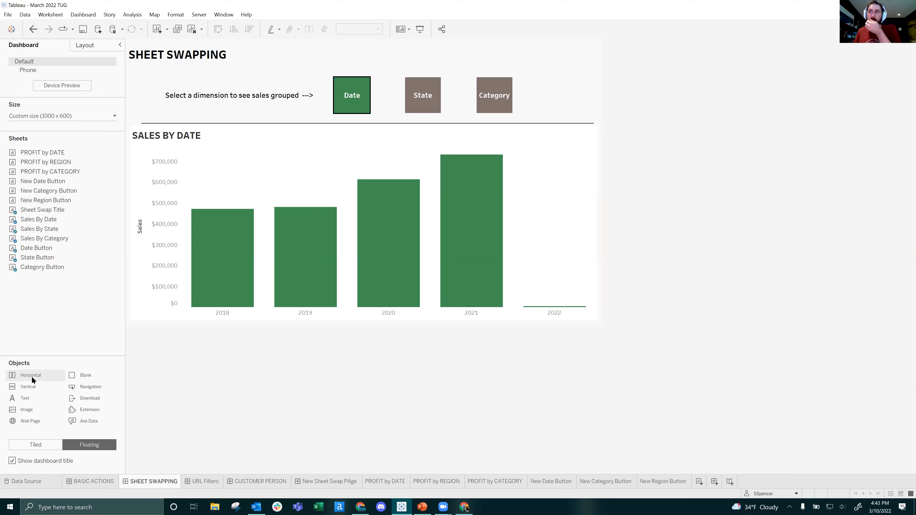
left_click_drag(32, 377, 398, 131)
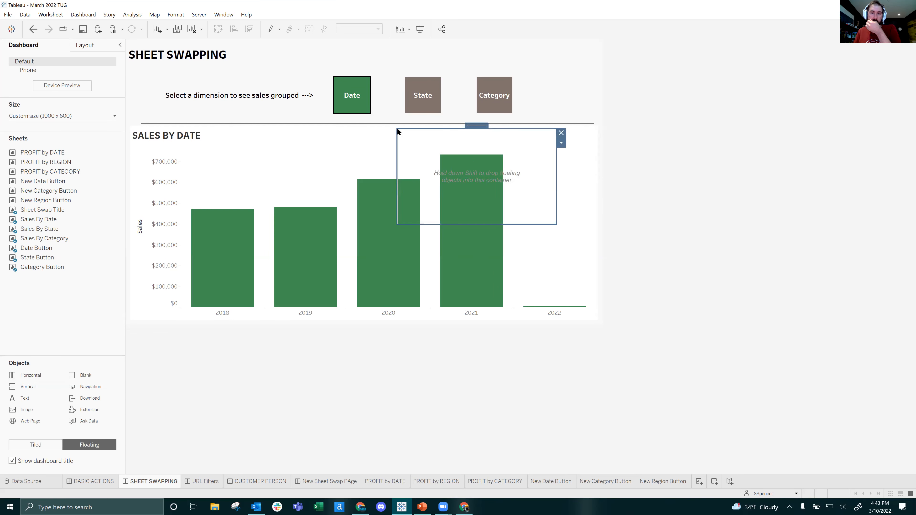
left_click_drag(519, 224, 522, 171)
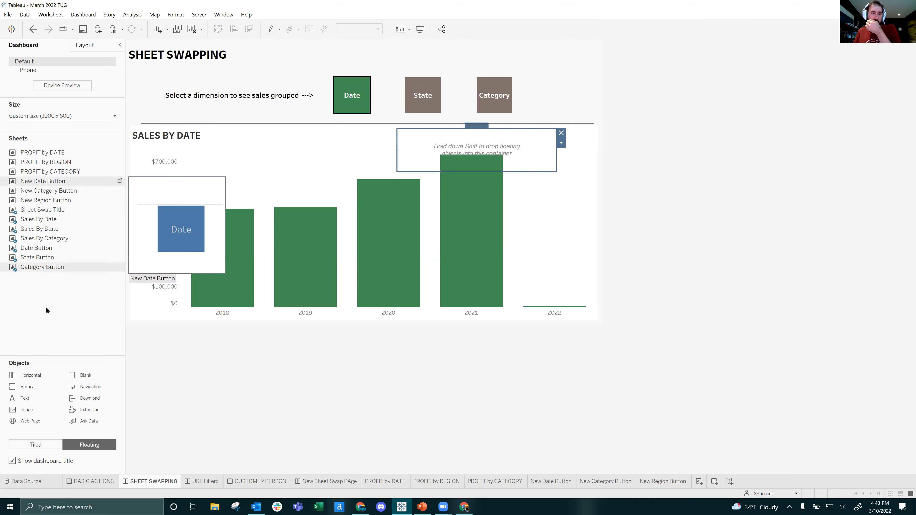
Insert a tiled blank object into the floating horizontal container.
left_click_drag(87, 376, 378, 219)
left_click_drag(117, 370, 108, 377)
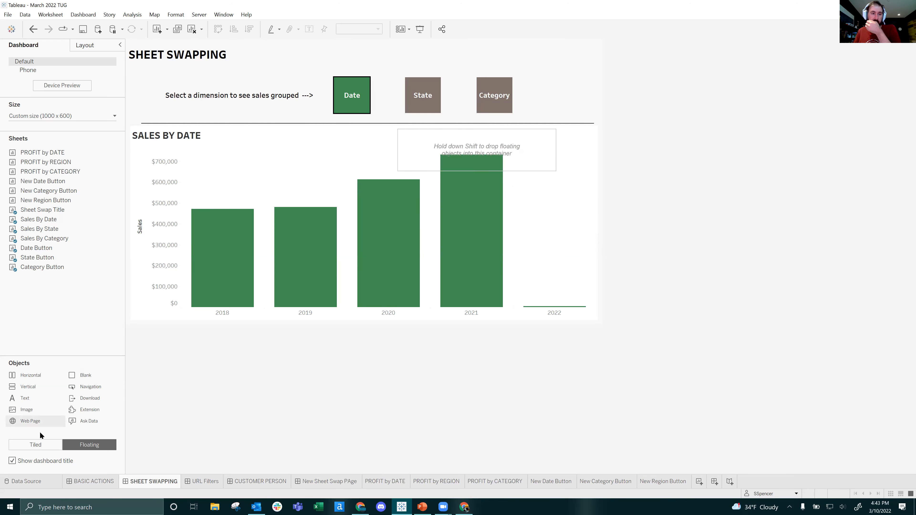
left_click(35, 445)
left_click_drag(399, 190, 490, 156)
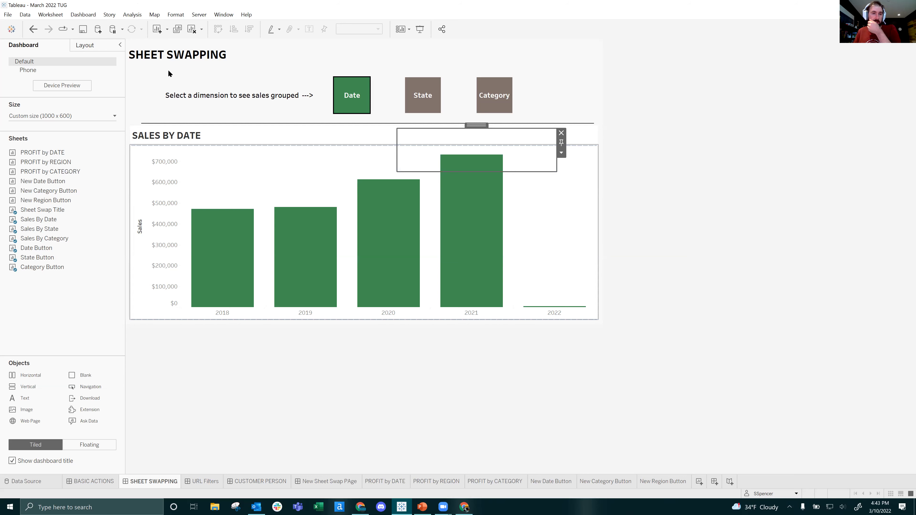
Show the Sum of Sales filter for the Sales By Date sheet on the dashboard.
left_click(389, 195)
left_click(132, 15)
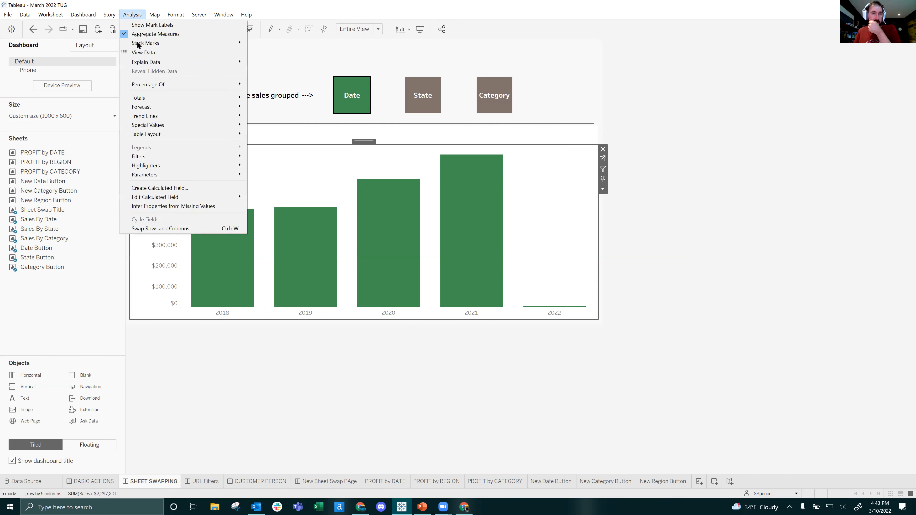
mouse_move(198, 158)
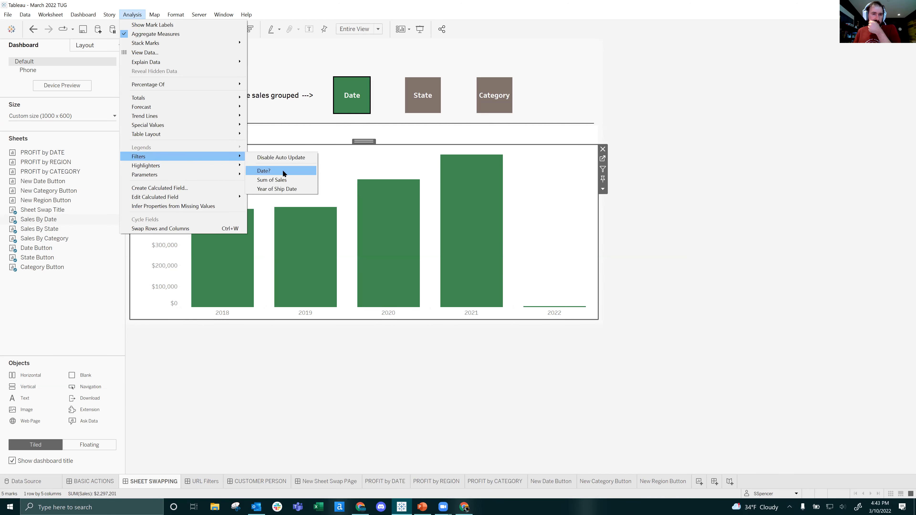
left_click(294, 180)
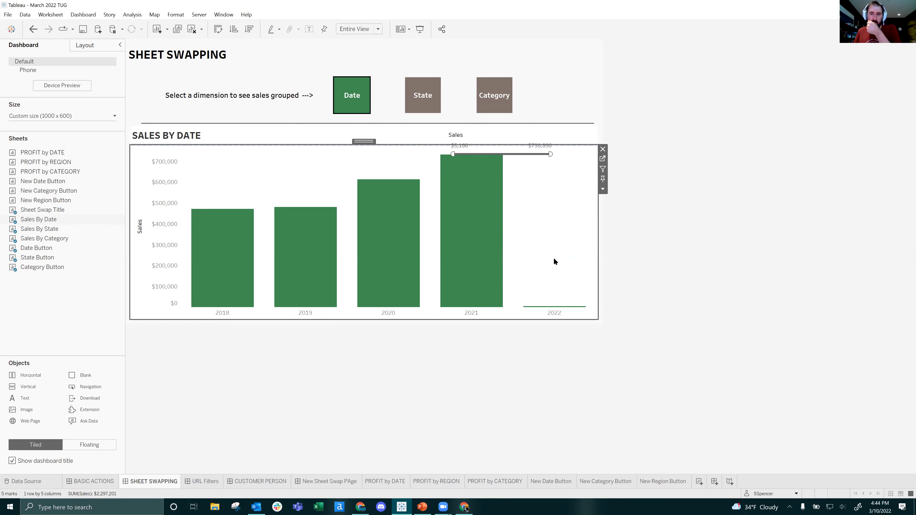
Place the blank after the Sales filter in the floating container, and move and widen the container across the dashboard's right edge.
left_click(506, 134)
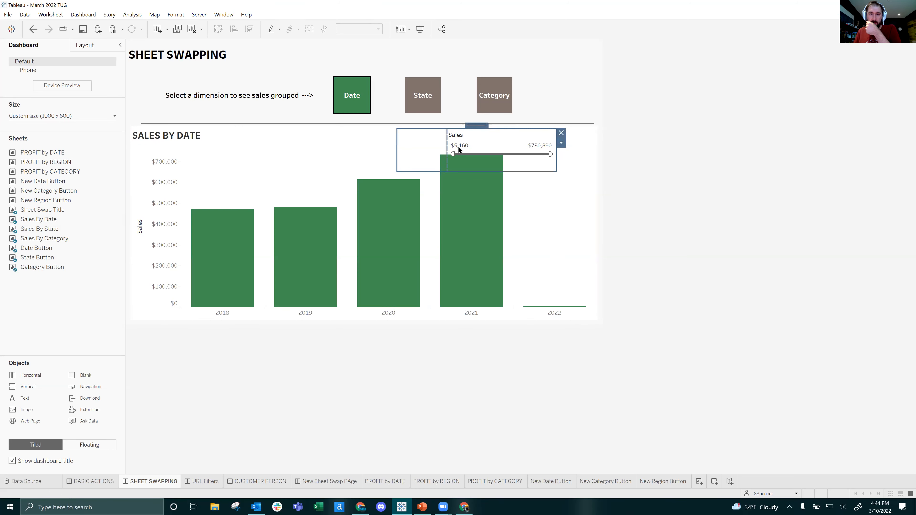
left_click(422, 136)
left_click_drag(421, 126, 533, 149)
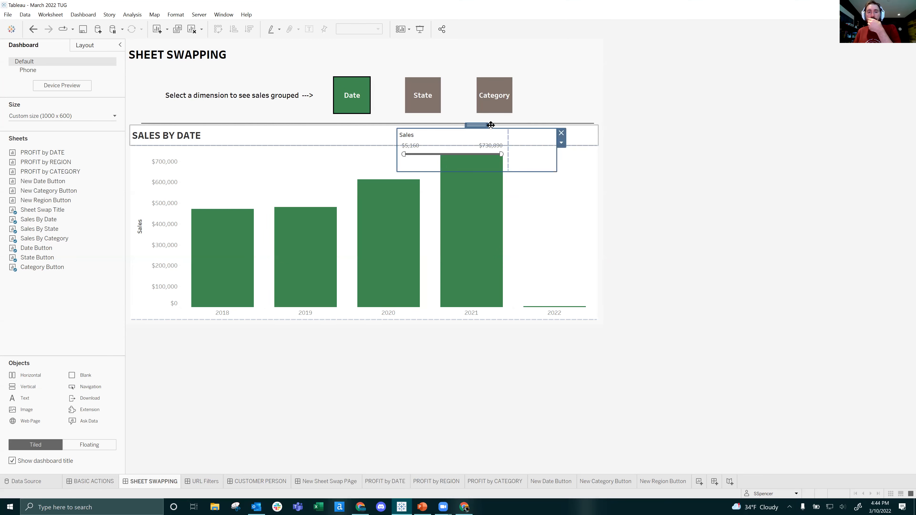
left_click_drag(492, 125, 626, 125)
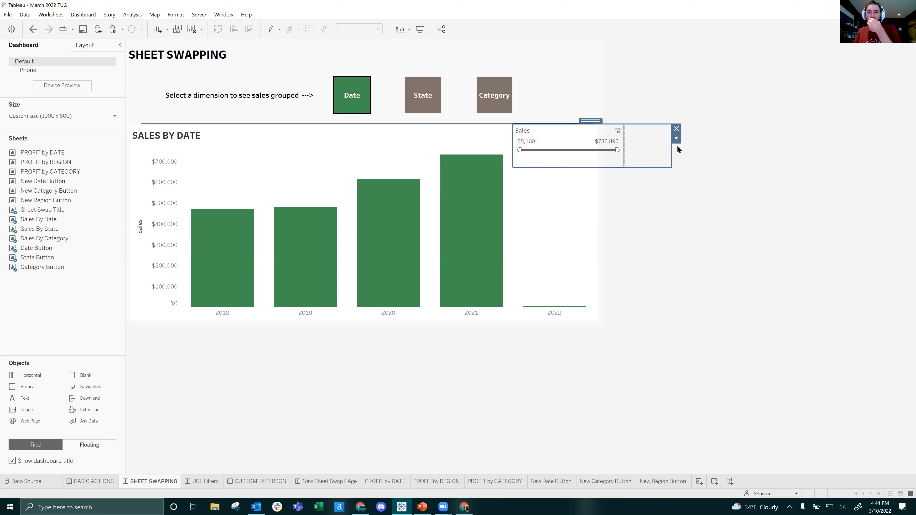
left_click_drag(672, 149, 770, 149)
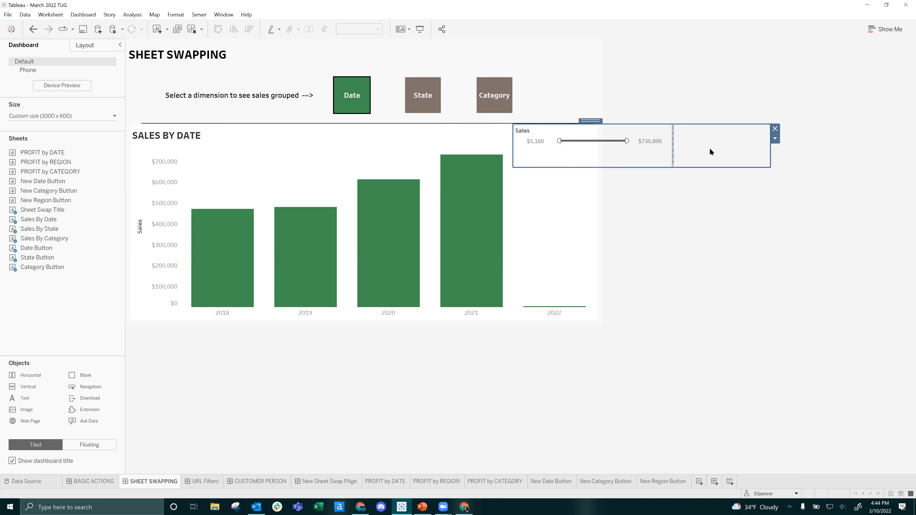
Place the blank before the Sales filter so the filter sits beyond the dashboard's right edge, and nudge the floating container slightly.
left_click(714, 132)
left_click_drag(686, 122, 552, 142)
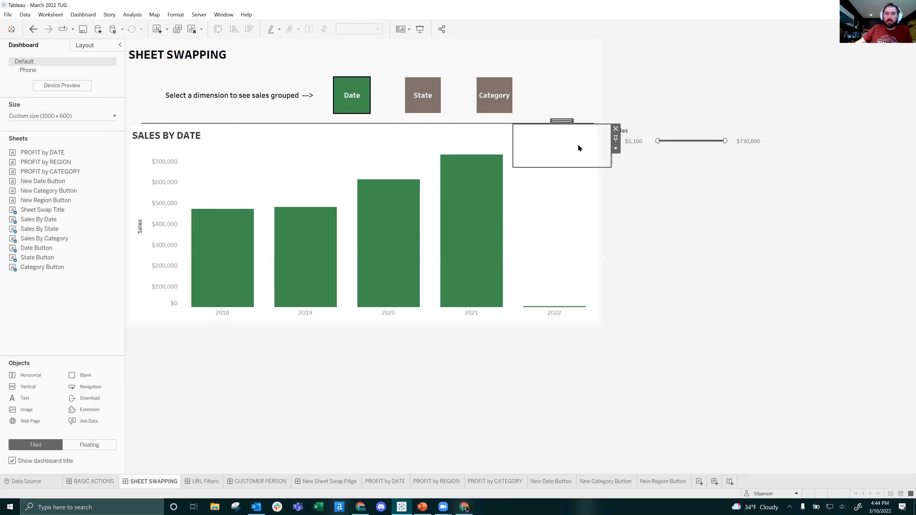
left_click(658, 157)
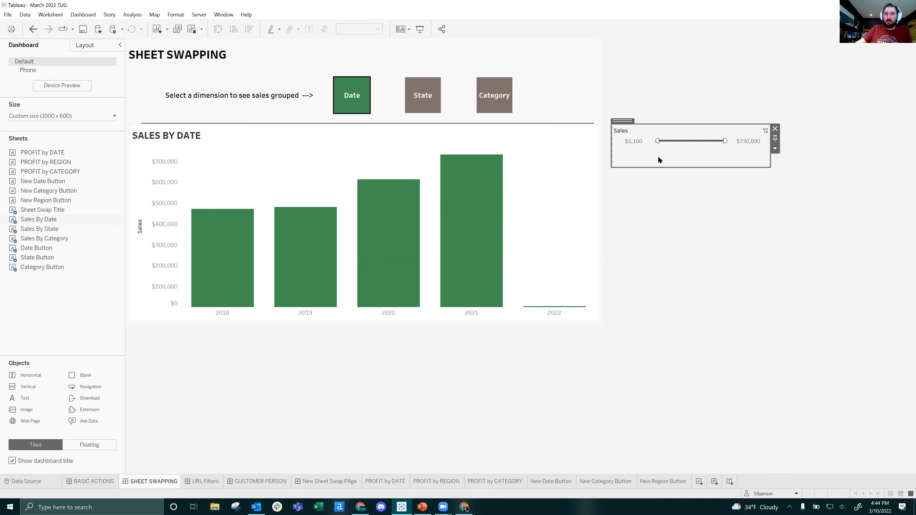
left_click_drag(624, 120, 602, 124)
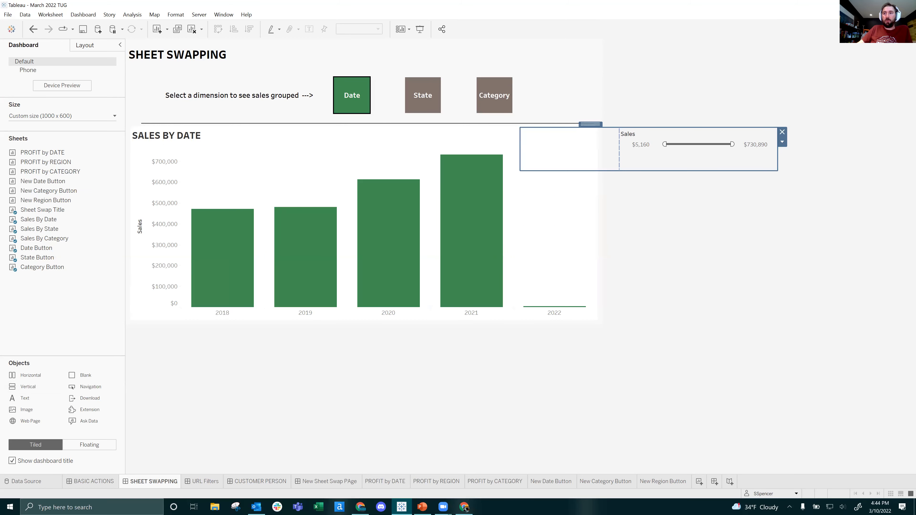
mouse_move(478, 125)
left_mouse_down()
mouse_move(500, 160)
mouse_move(562, 141)
mouse_move(590, 147)
mouse_move(583, 154)
left_mouse_up()
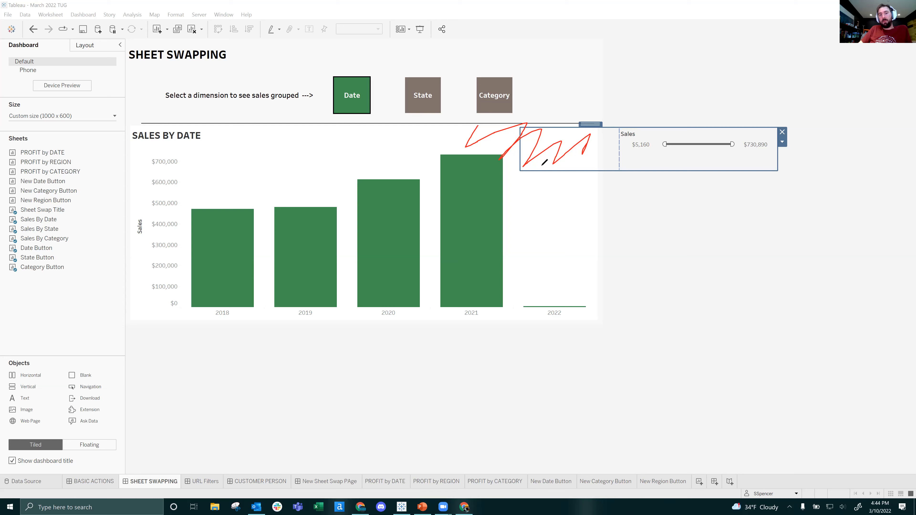
mouse_move(523, 185)
left_mouse_down()
mouse_move(520, 141)
mouse_move(579, 170)
mouse_move(578, 308)
left_mouse_up()
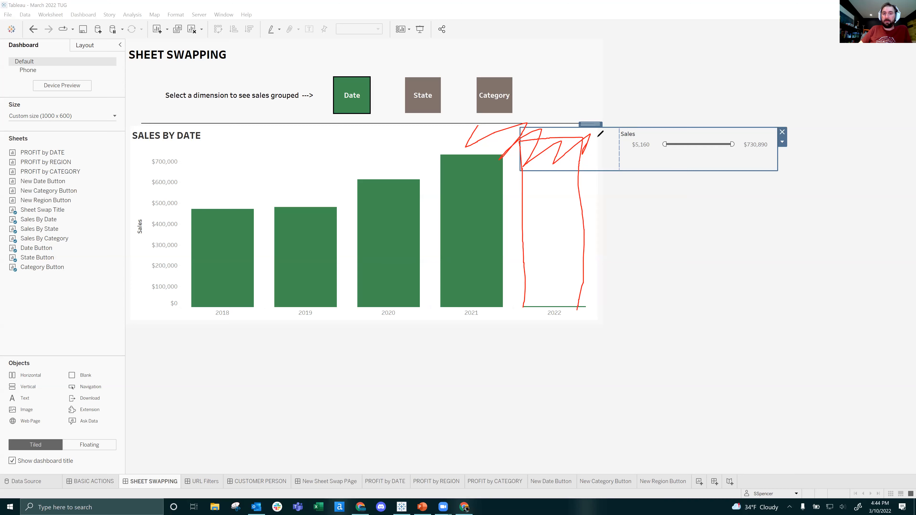
mouse_move(493, 41)
left_mouse_down()
mouse_move(564, 68)
mouse_move(599, 36)
mouse_move(462, 43)
left_mouse_up()
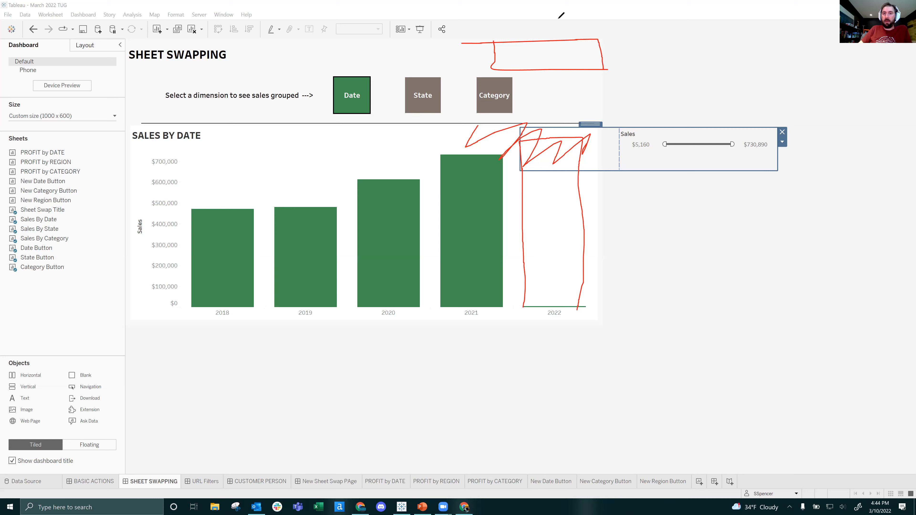
mouse_move(549, 5)
left_mouse_down()
mouse_move(549, 33)
mouse_move(561, 24)
left_mouse_up()
mouse_move(707, 55)
left_mouse_down()
mouse_move(618, 57)
mouse_move(648, 46)
left_mouse_up()
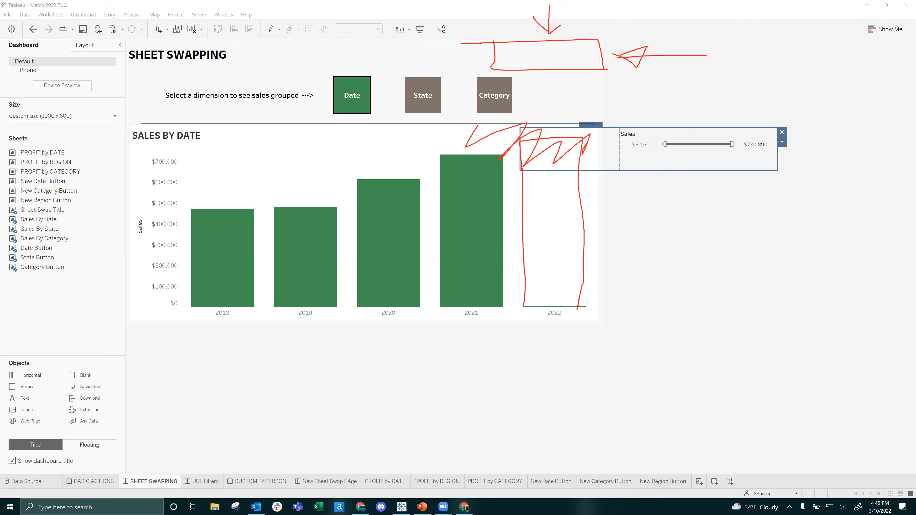
key("Escape")
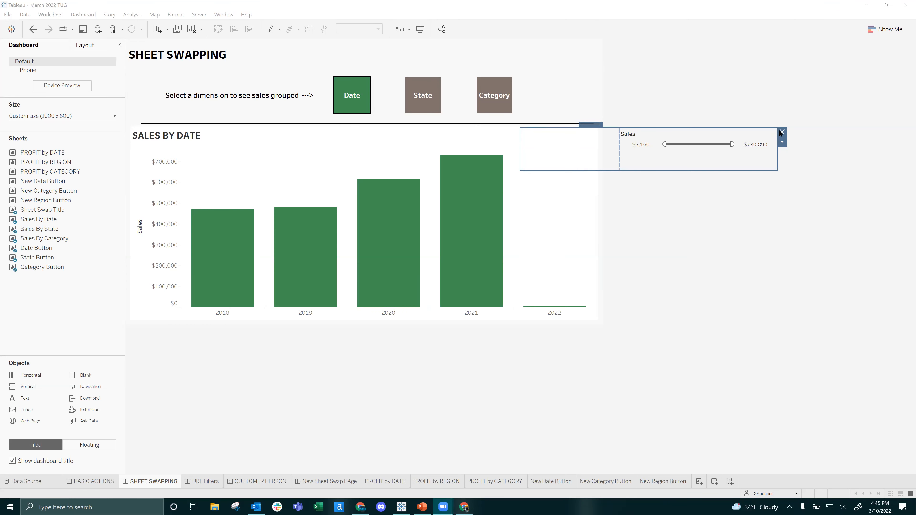
left_click(593, 121)
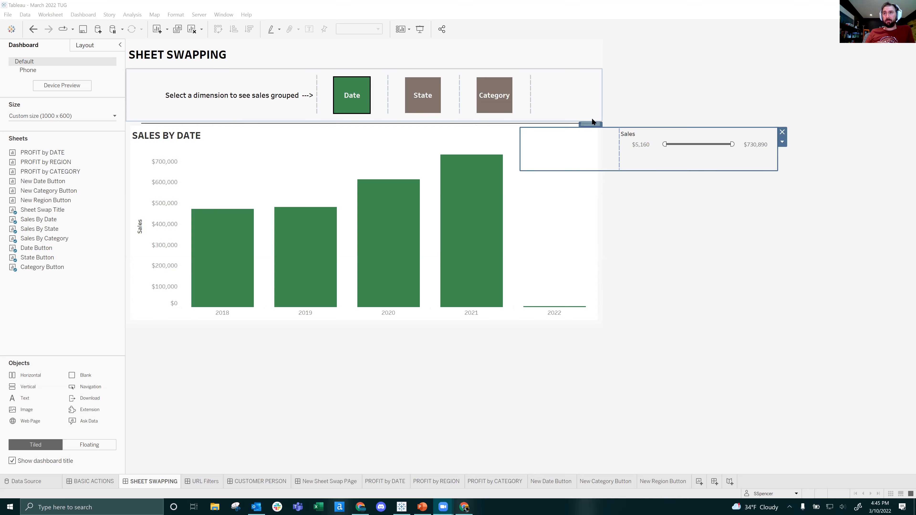